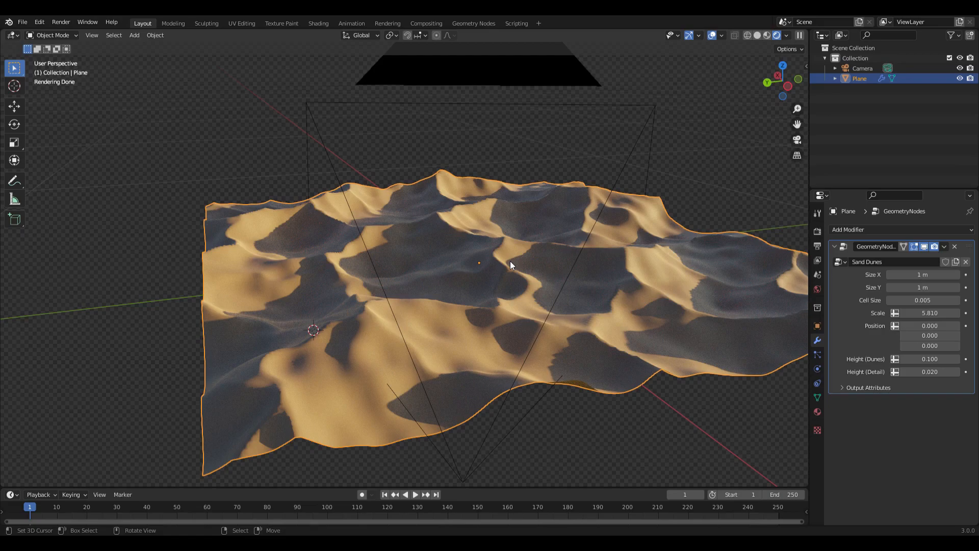
Step: Set the Sand Dunes modifier's Size X to 1.49 m, Size Y to 1.5 m and Scale to about 5.57
{"action": "middle_click_drag", "start_coordinate": [478, 264], "coordinate": [454, 270]}
{"action": "left_click_drag", "start_coordinate": [916, 274], "coordinate": [944, 315]}
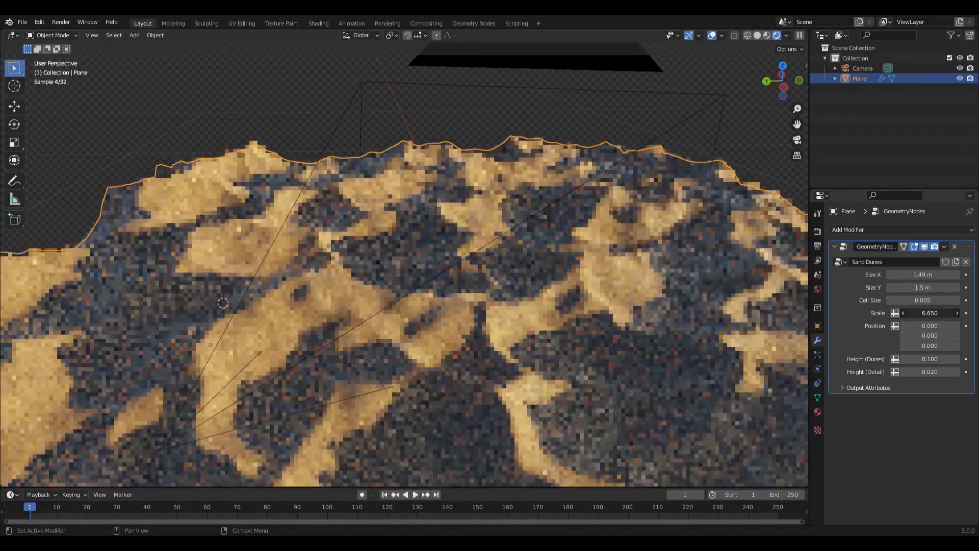
{"action": "key", "text": "ctrl+z"}
{"action": "left_click_drag", "start_coordinate": [932, 313], "coordinate": [923, 313]}
{"action": "scroll", "coordinate": [592, 319], "scroll_direction": "down", "scroll_amount": 2}
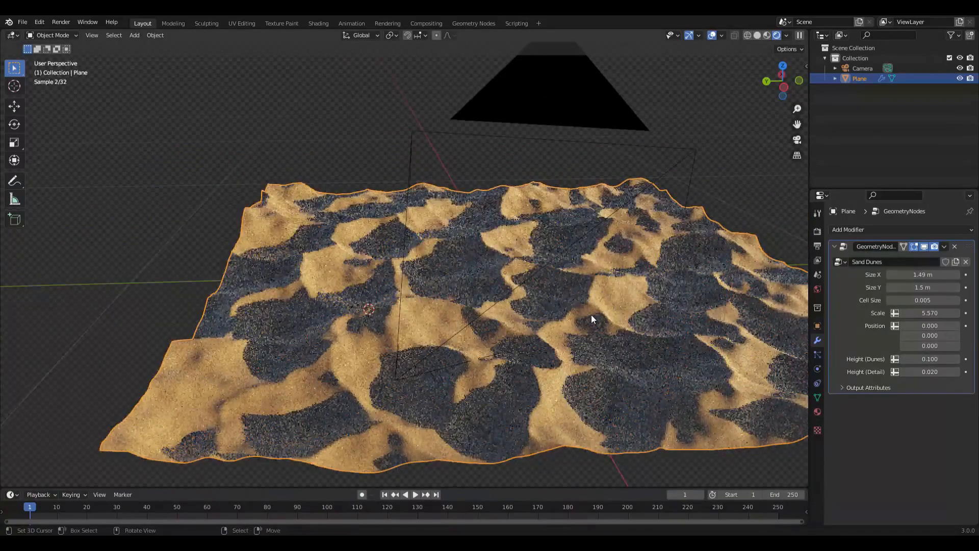
Step: Try a Height (Dunes) value of 0.27 on the terrain and restore it to 0.1
{"action": "middle_click_drag", "start_coordinate": [591, 319], "coordinate": [604, 321]}
{"action": "left_click_drag", "start_coordinate": [924, 359], "coordinate": [950, 359]}
{"action": "middle_click_drag", "start_coordinate": [632, 319], "coordinate": [600, 308]}
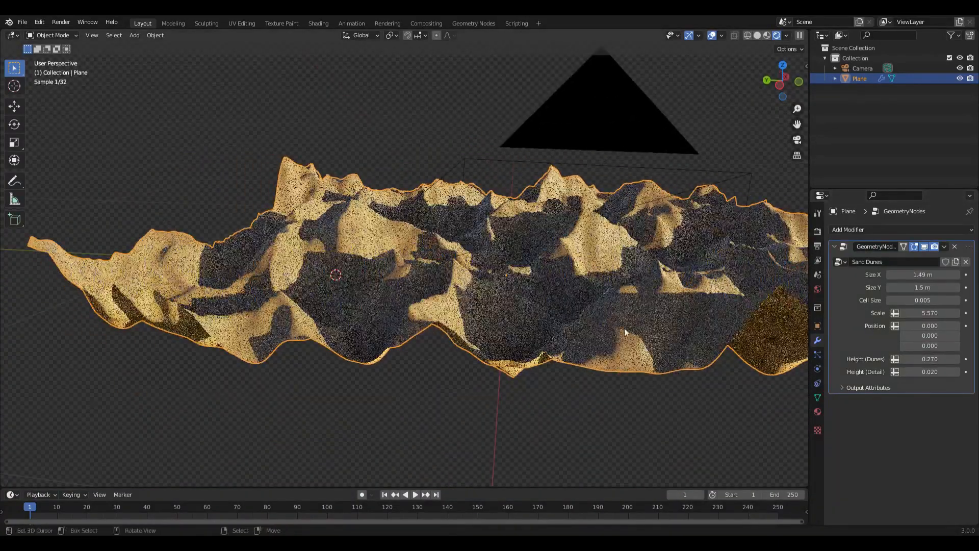
{"action": "left_click", "coordinate": [931, 359]}
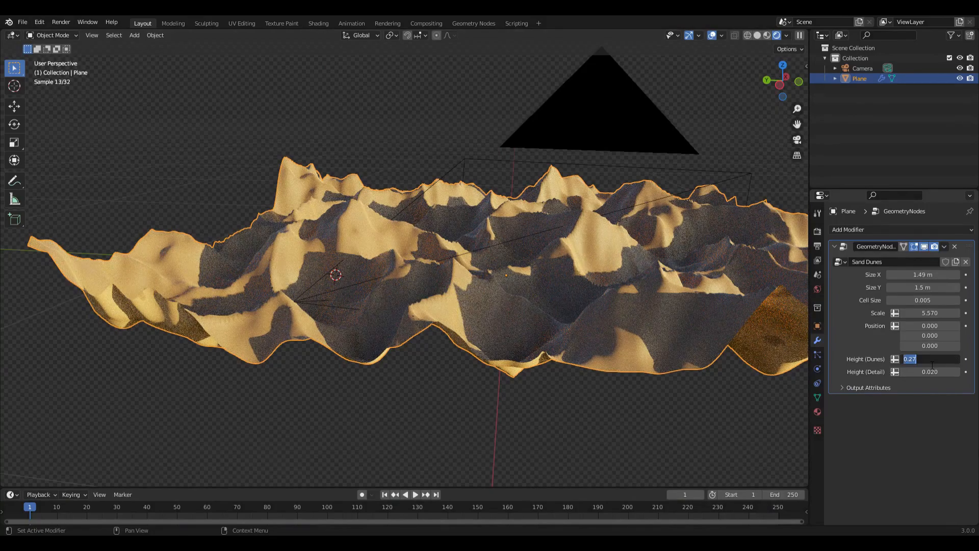
{"action": "type", "text": "0.1"}
{"action": "key", "text": "Return"}
{"action": "middle_click_drag", "start_coordinate": [402, 314], "coordinate": [448, 313]}
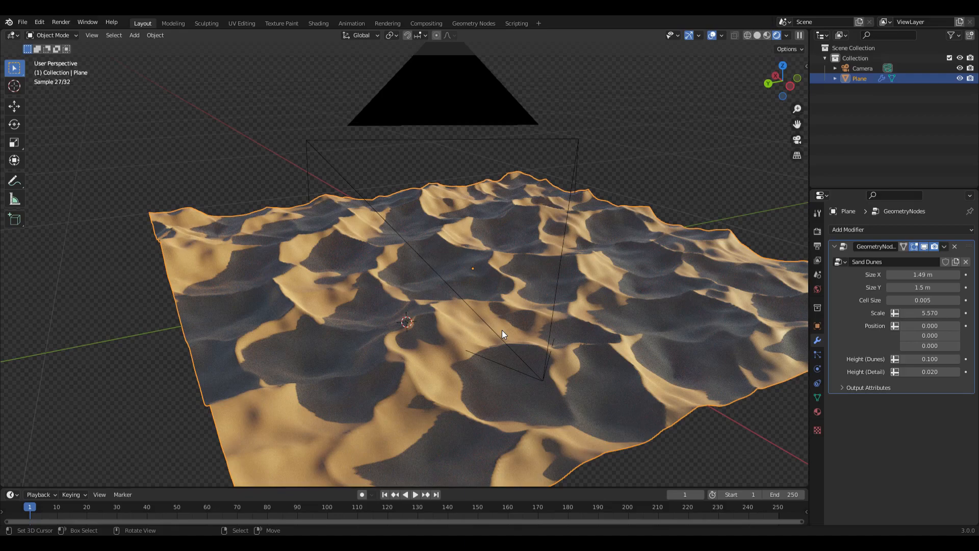
{"action": "middle_click_drag", "start_coordinate": [507, 335], "coordinate": [497, 329]}
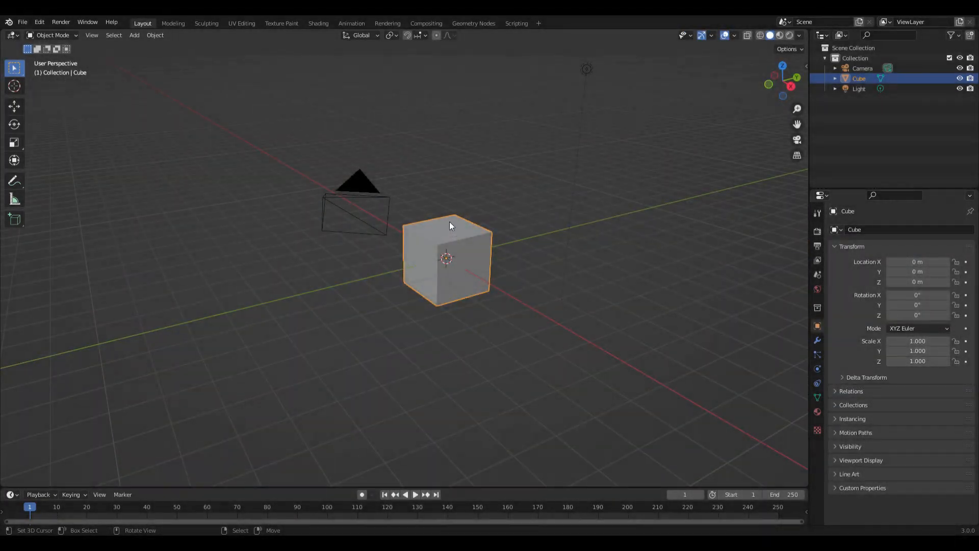
Step: In the Geometry Nodes workspace, replace the default cube with a plane mesh
{"action": "left_click", "coordinate": [469, 23]}
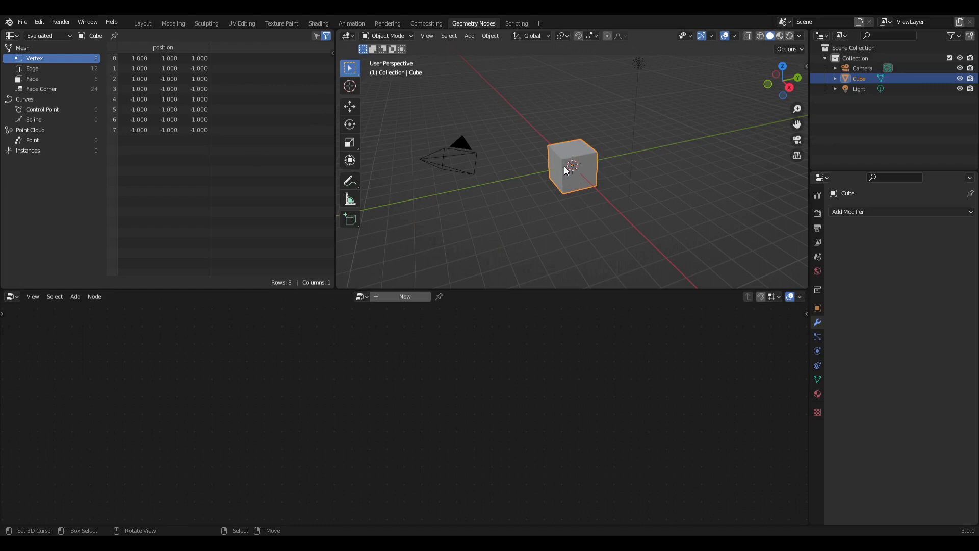
{"action": "key", "text": "Delete"}
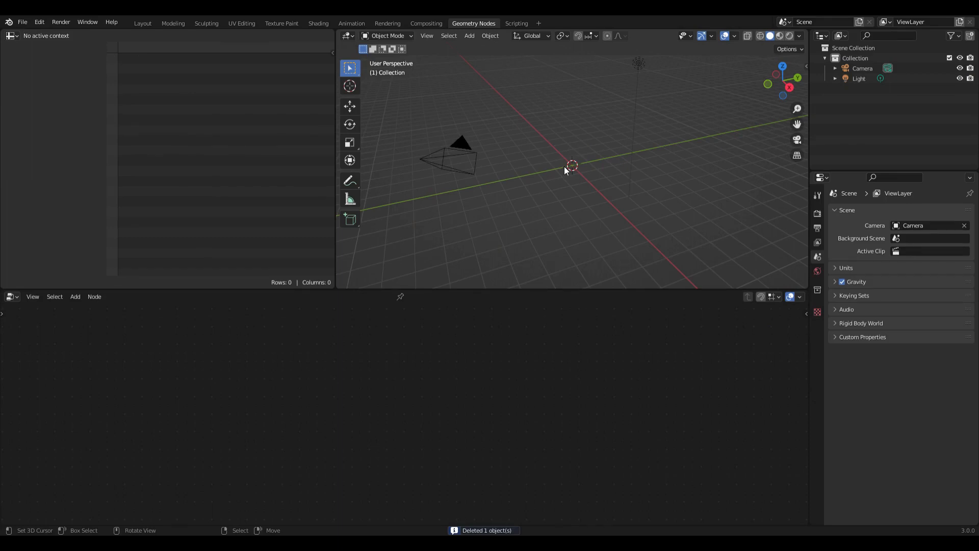
{"action": "key", "text": "shift+a"}
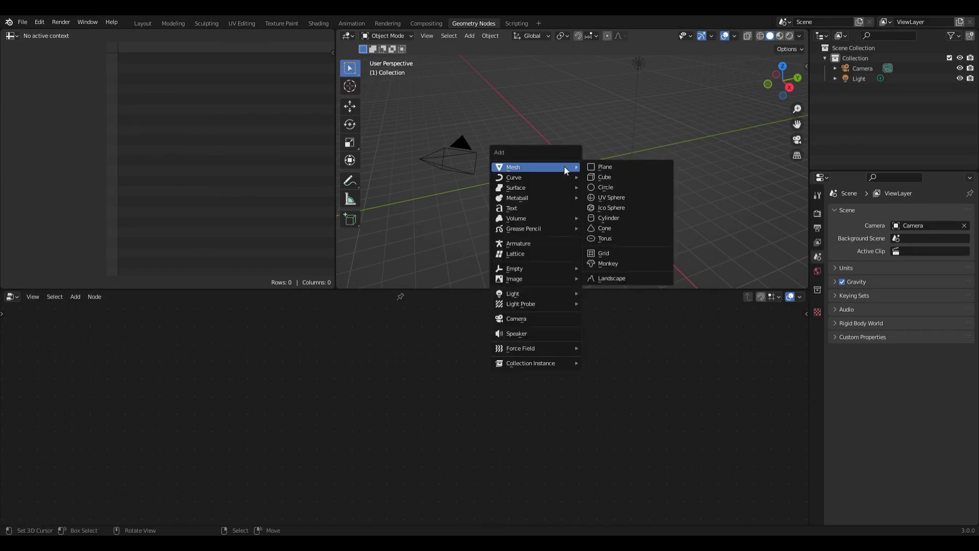
{"action": "left_click", "coordinate": [602, 167]}
{"action": "middle_click_drag", "start_coordinate": [610, 172], "coordinate": [594, 199]}
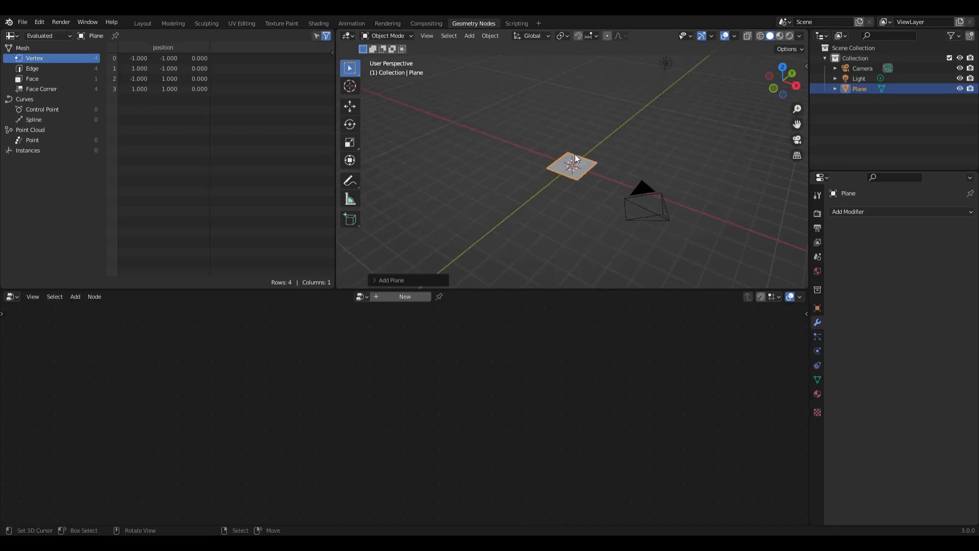
{"action": "scroll", "coordinate": [534, 165], "scroll_direction": "up", "scroll_amount": 3}
{"action": "middle_click_drag", "start_coordinate": [552, 185], "coordinate": [576, 183]}
{"action": "scroll", "coordinate": [561, 174], "scroll_direction": "up", "scroll_amount": 2}
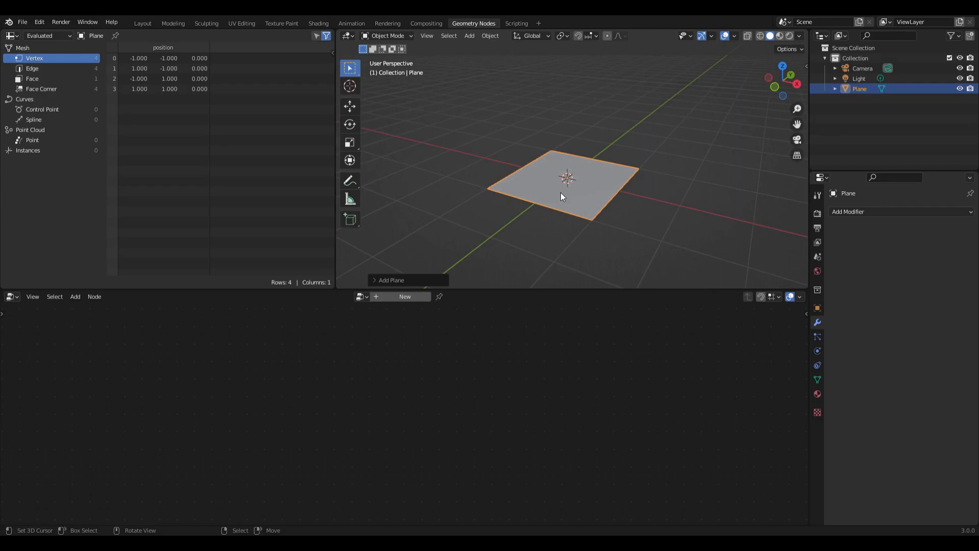
Step: Add a Geometry Nodes modifier to the plane, name its node group "Sand Dunes" and spread the input and output nodes apart
{"action": "left_click", "coordinate": [848, 212]}
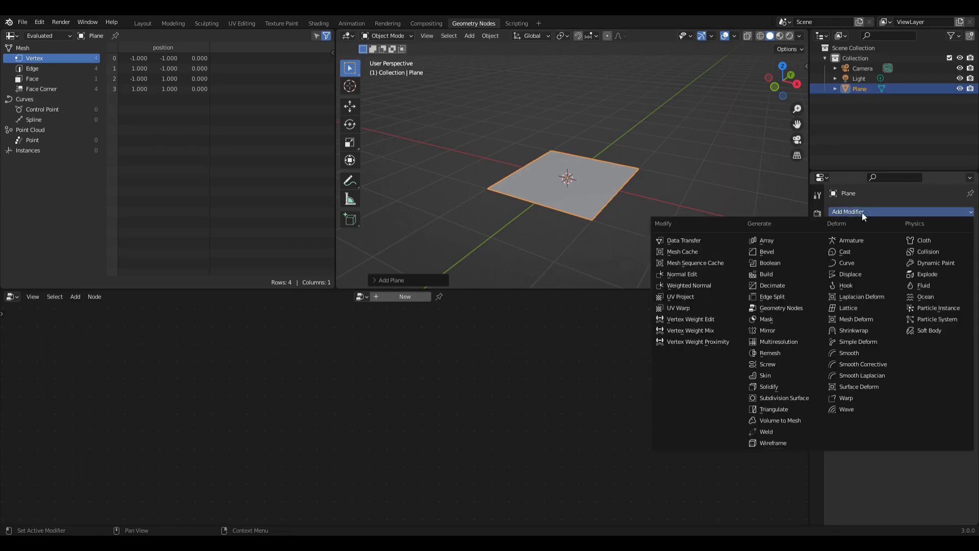
{"action": "left_click", "coordinate": [796, 306]}
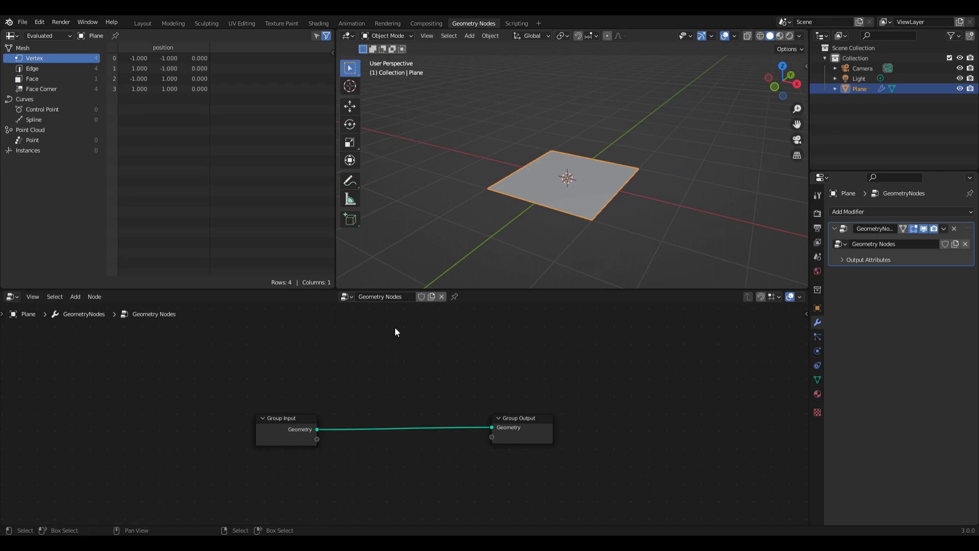
{"action": "double_click", "coordinate": [402, 295]}
{"action": "type", "text": "Sand Dunes"}
{"action": "key", "text": "Return"}
{"action": "scroll", "coordinate": [388, 387], "scroll_direction": "down", "scroll_amount": 2}
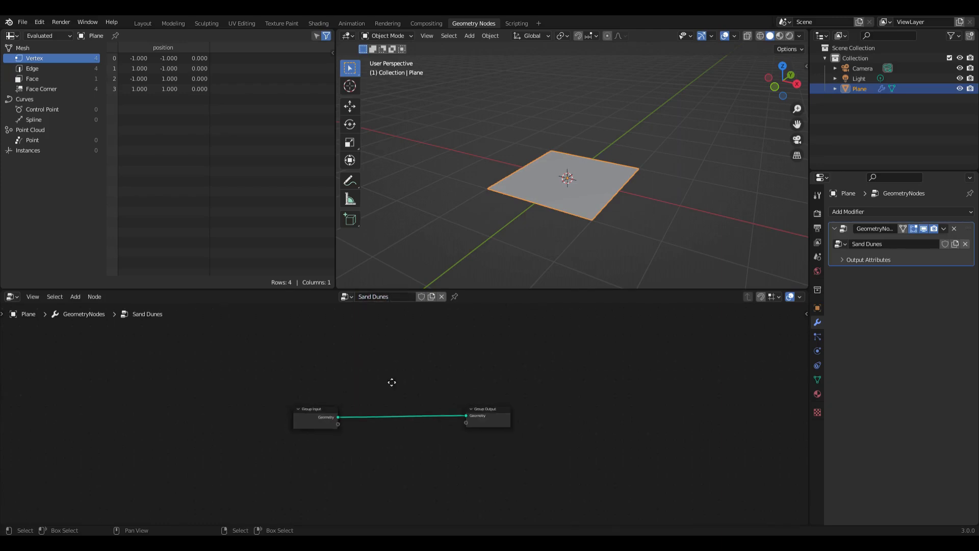
{"action": "left_click_drag", "start_coordinate": [380, 398], "coordinate": [298, 381]}
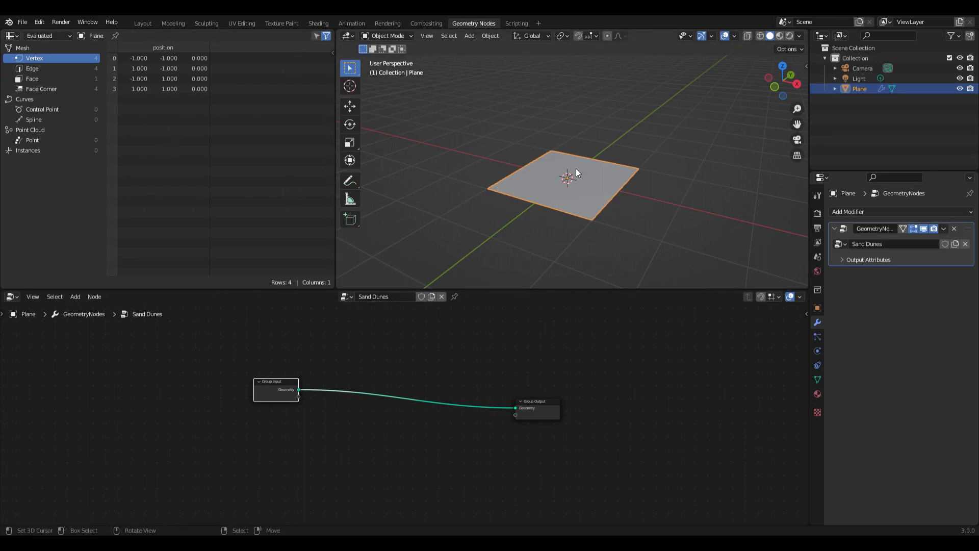
Step: Examine the plane's corner vertices in Edit Mode alongside their positions in the spreadsheet
{"action": "middle_click_drag", "start_coordinate": [577, 170], "coordinate": [561, 151]}
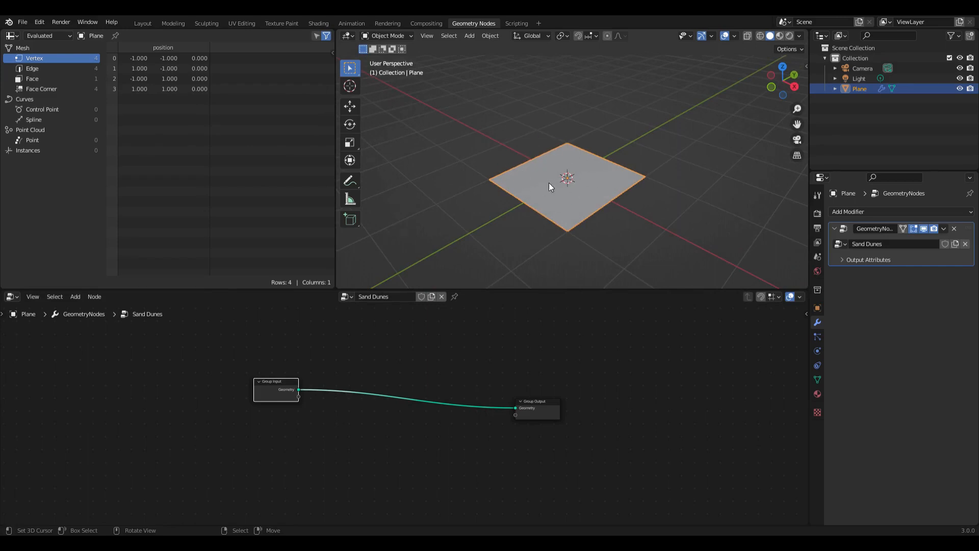
{"action": "key", "text": "Tab"}
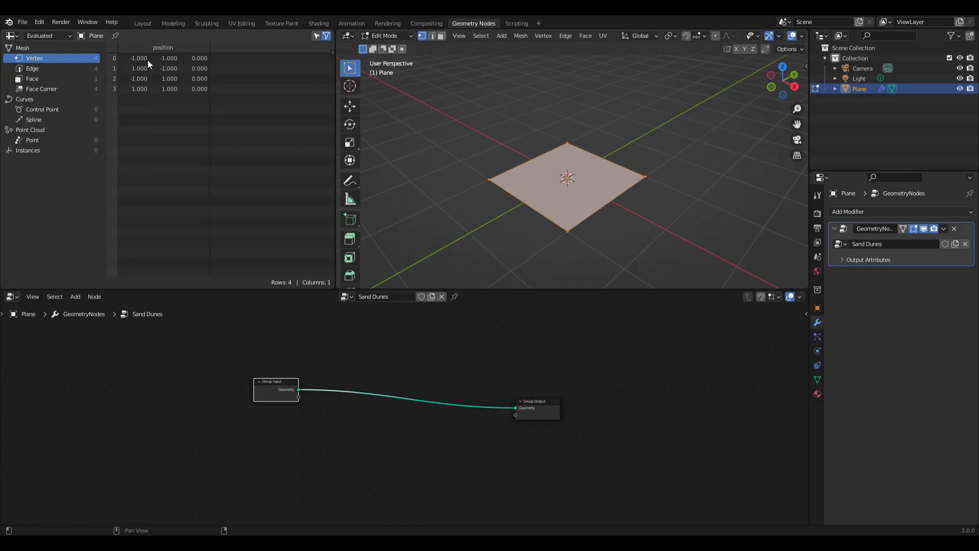
{"action": "middle_click_drag", "start_coordinate": [562, 185], "coordinate": [565, 179]}
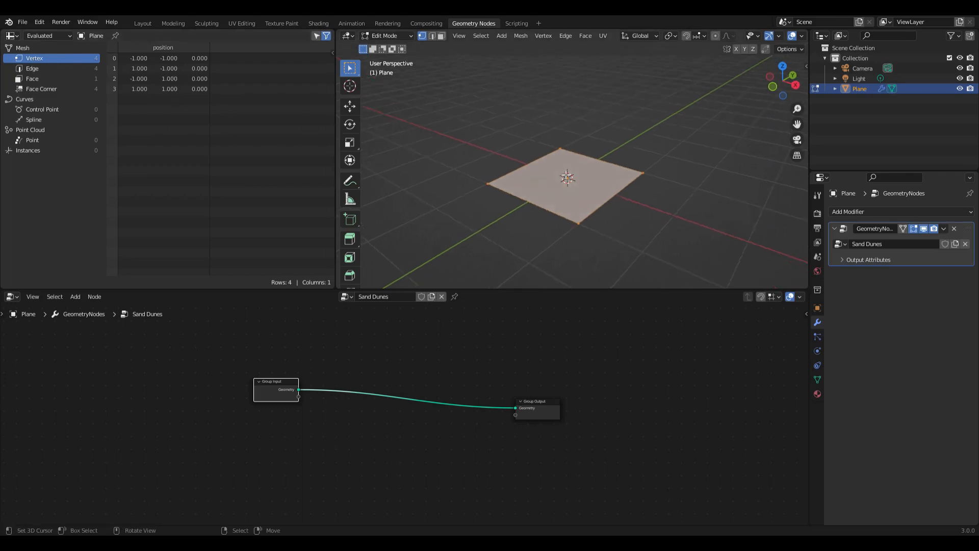
{"action": "scroll", "coordinate": [565, 178], "scroll_direction": "up", "scroll_amount": 2}
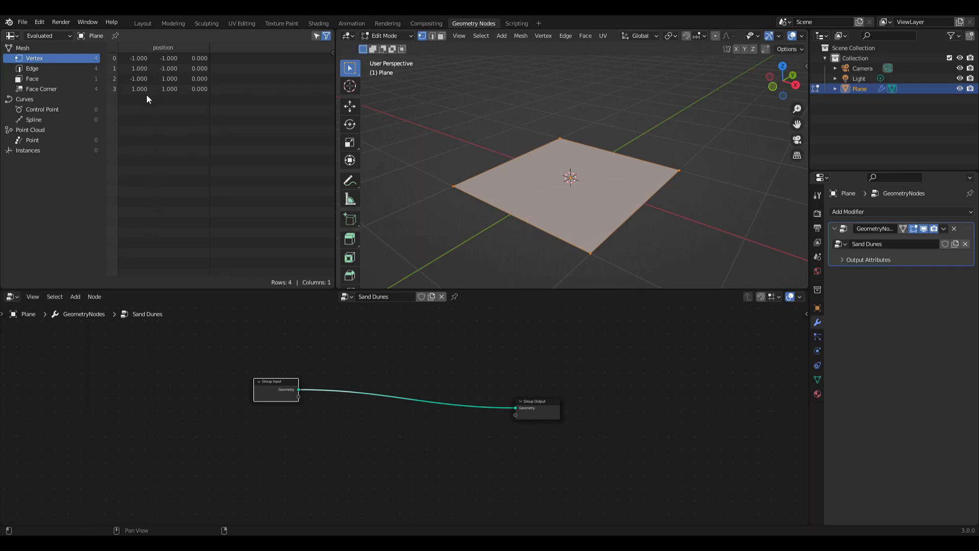
{"action": "scroll", "coordinate": [590, 184], "scroll_direction": "down", "scroll_amount": 1}
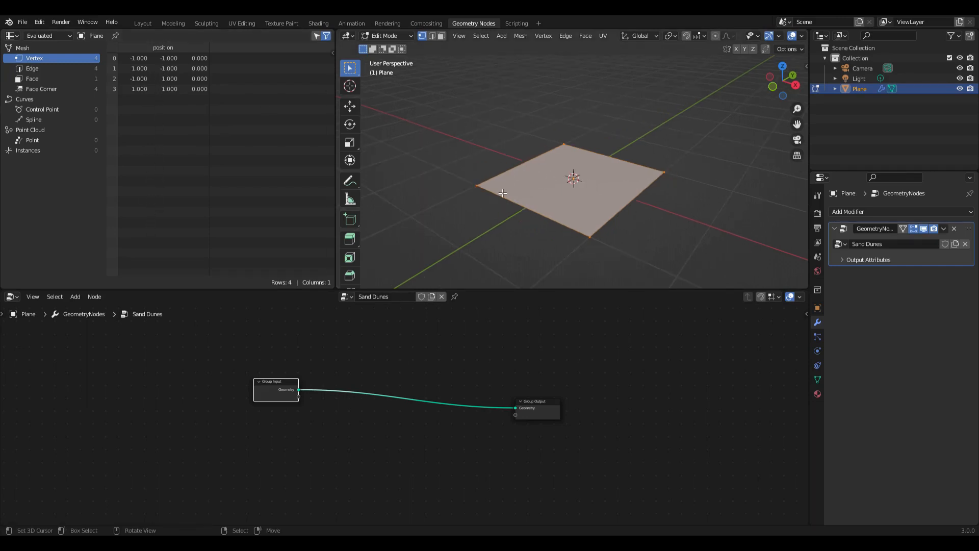
{"action": "key", "text": "Tab"}
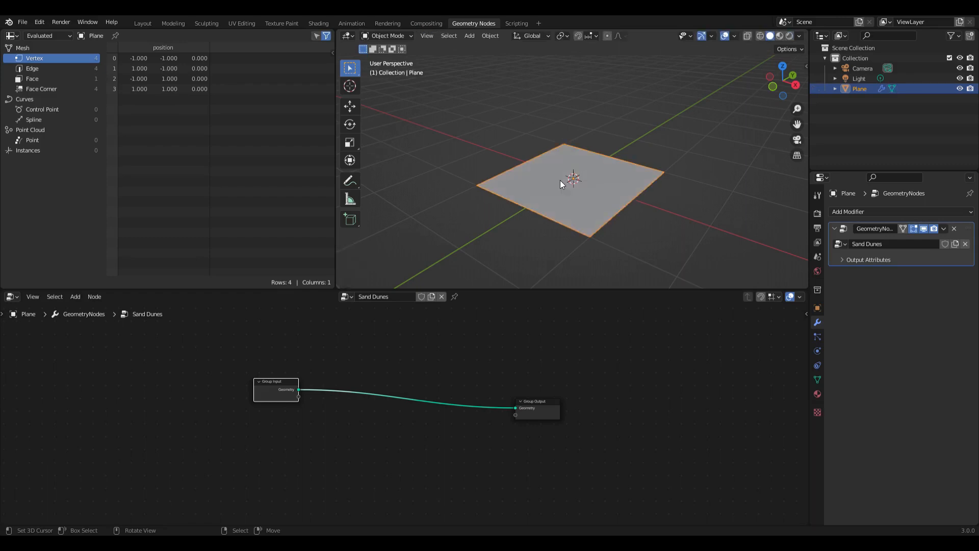
Step: Add a Grid node and connect its Mesh to the Group Output's Geometry in place of the original plane geometry
{"action": "left_click_drag", "start_coordinate": [285, 387], "coordinate": [243, 371]}
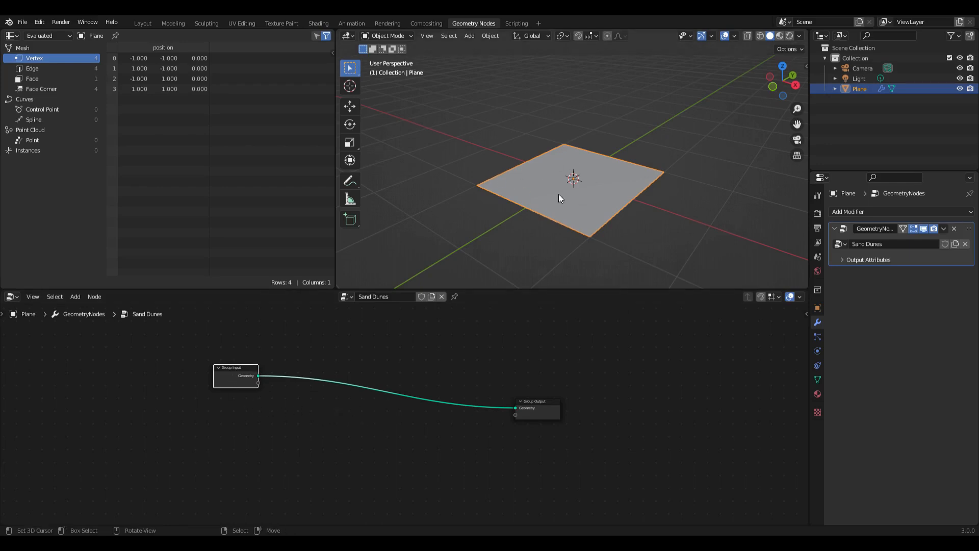
{"action": "left_click", "coordinate": [354, 365]}
{"action": "key", "text": "shift+a"}
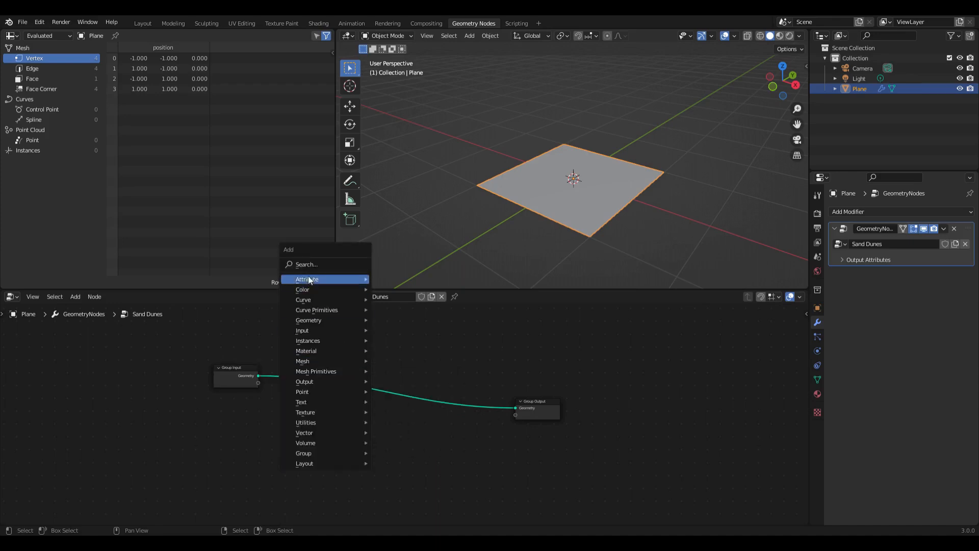
{"action": "left_click", "coordinate": [305, 263]}
{"action": "type", "text": "grid"}
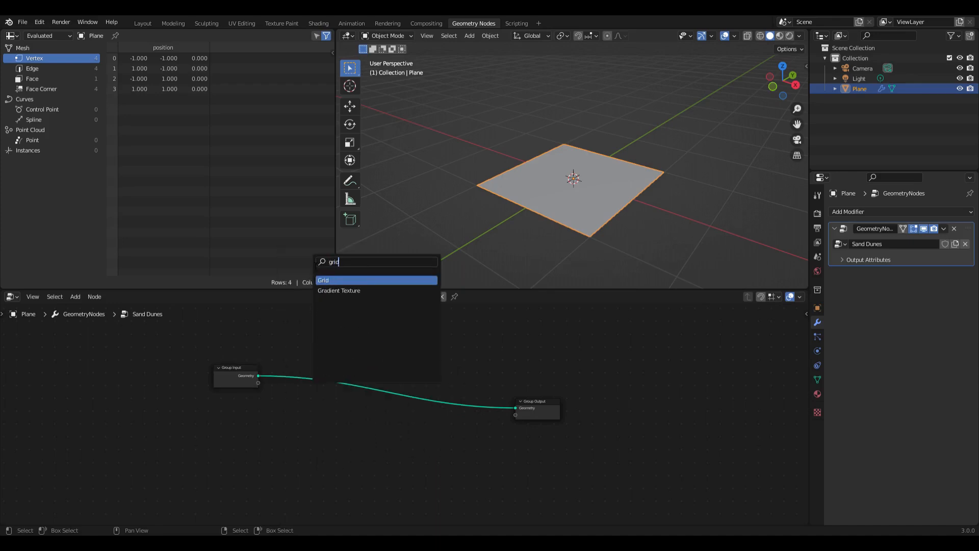
{"action": "key", "text": "Return"}
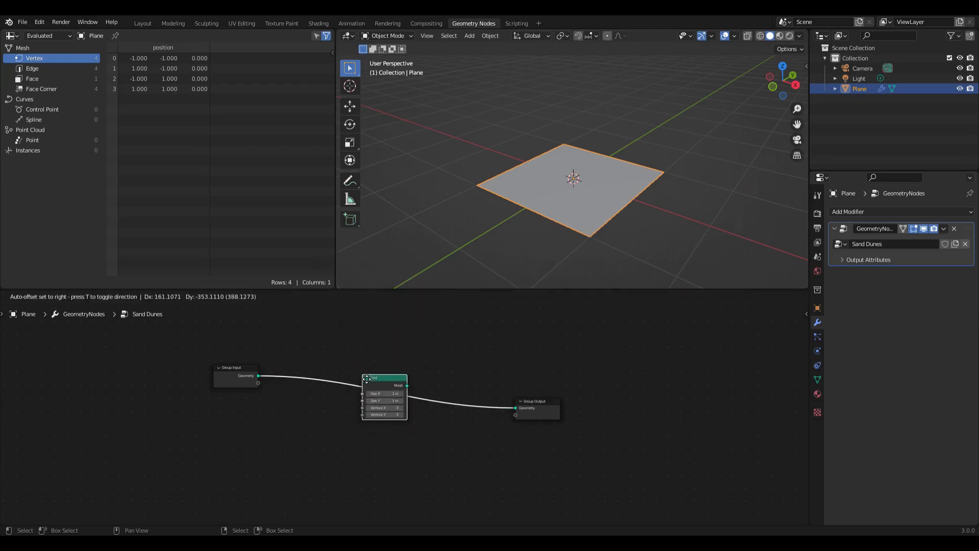
{"action": "left_click", "coordinate": [342, 414]}
{"action": "left_click_drag", "start_coordinate": [367, 416], "coordinate": [516, 408]}
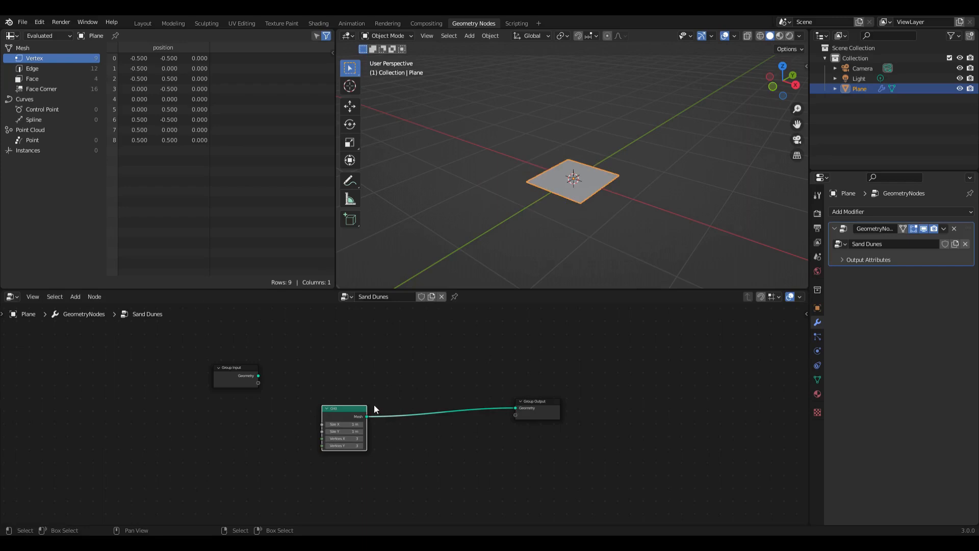
{"action": "left_click_drag", "start_coordinate": [356, 413], "coordinate": [377, 388]}
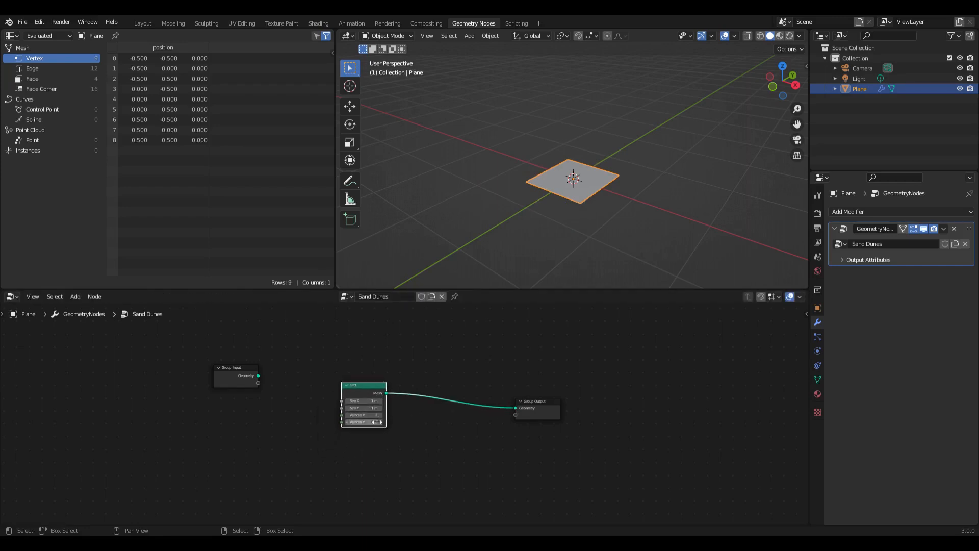
Step: Set the Grid node's Vertices X and Vertices Y to 5
{"action": "scroll", "coordinate": [376, 418], "scroll_direction": "up", "scroll_amount": 2}
{"action": "left_click", "coordinate": [375, 416]}
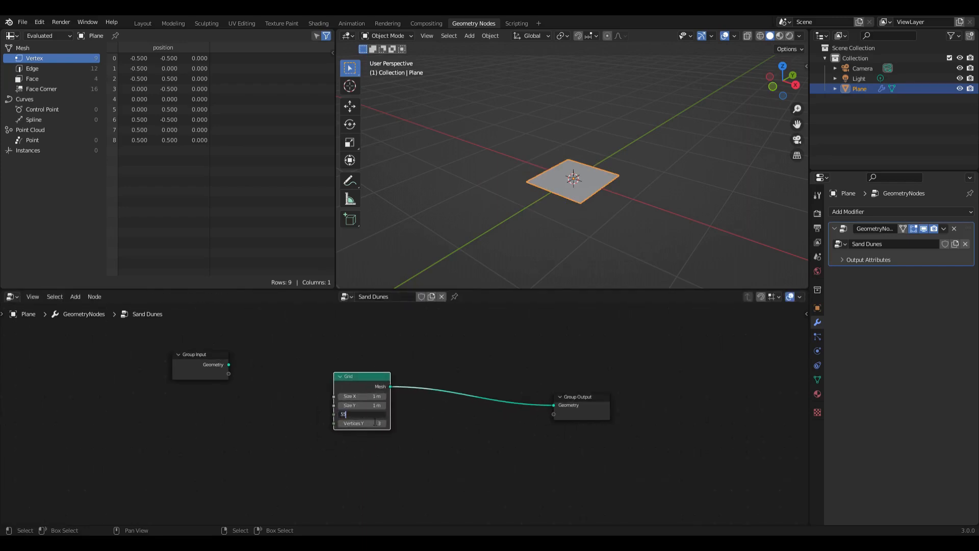
{"action": "key", "text": "Tab"}
{"action": "type", "text": "5"}
{"action": "key", "text": "Tab"}
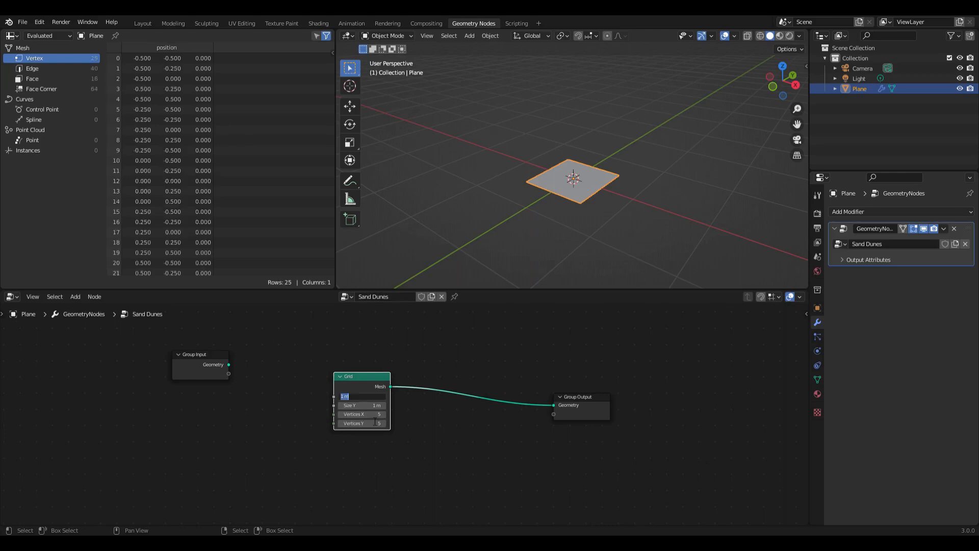
{"action": "key", "text": "Return"}
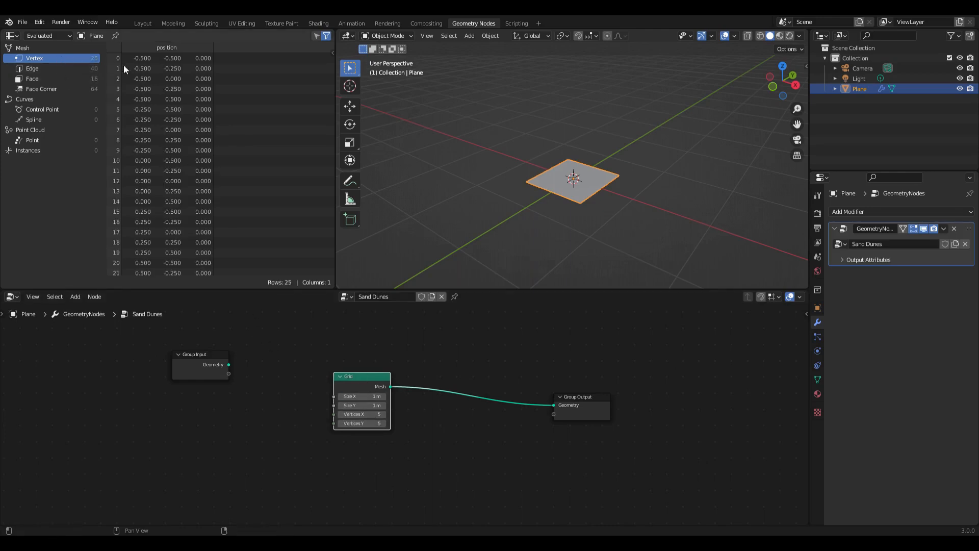
{"action": "key", "text": "Tab"}
{"action": "key", "text": "Tab"}
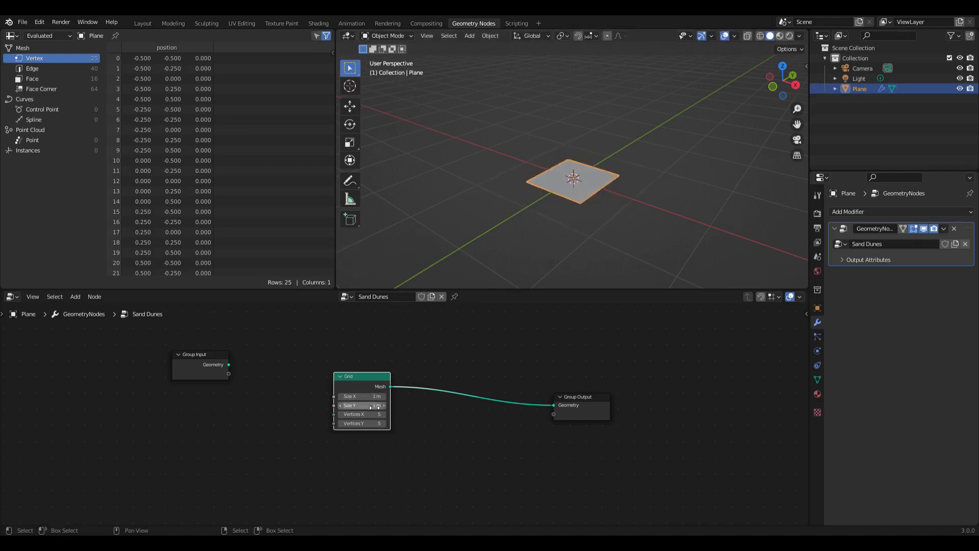
Step: Expose the Grid node's Size X and Size Y as inputs on the Group Input node
{"action": "scroll", "coordinate": [357, 408], "scroll_direction": "up", "scroll_amount": 1}
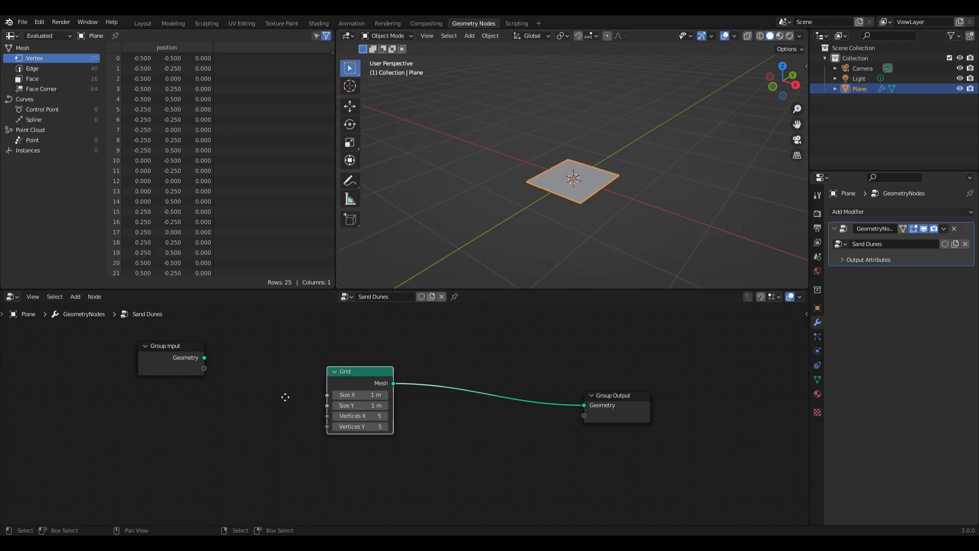
{"action": "middle_click_drag", "start_coordinate": [284, 396], "coordinate": [360, 414]}
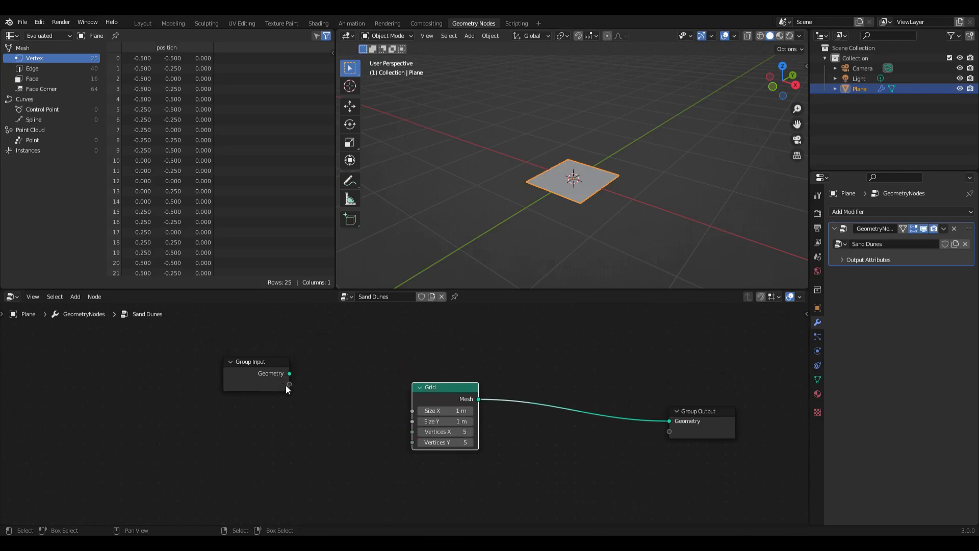
{"action": "left_click_drag", "start_coordinate": [290, 384], "coordinate": [410, 411]}
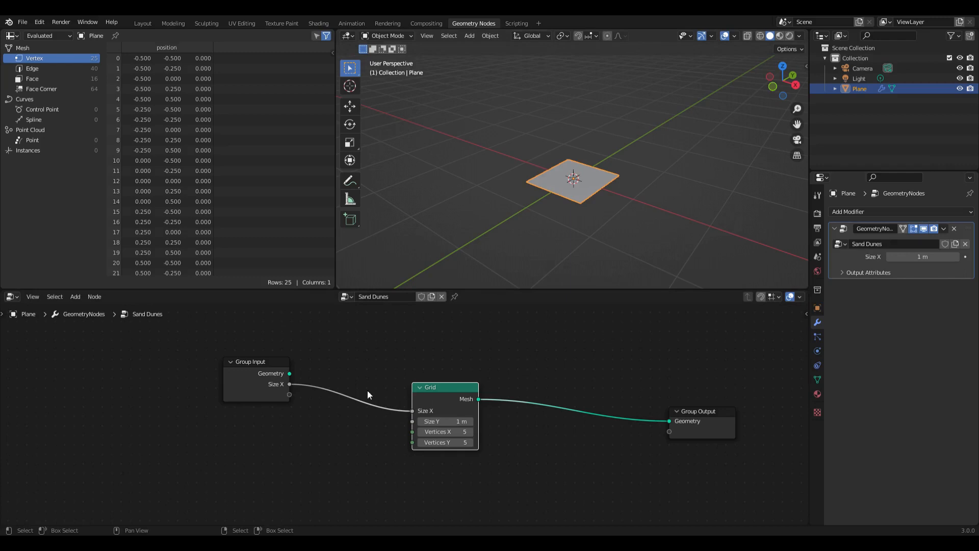
{"action": "left_click_drag", "start_coordinate": [292, 396], "coordinate": [411, 420]}
Step: Test the grid's width with the modifier's Size X value and return it to 1 m
{"action": "mouse_move", "coordinate": [915, 256]}
{"action": "left_mouse_down"}
{"action": "mouse_move", "coordinate": [943, 257]}
{"action": "mouse_move", "coordinate": [902, 256]}
{"action": "mouse_move", "coordinate": [928, 256]}
{"action": "left_mouse_up"}
{"action": "left_click", "coordinate": [922, 256]}
{"action": "type", "text": "1"}
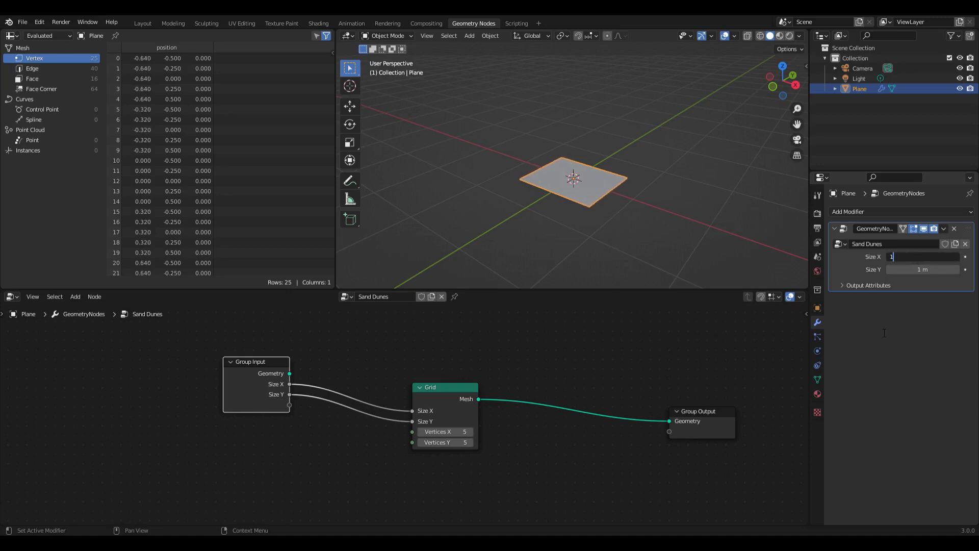
{"action": "key", "text": "Return"}
Step: Move the Group Input node farther from the Grid node and expose the Grid's Vertices X as a group input
{"action": "left_click_drag", "start_coordinate": [261, 361], "coordinate": [139, 358]}
{"action": "middle_click_drag", "start_coordinate": [265, 381], "coordinate": [324, 378]}
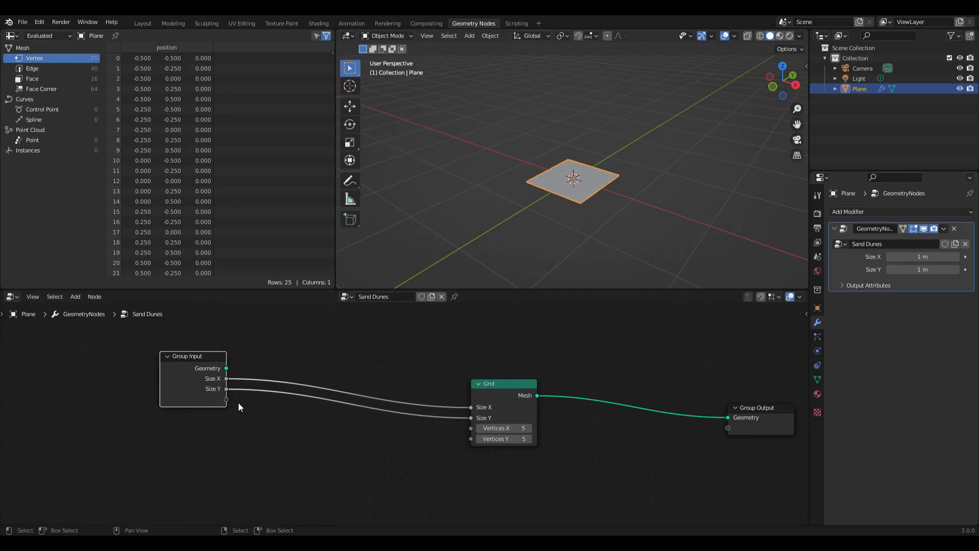
{"action": "left_click_drag", "start_coordinate": [226, 400], "coordinate": [467, 430]}
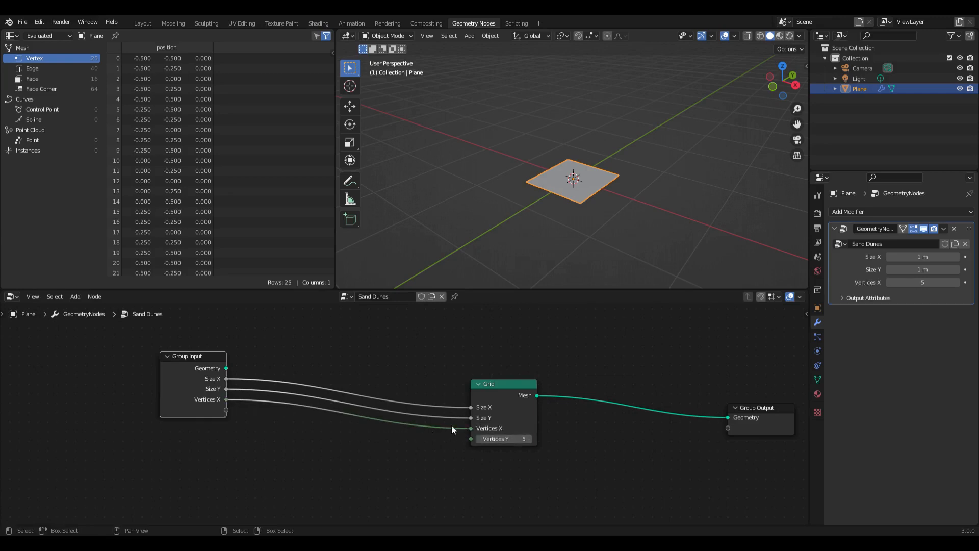
Step: Switch the viewport to wireframe shading, try different Vertices X counts in the modifier, and set it back to 5
{"action": "left_click", "coordinate": [760, 35]}
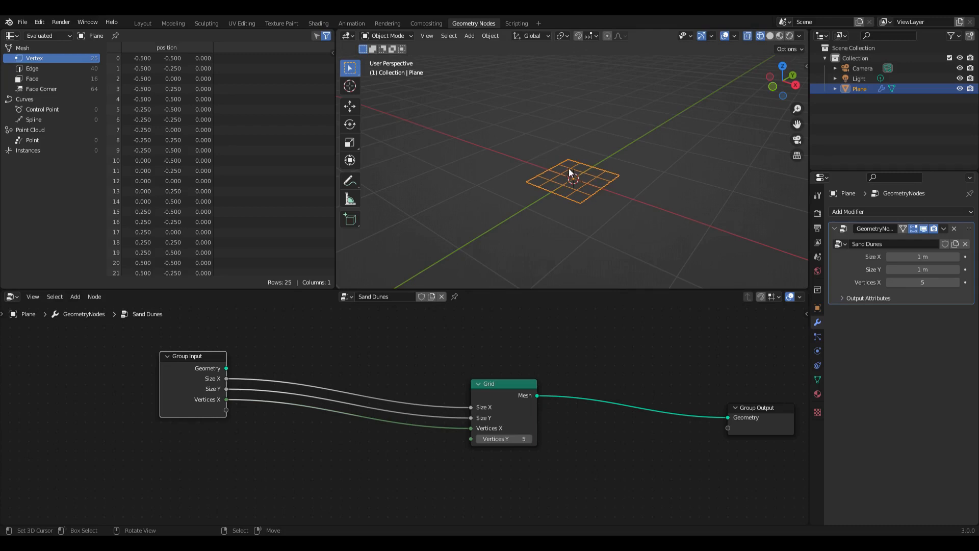
{"action": "left_click_drag", "start_coordinate": [922, 282], "coordinate": [921, 283]}
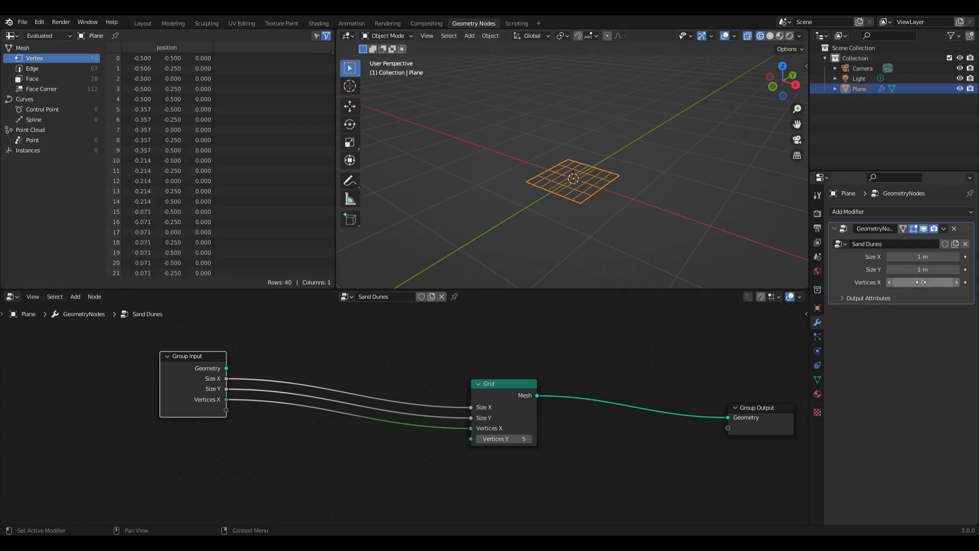
{"action": "left_click", "coordinate": [921, 283]}
{"action": "type", "text": "5"}
{"action": "key", "text": "Return"}
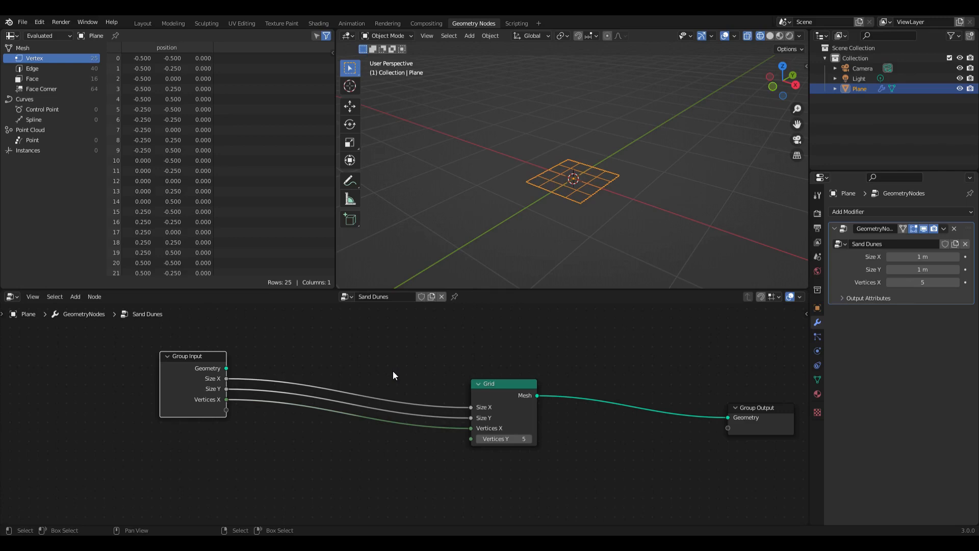
Step: Rename the Vertices X group input to Cell Size and change its type to Float
{"action": "key", "text": "n"}
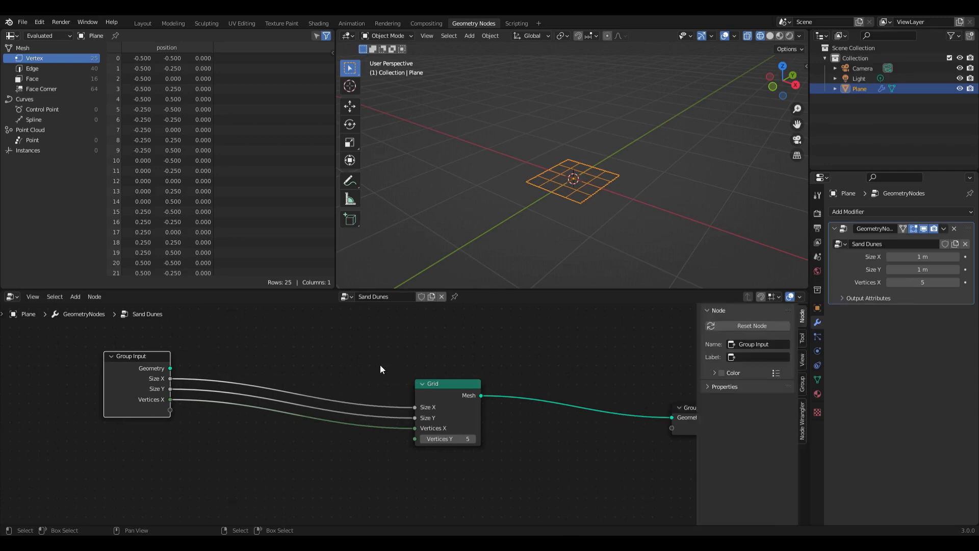
{"action": "left_click", "coordinate": [803, 385]}
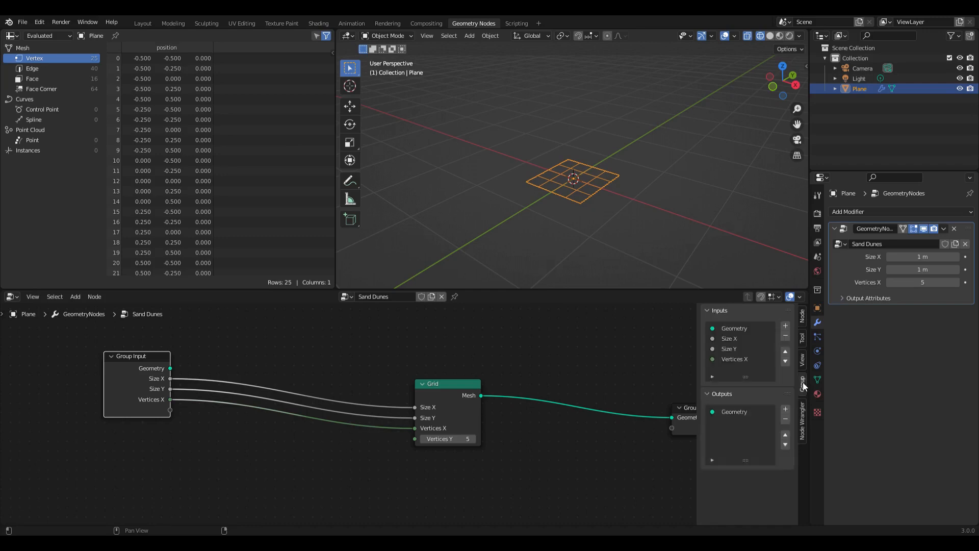
{"action": "left_click", "coordinate": [738, 359]}
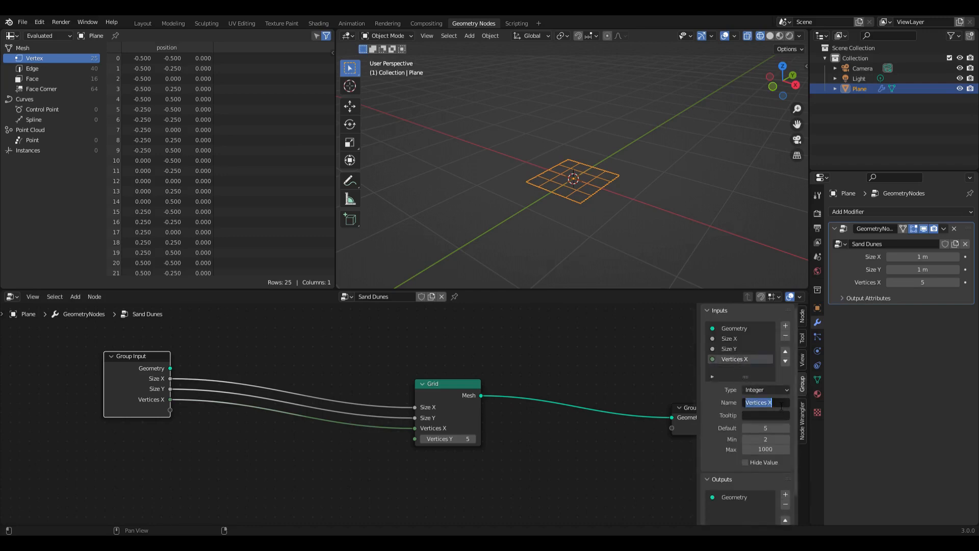
{"action": "type", "text": "Cell Size"}
{"action": "key", "text": "Return"}
{"action": "left_click", "coordinate": [765, 390]}
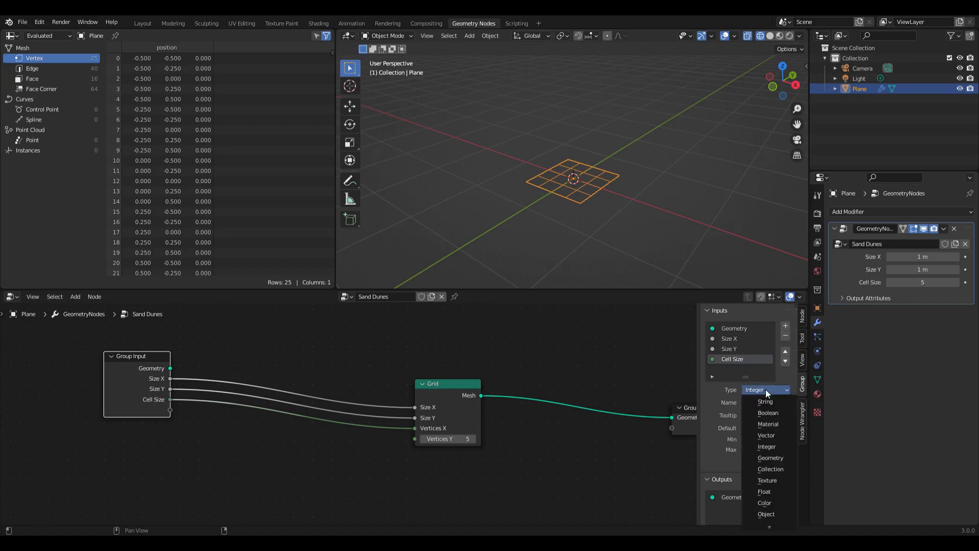
{"action": "left_click", "coordinate": [771, 492]}
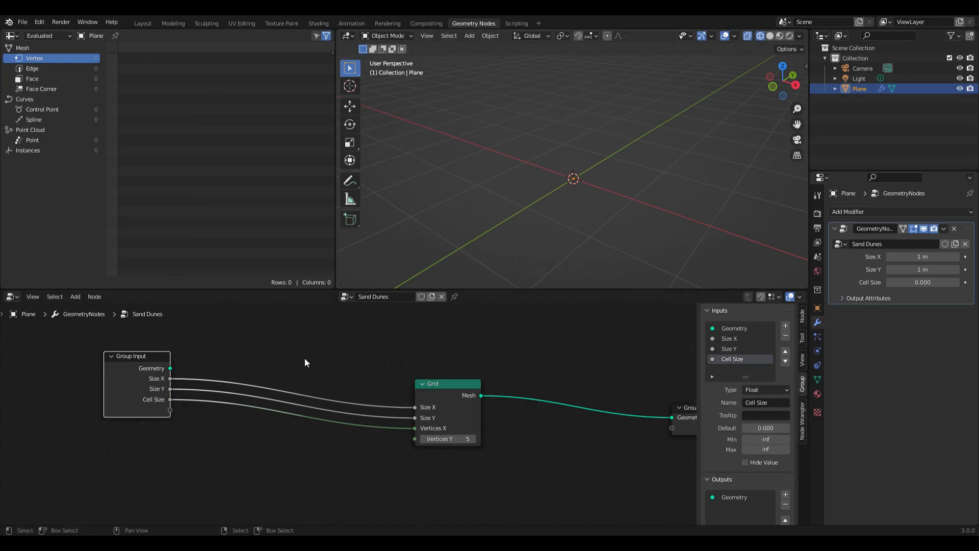
Step: Set the modifier's Cell Size to 0.1
{"action": "middle_click_drag", "start_coordinate": [304, 358], "coordinate": [391, 356]}
{"action": "scroll", "coordinate": [347, 406], "scroll_direction": "up", "scroll_amount": 1}
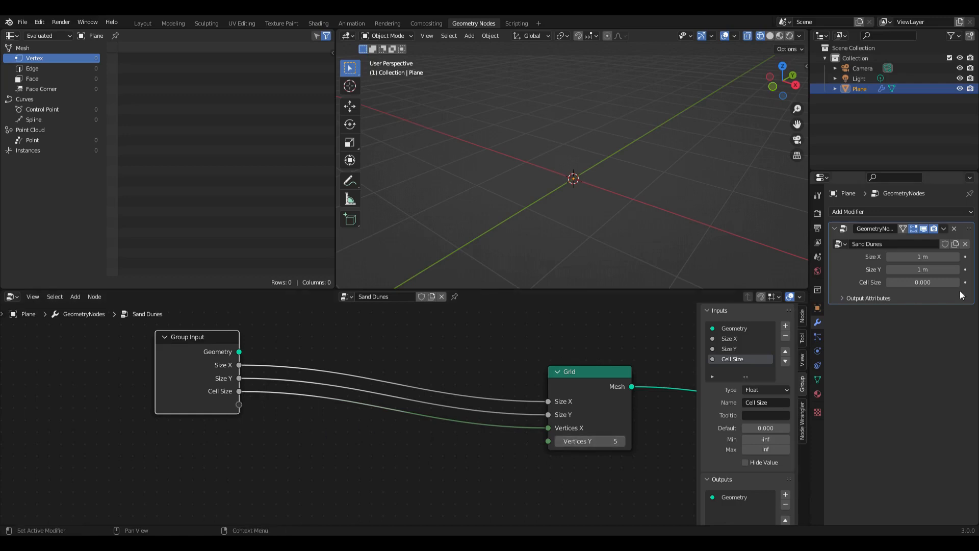
{"action": "left_click", "coordinate": [934, 282]}
{"action": "type", "text": "0.1"}
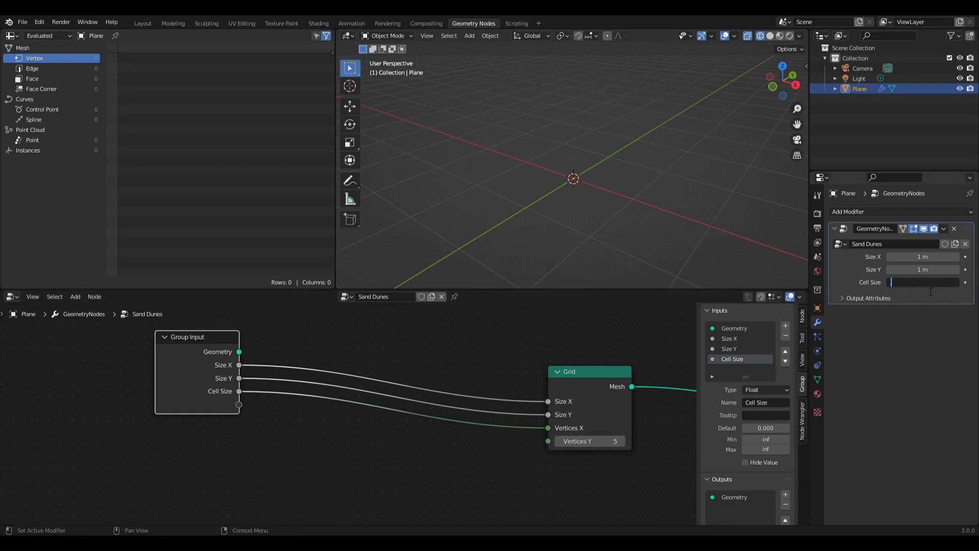
{"action": "key", "text": "Return"}
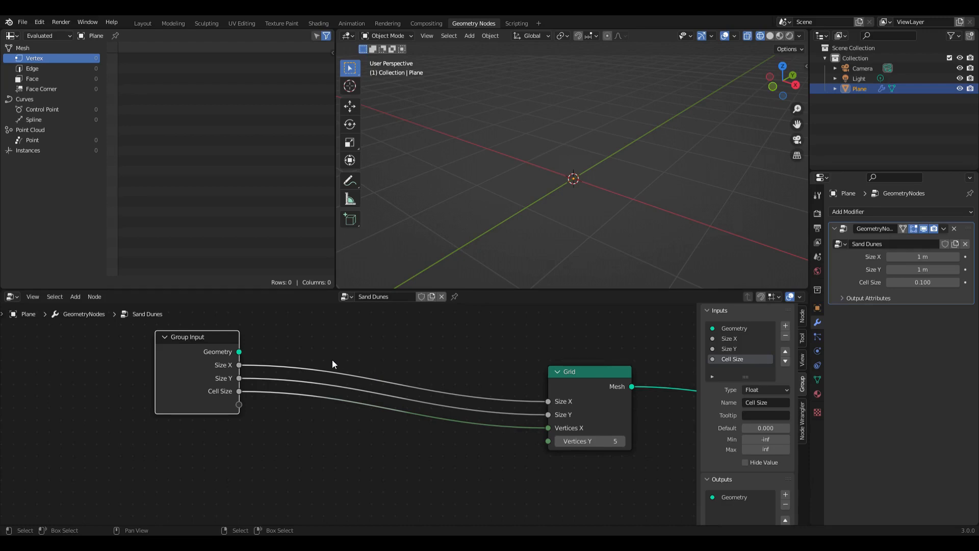
Step: Add a Math node between the Group Input and Grid nodes and set its operation to Divide
{"action": "key", "text": "shift+a"}
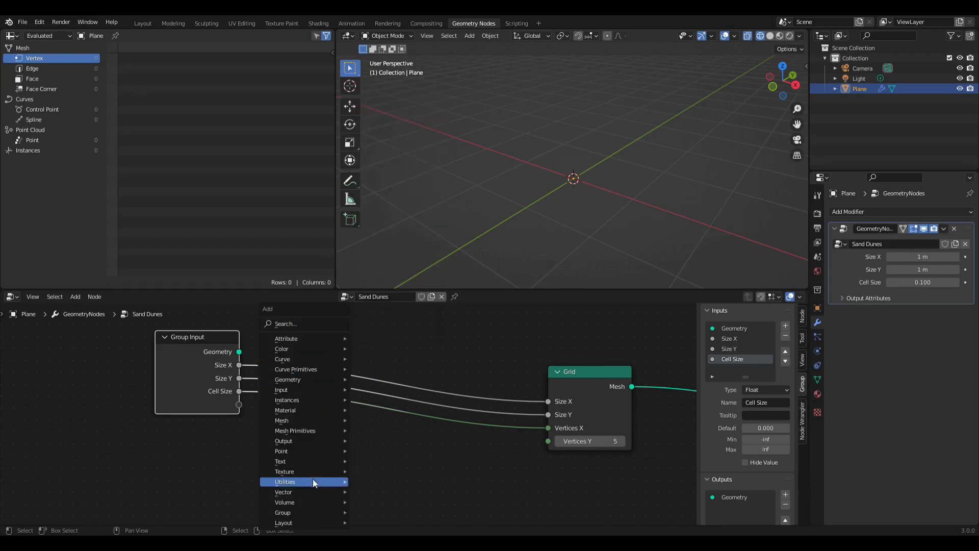
{"action": "mouse_move", "coordinate": [312, 483]}
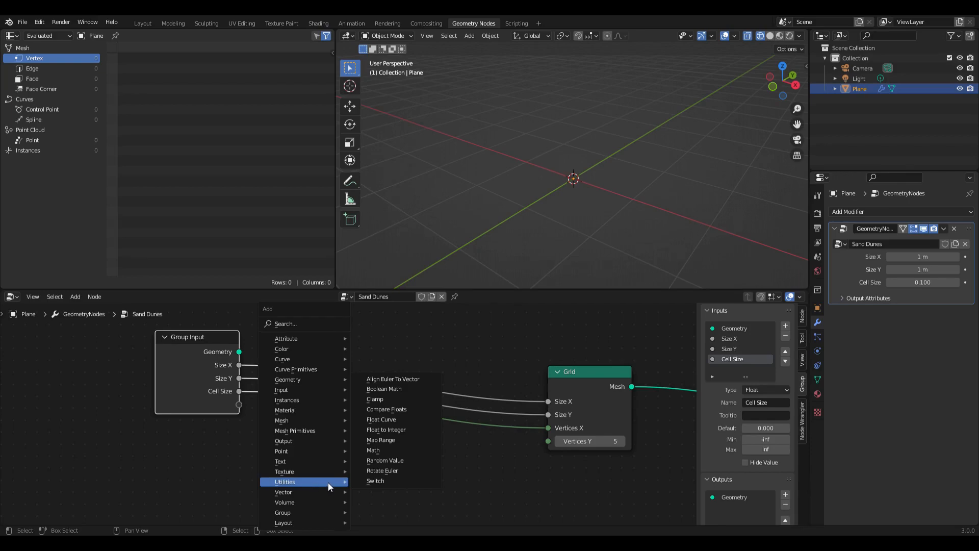
{"action": "left_click", "coordinate": [378, 451]}
{"action": "left_click", "coordinate": [330, 435]}
{"action": "left_click", "coordinate": [355, 470]}
{"action": "left_click", "coordinate": [354, 468]}
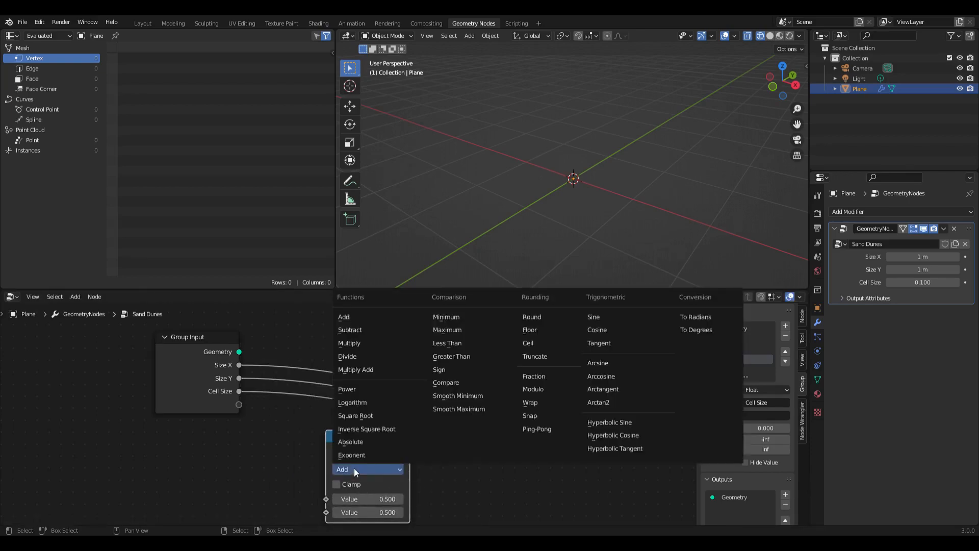
{"action": "left_click", "coordinate": [347, 356]}
Step: Divide Size X by Cell Size with the Divide node and connect its result to the Grid's Vertices X
{"action": "scroll", "coordinate": [286, 388], "scroll_direction": "down", "scroll_amount": 2}
{"action": "left_click_drag", "start_coordinate": [258, 337], "coordinate": [332, 451]}
{"action": "left_click_drag", "start_coordinate": [257, 359], "coordinate": [329, 463]}
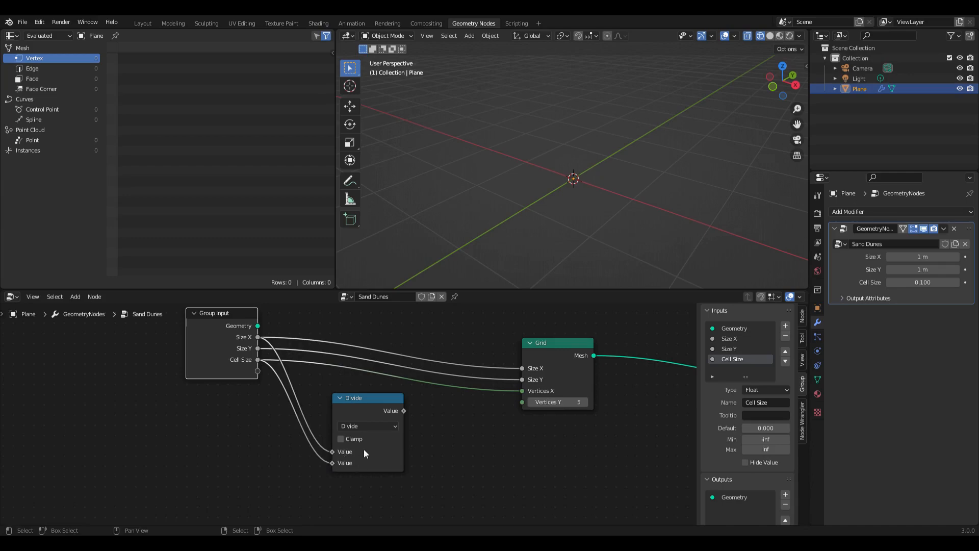
{"action": "left_click_drag", "start_coordinate": [403, 411], "coordinate": [420, 412]}
{"action": "left_click_drag", "start_coordinate": [492, 398], "coordinate": [521, 391]}
{"action": "left_click_drag", "start_coordinate": [384, 397], "coordinate": [394, 391]}
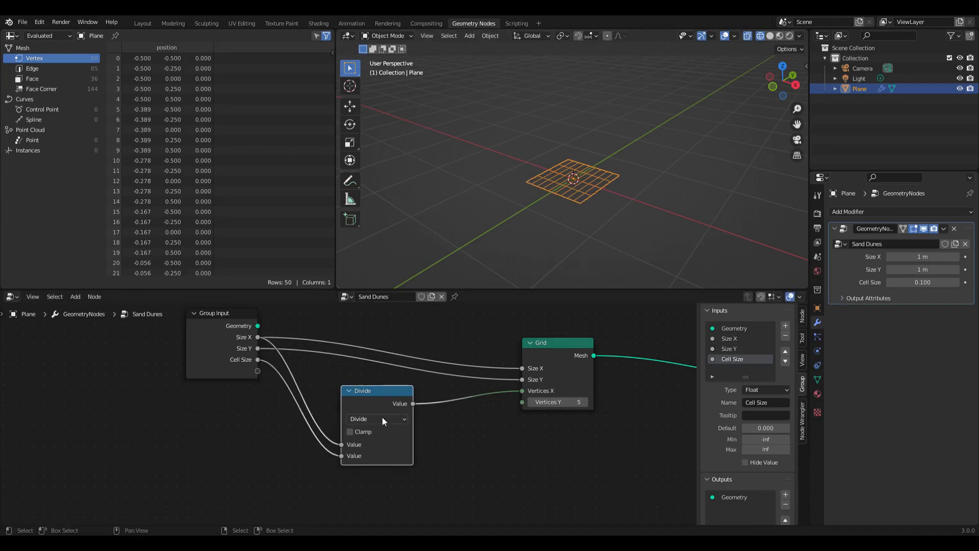
Step: Reposition the Group Input and Divide nodes to leave more space between them
{"action": "scroll", "coordinate": [310, 384], "scroll_direction": "down", "scroll_amount": 2}
{"action": "middle_click_drag", "start_coordinate": [310, 384], "coordinate": [323, 387]}
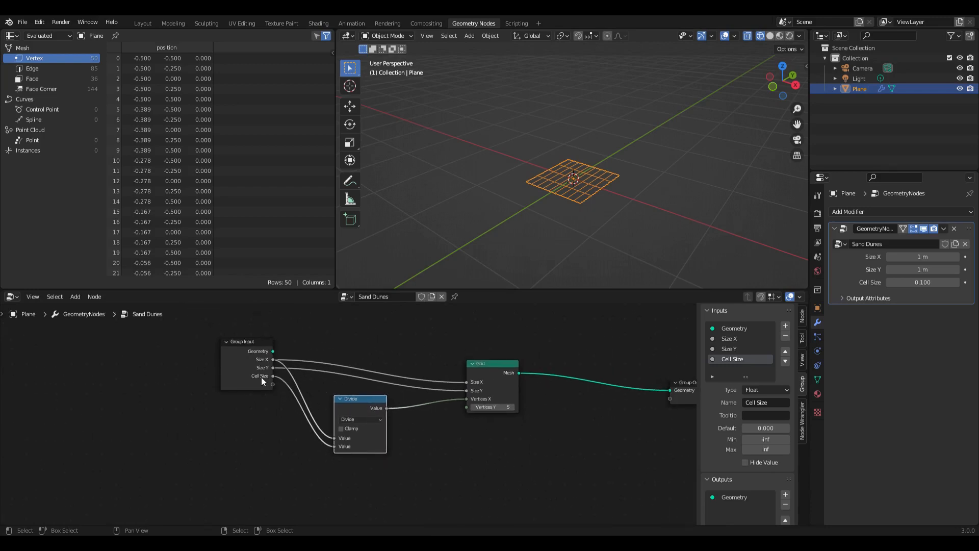
{"action": "left_click_drag", "start_coordinate": [258, 348], "coordinate": [215, 346]}
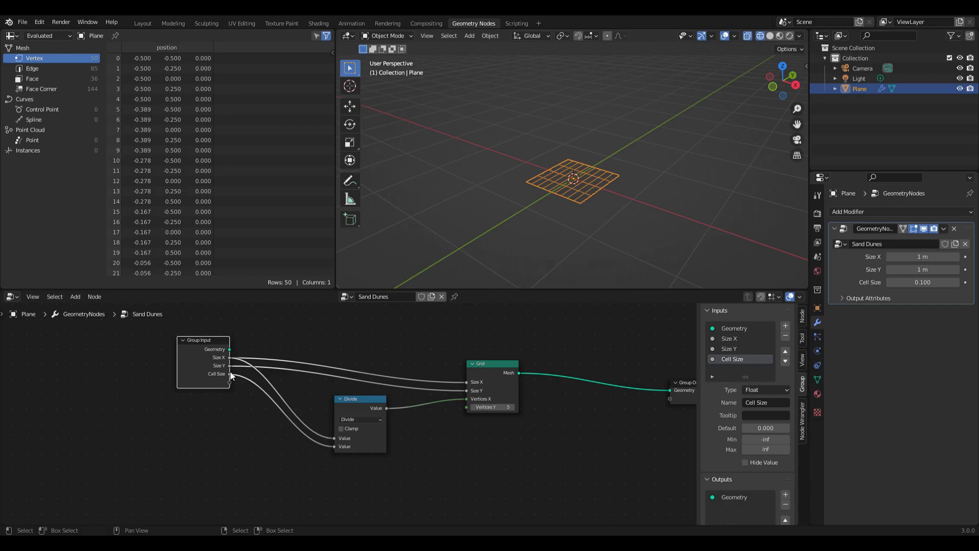
{"action": "left_click_drag", "start_coordinate": [368, 404], "coordinate": [356, 401]}
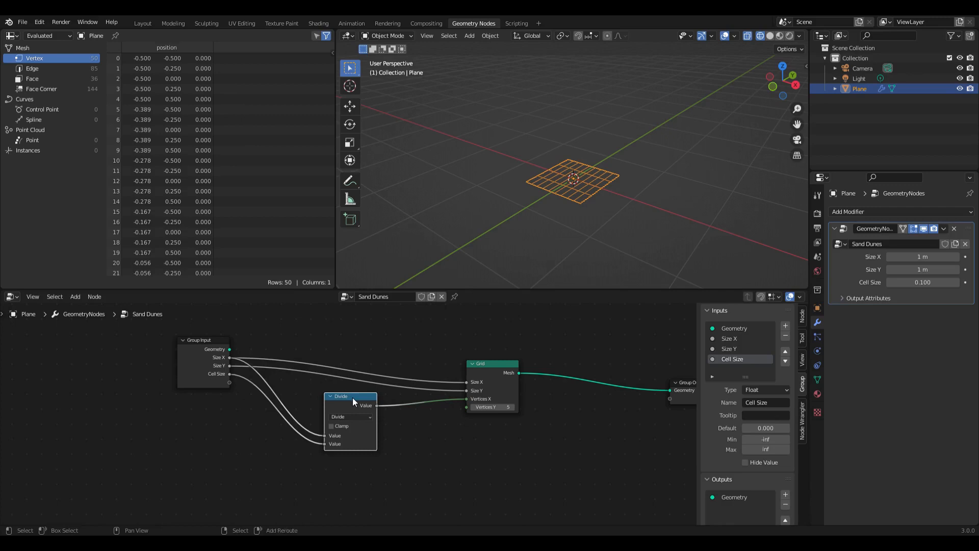
Step: Duplicate the Divide node and place the copy directly below the original
{"action": "key", "text": "shift+d"}
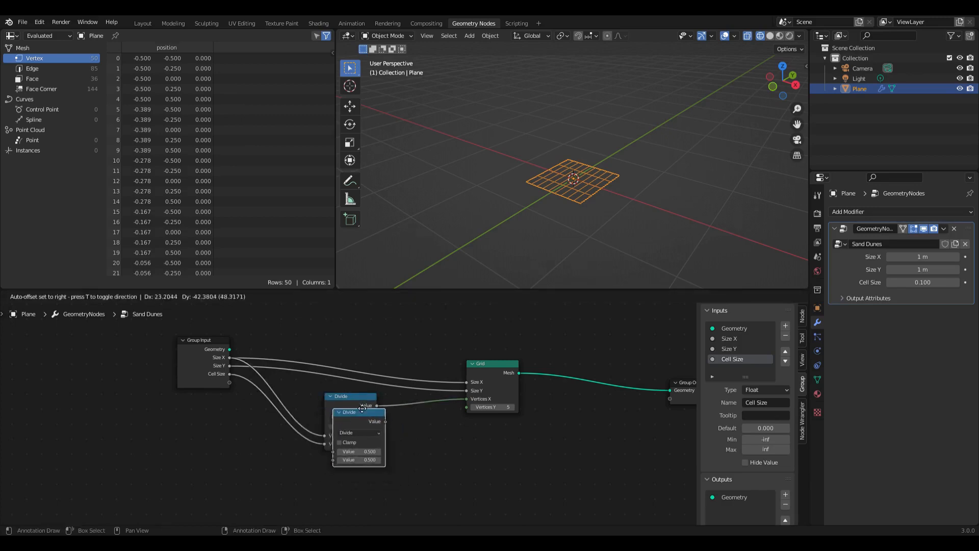
{"action": "key", "text": "y"}
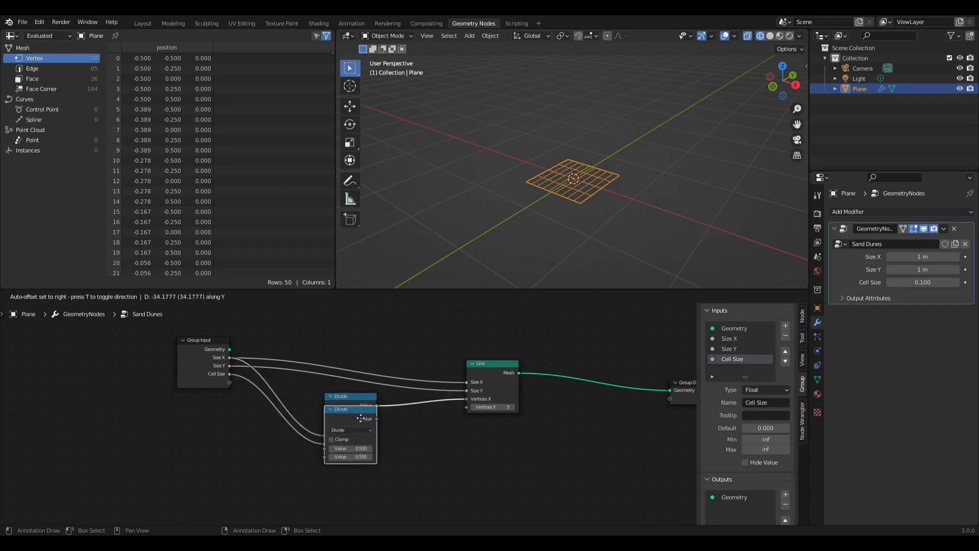
{"action": "left_click", "coordinate": [360, 467]}
Step: Divide Size Y by Cell Size with the duplicated Divide node and connect its result to the Grid's Vertices Y
{"action": "middle_click_drag", "start_coordinate": [293, 401], "coordinate": [309, 376]}
{"action": "left_click_drag", "start_coordinate": [247, 341], "coordinate": [341, 475]}
{"action": "left_click_drag", "start_coordinate": [246, 349], "coordinate": [341, 483]}
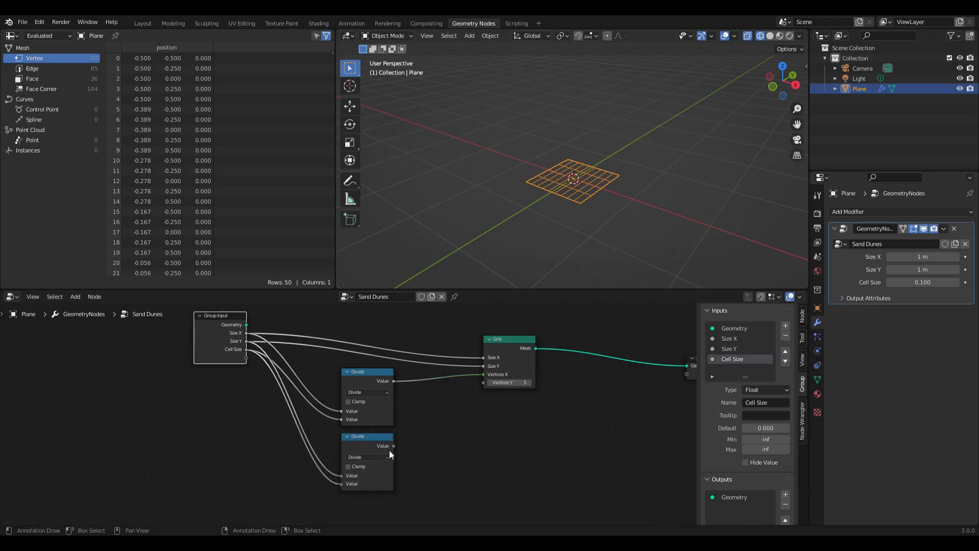
{"action": "left_click_drag", "start_coordinate": [393, 445], "coordinate": [484, 383]}
{"action": "middle_click_drag", "start_coordinate": [473, 395], "coordinate": [440, 425]}
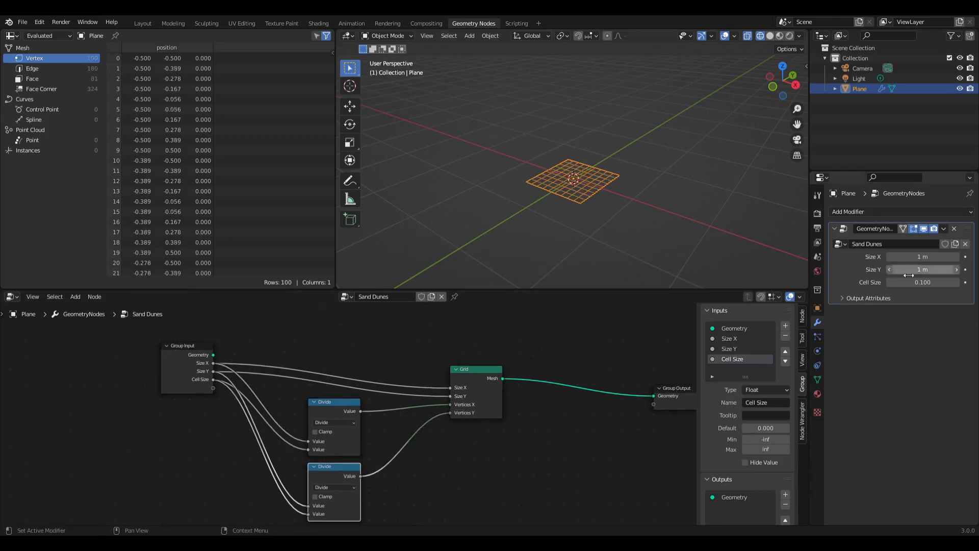
Step: Try a Cell Size of 0.05 in the modifier and inspect the grid's density up close
{"action": "left_click", "coordinate": [925, 286]}
{"action": "type", "text": ".05"}
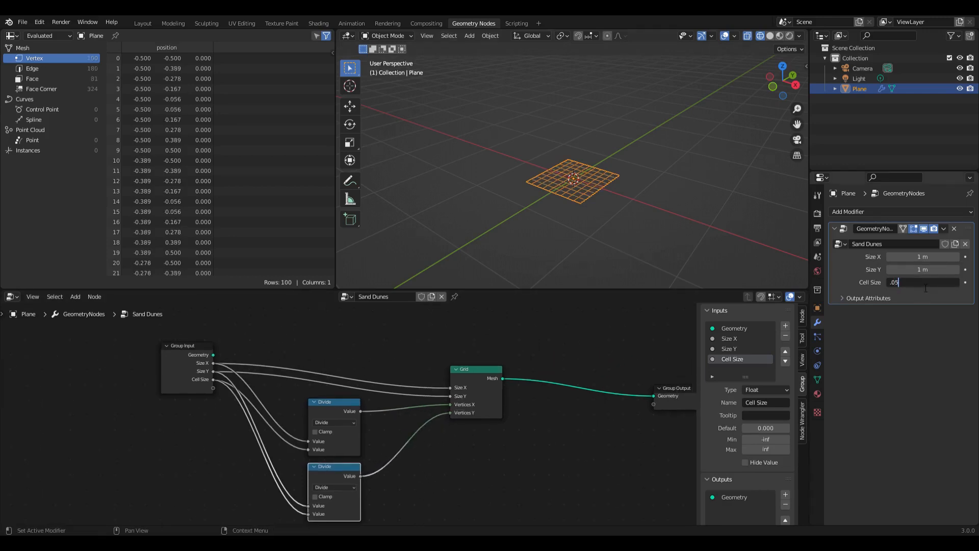
{"action": "key", "text": "Return"}
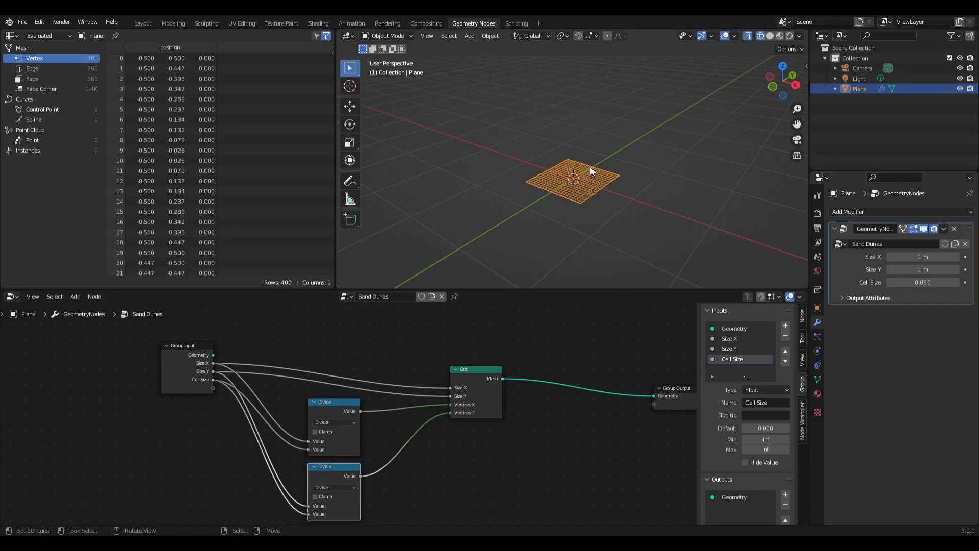
{"action": "scroll", "coordinate": [579, 178], "scroll_direction": "up", "scroll_amount": 3}
{"action": "middle_click_drag", "start_coordinate": [552, 206], "coordinate": [575, 179], "text": "shift"}
{"action": "middle_click_drag", "start_coordinate": [576, 179], "coordinate": [577, 187]}
{"action": "scroll", "coordinate": [586, 174], "scroll_direction": "up", "scroll_amount": 1}
Step: Set the modifier's Cell Size back to 0.1 and check the grid's cells in the viewport
{"action": "left_click", "coordinate": [930, 283]}
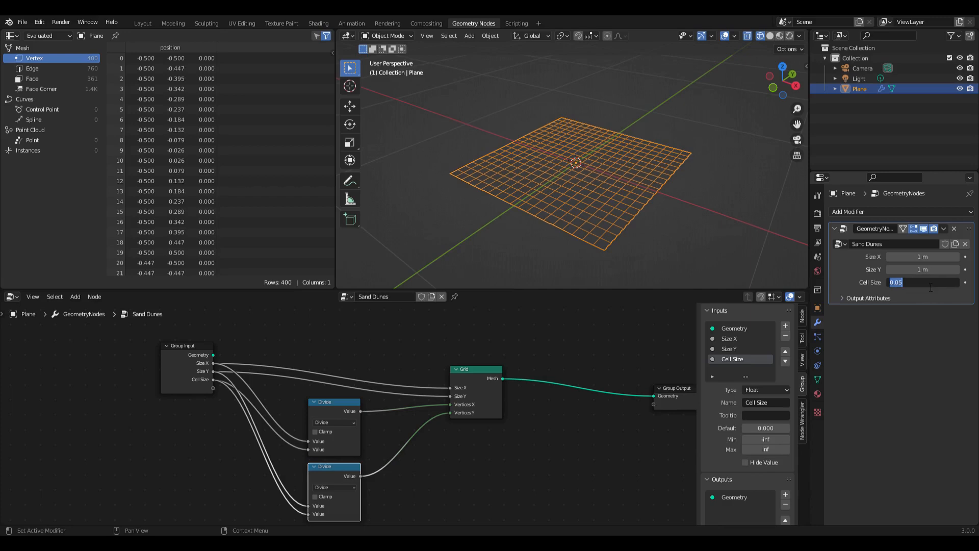
{"action": "type", "text": "0.1"}
{"action": "key", "text": "Return"}
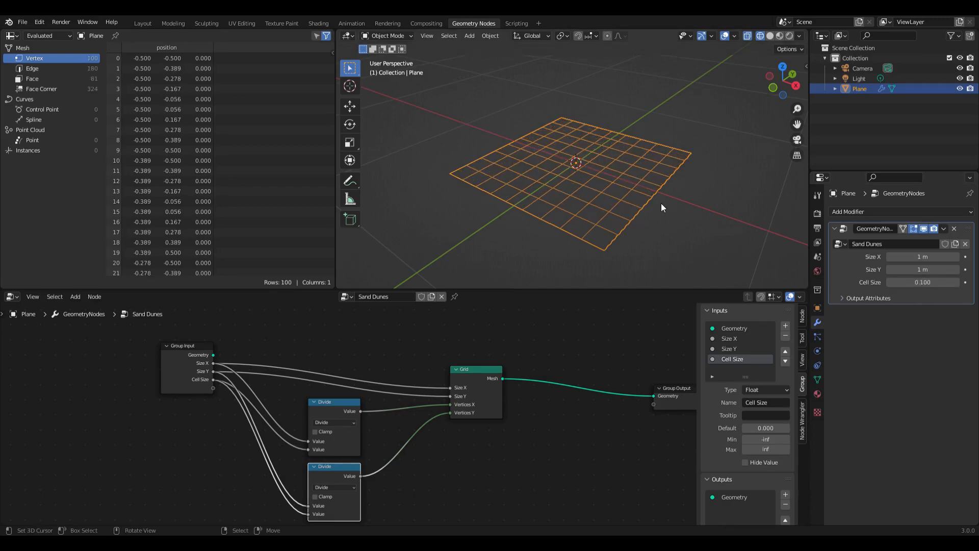
{"action": "middle_click_drag", "start_coordinate": [597, 194], "coordinate": [619, 202]}
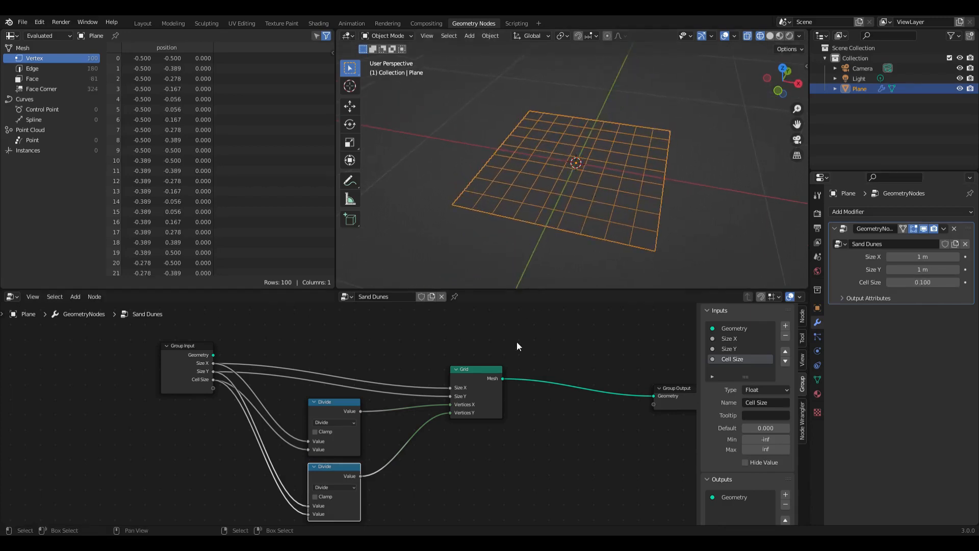
Step: Move the Grid node closer to the Divide nodes and view the grid from a lower angle
{"action": "left_click_drag", "start_coordinate": [489, 376], "coordinate": [461, 360]}
{"action": "middle_click_drag", "start_coordinate": [588, 201], "coordinate": [549, 201]}
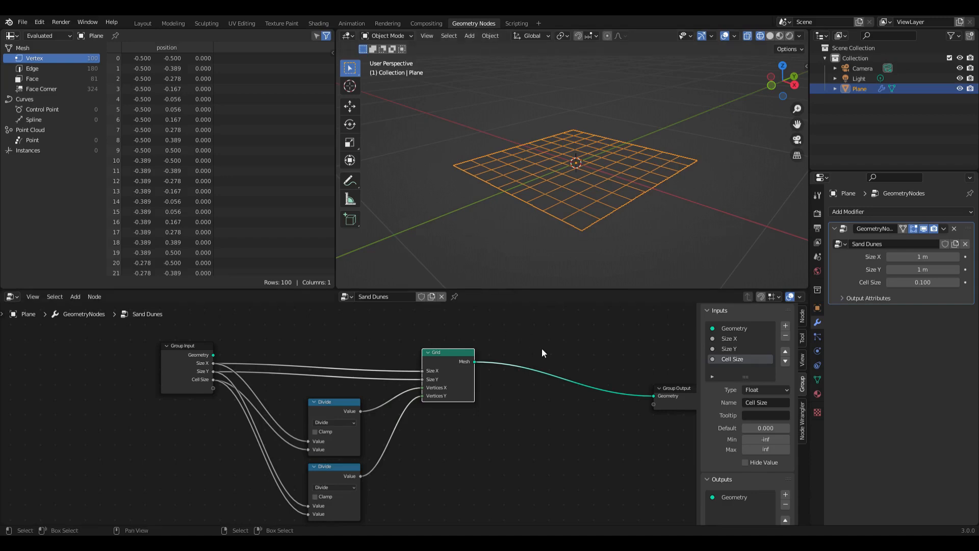
Step: Add a Set Position node on the link between the Grid and the Group Output
{"action": "scroll", "coordinate": [547, 342], "scroll_direction": "down", "scroll_amount": 2}
{"action": "middle_click_drag", "start_coordinate": [546, 341], "coordinate": [461, 341]}
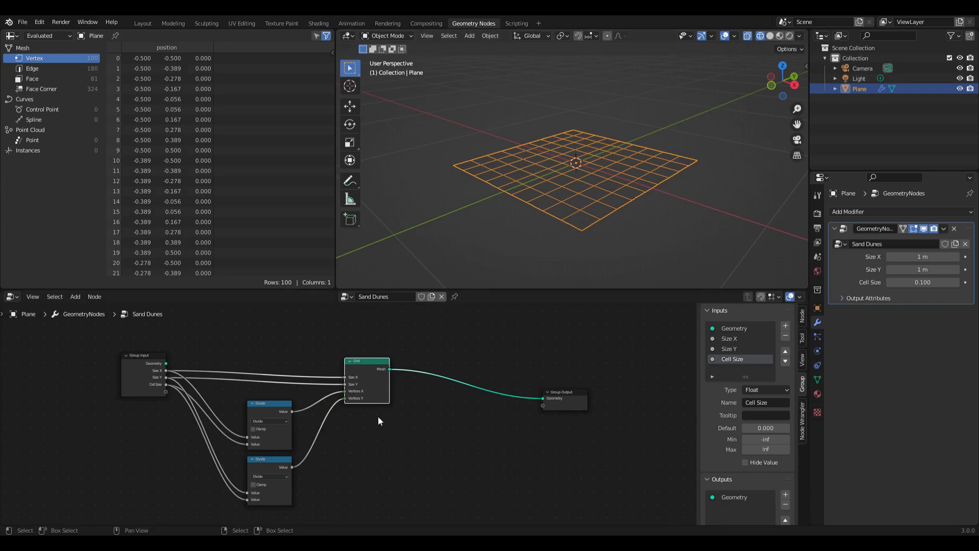
{"action": "left_click", "coordinate": [449, 351]}
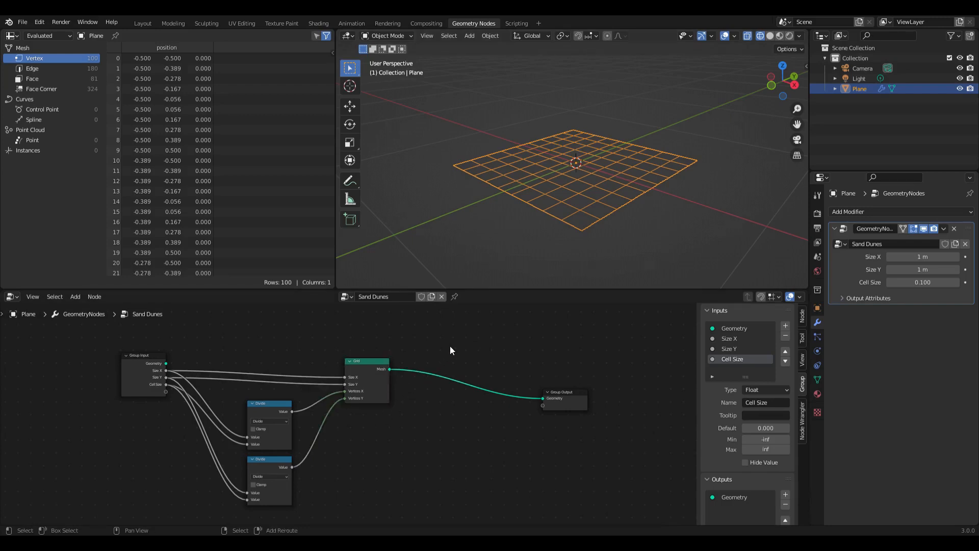
{"action": "key", "text": "shift+a"}
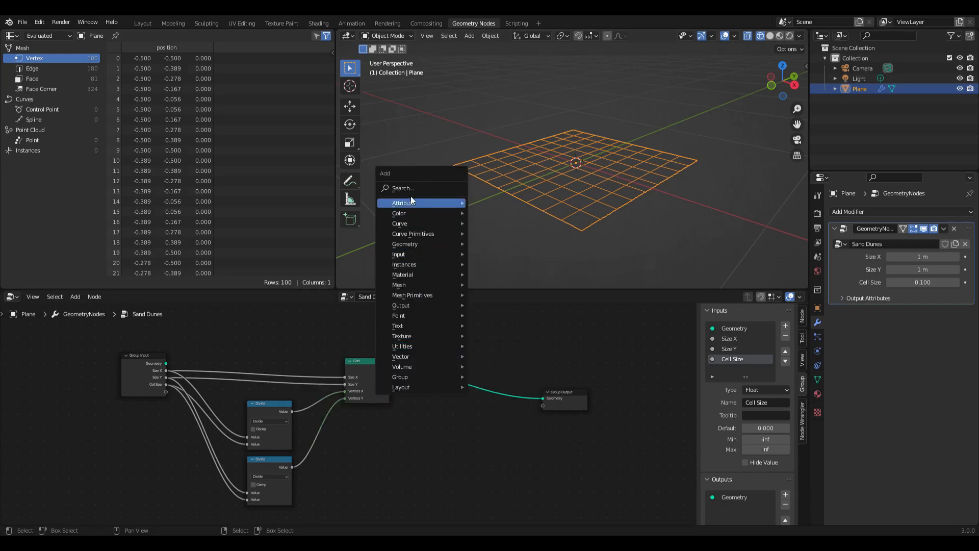
{"action": "type", "text": "set pos"}
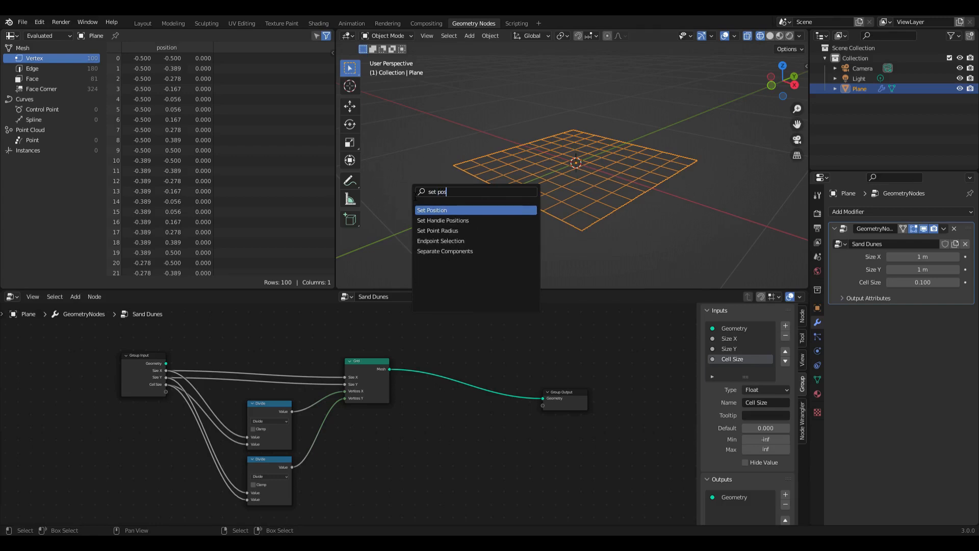
{"action": "key", "text": "Return"}
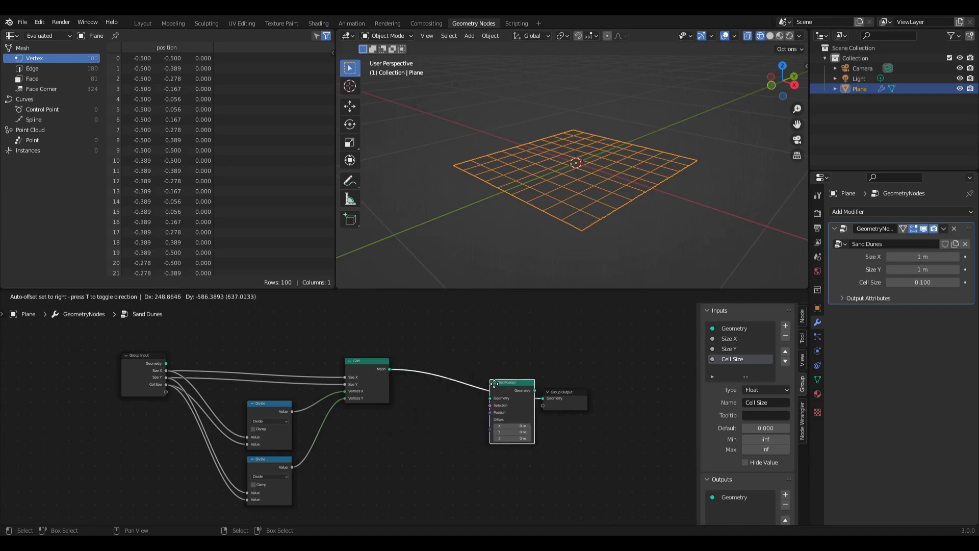
{"action": "left_click", "coordinate": [453, 364]}
{"action": "scroll", "coordinate": [499, 423], "scroll_direction": "up", "scroll_amount": 2}
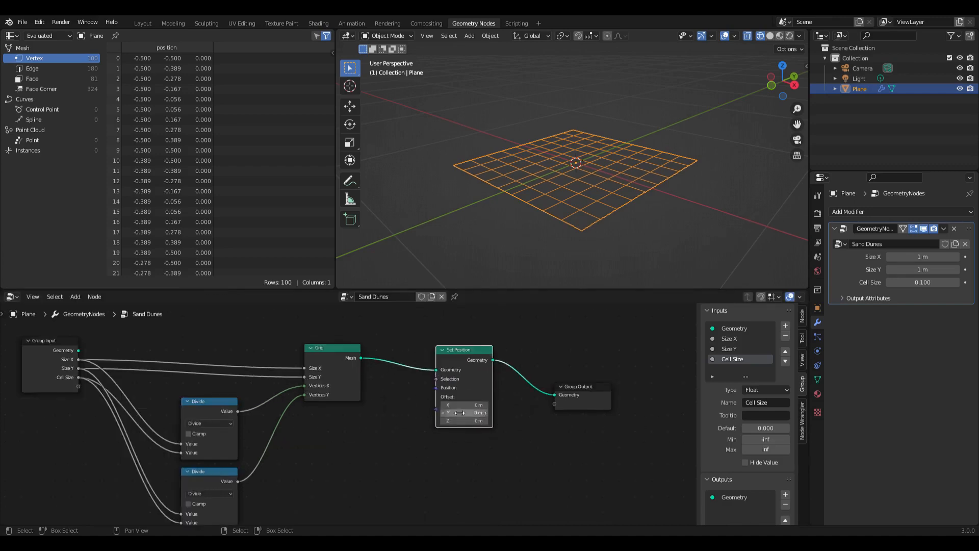
Step: Add a Combine XYZ node below the Grid and connect its Vector to the Set Position node's Position
{"action": "scroll", "coordinate": [440, 402], "scroll_direction": "up", "scroll_amount": 1}
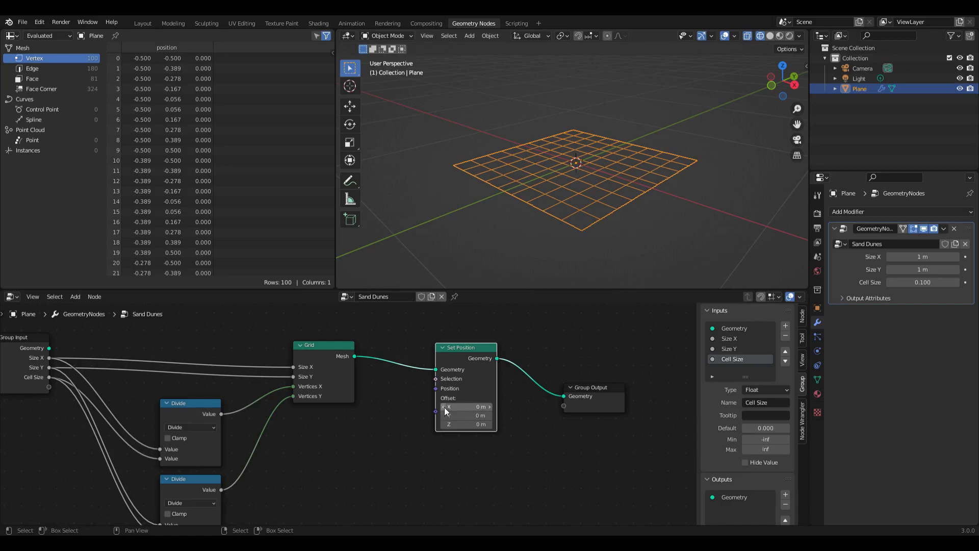
{"action": "scroll", "coordinate": [356, 418], "scroll_direction": "up", "scroll_amount": 2}
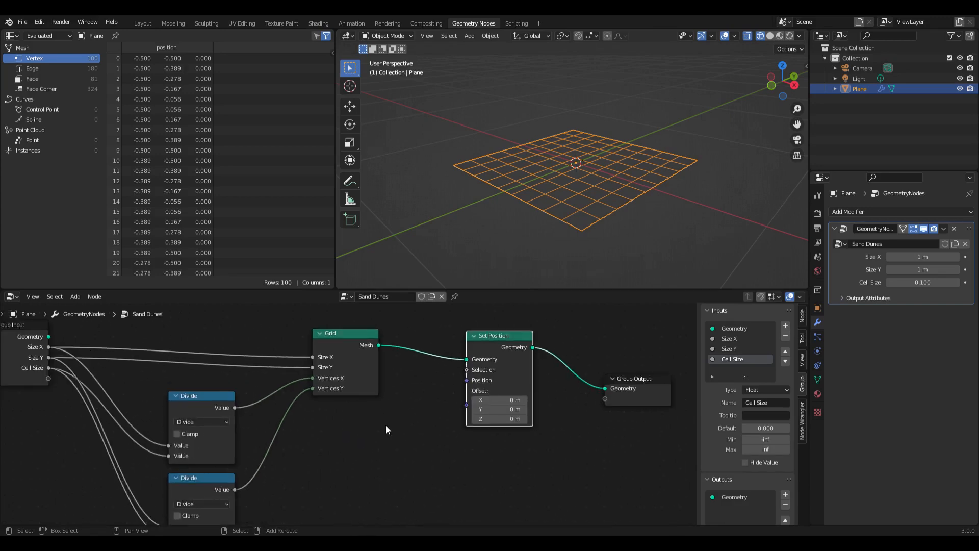
{"action": "key", "text": "shift+a"}
{"action": "mouse_move", "coordinate": [386, 426]}
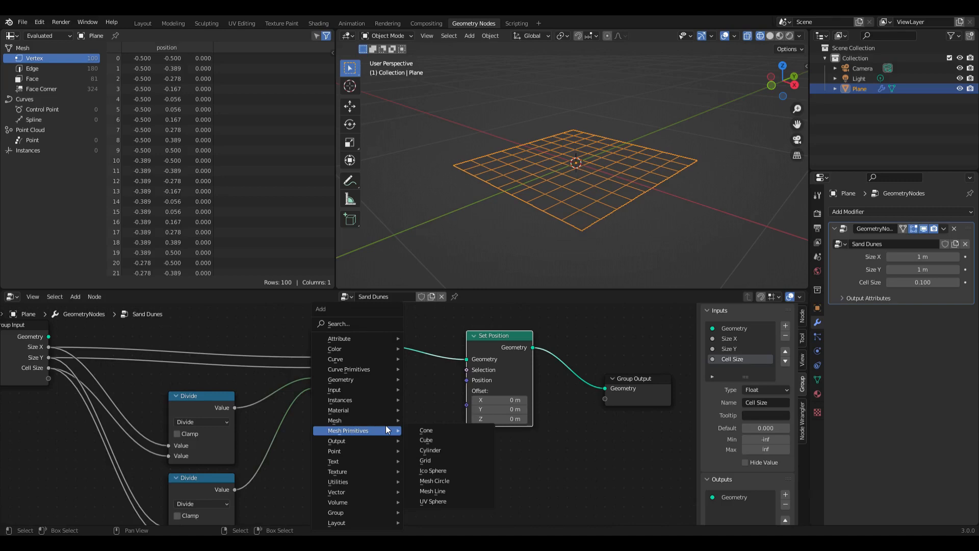
{"action": "mouse_move", "coordinate": [370, 493]}
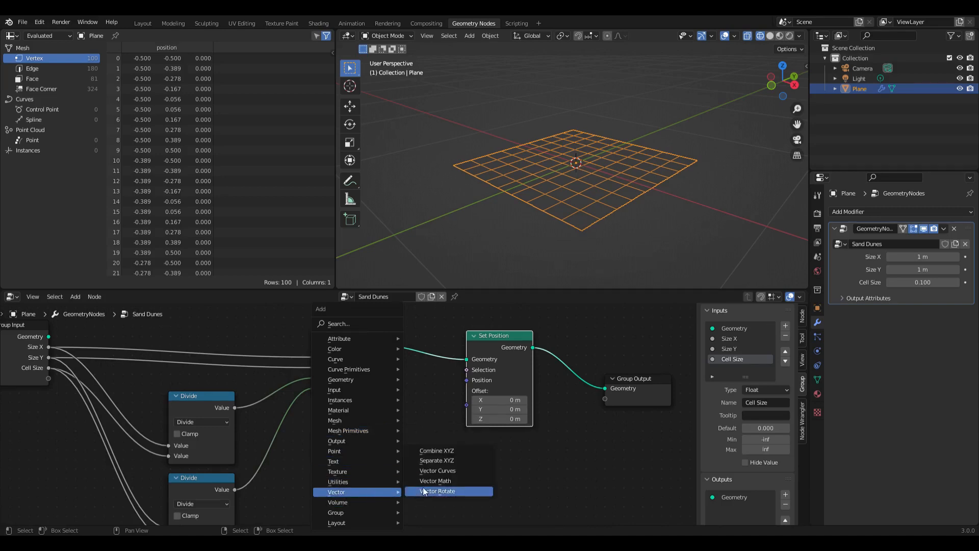
{"action": "left_click", "coordinate": [436, 450]}
{"action": "left_click", "coordinate": [358, 426]}
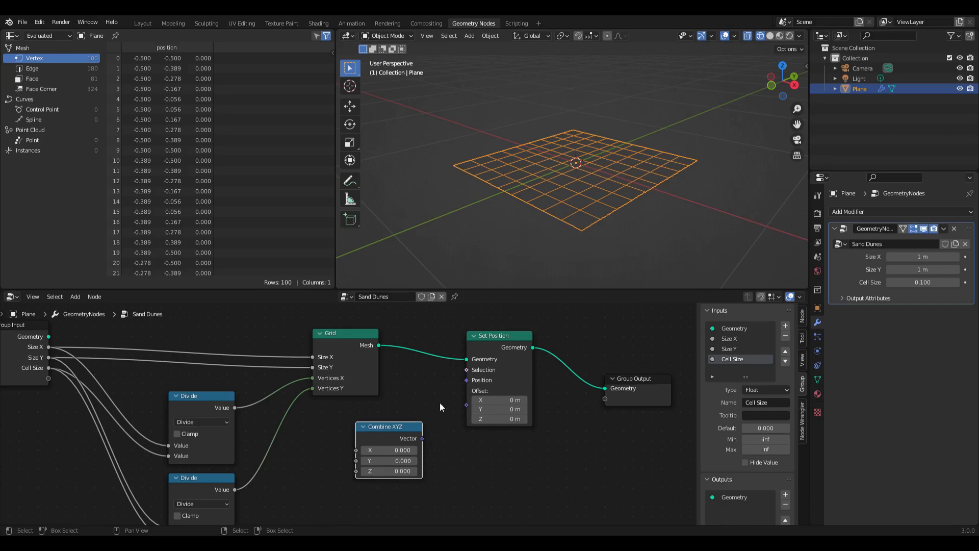
{"action": "left_click_drag", "start_coordinate": [423, 439], "coordinate": [467, 379]}
{"action": "middle_click_drag", "start_coordinate": [571, 190], "coordinate": [577, 207]}
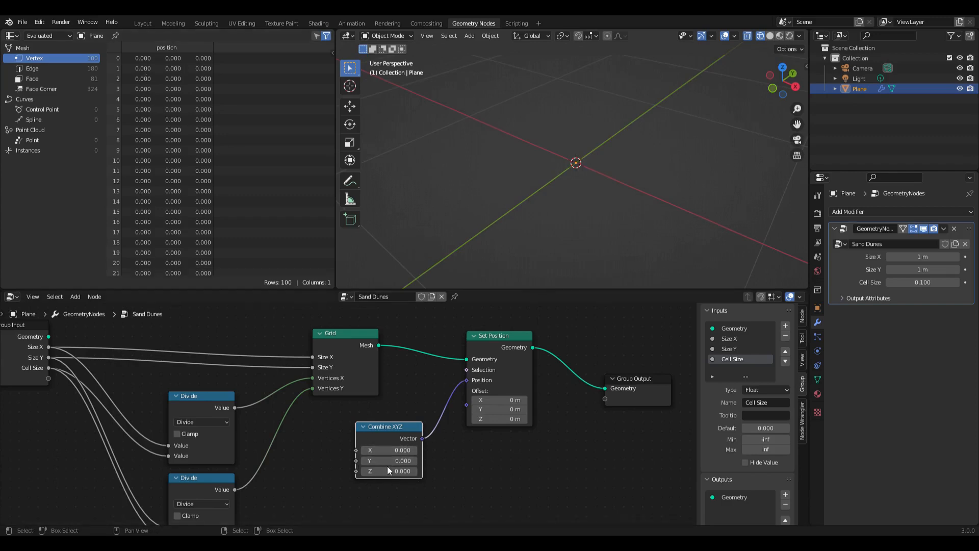
Step: Try a Z value of 0.1 in the Combine XYZ node, then return it to 0
{"action": "left_click", "coordinate": [400, 472]}
{"action": "type", "text": "0.1"}
{"action": "key", "text": "Return"}
{"action": "left_click", "coordinate": [457, 427]}
{"action": "left_click", "coordinate": [407, 471]}
{"action": "type", "text": "0"}
{"action": "key", "text": "Return"}
Step: Move the Combine XYZ link from Position to the Set Position node's Offset and set Z to 0.1
{"action": "left_click_drag", "start_coordinate": [464, 381], "coordinate": [466, 404]}
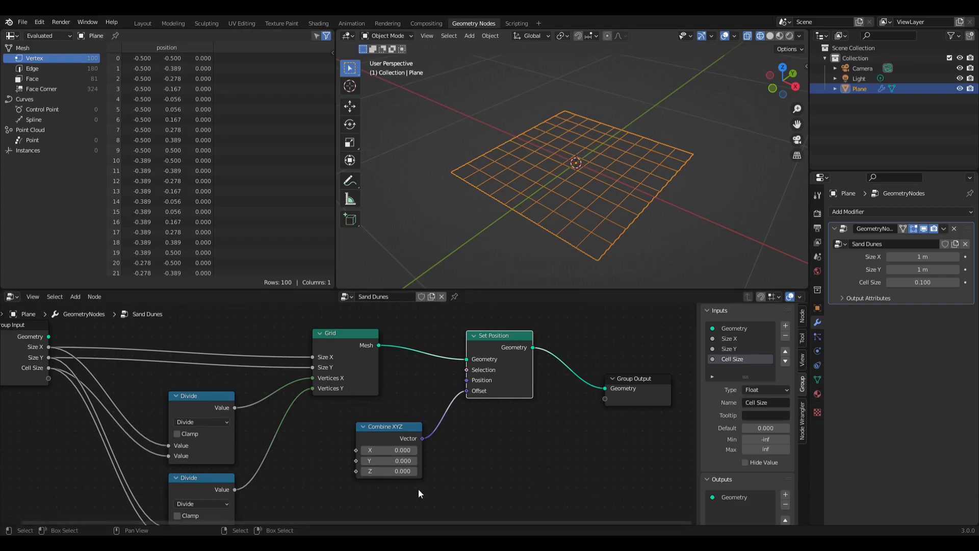
{"action": "left_click", "coordinate": [396, 470]}
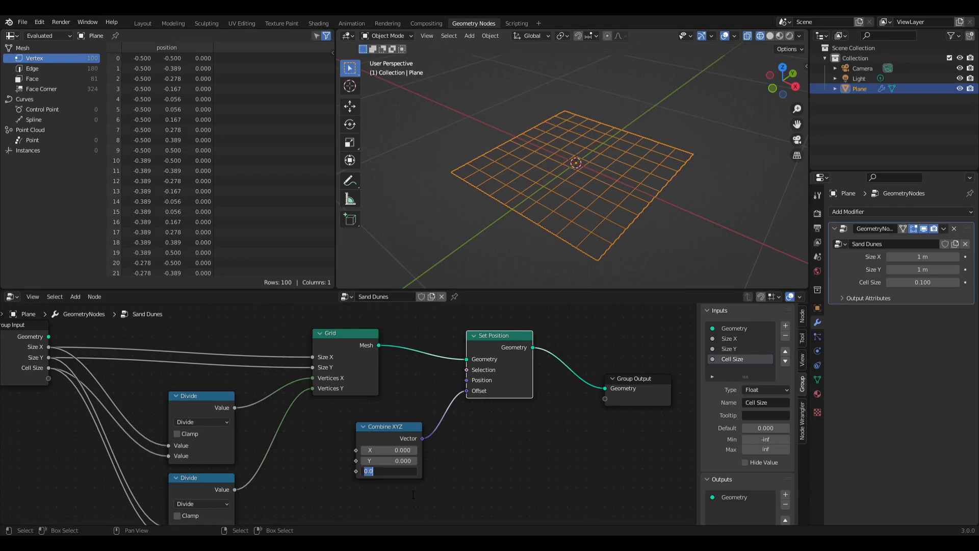
{"action": "key", "text": "Return"}
{"action": "middle_click_drag", "start_coordinate": [531, 269], "coordinate": [545, 193]}
{"action": "scroll", "coordinate": [428, 461], "scroll_direction": "down", "scroll_amount": 5}
{"action": "middle_click_drag", "start_coordinate": [435, 456], "coordinate": [424, 414]}
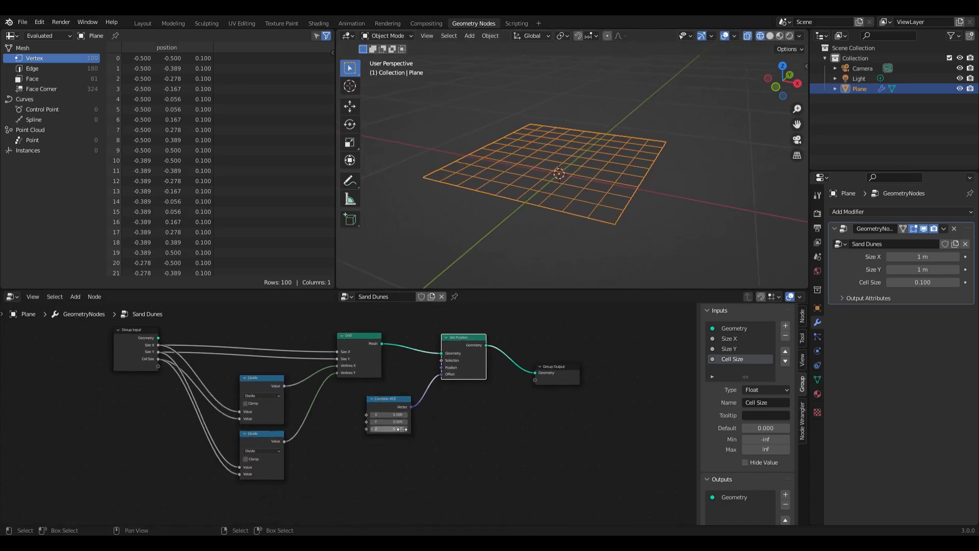
Step: Spread out the node layout, moving Group Output, Set Position and Combine XYZ away from the Grid and tidying the Divide nodes
{"action": "middle_click_drag", "start_coordinate": [495, 412], "coordinate": [399, 417]}
{"action": "left_click_drag", "start_coordinate": [382, 344], "coordinate": [559, 366]}
{"action": "middle_click_drag", "start_coordinate": [396, 377], "coordinate": [435, 350]}
{"action": "left_click_drag", "start_coordinate": [347, 380], "coordinate": [531, 395]}
{"action": "middle_click_drag", "start_coordinate": [336, 361], "coordinate": [398, 401]}
{"action": "left_click_drag", "start_coordinate": [372, 369], "coordinate": [397, 335]}
{"action": "middle_click_drag", "start_coordinate": [255, 361], "coordinate": [300, 390]}
{"action": "left_click_drag", "start_coordinate": [203, 381], "coordinate": [232, 336]}
{"action": "middle_click_drag", "start_coordinate": [343, 408], "coordinate": [282, 374]}
{"action": "left_click_drag", "start_coordinate": [265, 394], "coordinate": [281, 353]}
{"action": "left_click_drag", "start_coordinate": [255, 445], "coordinate": [271, 402]}
{"action": "middle_click_drag", "start_coordinate": [461, 438], "coordinate": [368, 410]}
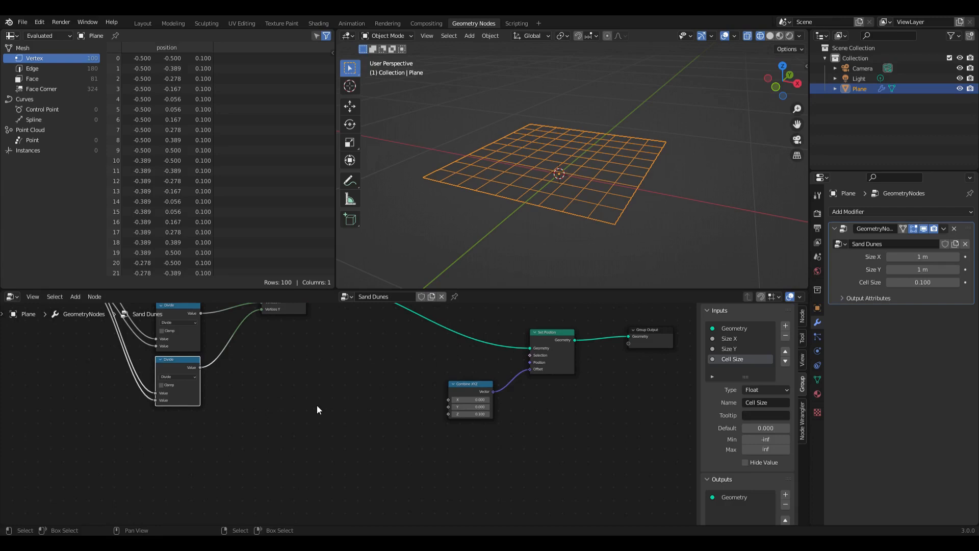
Step: Add a Voronoi Texture node and connect its Distance output to the Combine XYZ node's Z
{"action": "key", "text": "shift+a"}
{"action": "mouse_move", "coordinate": [317, 405]}
{"action": "mouse_move", "coordinate": [290, 385]}
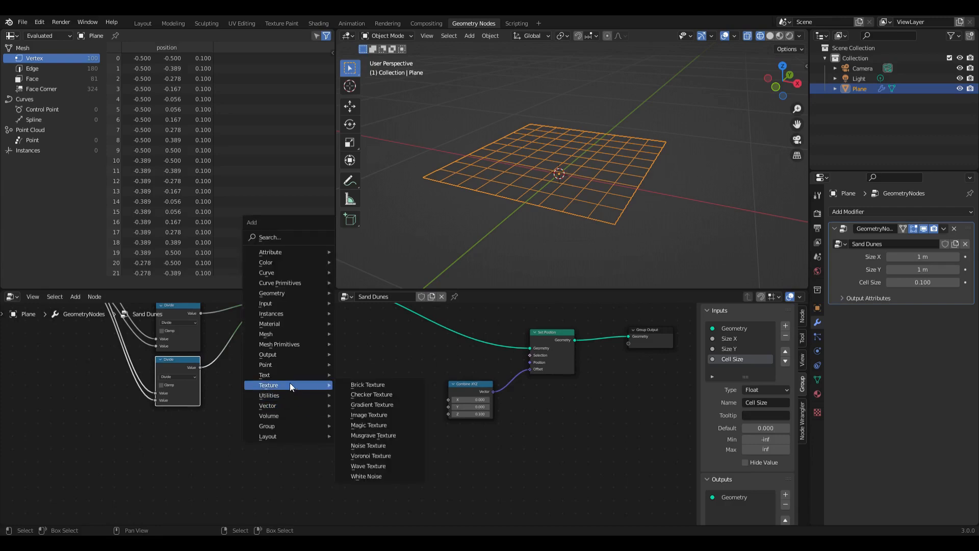
{"action": "left_click", "coordinate": [379, 453]}
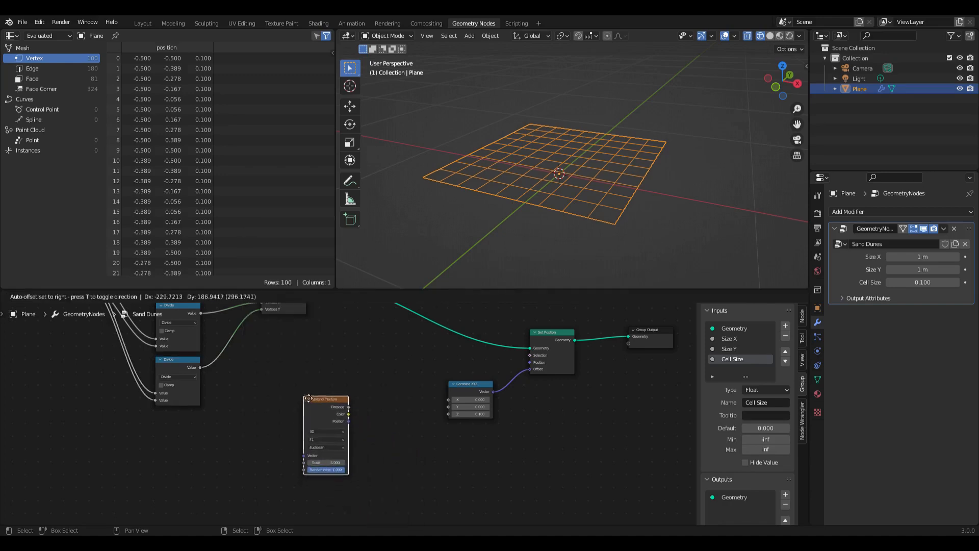
{"action": "left_click", "coordinate": [364, 415]}
{"action": "left_click_drag", "start_coordinate": [367, 401], "coordinate": [450, 415]}
{"action": "middle_click_drag", "start_coordinate": [554, 137], "coordinate": [556, 143]}
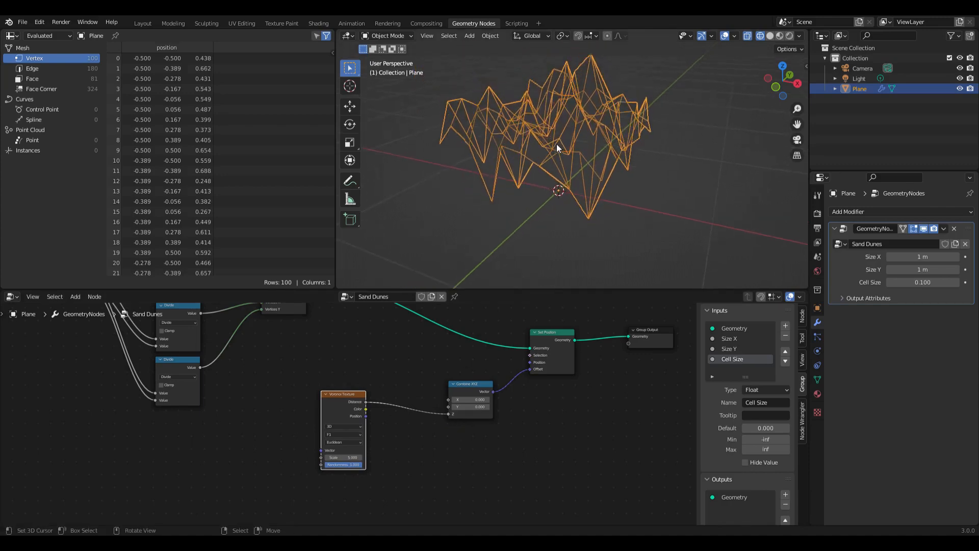
Step: Switch the viewport to solid shading, set the modifier's Cell Size to 0.02 and inspect the terrain from several angles
{"action": "left_click", "coordinate": [770, 36]}
{"action": "mouse_move", "coordinate": [550, 136]}
{"action": "middle_mouse_down"}
{"action": "mouse_move", "coordinate": [607, 151]}
{"action": "mouse_move", "coordinate": [570, 169]}
{"action": "mouse_move", "coordinate": [614, 178]}
{"action": "mouse_move", "coordinate": [662, 157]}
{"action": "mouse_move", "coordinate": [693, 158]}
{"action": "mouse_move", "coordinate": [657, 173]}
{"action": "mouse_move", "coordinate": [589, 169]}
{"action": "middle_mouse_up"}
{"action": "left_click", "coordinate": [921, 284]}
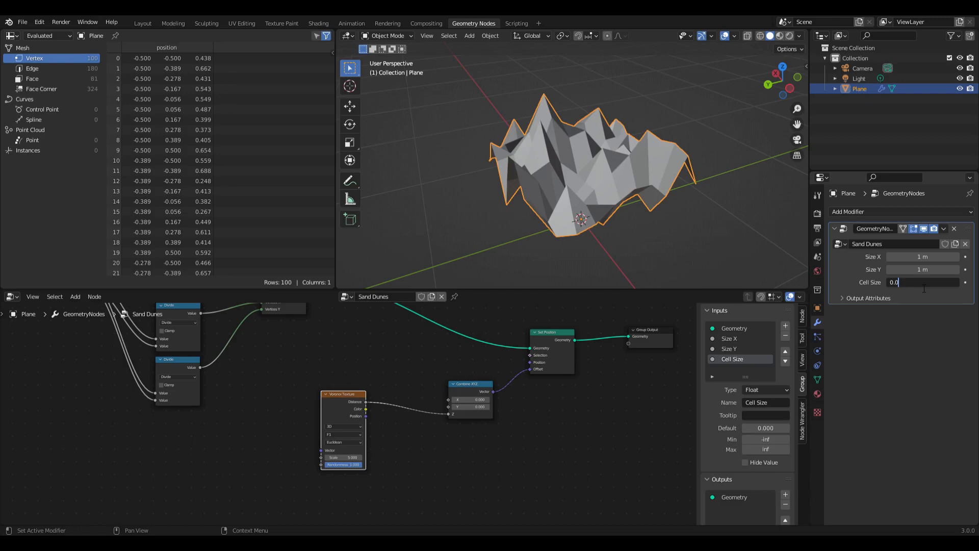
{"action": "key", "text": "Return"}
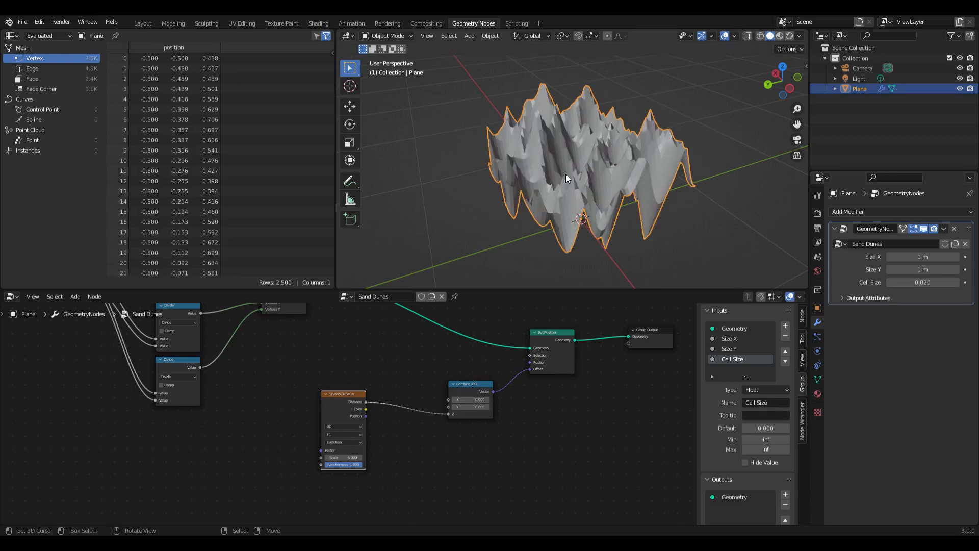
{"action": "mouse_move", "coordinate": [561, 171]}
{"action": "middle_mouse_down"}
{"action": "mouse_move", "coordinate": [598, 184]}
{"action": "mouse_move", "coordinate": [573, 169]}
{"action": "mouse_move", "coordinate": [539, 188]}
{"action": "mouse_move", "coordinate": [547, 164]}
{"action": "mouse_move", "coordinate": [567, 172]}
{"action": "mouse_move", "coordinate": [546, 172]}
{"action": "middle_mouse_up"}
{"action": "middle_click_drag", "start_coordinate": [610, 209], "coordinate": [570, 194]}
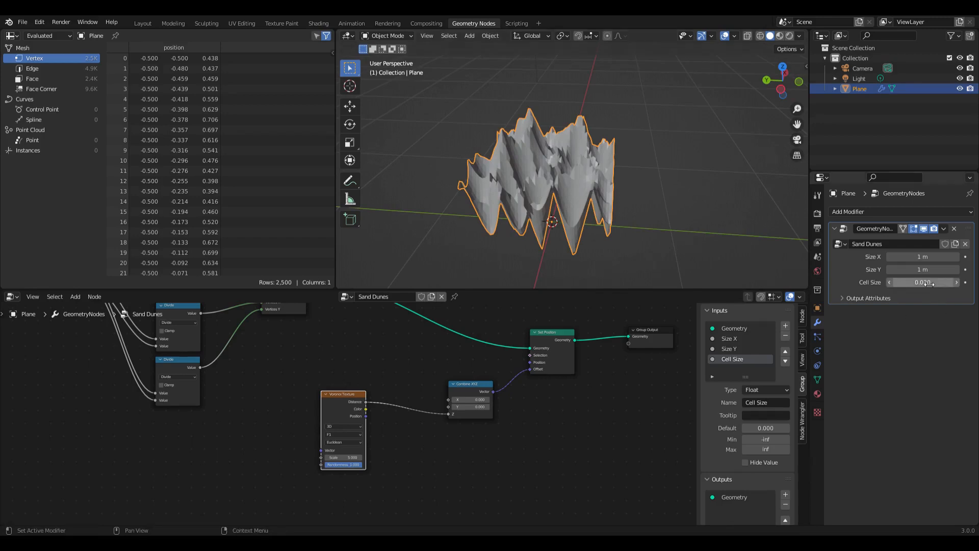
{"action": "middle_click_drag", "start_coordinate": [530, 166], "coordinate": [611, 174]}
{"action": "middle_click_drag", "start_coordinate": [547, 167], "coordinate": [565, 202]}
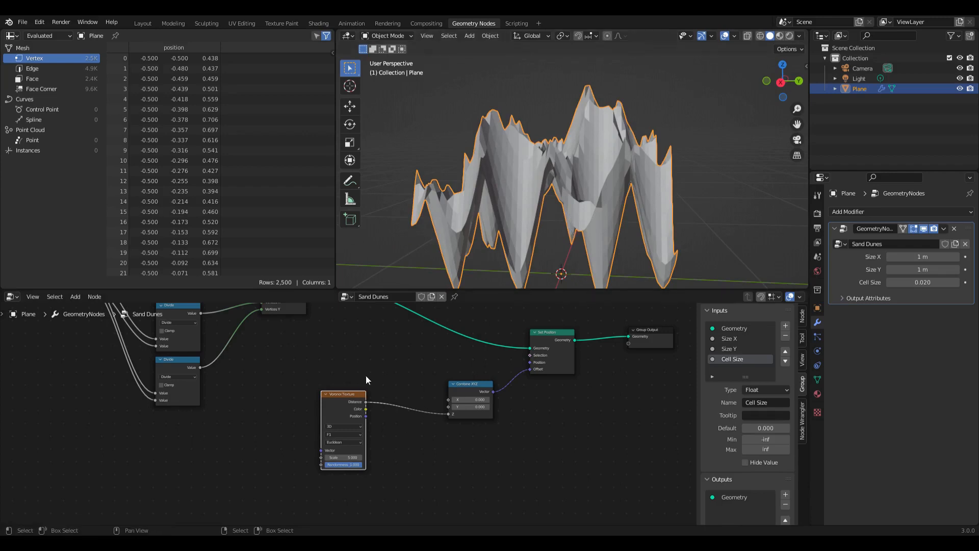
Step: Insert a Math node set to Multiply between the Voronoi Texture and the Combine XYZ node
{"action": "left_click", "coordinate": [386, 384]}
{"action": "key", "text": "shift+a"}
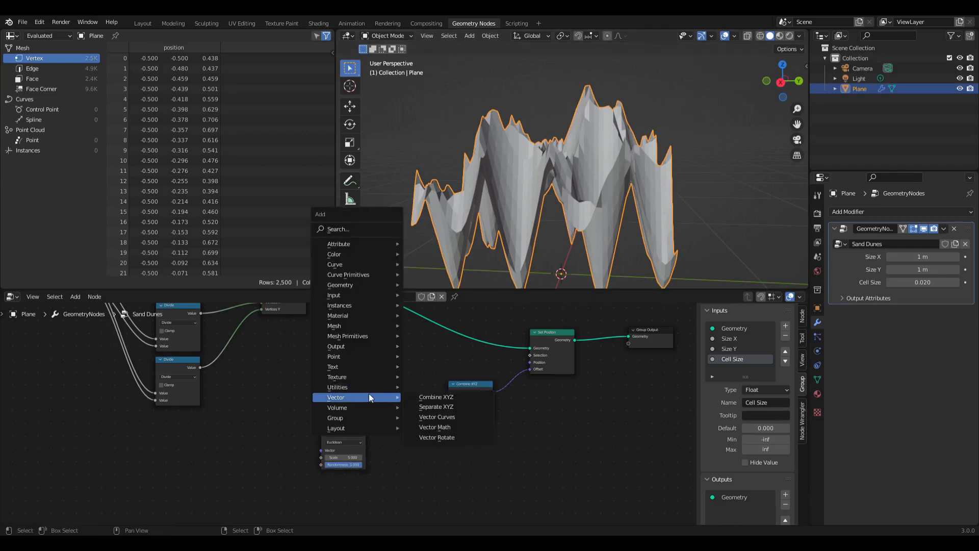
{"action": "mouse_move", "coordinate": [363, 386]}
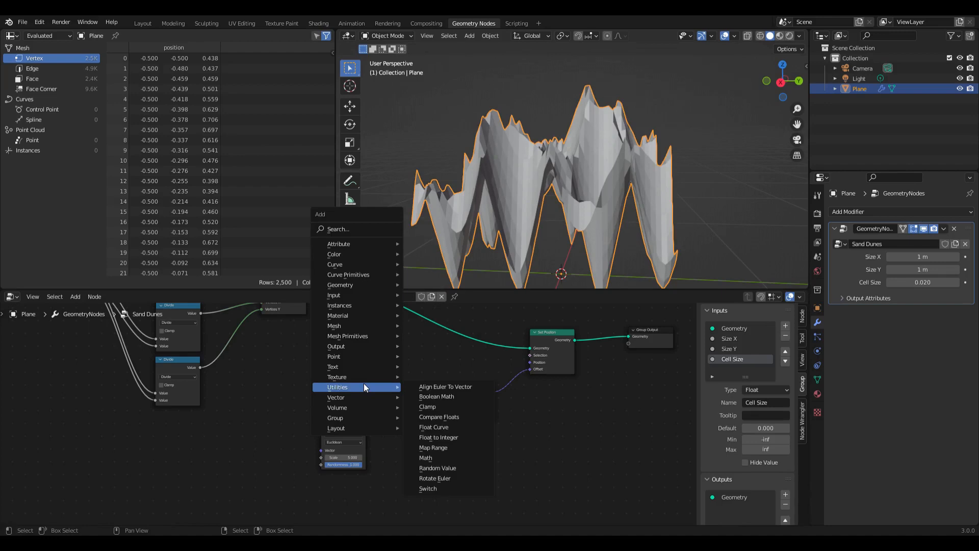
{"action": "left_click", "coordinate": [424, 458]}
{"action": "left_click", "coordinate": [411, 413]}
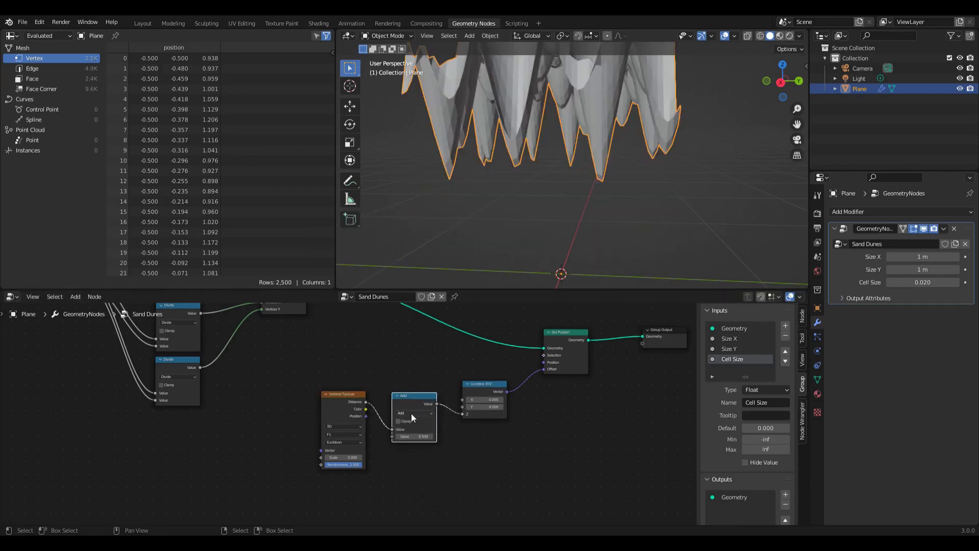
{"action": "left_click", "coordinate": [411, 413]}
{"action": "left_click", "coordinate": [411, 443]}
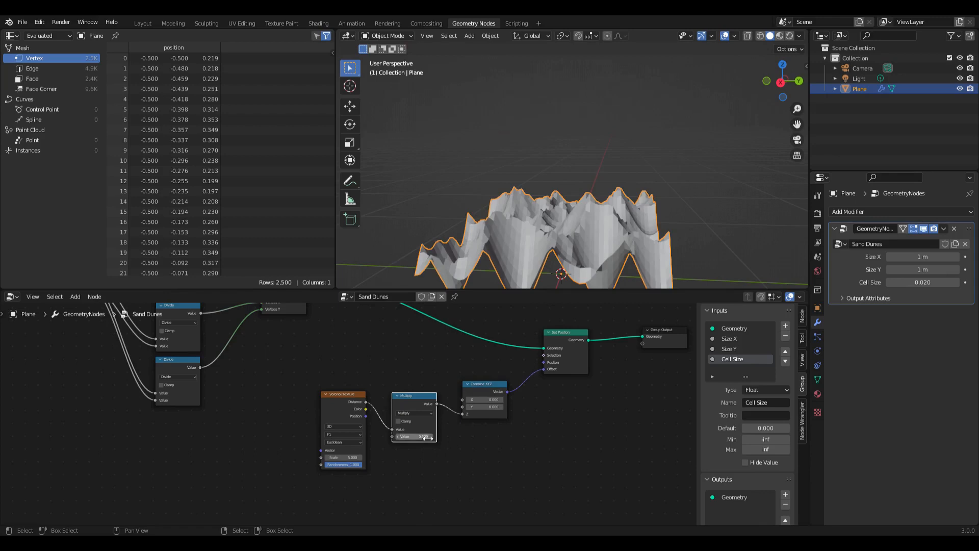
{"action": "middle_click_drag", "start_coordinate": [524, 240], "coordinate": [495, 214]}
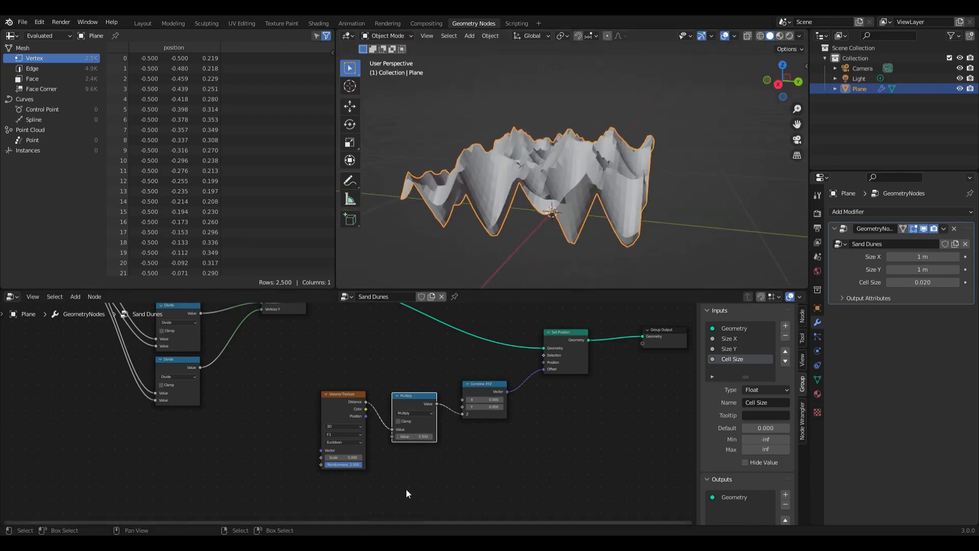
Step: Shift the Voronoi Texture node clear of the Multiply node and set the Multiply value to 0.1
{"action": "middle_click_drag", "start_coordinate": [347, 400], "coordinate": [386, 373]}
{"action": "left_click_drag", "start_coordinate": [387, 373], "coordinate": [372, 399]}
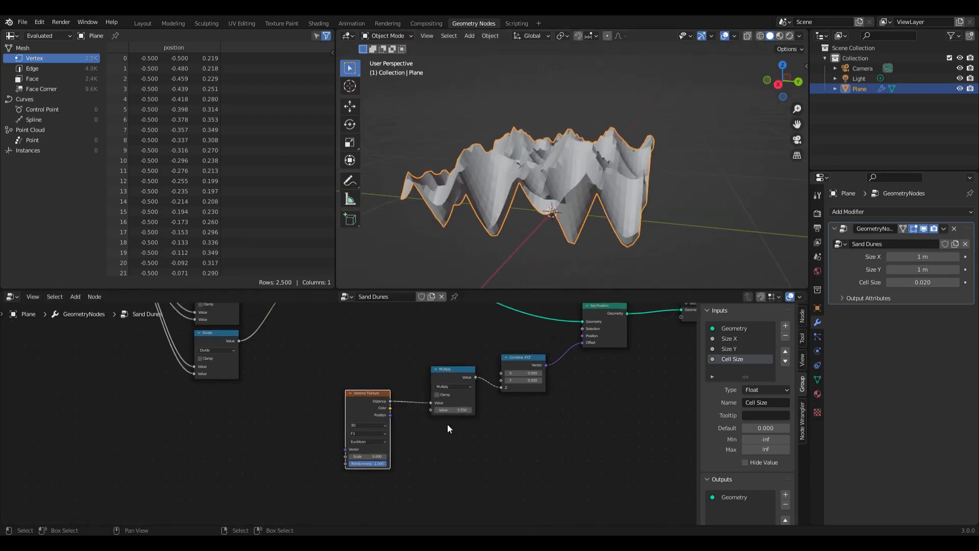
{"action": "left_click", "coordinate": [467, 412]}
{"action": "type", "text": "0.1"}
{"action": "key", "text": "Return"}
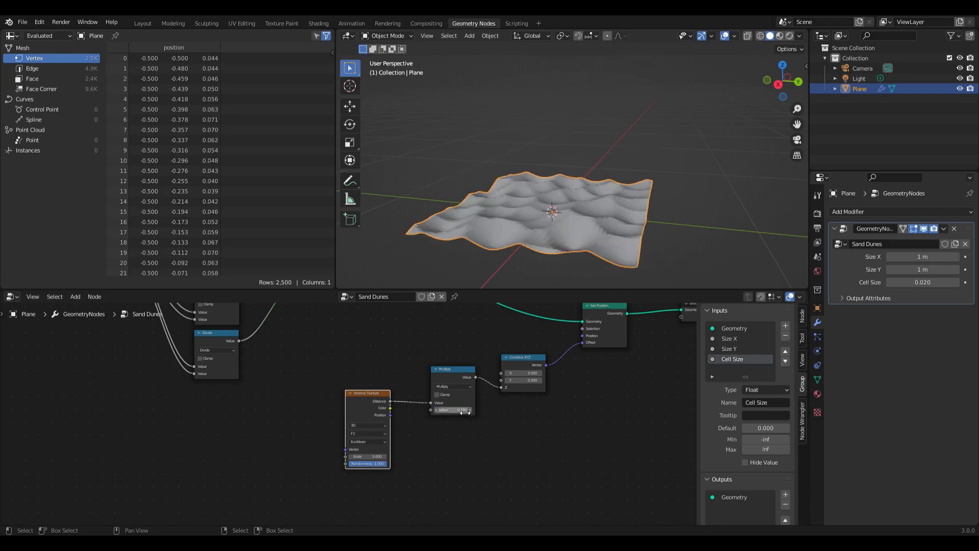
{"action": "middle_click_drag", "start_coordinate": [499, 230], "coordinate": [611, 226]}
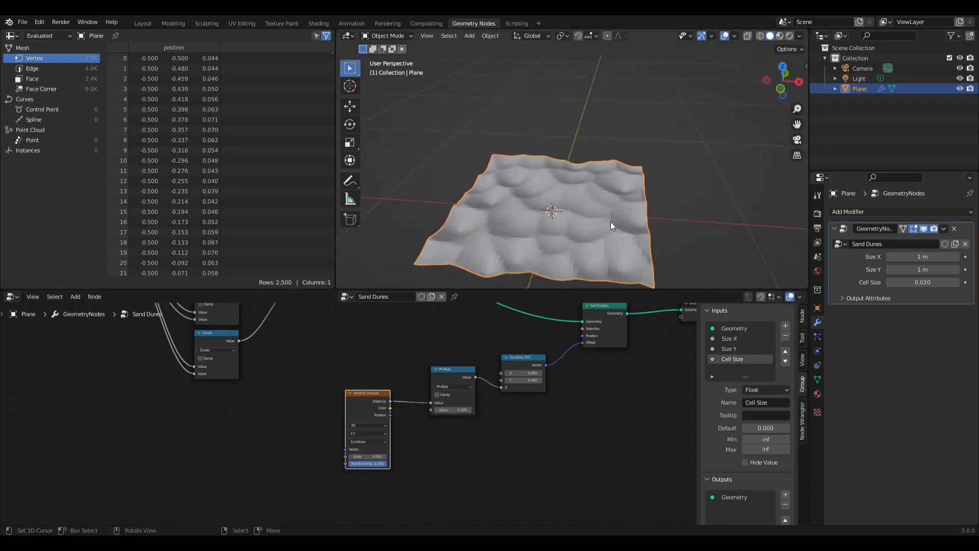
{"action": "left_click", "coordinate": [350, 353]}
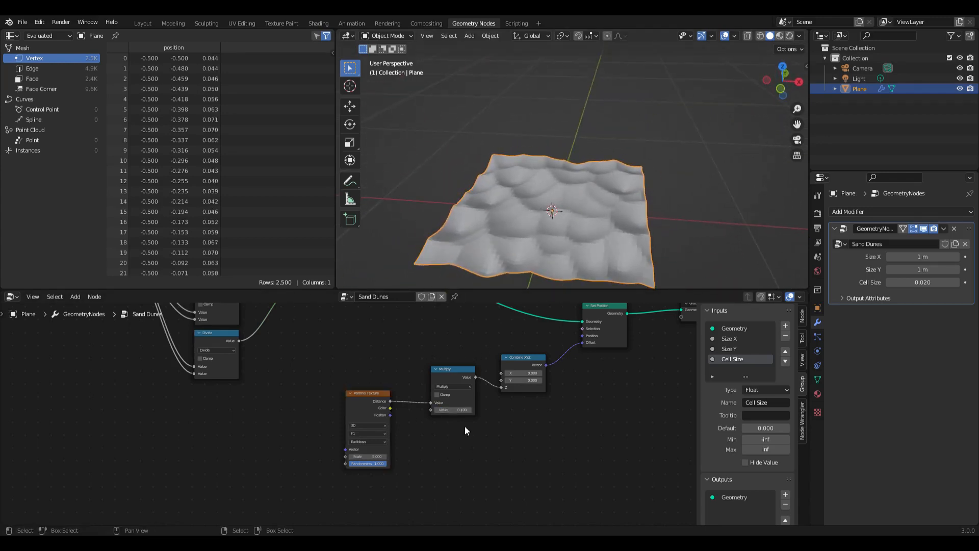
{"action": "key", "text": "Home"}
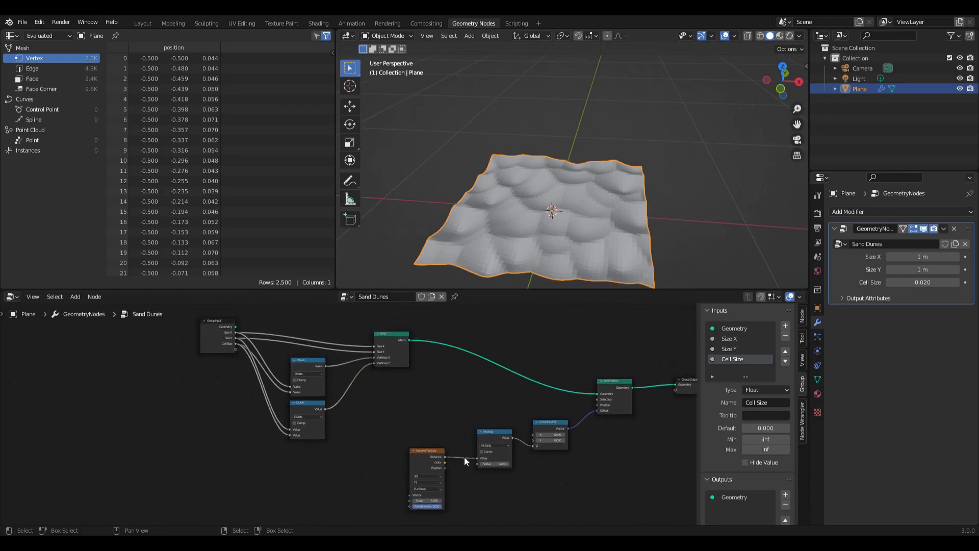
{"action": "middle_click_drag", "start_coordinate": [412, 416], "coordinate": [381, 385]}
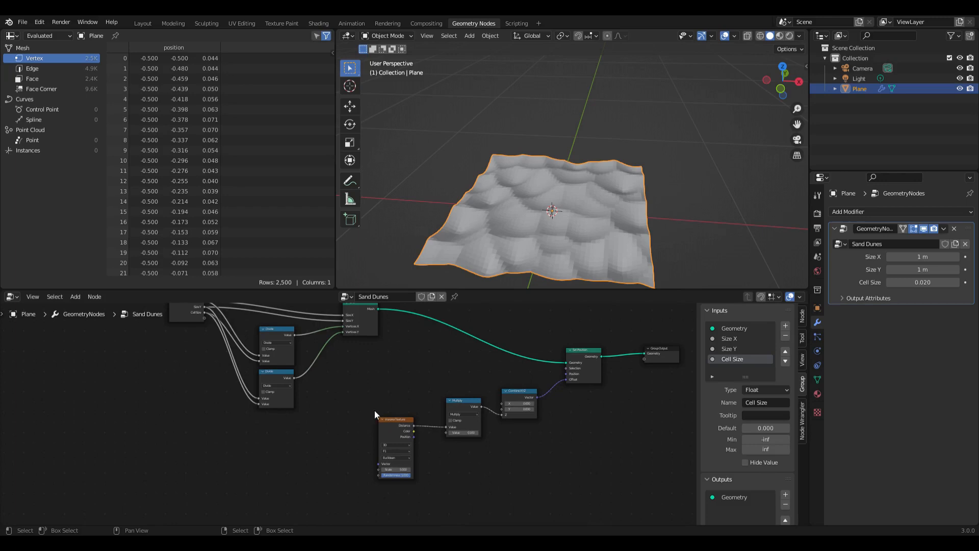
{"action": "scroll", "coordinate": [417, 406], "scroll_direction": "up", "scroll_amount": 3}
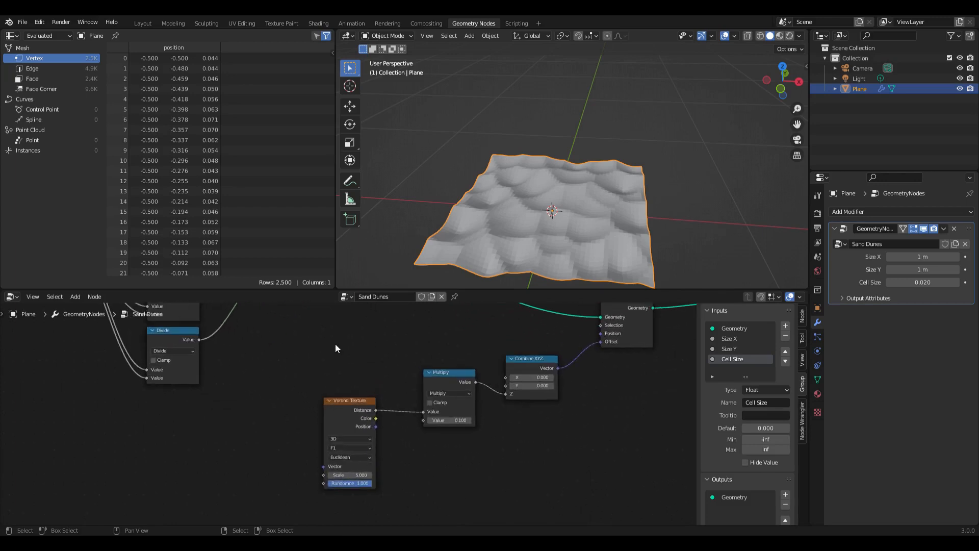
Step: Duplicate the Group Input node beside the Voronoi Texture and connect its empty socket to the Multiply node's second Value
{"action": "scroll", "coordinate": [335, 344], "scroll_direction": "down", "scroll_amount": 2}
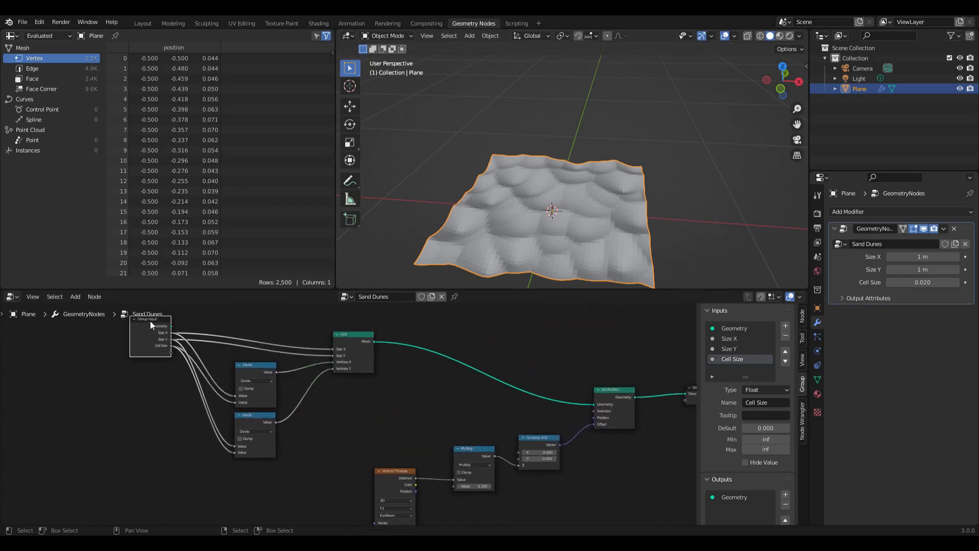
{"action": "key", "text": "shift+d"}
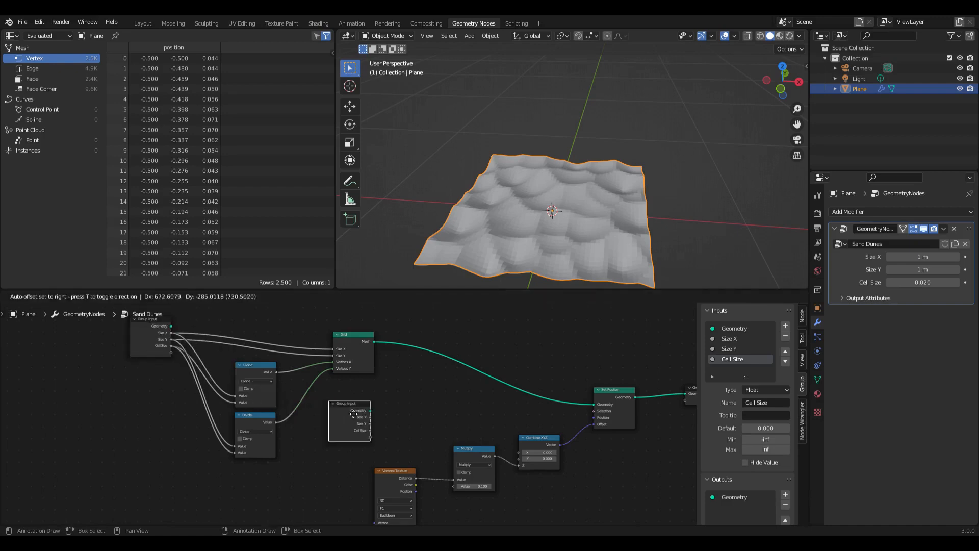
{"action": "left_click", "coordinate": [395, 430]}
{"action": "scroll", "coordinate": [403, 387], "scroll_direction": "up", "scroll_amount": 3}
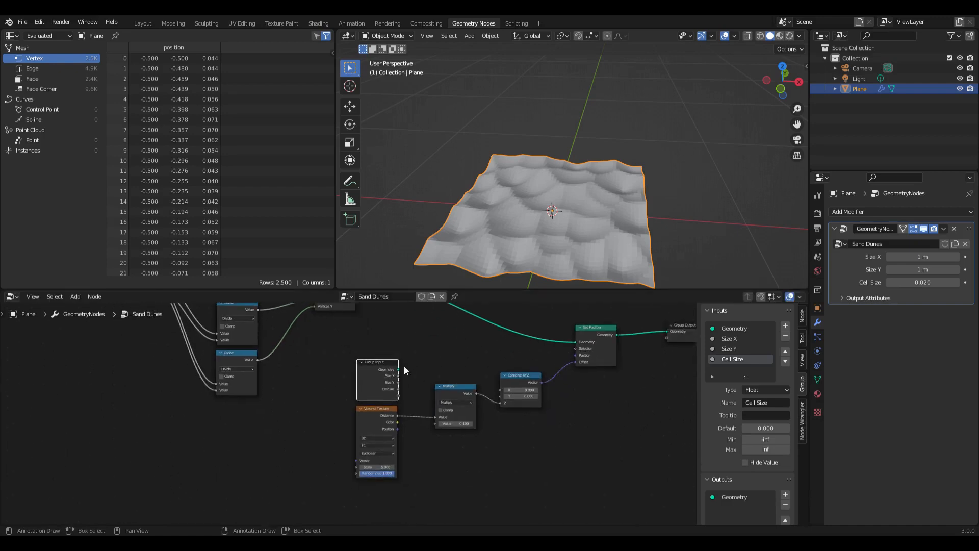
{"action": "left_click_drag", "start_coordinate": [397, 398], "coordinate": [450, 437]}
{"action": "left_click_drag", "start_coordinate": [379, 351], "coordinate": [376, 333]}
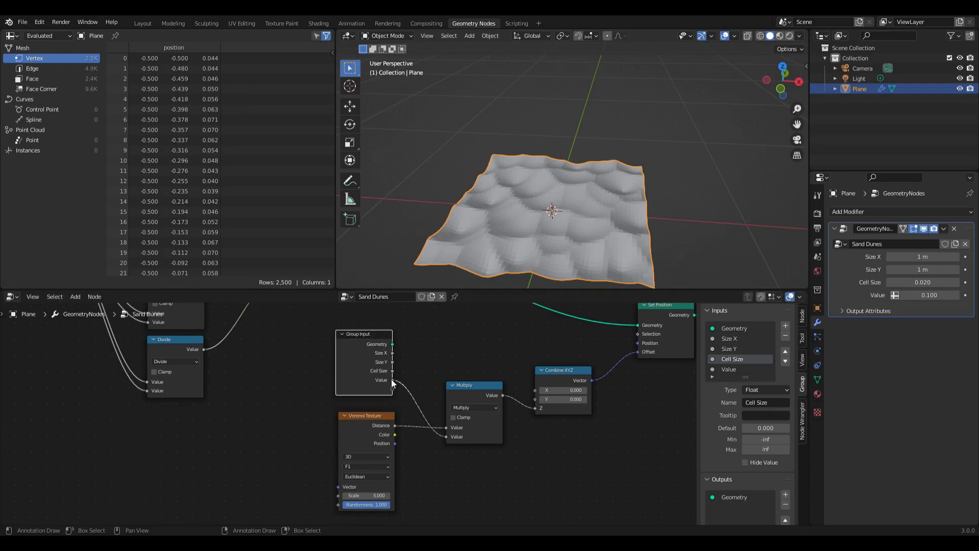
Step: Rename the new Value group input to Dune Height
{"action": "left_click", "coordinate": [736, 370]}
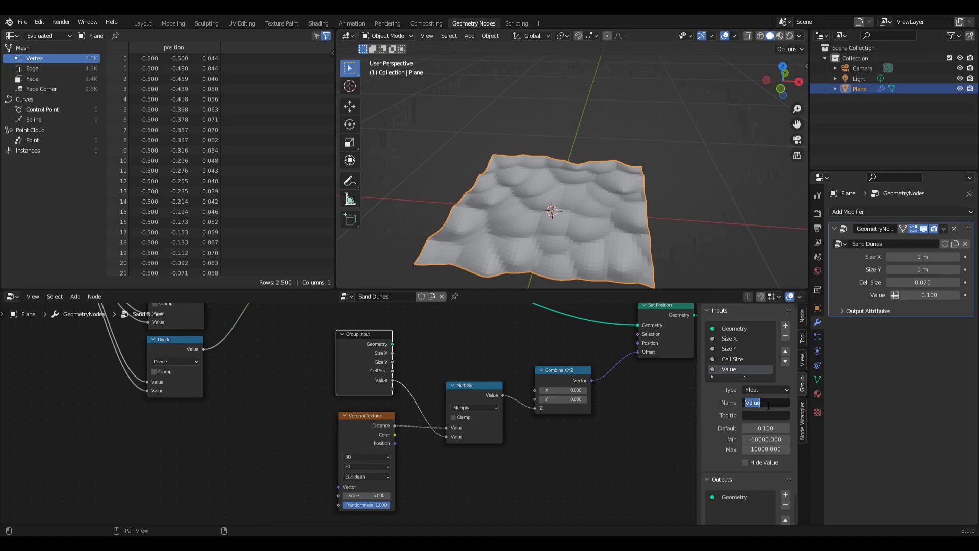
{"action": "type", "text": "Dune Height"}
{"action": "key", "text": "Return"}
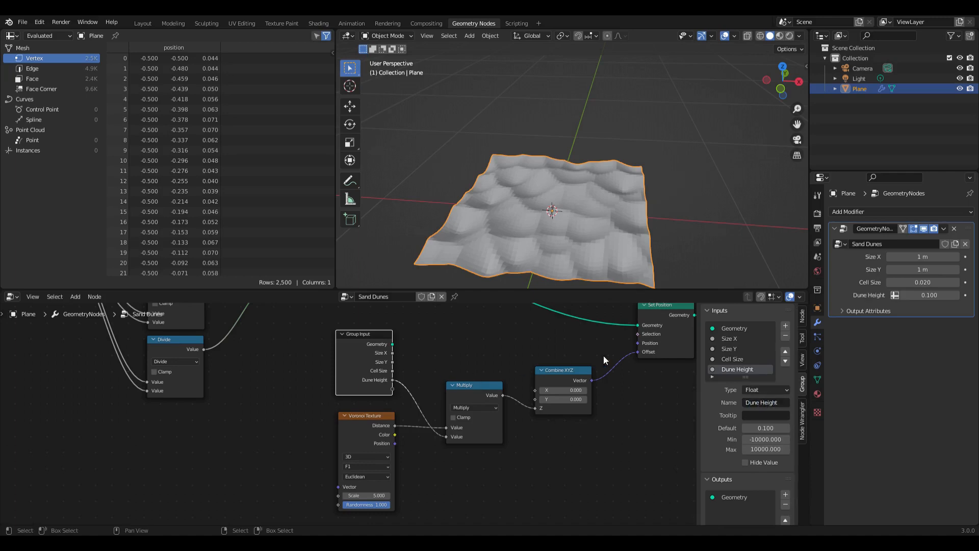
Step: Test a different Dune Height on the modifier, set it back to 0.1 and inspect the terrain up close
{"action": "mouse_move", "coordinate": [929, 295]}
{"action": "left_mouse_down"}
{"action": "mouse_move", "coordinate": [958, 295]}
{"action": "mouse_move", "coordinate": [881, 295]}
{"action": "mouse_move", "coordinate": [926, 295]}
{"action": "left_mouse_up"}
{"action": "left_click", "coordinate": [931, 299]}
{"action": "type", "text": "0.1"}
{"action": "key", "text": "Return"}
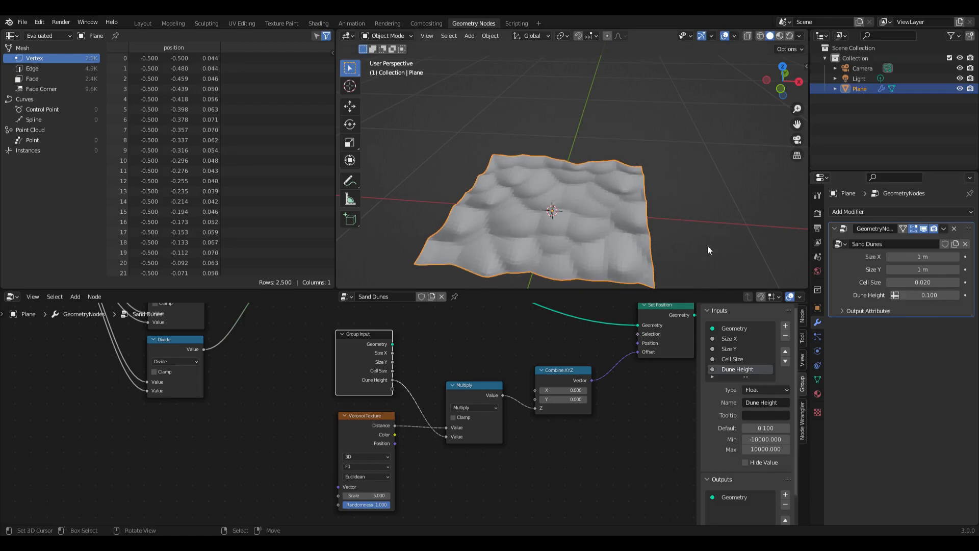
{"action": "scroll", "coordinate": [508, 177], "scroll_direction": "down", "scroll_amount": 3}
{"action": "middle_click_drag", "start_coordinate": [507, 177], "coordinate": [548, 208]}
{"action": "scroll", "coordinate": [543, 207], "scroll_direction": "up", "scroll_amount": 8}
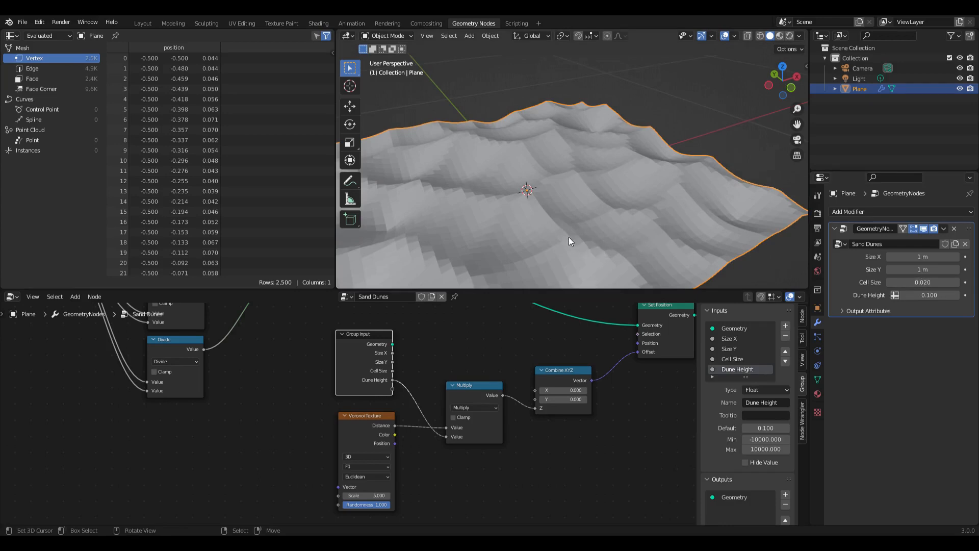
{"action": "scroll", "coordinate": [534, 347], "scroll_direction": "down", "scroll_amount": 4}
Step: Move the Group Output node farther from Set Position to make room for another node
{"action": "middle_click_drag", "start_coordinate": [532, 350], "coordinate": [335, 401]}
{"action": "left_click_drag", "start_coordinate": [429, 371], "coordinate": [418, 372]}
{"action": "middle_click_drag", "start_coordinate": [462, 357], "coordinate": [407, 360]}
{"action": "left_click_drag", "start_coordinate": [487, 373], "coordinate": [564, 373]}
{"action": "middle_click_drag", "start_coordinate": [527, 255], "coordinate": [544, 231]}
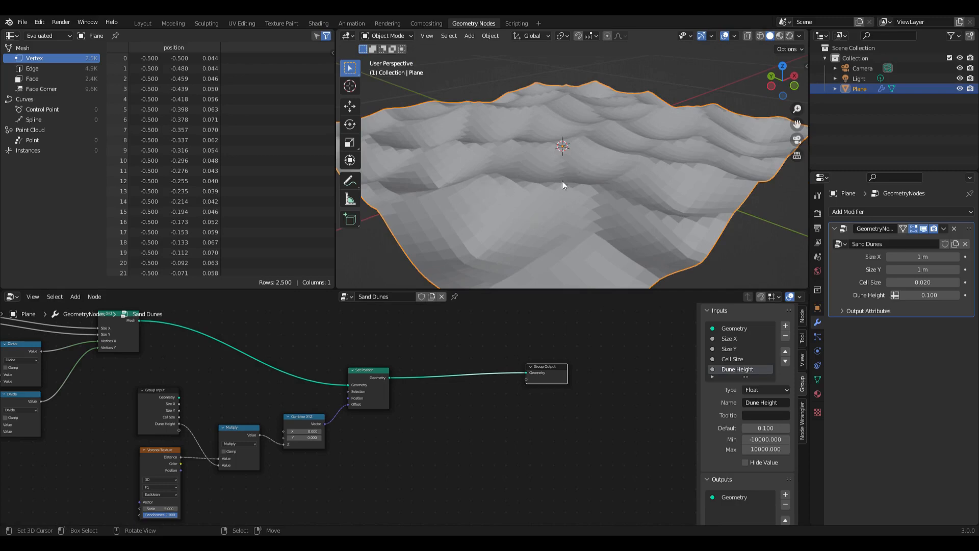
{"action": "scroll", "coordinate": [430, 354], "scroll_direction": "up", "scroll_amount": 1}
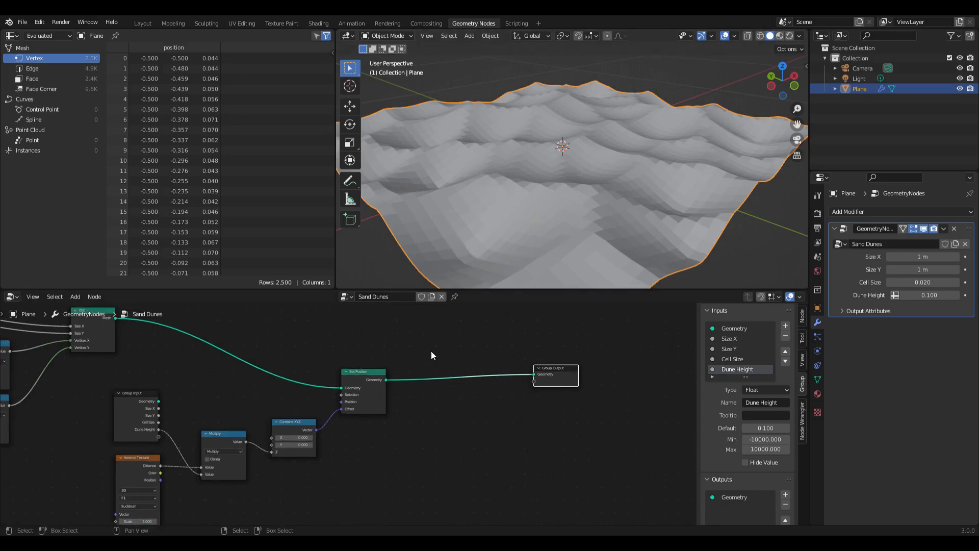
Step: Insert a Set Shade Smooth node between Set Position and Group Output and inspect the smoothed dunes
{"action": "key", "text": "shift+a"}
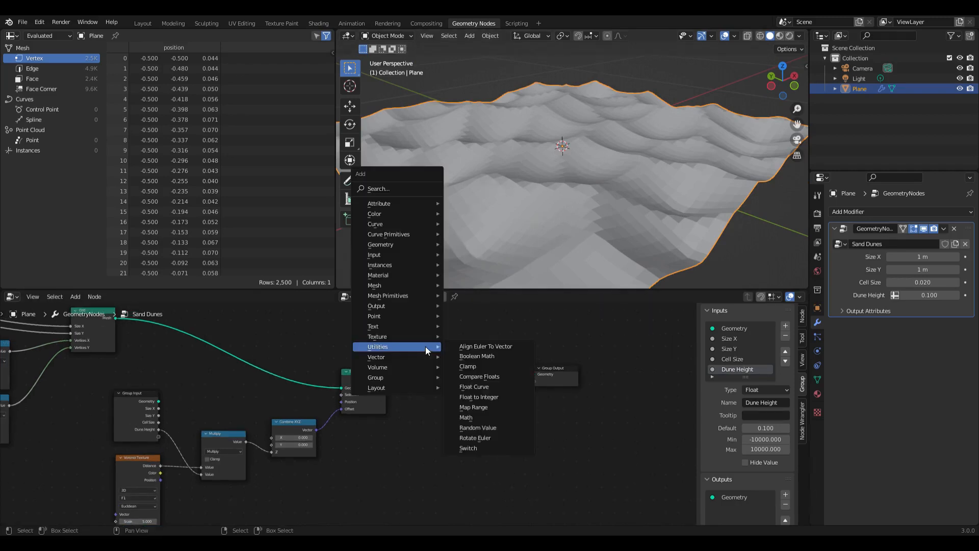
{"action": "left_click", "coordinate": [403, 189]}
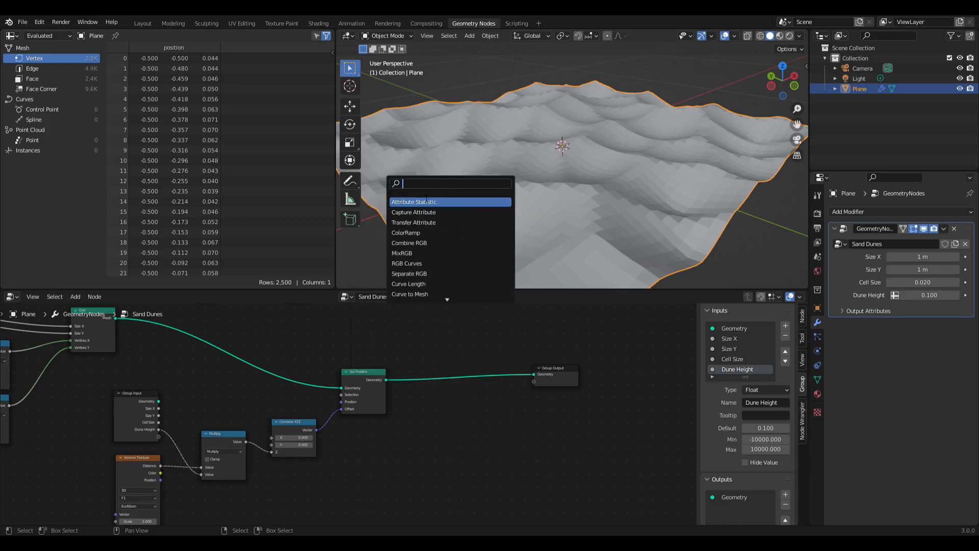
{"action": "type", "text": "shade"}
{"action": "key", "text": "Down"}
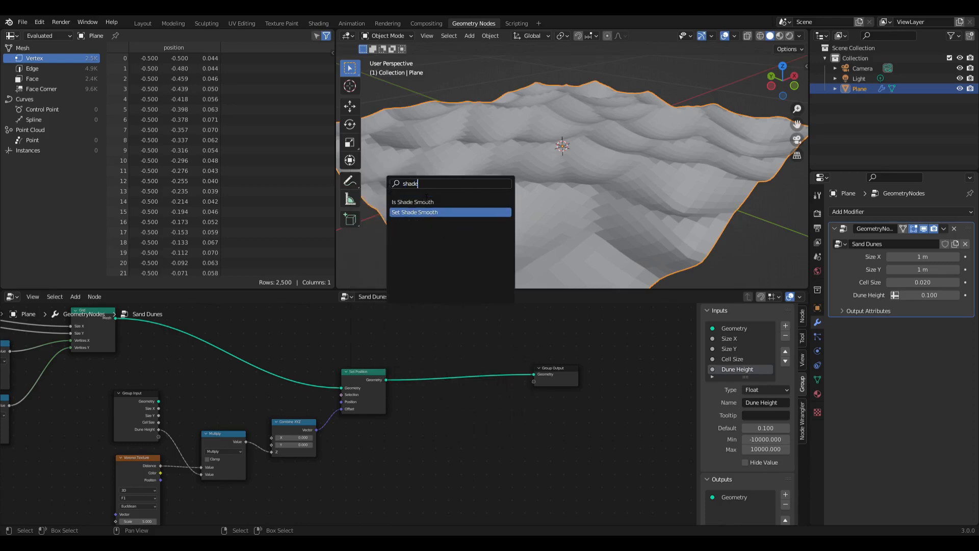
{"action": "key", "text": "Return"}
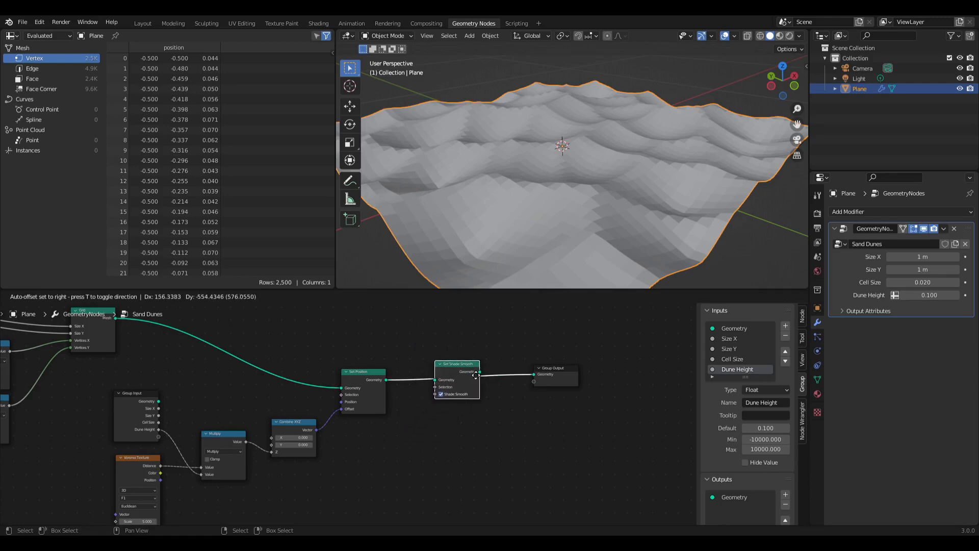
{"action": "left_click", "coordinate": [474, 375]}
{"action": "middle_click_drag", "start_coordinate": [568, 276], "coordinate": [633, 240]}
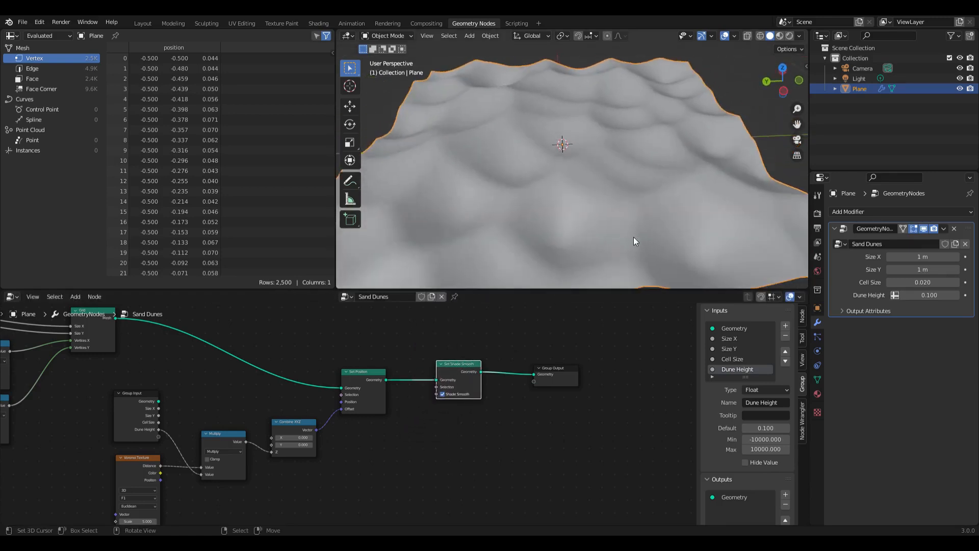
{"action": "middle_click_drag", "start_coordinate": [669, 173], "coordinate": [630, 169]}
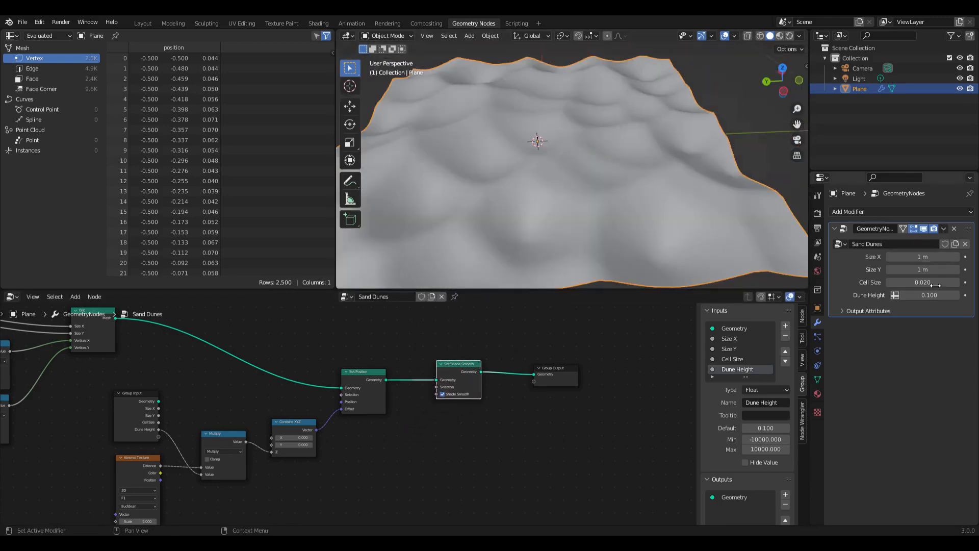
{"action": "middle_click_drag", "start_coordinate": [579, 212], "coordinate": [532, 194]}
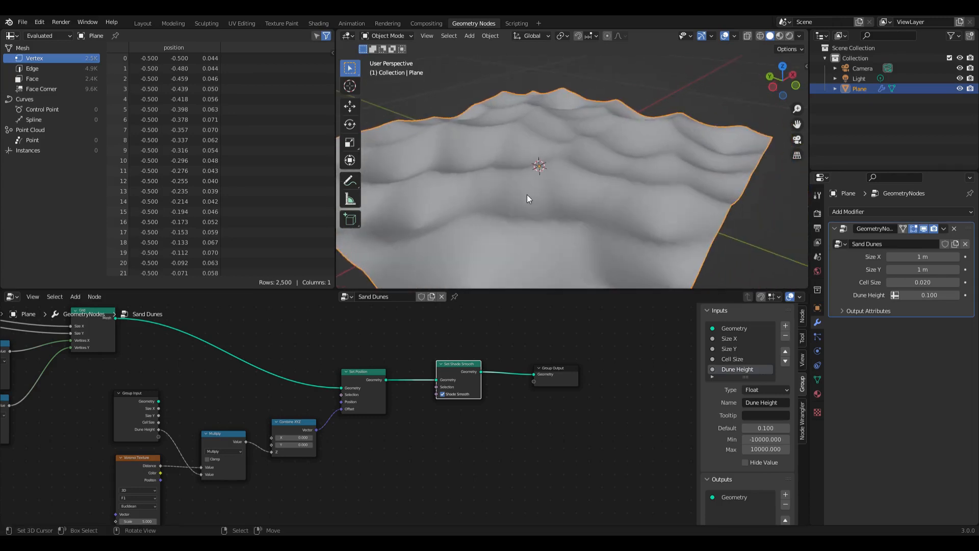
Step: Rearrange the duplicated Group Input node below the Voronoi Texture and raise the Voronoi Texture beside the Multiply node
{"action": "scroll", "coordinate": [322, 363], "scroll_direction": "down", "scroll_amount": 2}
{"action": "middle_click_drag", "start_coordinate": [292, 382], "coordinate": [374, 369]}
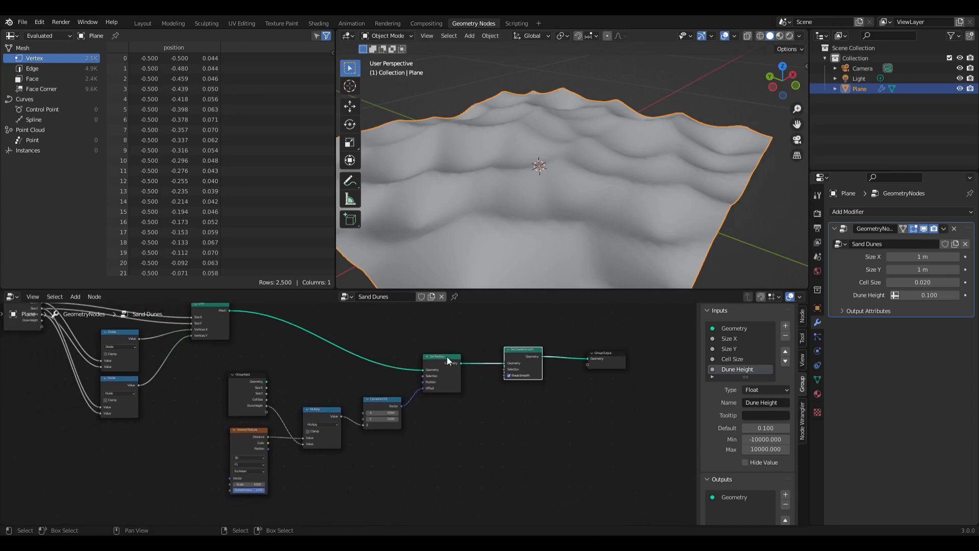
{"action": "middle_click_drag", "start_coordinate": [304, 380], "coordinate": [462, 351]}
{"action": "scroll", "coordinate": [419, 356], "scroll_direction": "up", "scroll_amount": 1}
{"action": "scroll", "coordinate": [419, 351], "scroll_direction": "up", "scroll_amount": 1}
{"action": "left_click_drag", "start_coordinate": [419, 351], "coordinate": [341, 462]}
{"action": "left_click_drag", "start_coordinate": [413, 413], "coordinate": [424, 355]}
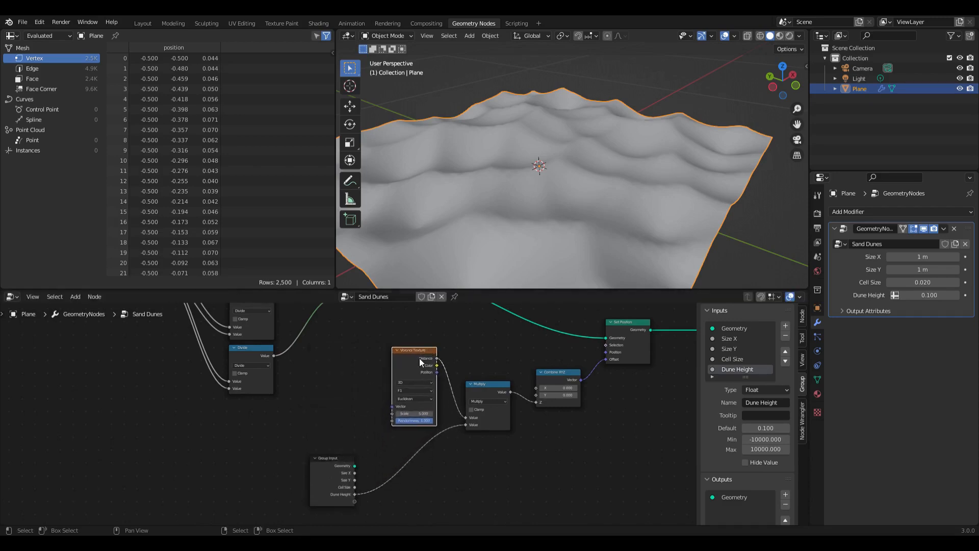
Step: Expose the Voronoi Texture's Scale as a group input, adjust it to 4.78 on the modifier and inspect the terrain
{"action": "left_click_drag", "start_coordinate": [354, 496], "coordinate": [368, 491]}
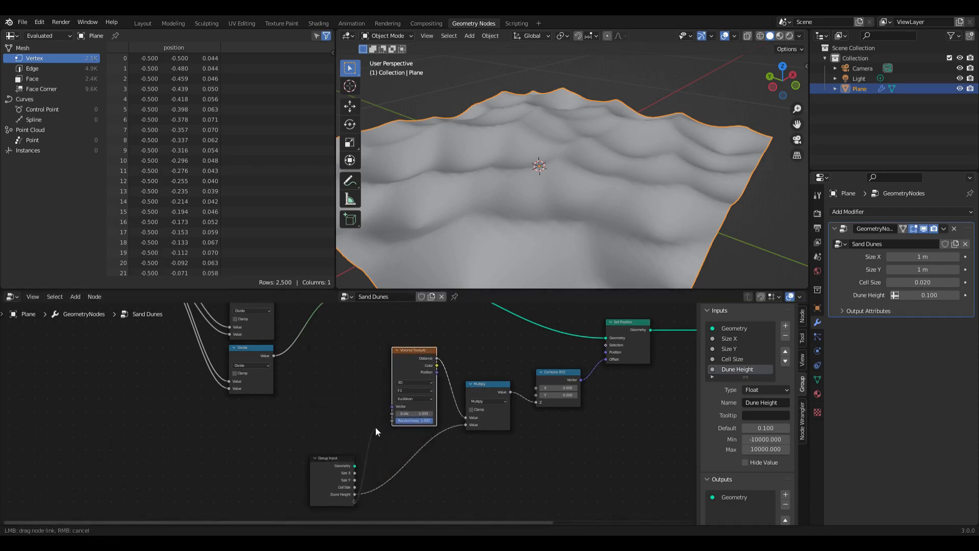
{"action": "left_click_drag", "start_coordinate": [383, 416], "coordinate": [392, 414]}
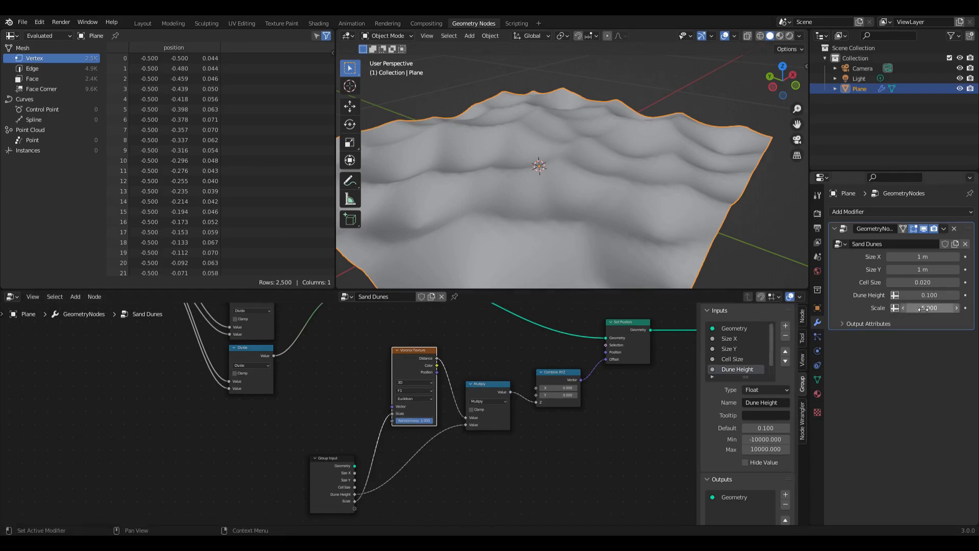
{"action": "mouse_move", "coordinate": [928, 307]}
{"action": "left_mouse_down"}
{"action": "mouse_move", "coordinate": [885, 307]}
{"action": "mouse_move", "coordinate": [941, 308]}
{"action": "mouse_move", "coordinate": [925, 308]}
{"action": "left_mouse_up"}
{"action": "middle_click_drag", "start_coordinate": [449, 158], "coordinate": [739, 225]}
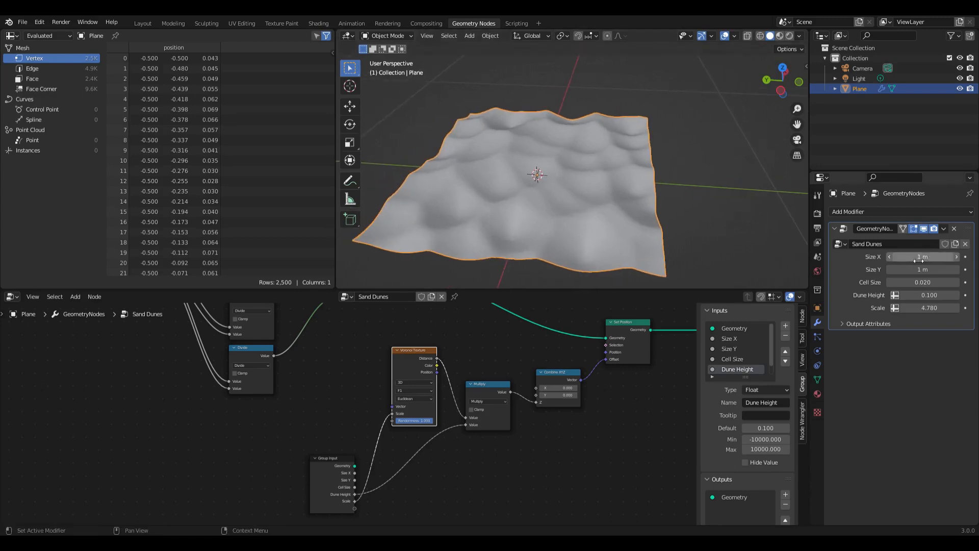
{"action": "scroll", "coordinate": [635, 202], "scroll_direction": "down", "scroll_amount": 4}
{"action": "middle_click_drag", "start_coordinate": [634, 203], "coordinate": [603, 196]}
{"action": "scroll", "coordinate": [601, 204], "scroll_direction": "up", "scroll_amount": 2}
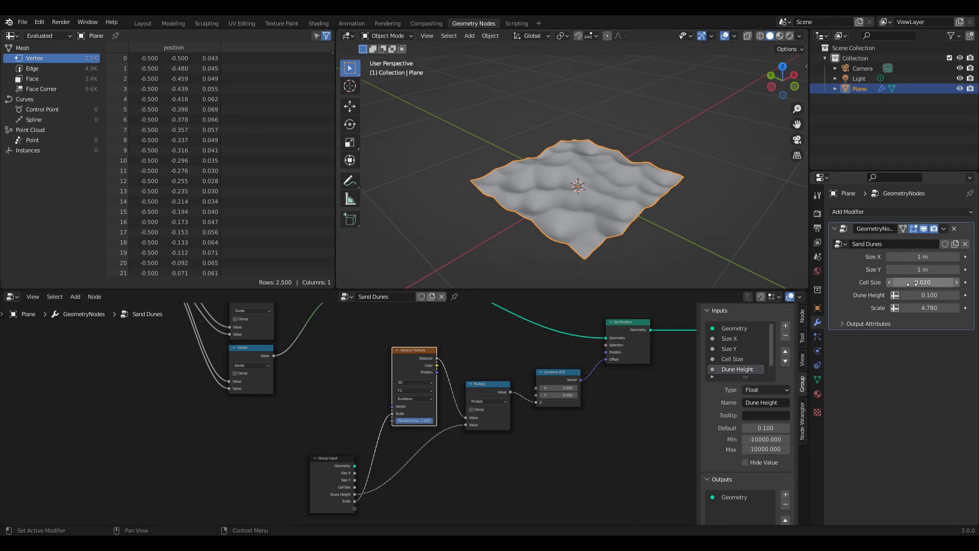
{"action": "scroll", "coordinate": [609, 212], "scroll_direction": "up", "scroll_amount": 2}
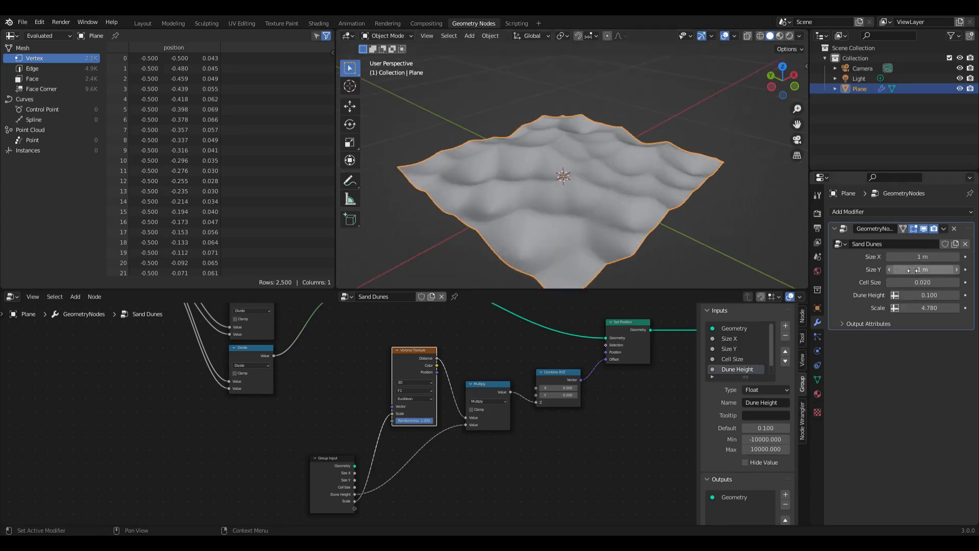
Step: Test larger Size X and Size Y values on the modifier and set both back to 1 m
{"action": "left_click_drag", "start_coordinate": [922, 256], "coordinate": [950, 257]}
{"action": "mouse_move", "coordinate": [923, 257]}
{"action": "left_mouse_down"}
{"action": "mouse_move", "coordinate": [955, 256]}
{"action": "mouse_move", "coordinate": [924, 256]}
{"action": "left_mouse_up"}
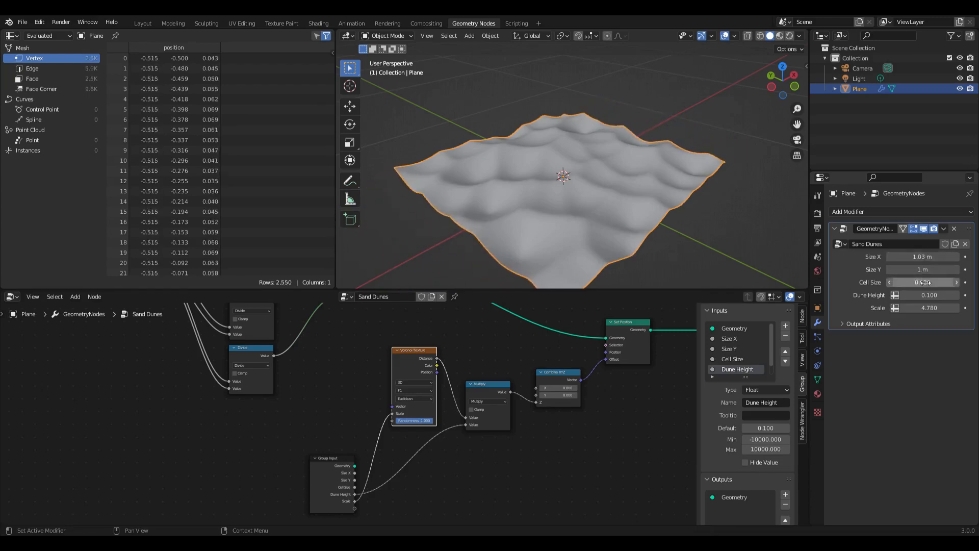
{"action": "left_click", "coordinate": [928, 259]}
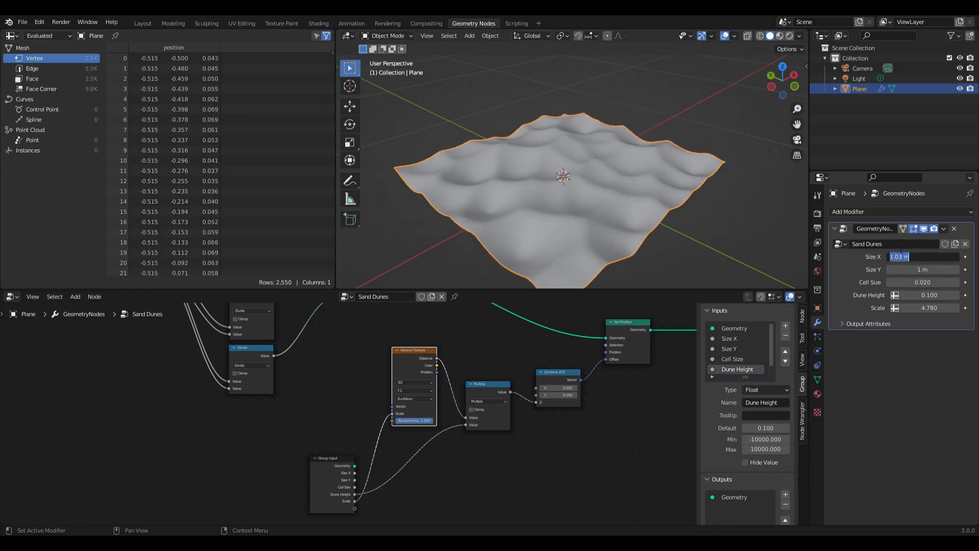
{"action": "type", "text": "12"}
{"action": "key", "text": "BackSpace"}
{"action": "key", "text": "Return"}
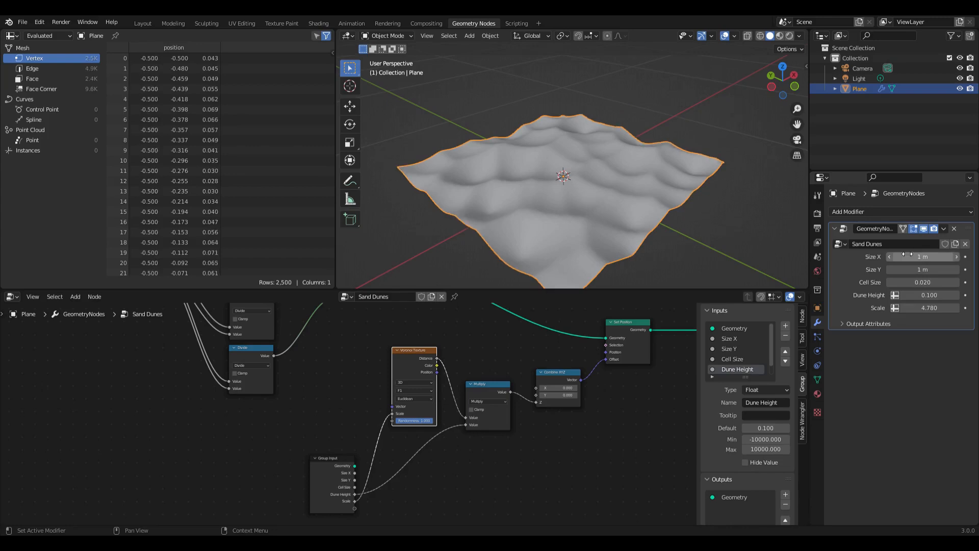
{"action": "left_click_drag", "start_coordinate": [919, 272], "coordinate": [929, 272]}
{"action": "left_click", "coordinate": [916, 272]}
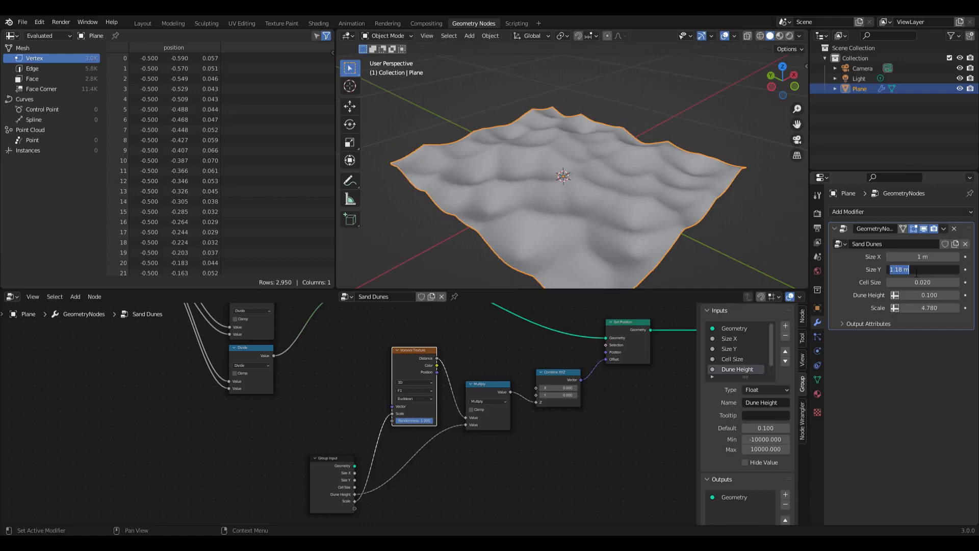
{"action": "type", "text": "1"}
{"action": "key", "text": "Return"}
Step: Set the modifier's Scale to 5 and inspect the dunes from several angles
{"action": "scroll", "coordinate": [479, 215], "scroll_direction": "down", "scroll_amount": 5}
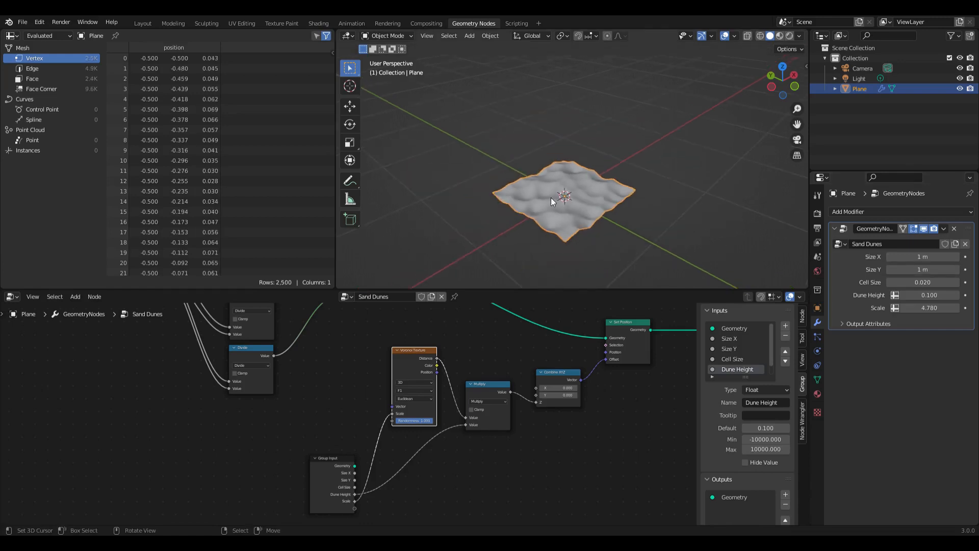
{"action": "middle_click_drag", "start_coordinate": [587, 200], "coordinate": [594, 198]}
{"action": "left_click", "coordinate": [938, 308]}
{"action": "type", "text": "5"}
{"action": "key", "text": "Return"}
{"action": "scroll", "coordinate": [542, 201], "scroll_direction": "up", "scroll_amount": 3}
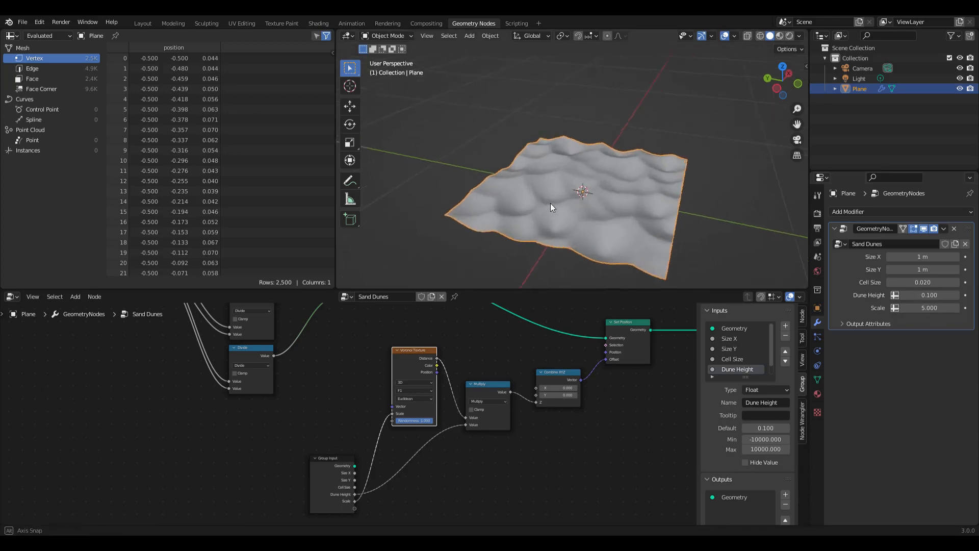
{"action": "middle_click_drag", "start_coordinate": [550, 203], "coordinate": [636, 204]}
{"action": "middle_click_drag", "start_coordinate": [576, 192], "coordinate": [501, 155]}
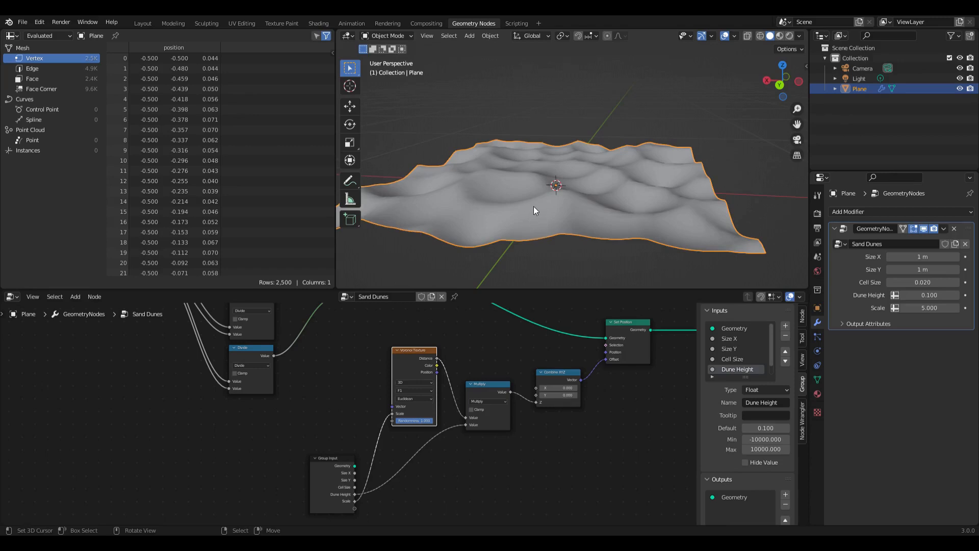
{"action": "middle_click_drag", "start_coordinate": [454, 197], "coordinate": [480, 198]}
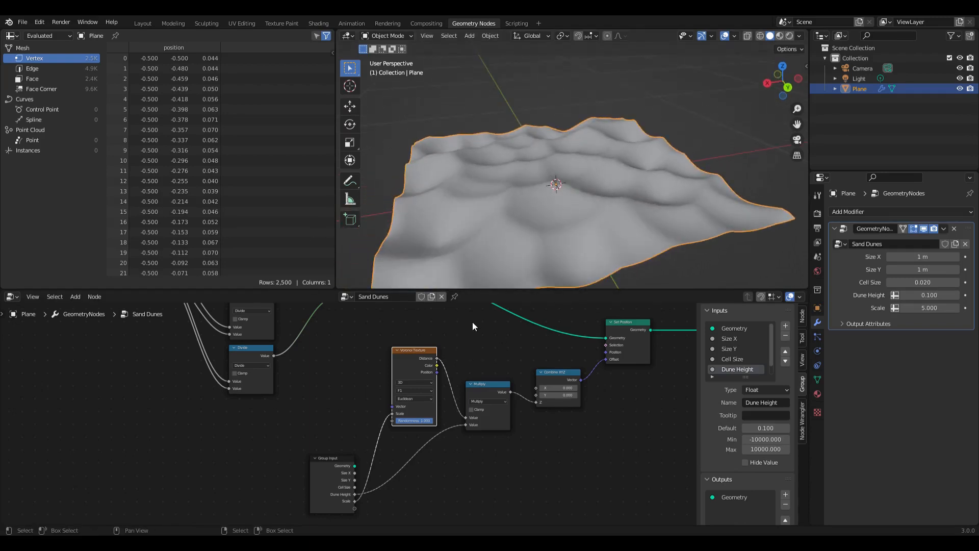
Step: Switch to the Shading workspace and set the render engine to Cycles
{"action": "left_click", "coordinate": [316, 22]}
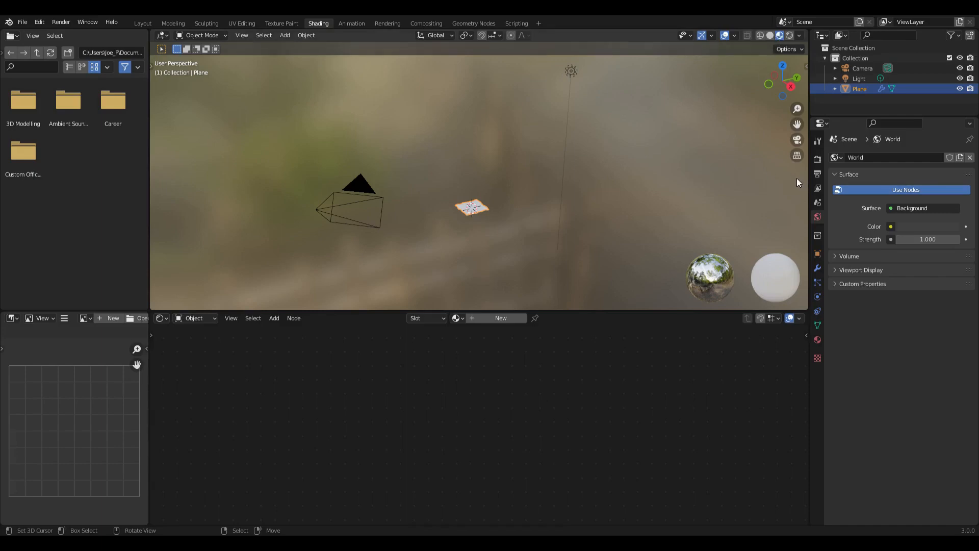
{"action": "left_click", "coordinate": [817, 160]}
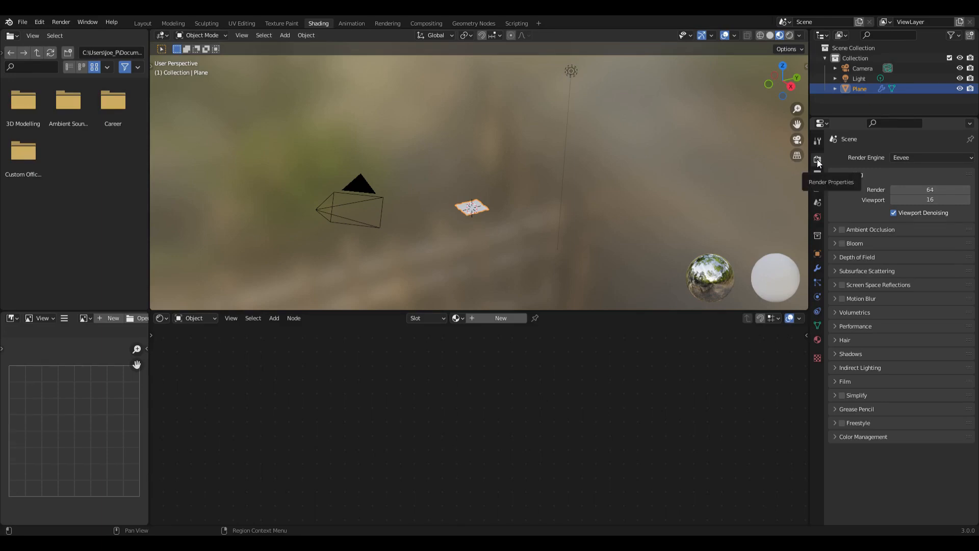
{"action": "left_click", "coordinate": [910, 157]}
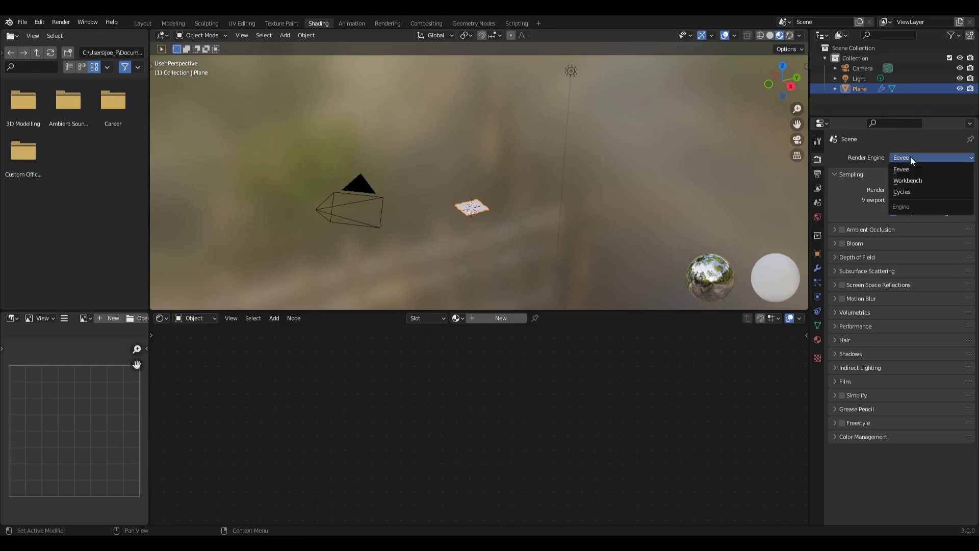
{"action": "left_click", "coordinate": [907, 190]}
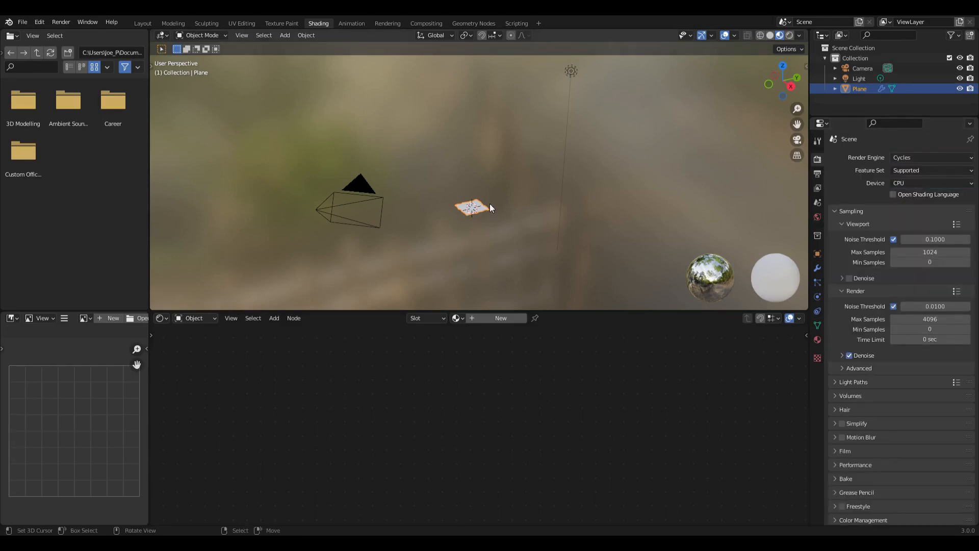
Step: Display the viewport in rendered shading and inspect the dunes up close from several angles
{"action": "scroll", "coordinate": [482, 208], "scroll_direction": "up", "scroll_amount": 6}
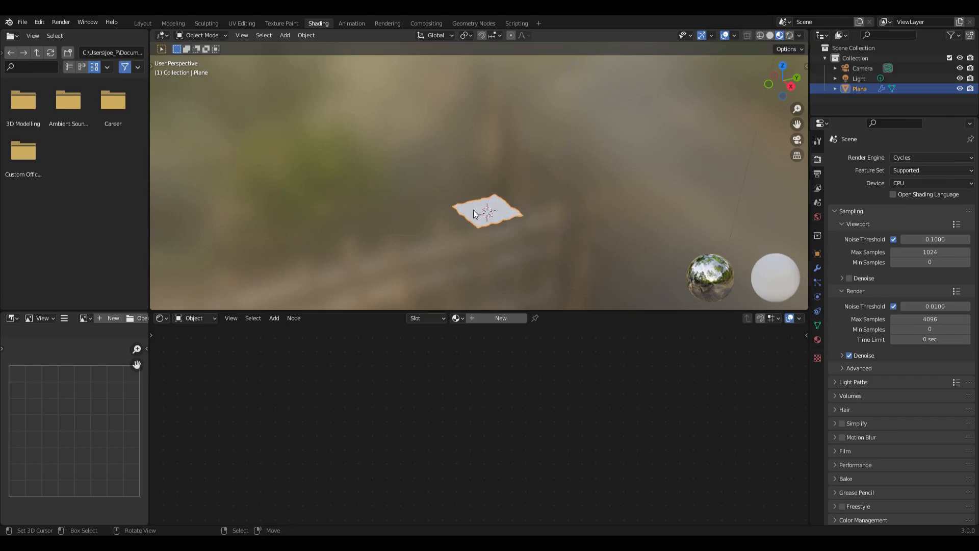
{"action": "left_click", "coordinate": [790, 36]}
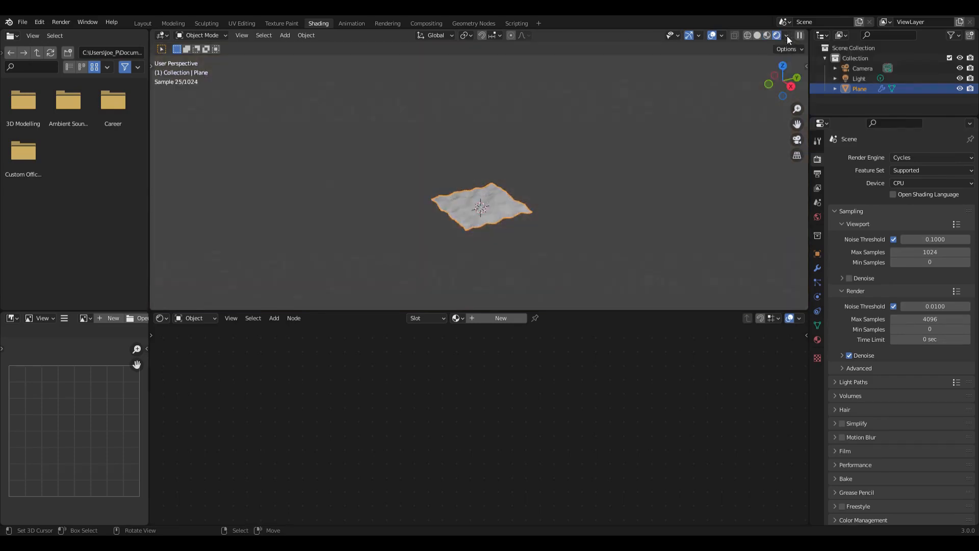
{"action": "scroll", "coordinate": [478, 210], "scroll_direction": "up", "scroll_amount": 8}
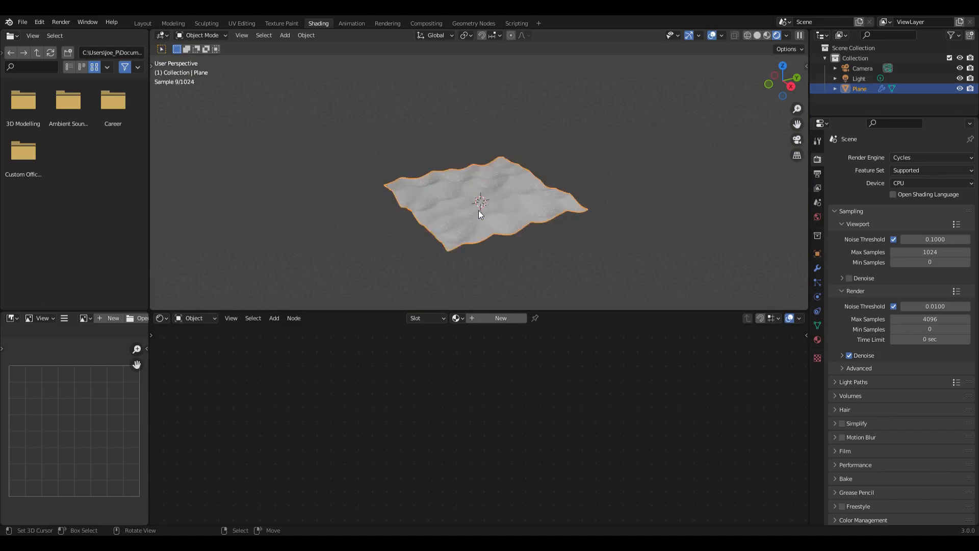
{"action": "middle_click_drag", "start_coordinate": [475, 201], "coordinate": [529, 209]}
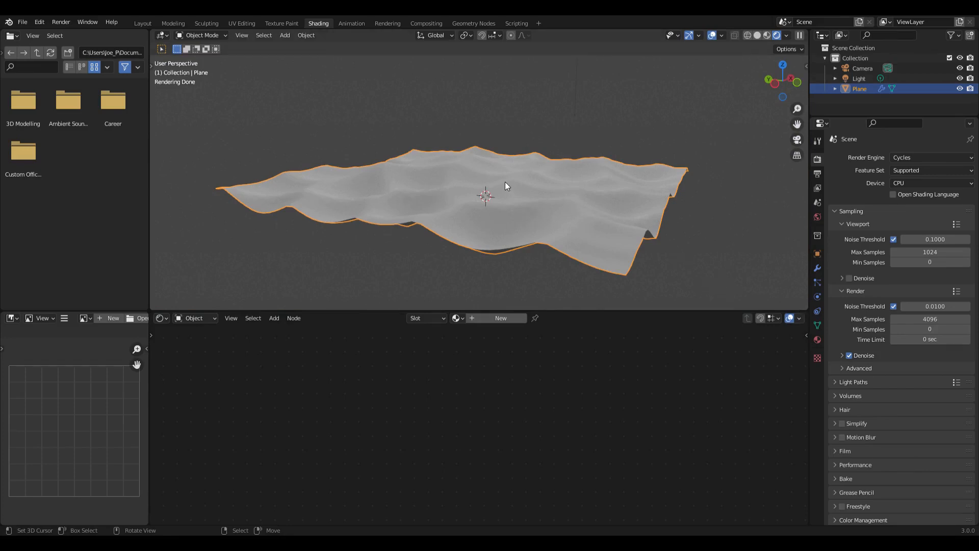
{"action": "middle_click_drag", "start_coordinate": [506, 182], "coordinate": [500, 191]}
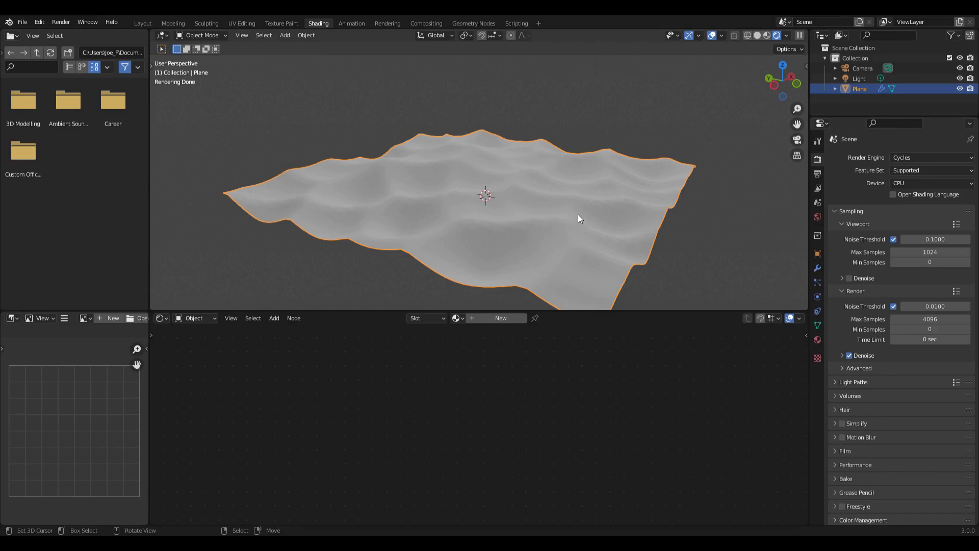
Step: Create a new material named Sand Dunes for the plane and give it a sandy orange base colour
{"action": "left_click", "coordinate": [817, 339]}
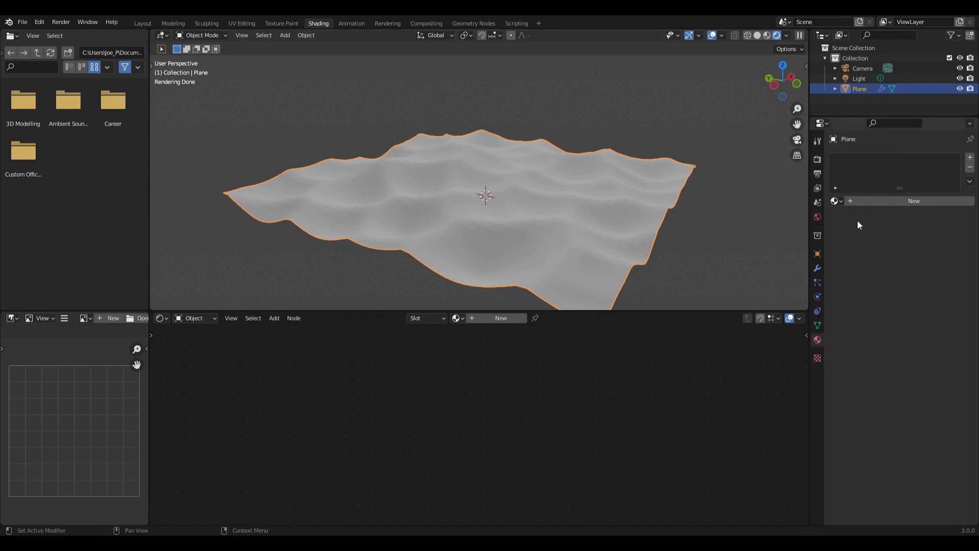
{"action": "left_click", "coordinate": [488, 320]}
{"action": "double_click", "coordinate": [498, 320]}
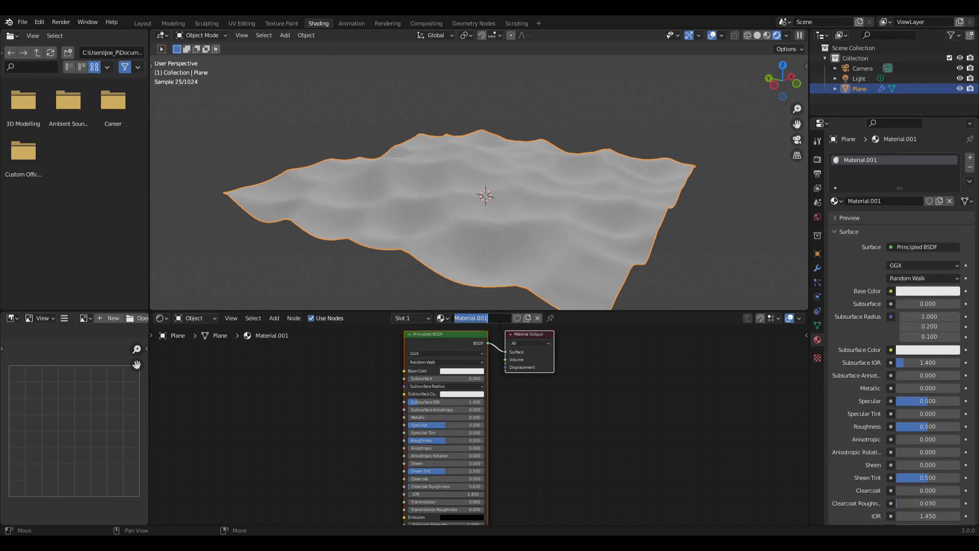
{"action": "type", "text": "Sand Dunes"}
{"action": "key", "text": "Return"}
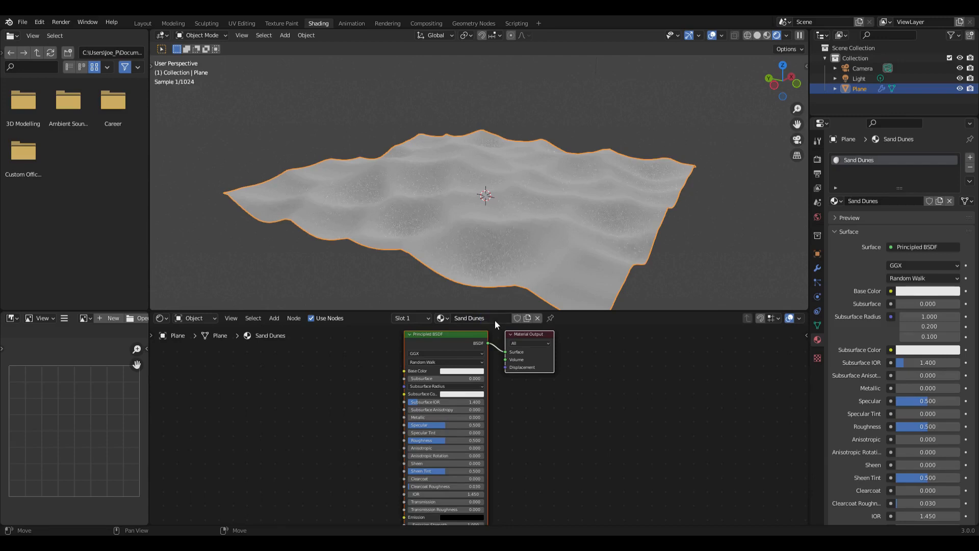
{"action": "left_click", "coordinate": [460, 371]}
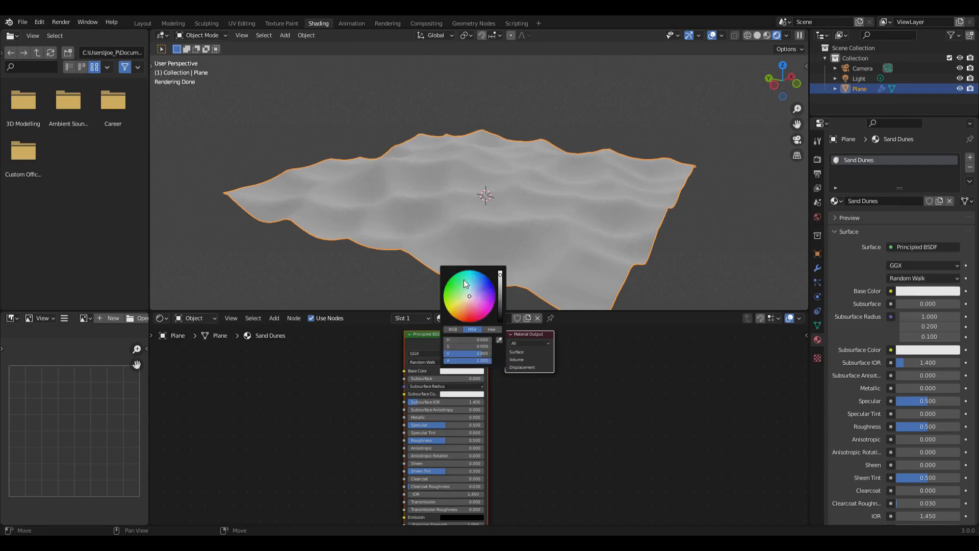
{"action": "left_click_drag", "start_coordinate": [467, 302], "coordinate": [462, 311]}
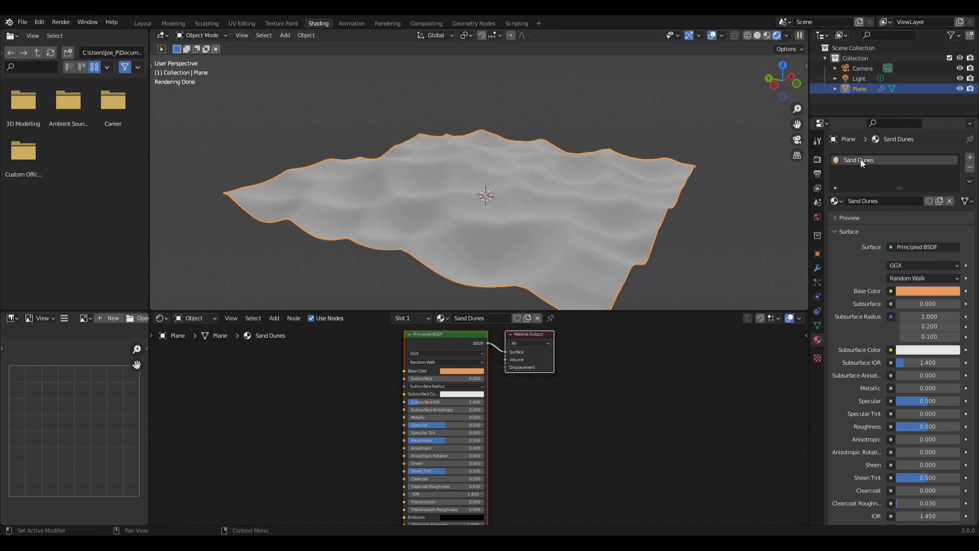
Step: Return to the Geometry Nodes workspace and move the Set Shade Smooth node closer to the Set Position node
{"action": "left_click", "coordinate": [460, 23]}
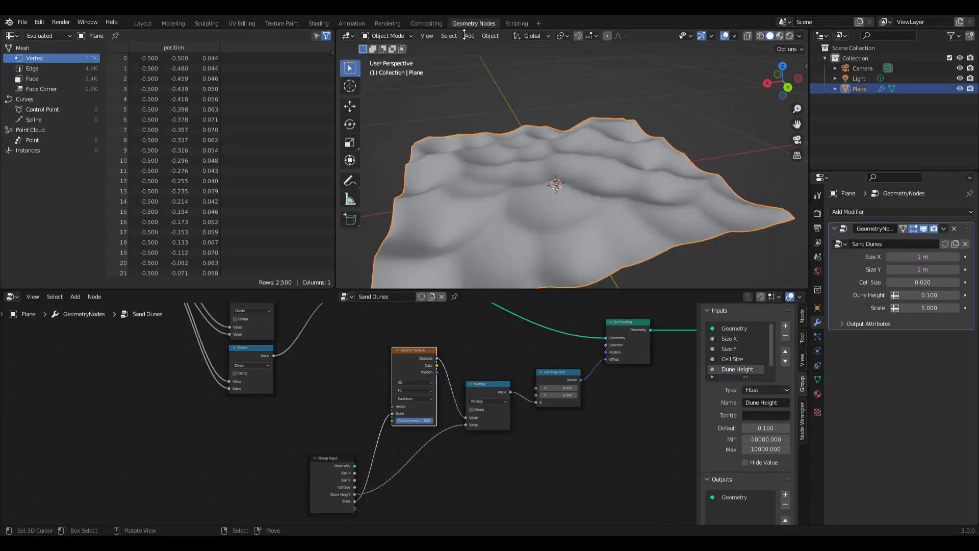
{"action": "scroll", "coordinate": [451, 332], "scroll_direction": "down", "scroll_amount": 5}
{"action": "middle_click_drag", "start_coordinate": [485, 335], "coordinate": [412, 389]}
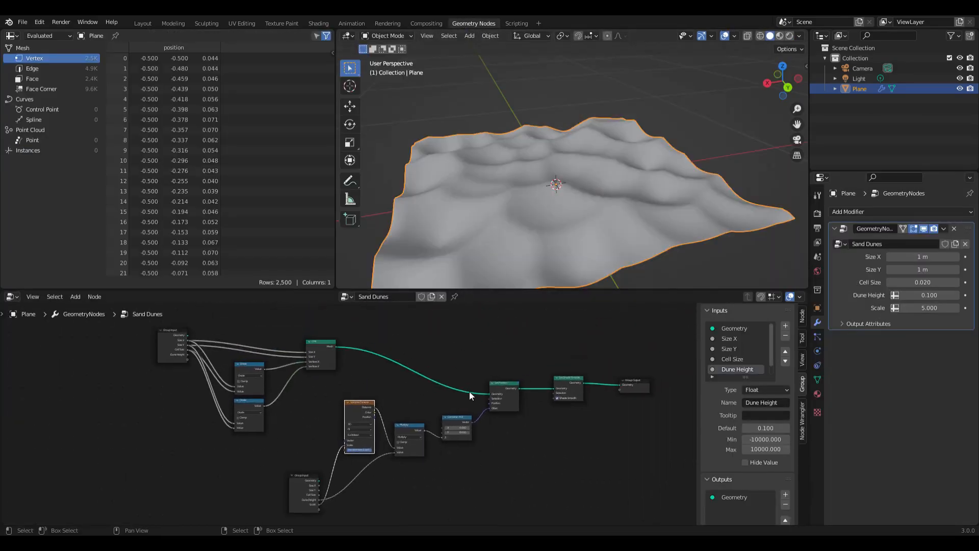
{"action": "middle_click_drag", "start_coordinate": [479, 377], "coordinate": [356, 367]}
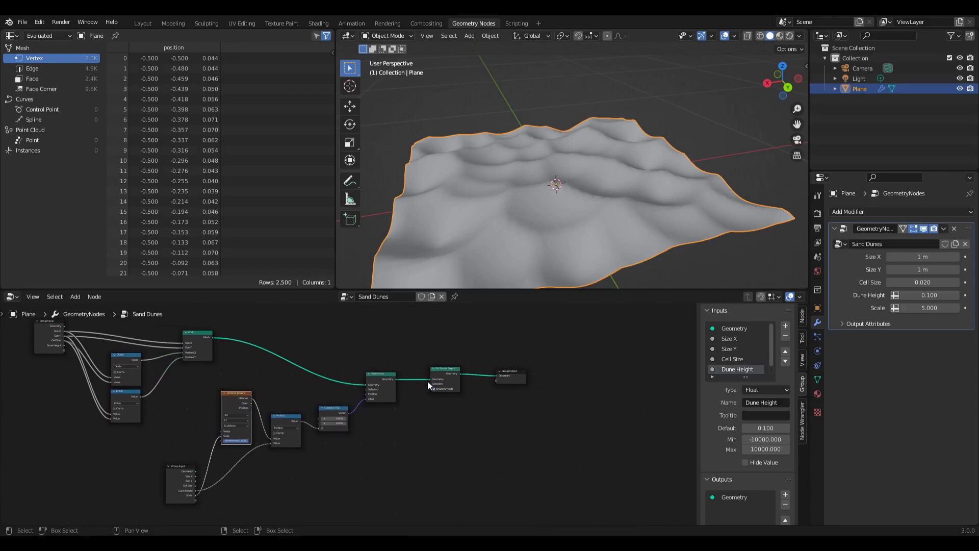
{"action": "scroll", "coordinate": [427, 383], "scroll_direction": "up", "scroll_amount": 5}
{"action": "left_click_drag", "start_coordinate": [455, 367], "coordinate": [417, 372]}
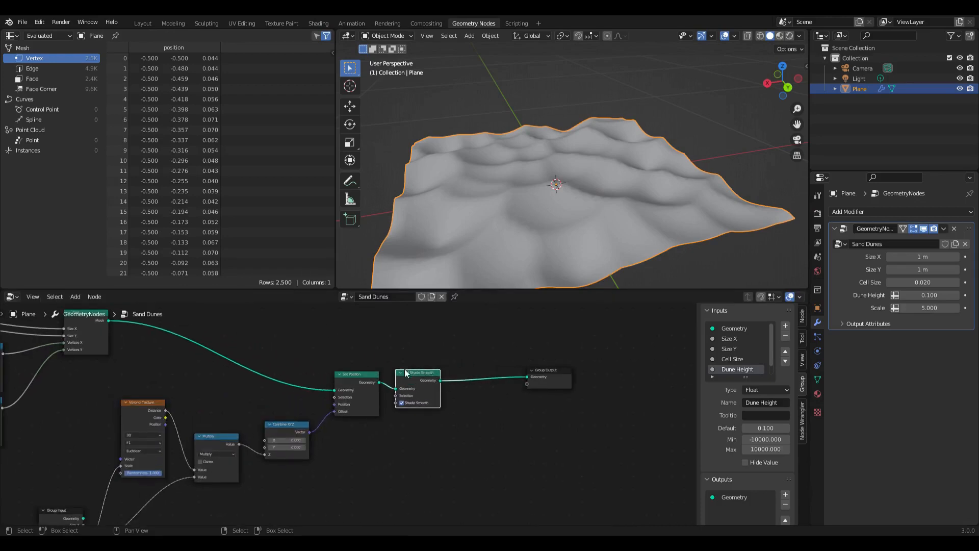
Step: Insert a Set Material node between the Set Shade Smooth and Group Output nodes
{"action": "scroll", "coordinate": [462, 364], "scroll_direction": "up", "scroll_amount": 2}
{"action": "left_click", "coordinate": [463, 360]}
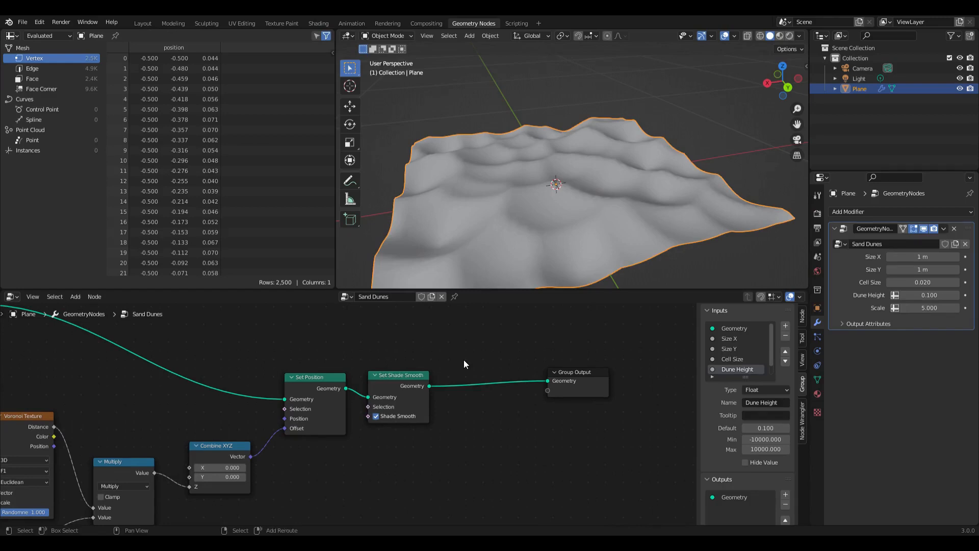
{"action": "key", "text": "shift+a"}
{"action": "mouse_move", "coordinate": [441, 411]}
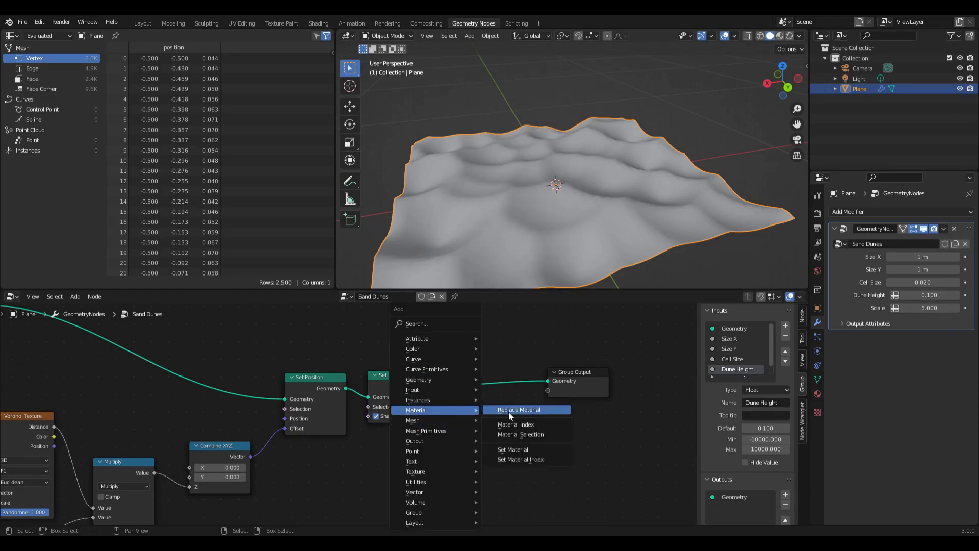
{"action": "left_click", "coordinate": [513, 449]}
{"action": "left_click", "coordinate": [494, 429]}
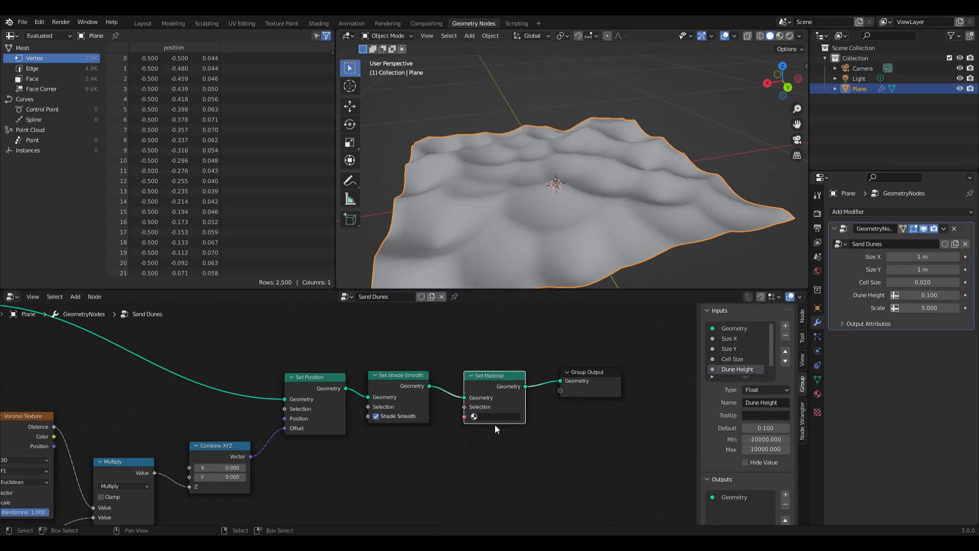
Step: Assign the Sand Dunes material in the Set Material node and preview the terrain in rendered shading
{"action": "left_click", "coordinate": [493, 416]}
{"action": "left_click", "coordinate": [500, 439]}
{"action": "left_click", "coordinate": [789, 36]}
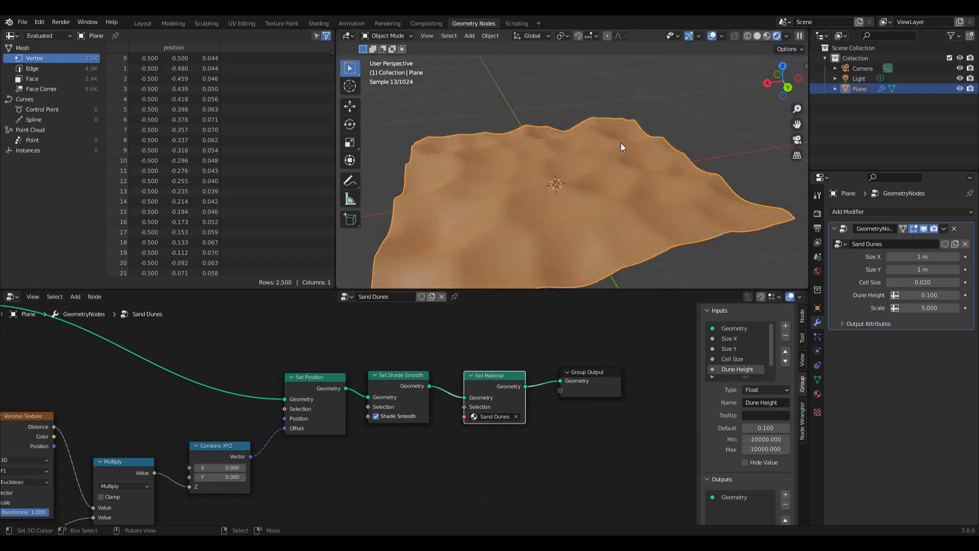
{"action": "middle_click_drag", "start_coordinate": [544, 123], "coordinate": [586, 164]}
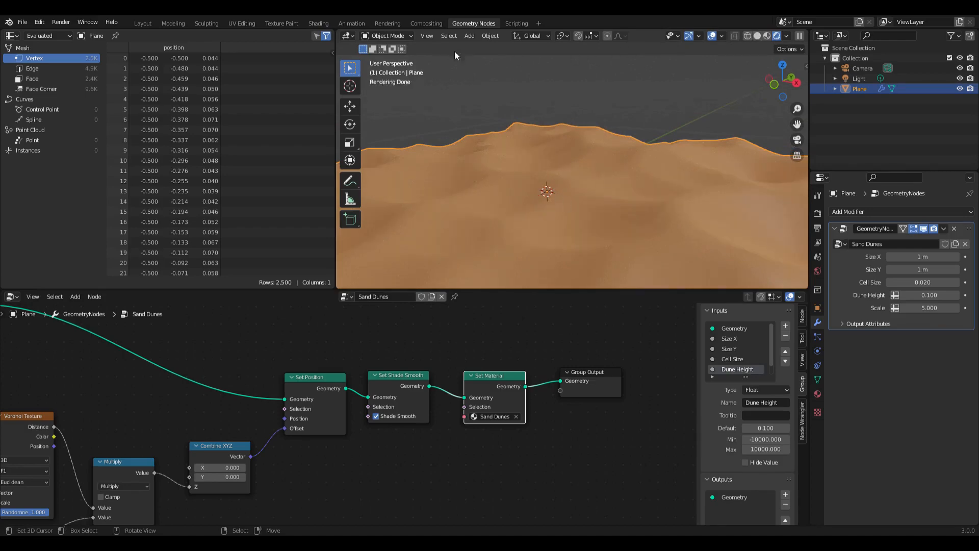
Step: Go back to the Shading workspace and delete the default Light from the scene
{"action": "left_click", "coordinate": [316, 23]}
{"action": "mouse_move", "coordinate": [469, 261]}
{"action": "middle_mouse_down"}
{"action": "mouse_move", "coordinate": [491, 212]}
{"action": "mouse_move", "coordinate": [623, 212]}
{"action": "mouse_move", "coordinate": [361, 219]}
{"action": "mouse_move", "coordinate": [387, 184]}
{"action": "mouse_move", "coordinate": [433, 207]}
{"action": "mouse_move", "coordinate": [411, 208]}
{"action": "mouse_move", "coordinate": [470, 203]}
{"action": "middle_mouse_up"}
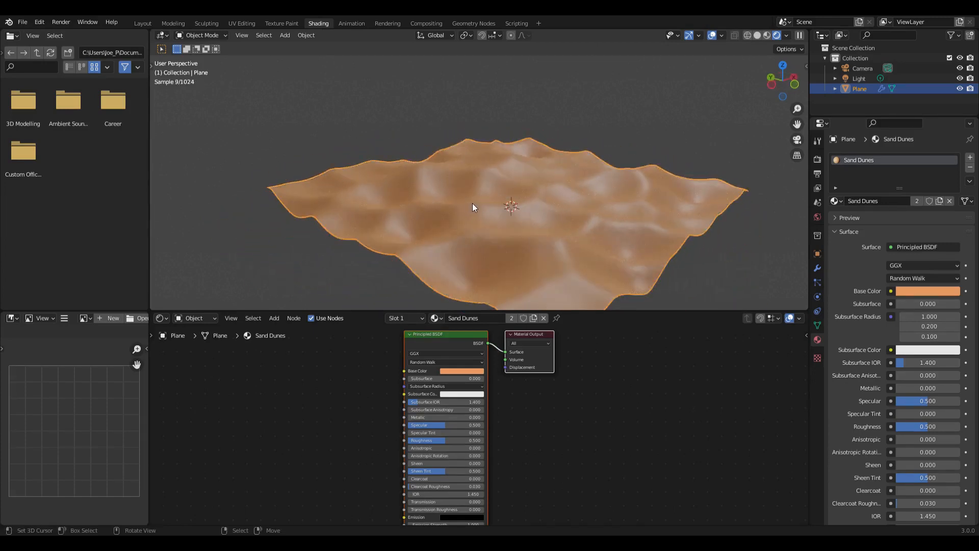
{"action": "left_click", "coordinate": [819, 78]}
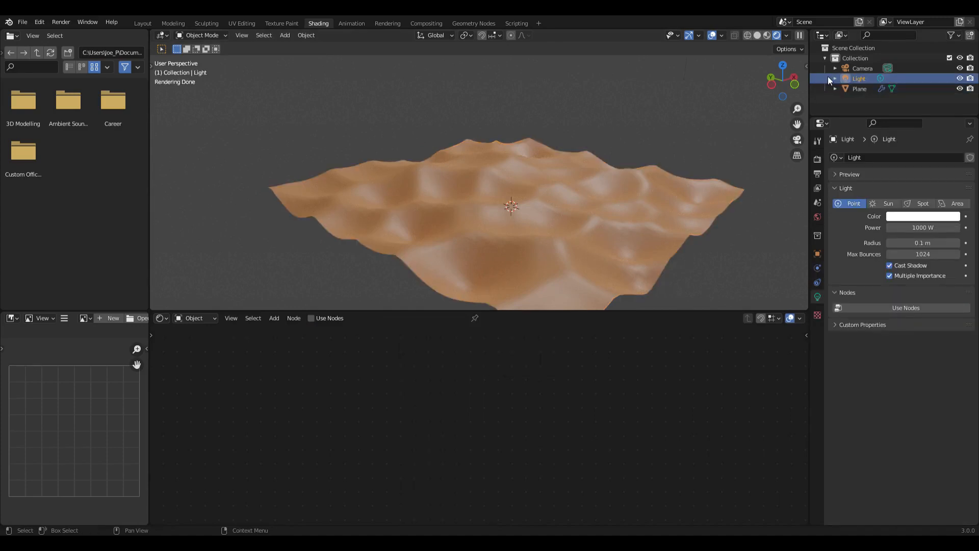
{"action": "key", "text": "x"}
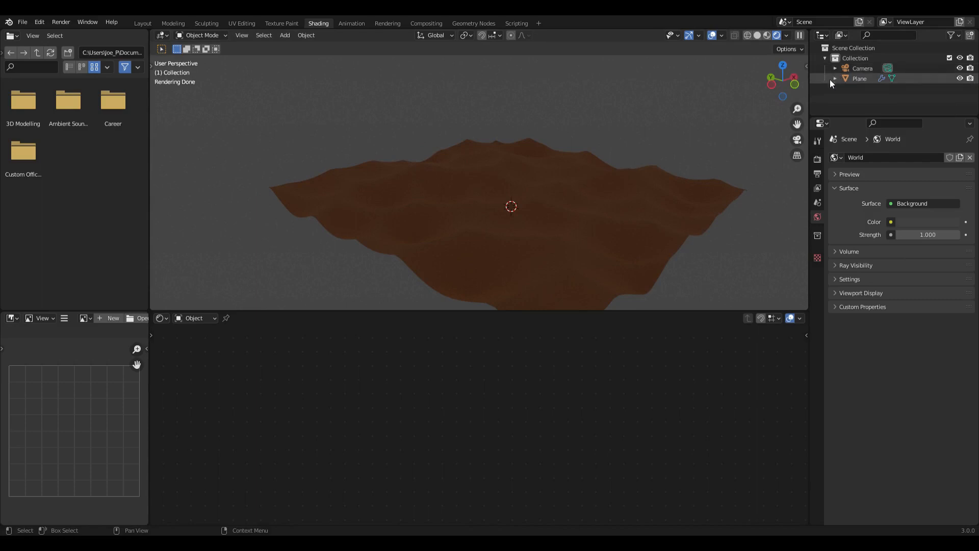
Step: Switch the shader editor to World and feed the Background node with an Environment Texture, Mapping and Texture Coordinate setup
{"action": "left_click", "coordinate": [195, 318]}
{"action": "left_click", "coordinate": [199, 338]}
{"action": "left_click", "coordinate": [357, 397]}
{"action": "middle_click_drag", "start_coordinate": [359, 388], "coordinate": [457, 433]}
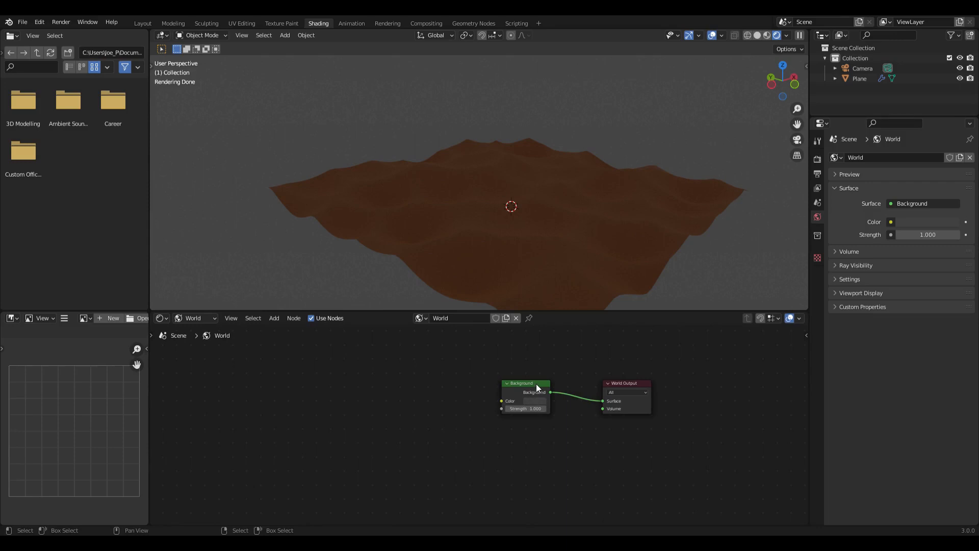
{"action": "left_click", "coordinate": [536, 386]}
{"action": "key", "text": "ctrl+t"}
{"action": "left_click_drag", "start_coordinate": [482, 365], "coordinate": [439, 376]}
{"action": "middle_click_drag", "start_coordinate": [505, 370], "coordinate": [556, 369]}
{"action": "scroll", "coordinate": [511, 393], "scroll_direction": "up", "scroll_amount": 1}
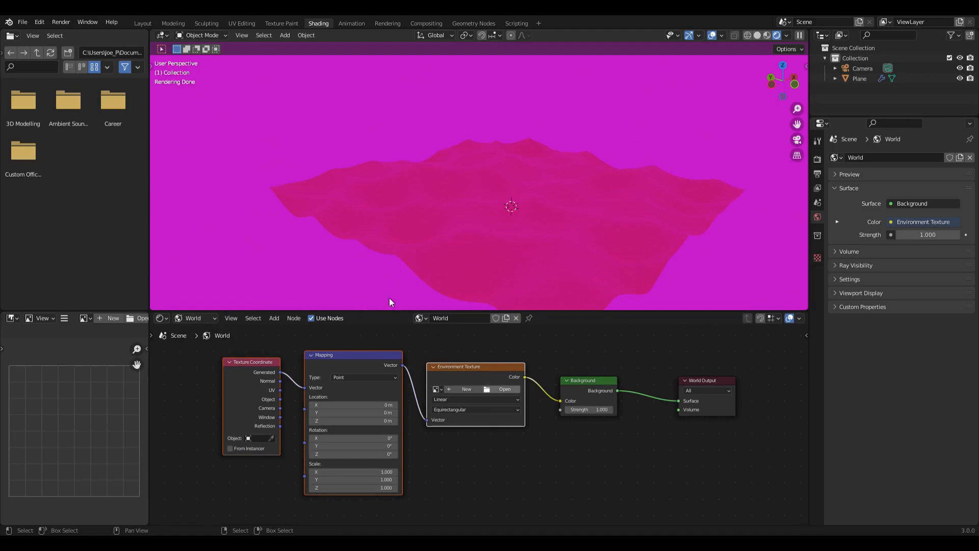
Step: Load spruit_sunrise_2k.hdr into the Environment Texture node and inspect the lighting on the dunes
{"action": "left_click", "coordinate": [728, 440]}
{"action": "middle_click_drag", "start_coordinate": [527, 231], "coordinate": [551, 220]}
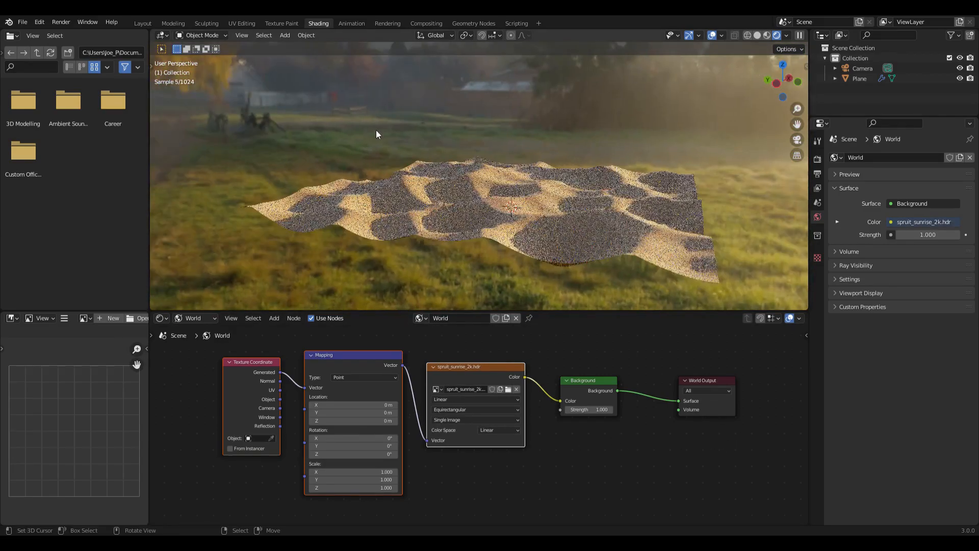
{"action": "middle_click_drag", "start_coordinate": [424, 171], "coordinate": [513, 207]}
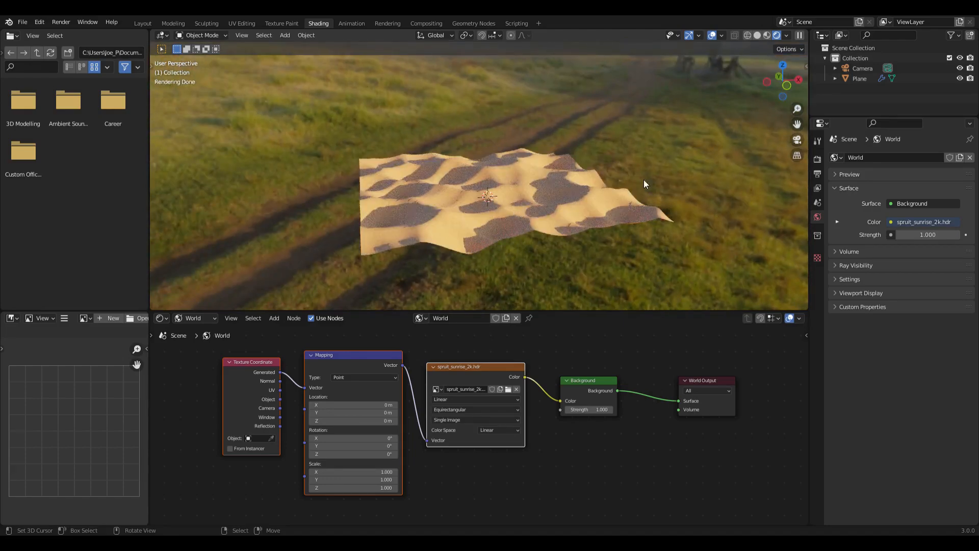
Step: Make the render film transparent to hide the environment background and inspect the lit dunes from several angles
{"action": "left_click", "coordinate": [816, 160]}
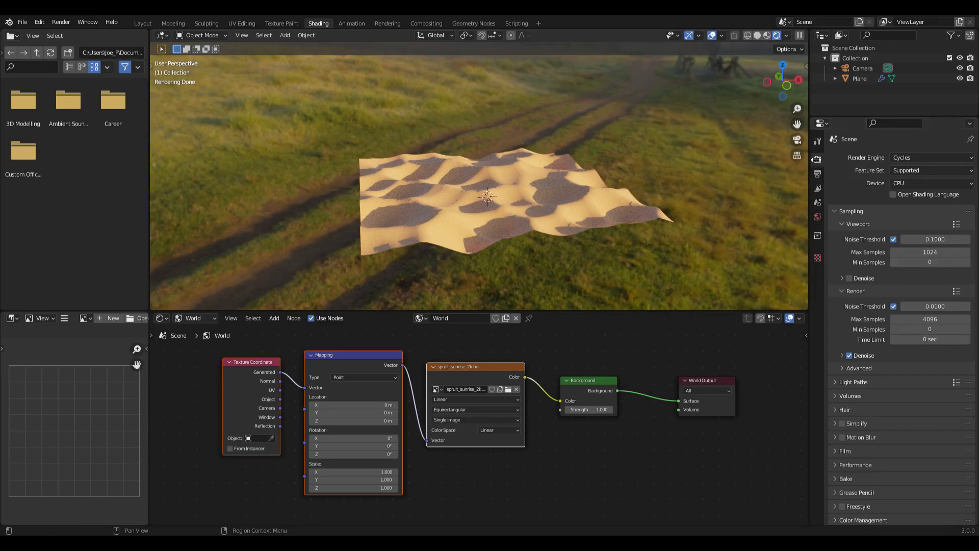
{"action": "left_click", "coordinate": [845, 451]}
{"action": "scroll", "coordinate": [852, 436], "scroll_direction": "down", "scroll_amount": 3}
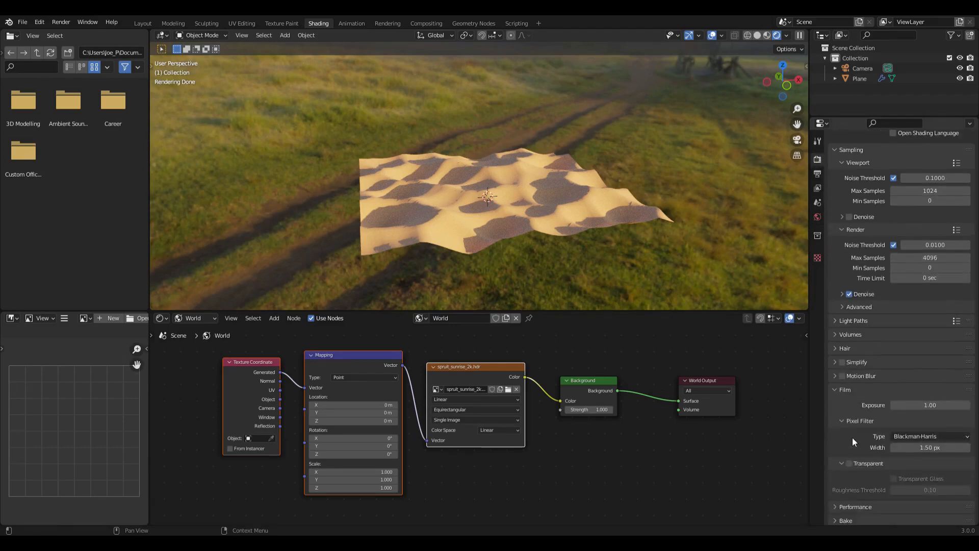
{"action": "left_click", "coordinate": [849, 463]}
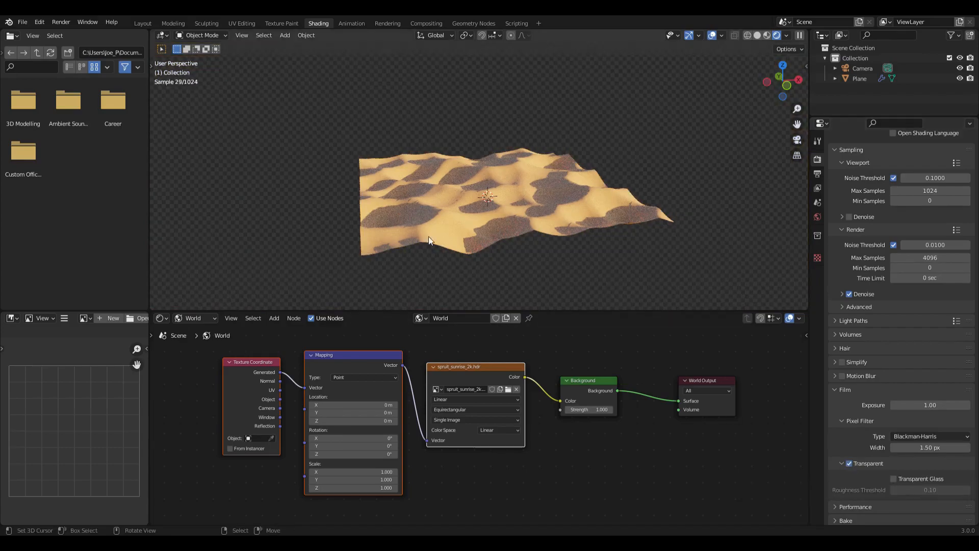
{"action": "middle_click_drag", "start_coordinate": [425, 248], "coordinate": [520, 228]}
{"action": "scroll", "coordinate": [505, 196], "scroll_direction": "up", "scroll_amount": 4}
{"action": "middle_click_drag", "start_coordinate": [506, 196], "coordinate": [533, 189]}
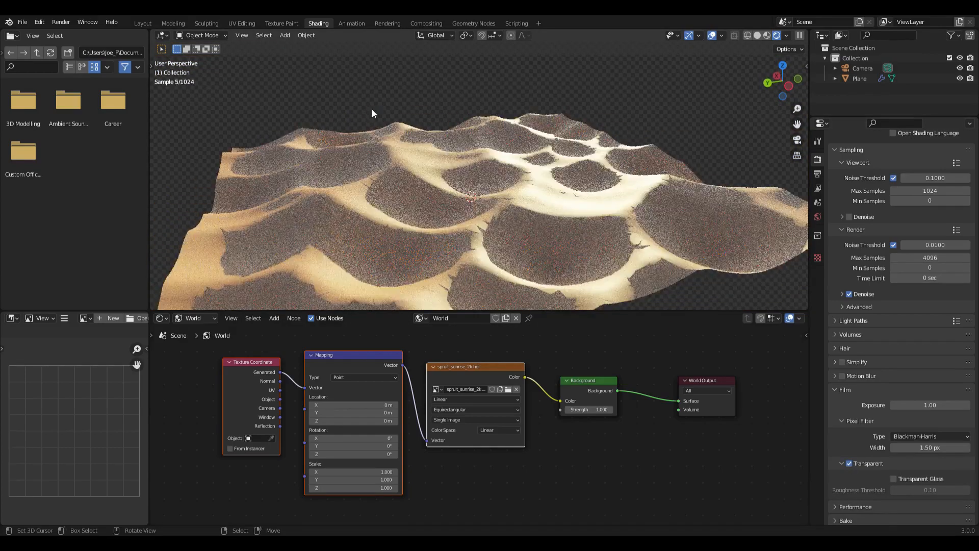
{"action": "middle_click_drag", "start_coordinate": [686, 163], "coordinate": [619, 188]}
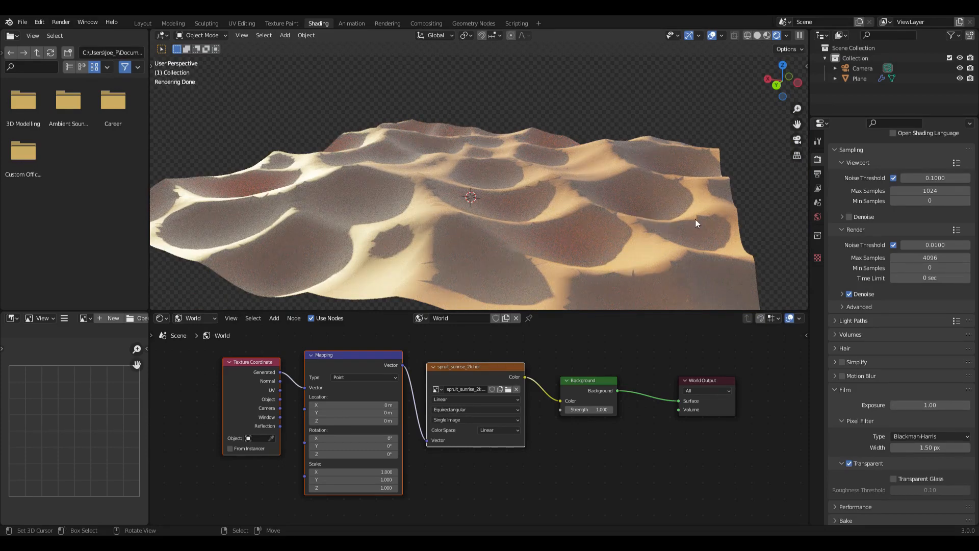
Step: Frame the dunes from a low, close viewpoint and align the active camera to that view
{"action": "middle_click_drag", "start_coordinate": [436, 239], "coordinate": [594, 148]}
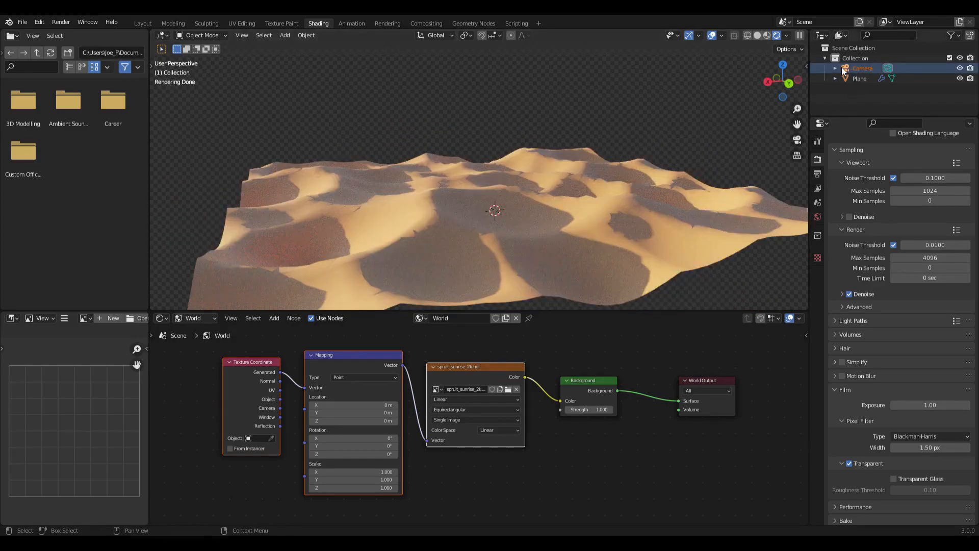
{"action": "scroll", "coordinate": [494, 163], "scroll_direction": "down", "scroll_amount": 8}
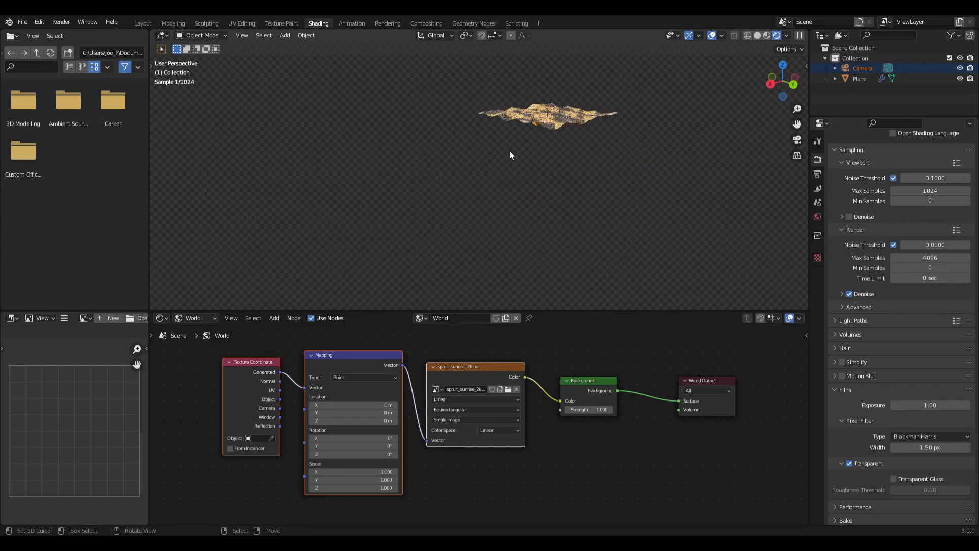
{"action": "left_click", "coordinate": [551, 113]}
{"action": "middle_click_drag", "start_coordinate": [546, 118], "coordinate": [500, 201], "text": "shift"}
{"action": "middle_click_drag", "start_coordinate": [499, 185], "coordinate": [466, 171]}
{"action": "scroll", "coordinate": [510, 193], "scroll_direction": "up", "scroll_amount": 5}
{"action": "middle_click_drag", "start_coordinate": [509, 194], "coordinate": [447, 170]}
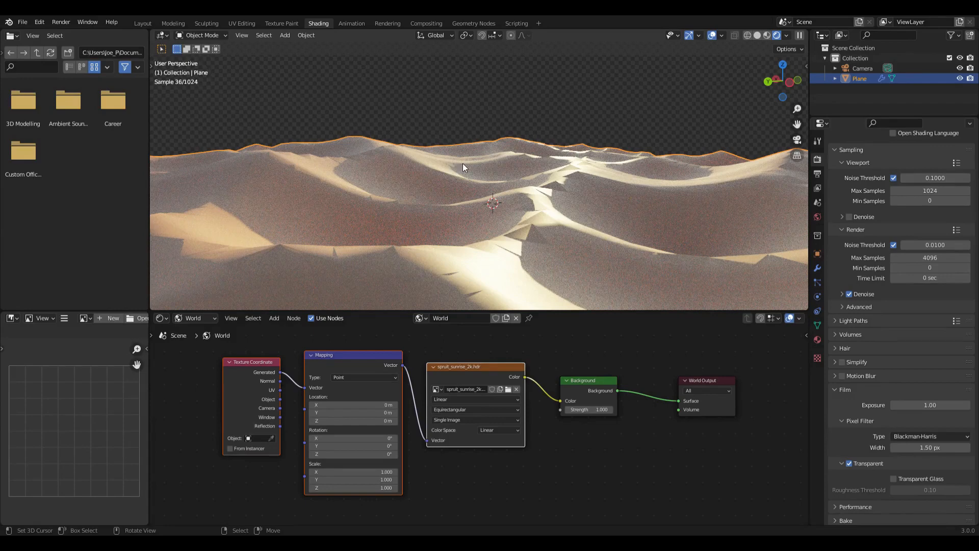
{"action": "key", "text": "F3"}
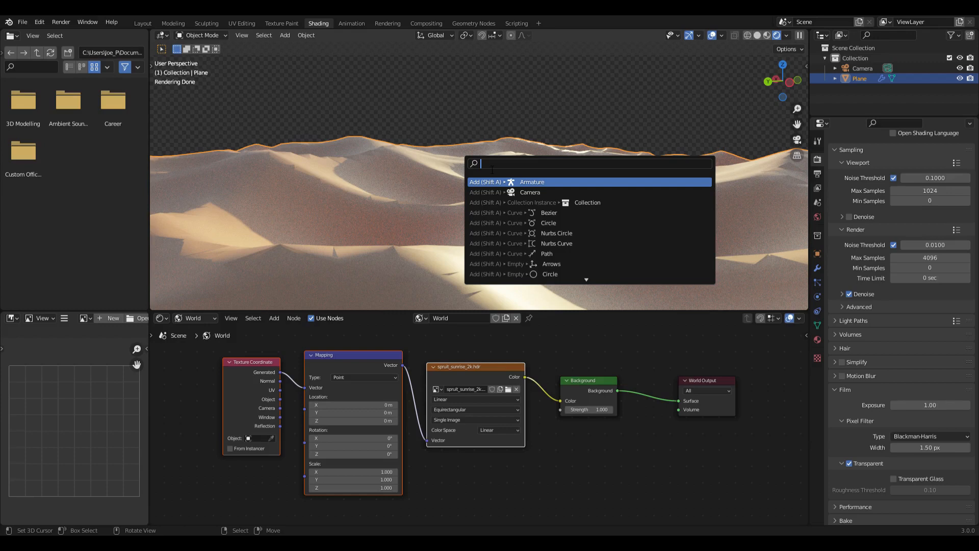
{"action": "type", "text": "camra view"}
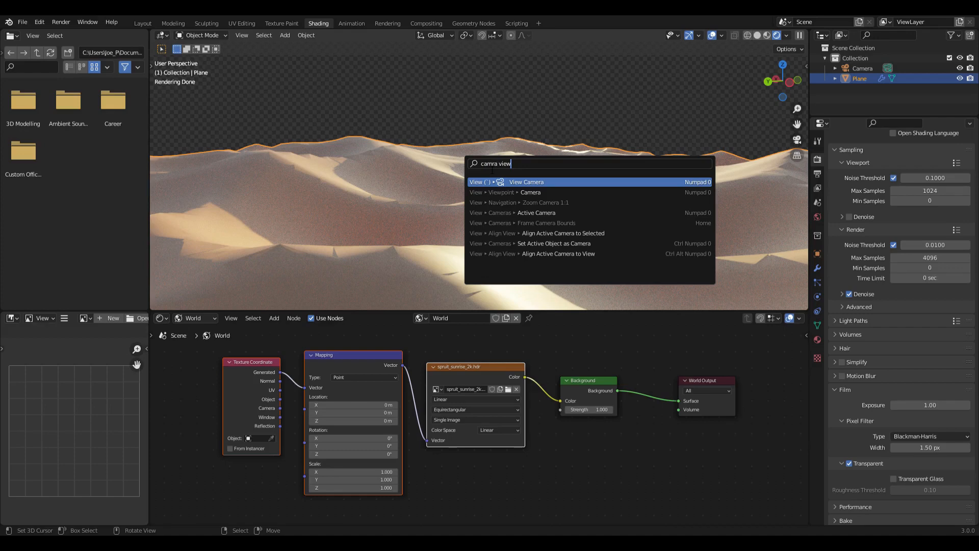
{"action": "key", "text": "Down"}
{"action": "key", "text": "Down"}
{"action": "key", "text": "Down"}
{"action": "key", "text": "Down"}
{"action": "key", "text": "Down"}
{"action": "key", "text": "Down"}
{"action": "key", "text": "Down"}
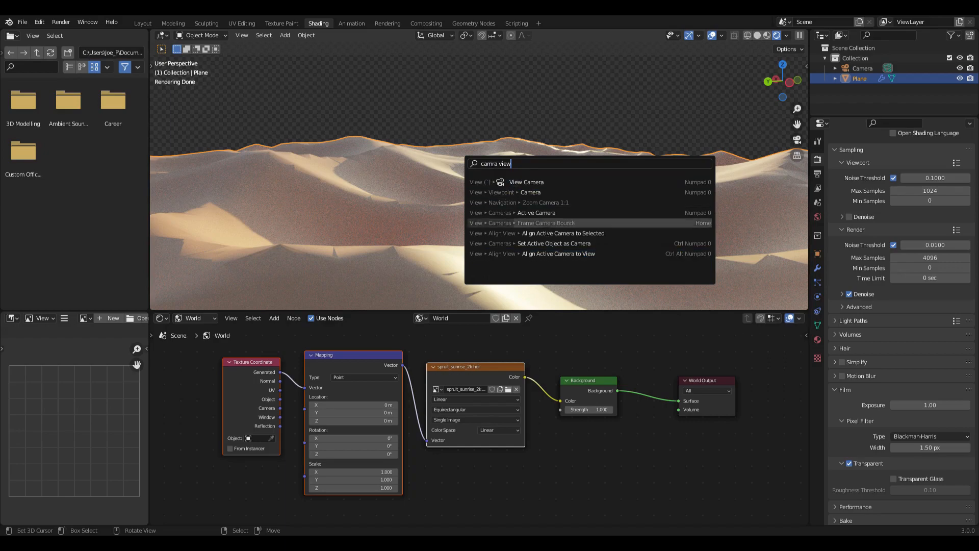
{"action": "left_click", "coordinate": [596, 253]}
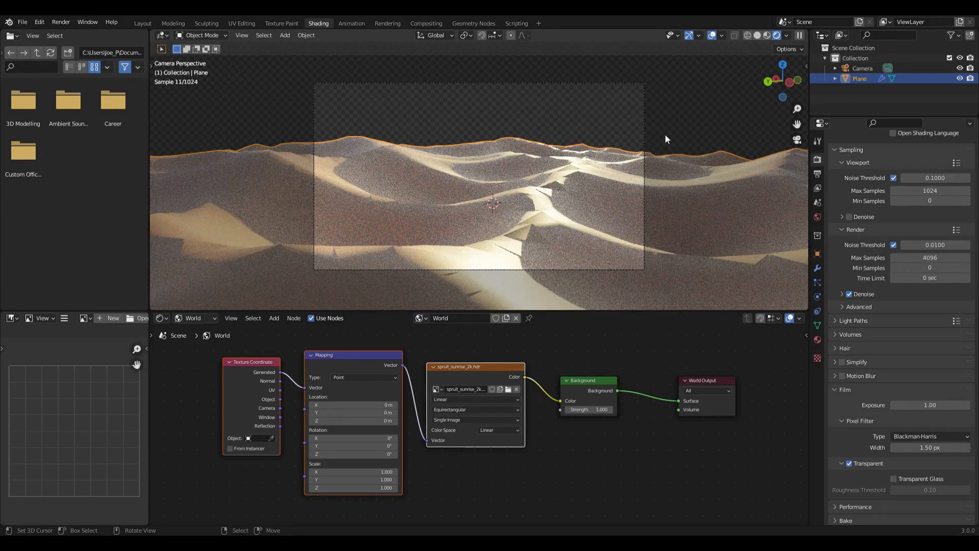
Step: Set the Cell Size of the dunes plane's Sand Dunes geometry nodes modifier to 0.005
{"action": "left_click", "coordinate": [643, 96]}
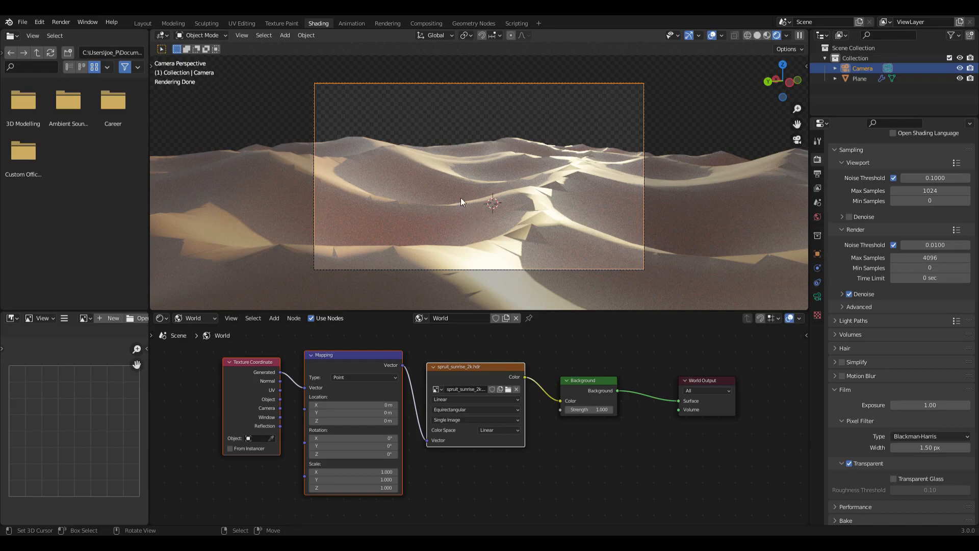
{"action": "left_click", "coordinate": [609, 169]}
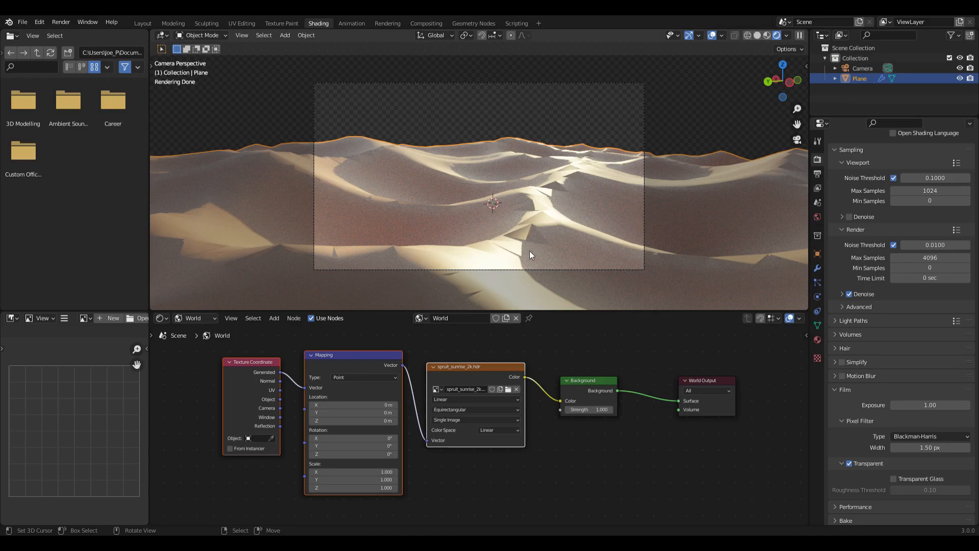
{"action": "left_click", "coordinate": [818, 267]}
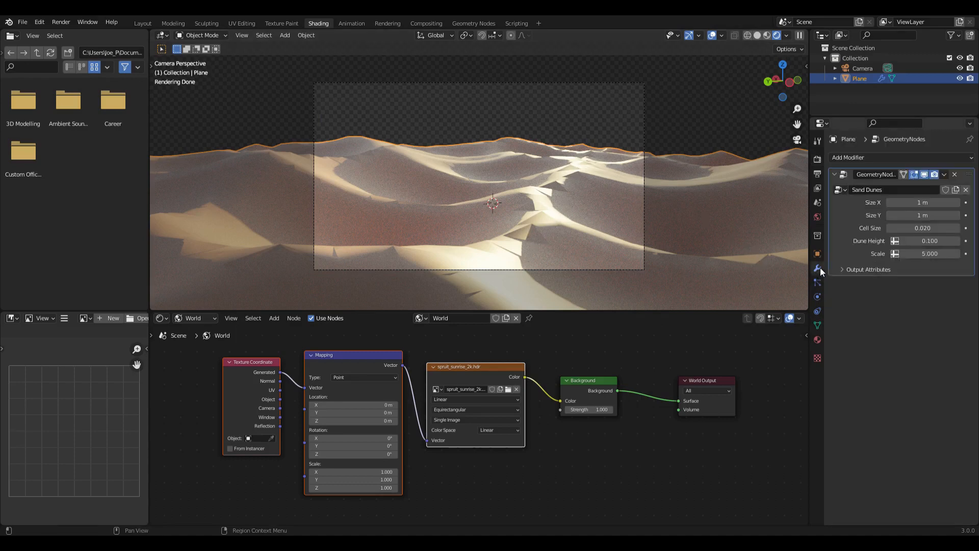
{"action": "left_click", "coordinate": [924, 229]}
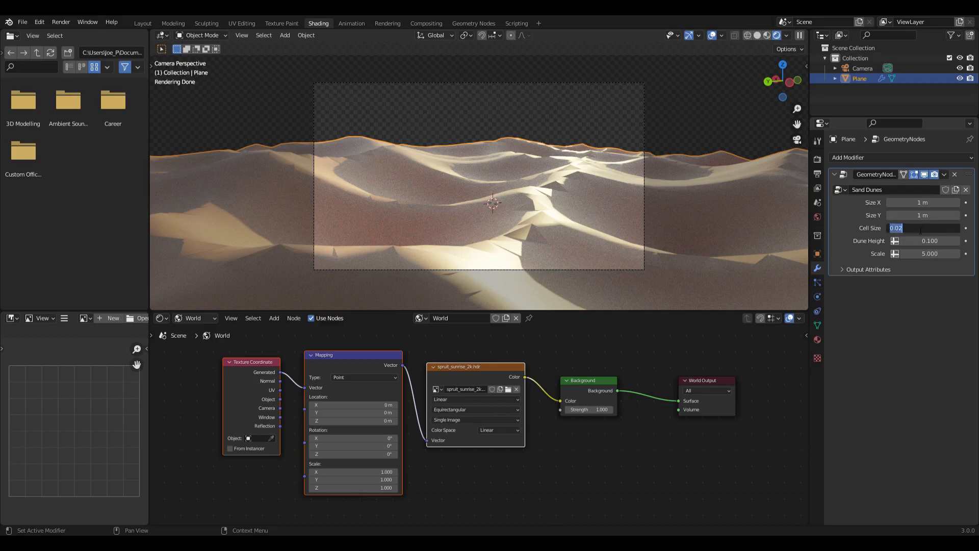
{"action": "key", "text": "BackSpace"}
{"action": "type", "text": "1"}
{"action": "key", "text": "Return"}
{"action": "double_click", "coordinate": [938, 231]}
{"action": "key", "text": "BackSpace"}
{"action": "type", "text": "05"}
{"action": "key", "text": "Return"}
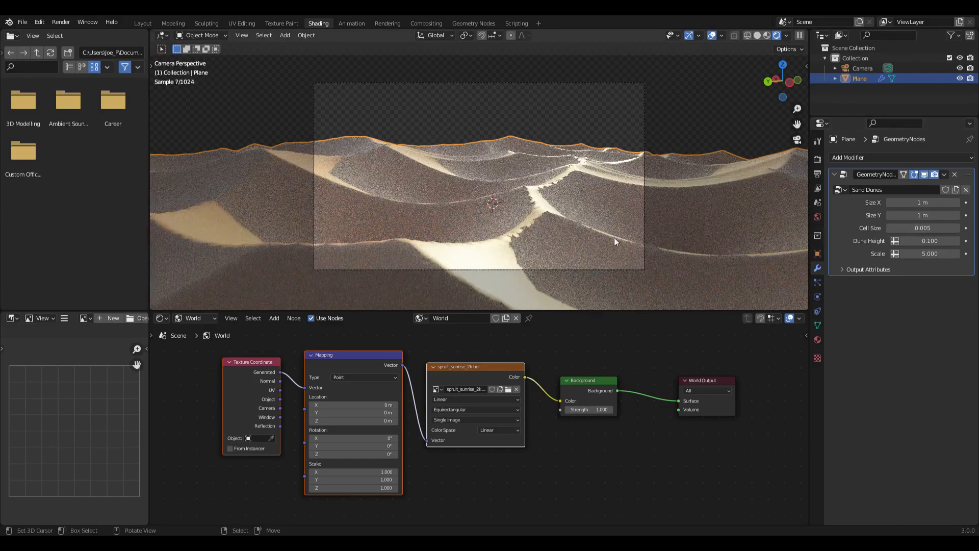
Step: Move the camera backwards along its local Z axis by about 0.09 m
{"action": "left_click", "coordinate": [567, 269]}
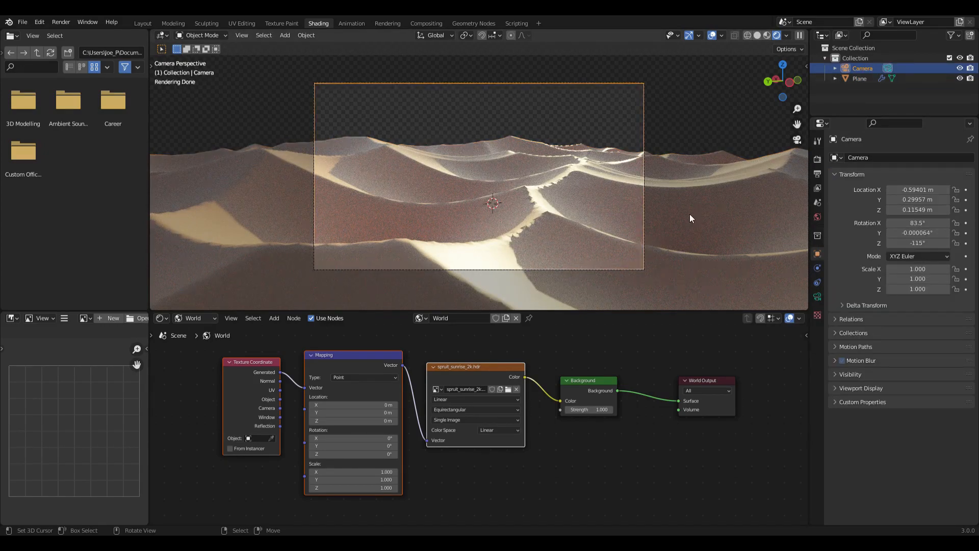
{"action": "key", "text": "g"}
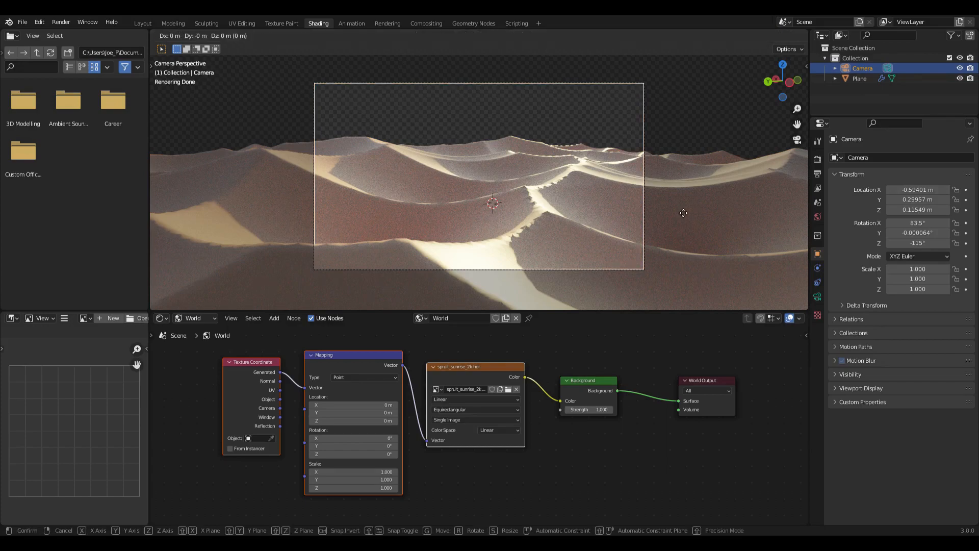
{"action": "key", "text": "z"}
{"action": "key", "text": "z"}
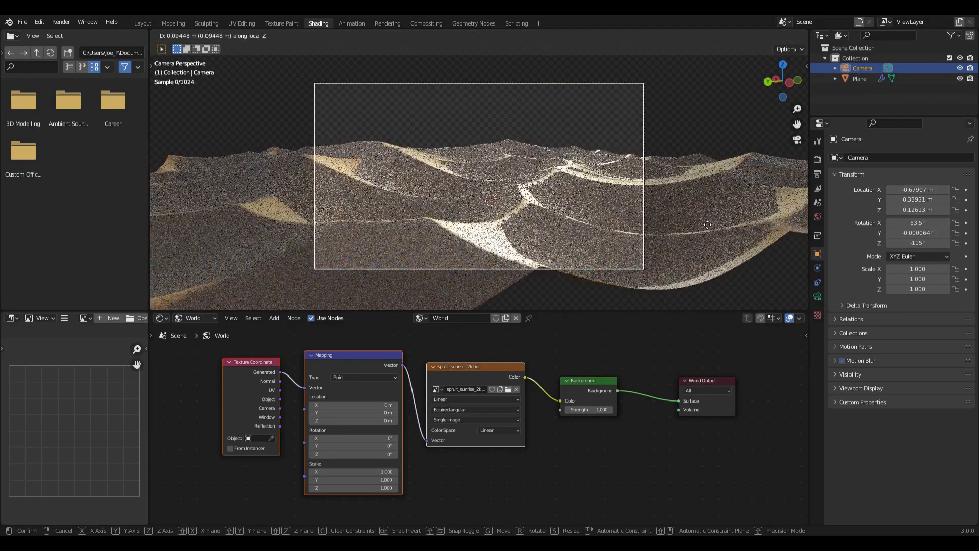
{"action": "left_click", "coordinate": [702, 219]}
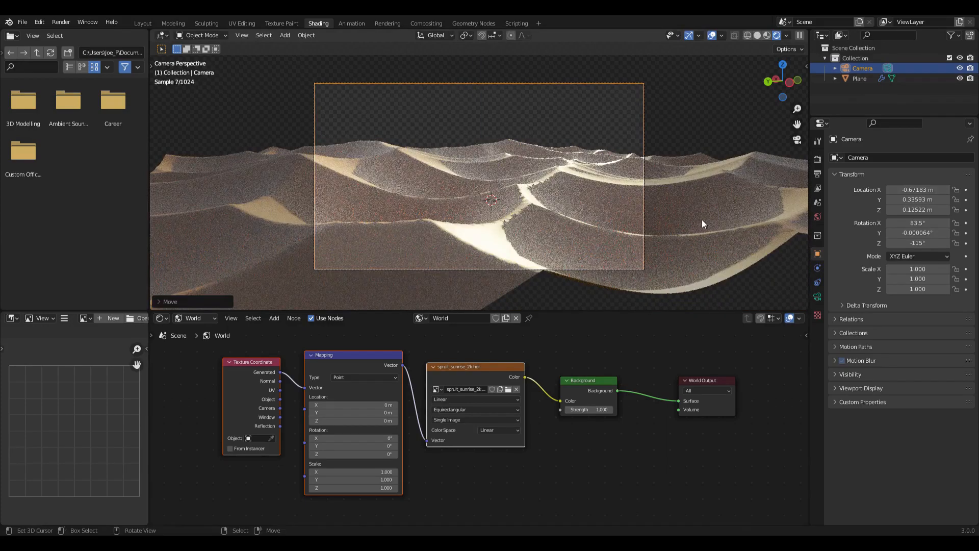
{"action": "left_click", "coordinate": [644, 176]}
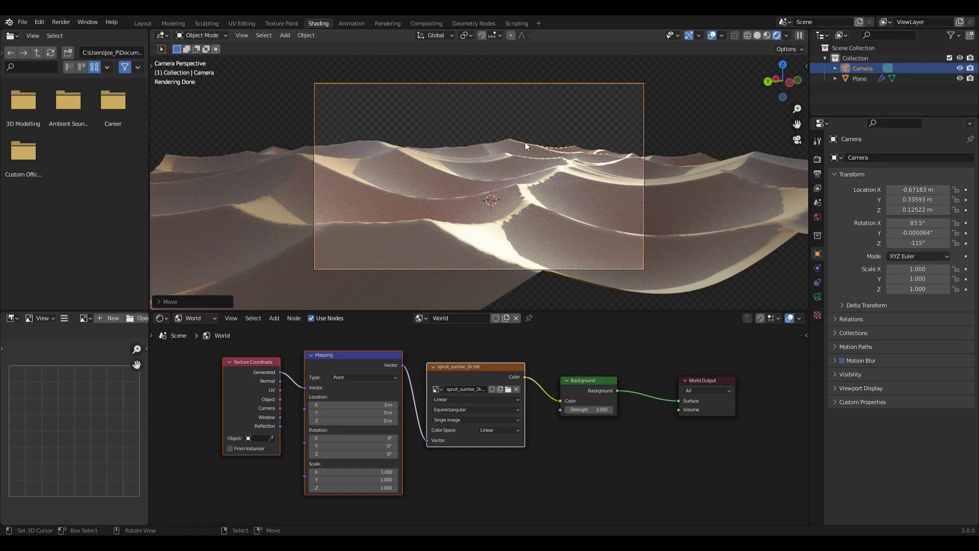
{"action": "key", "text": "g"}
{"action": "key", "text": "z"}
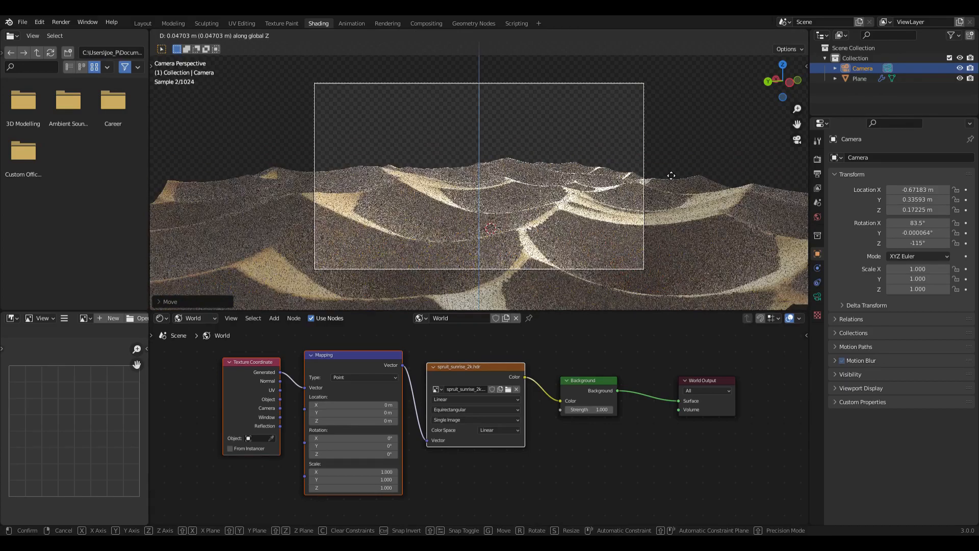
{"action": "key", "text": "z"}
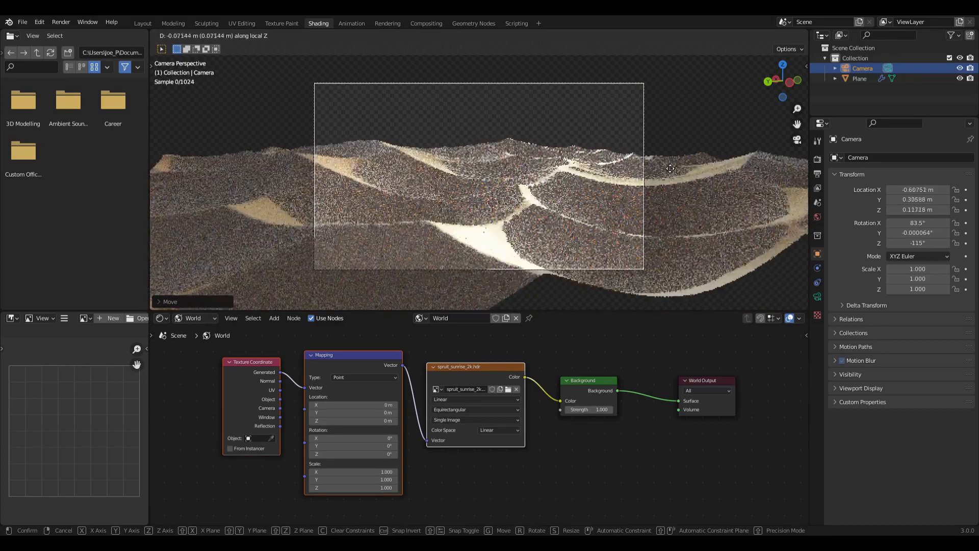
{"action": "left_click", "coordinate": [666, 183]}
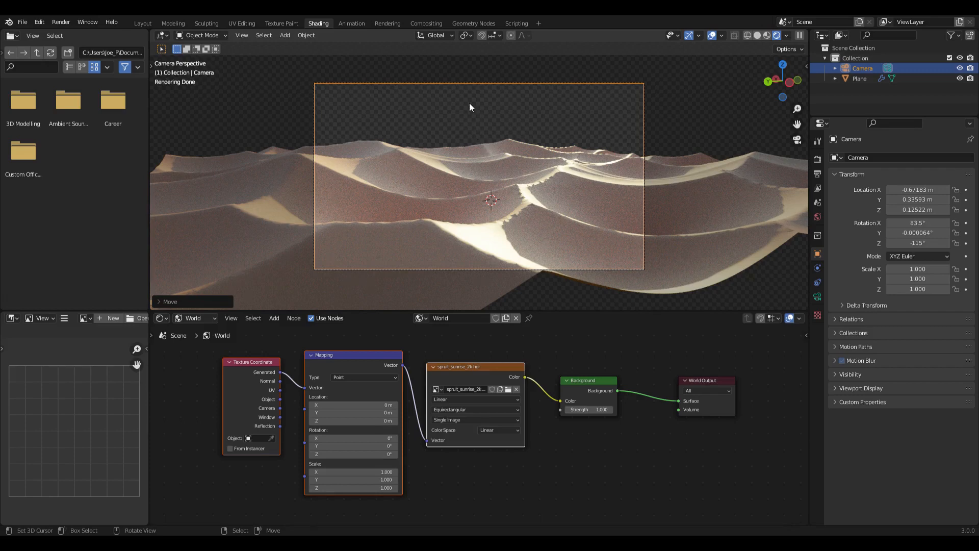
Step: Select the dunes plane and switch the shader editor from World to Object for its Sand Dunes material
{"action": "left_click", "coordinate": [429, 170]}
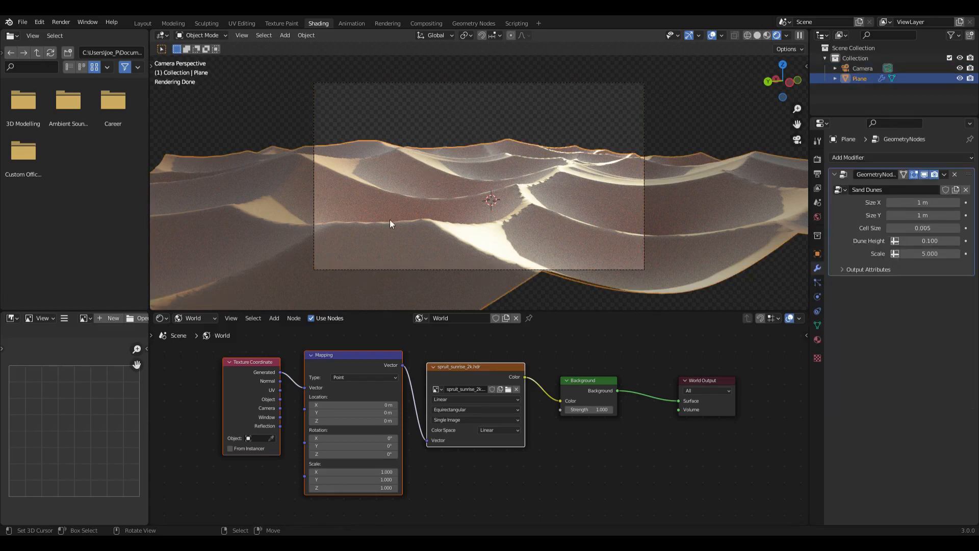
{"action": "left_click", "coordinate": [196, 320]}
{"action": "left_click", "coordinate": [193, 329]}
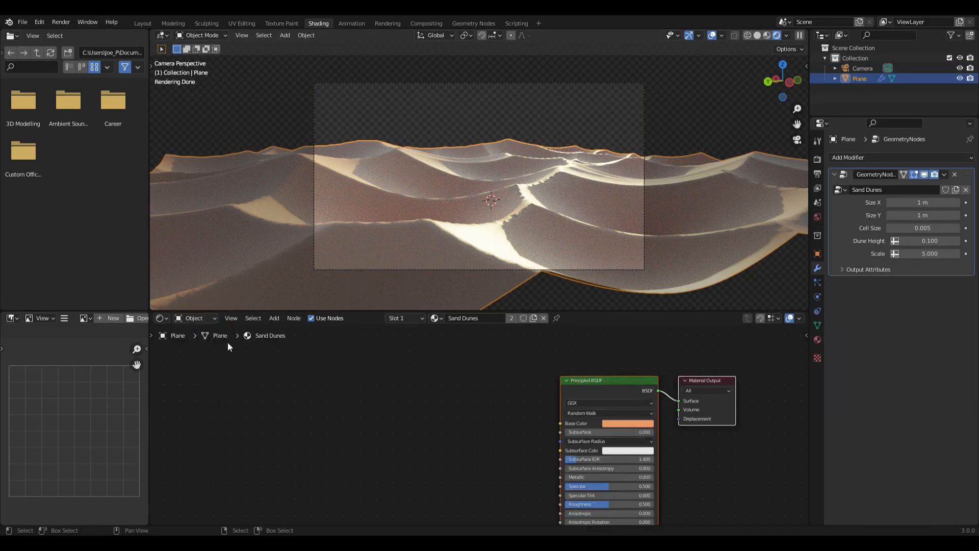
{"action": "left_click", "coordinate": [504, 396]}
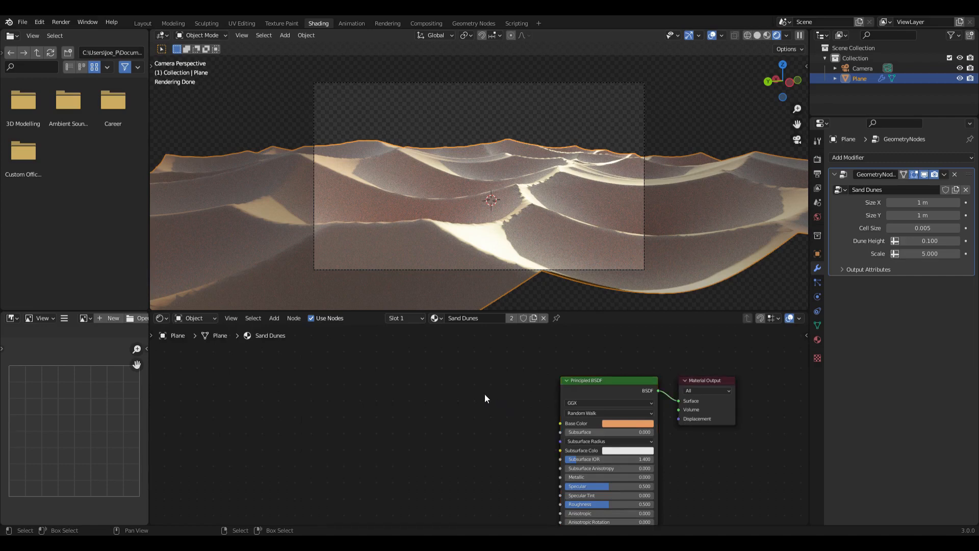
{"action": "middle_click_drag", "start_coordinate": [485, 398], "coordinate": [435, 373]}
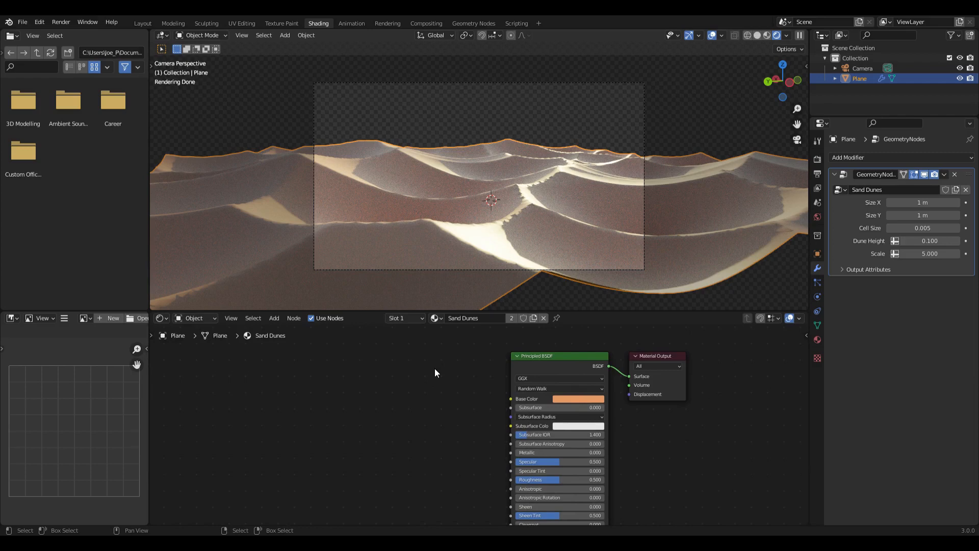
Step: Add a Fresnel node in the free space before the Principled BSDF of the Sand Dunes material
{"action": "key", "text": "shift+a"}
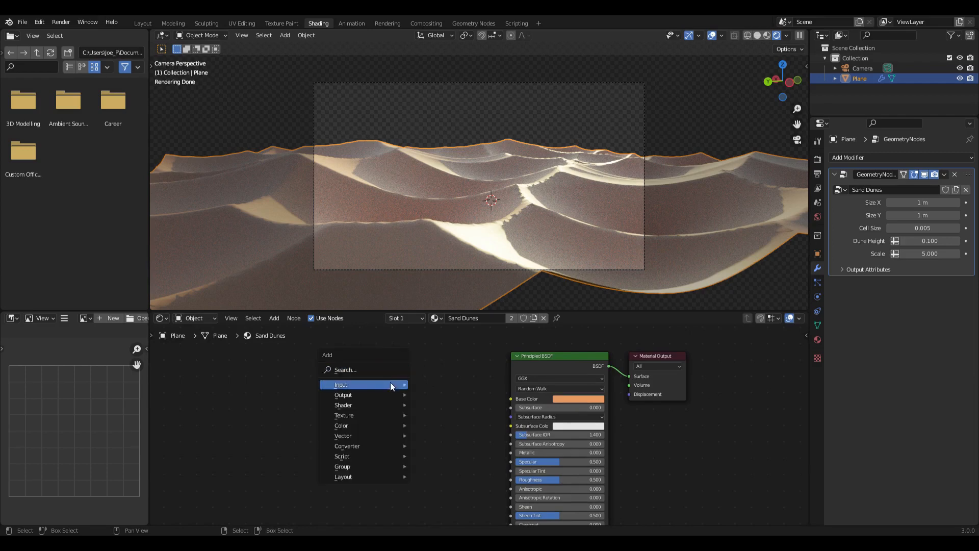
{"action": "mouse_move", "coordinate": [386, 384]}
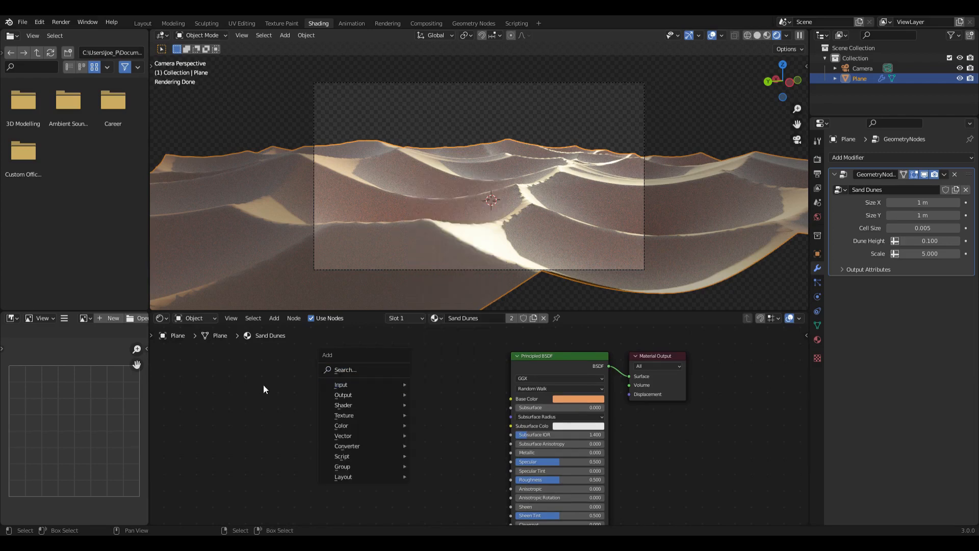
{"action": "key", "text": "shift+a"}
{"action": "mouse_move", "coordinate": [350, 400]}
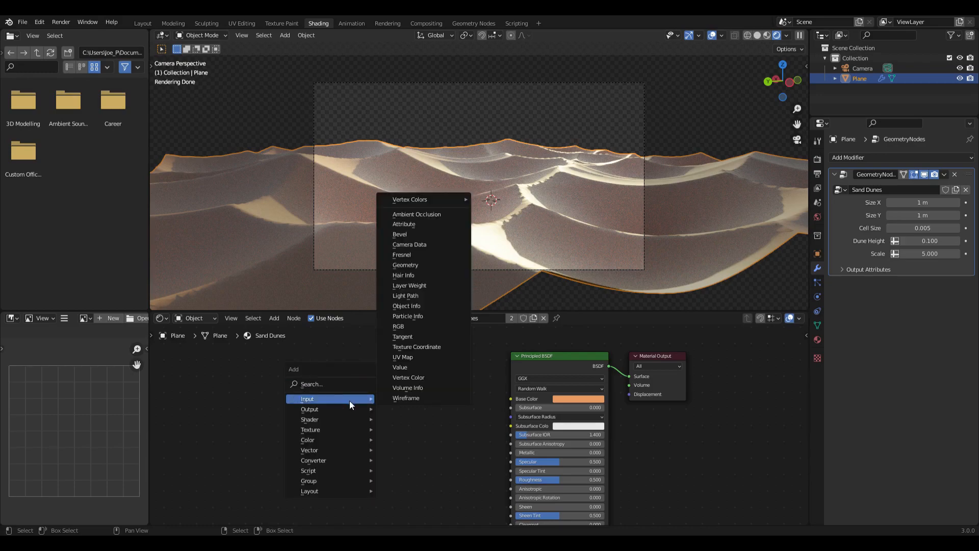
{"action": "left_click", "coordinate": [405, 255]}
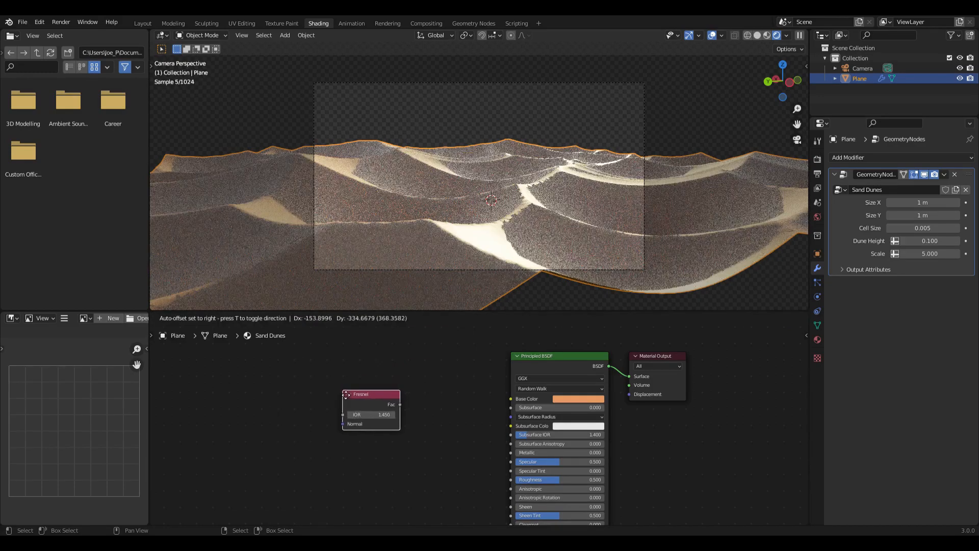
{"action": "left_click", "coordinate": [328, 387]}
{"action": "left_click_drag", "start_coordinate": [376, 386], "coordinate": [367, 378]}
{"action": "left_click", "coordinate": [405, 367]}
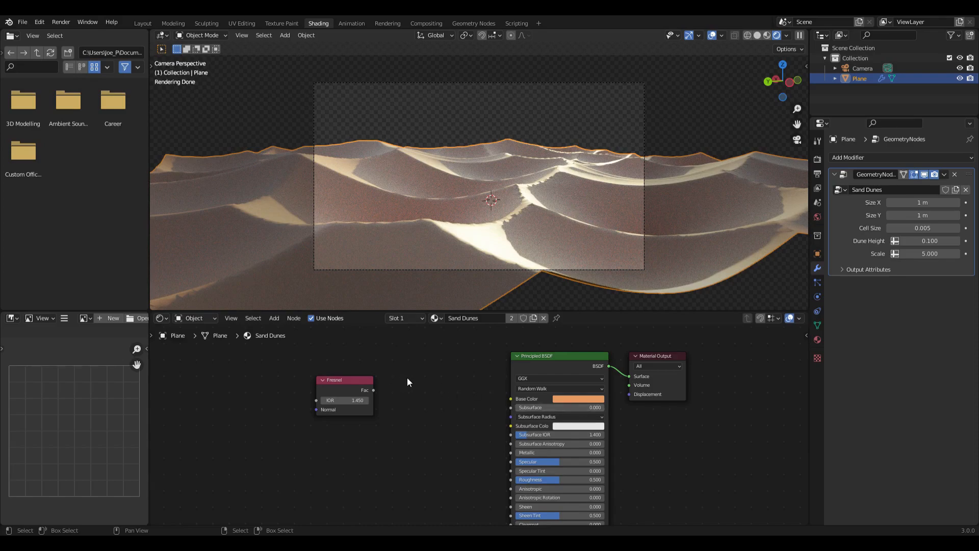
Step: Add a MixRGB node set to Overlay, with the Fresnel Fac output connected to its Color2 input
{"action": "key", "text": "shift+a"}
{"action": "mouse_move", "coordinate": [396, 419]}
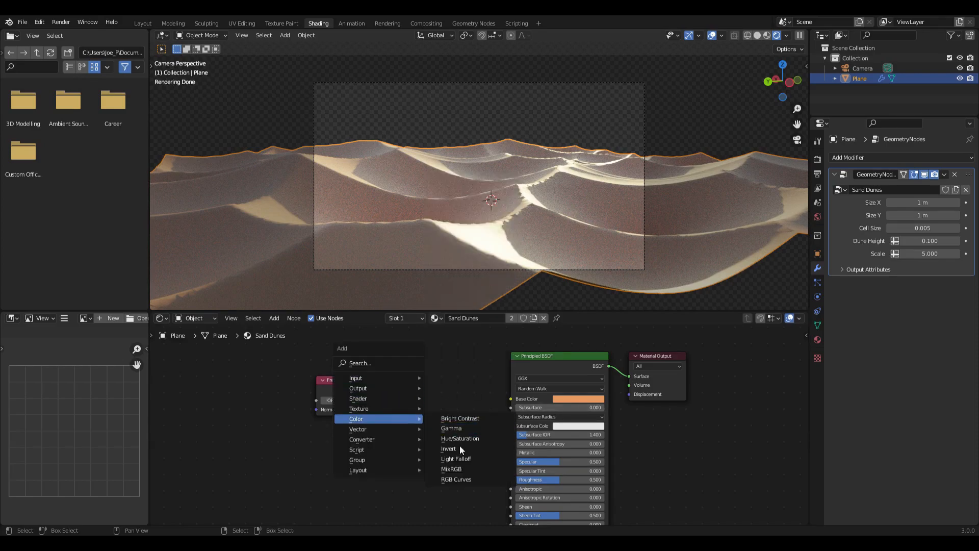
{"action": "left_click", "coordinate": [451, 468]}
{"action": "left_click", "coordinate": [379, 383]}
{"action": "left_click_drag", "start_coordinate": [374, 390], "coordinate": [396, 424]}
{"action": "left_click", "coordinate": [424, 386]}
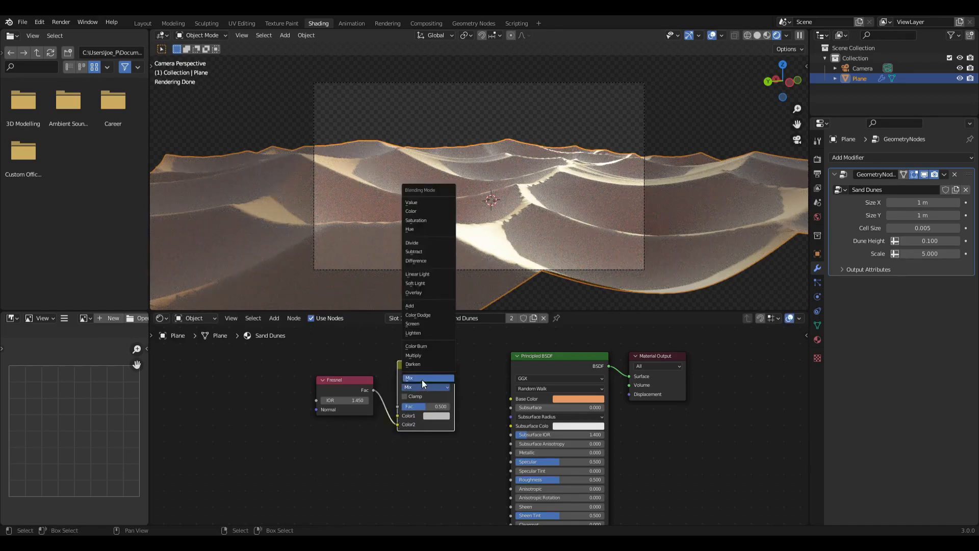
{"action": "left_click", "coordinate": [421, 292]}
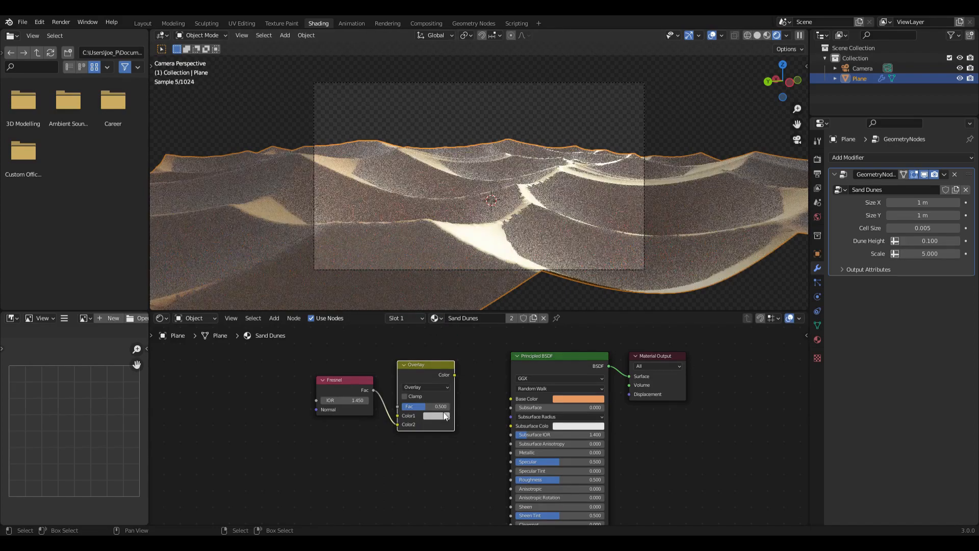
Step: Sample the Principled BSDF's orange base color into the Overlay node's Color1 and connect its Color output to Base Color
{"action": "left_click", "coordinate": [436, 415]}
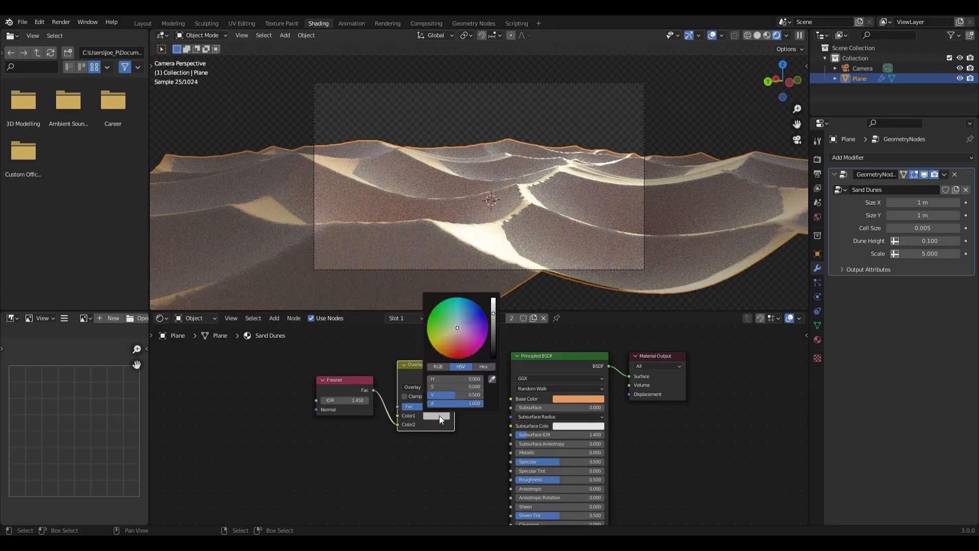
{"action": "left_click", "coordinate": [492, 378]}
{"action": "left_click", "coordinate": [574, 398]}
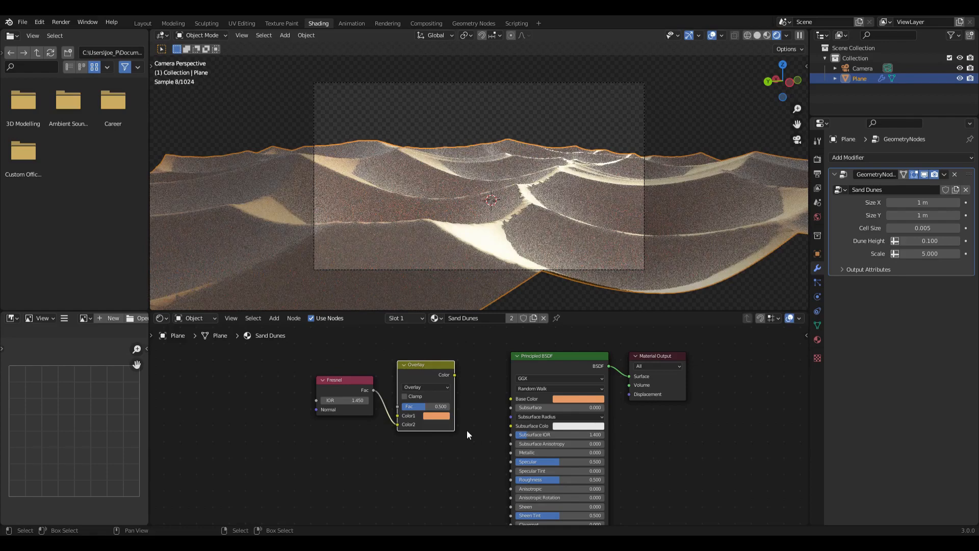
{"action": "left_click_drag", "start_coordinate": [454, 374], "coordinate": [510, 398]}
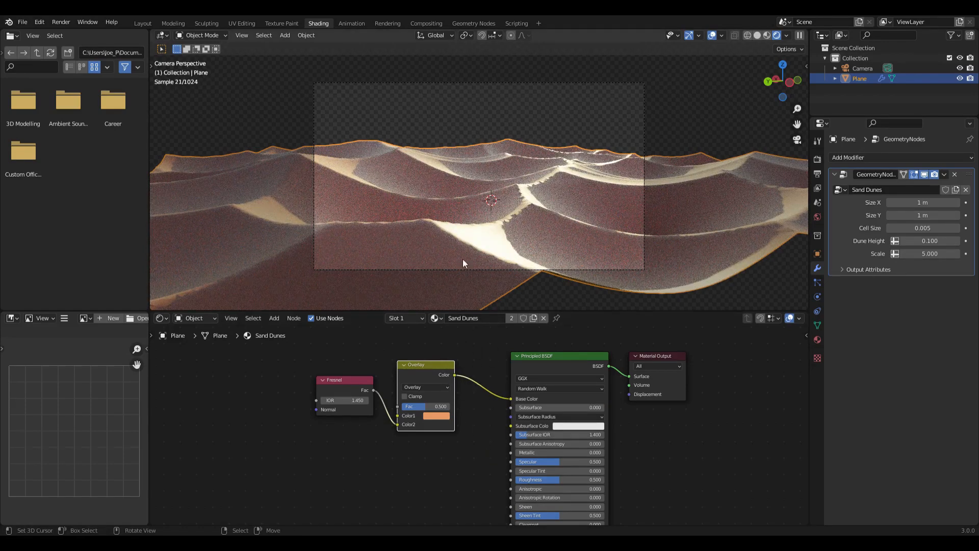
Step: Try paler and darker sand tones for the Overlay node's Color1
{"action": "left_click", "coordinate": [436, 415]}
{"action": "left_click_drag", "start_coordinate": [450, 340], "coordinate": [450, 340]}
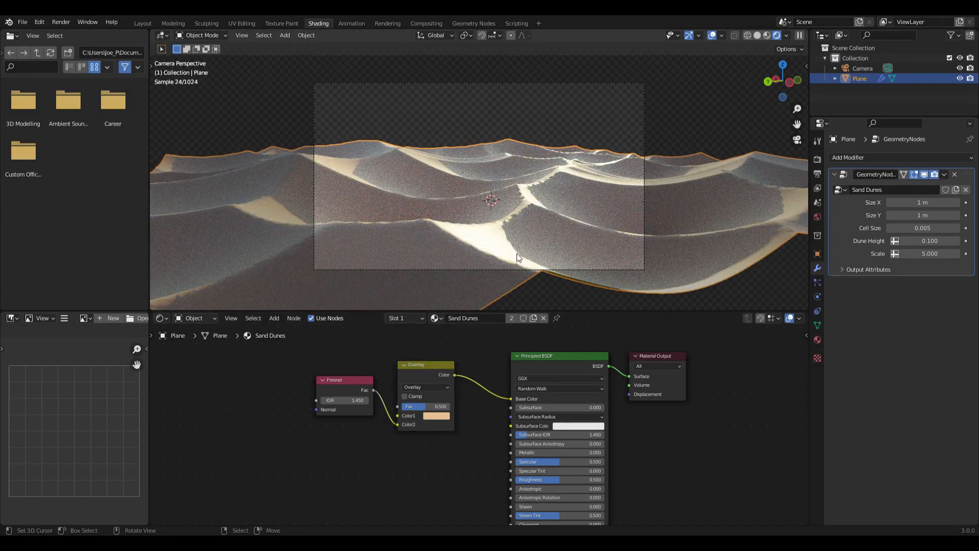
{"action": "left_click", "coordinate": [437, 415]}
{"action": "left_click_drag", "start_coordinate": [494, 311], "coordinate": [493, 317]}
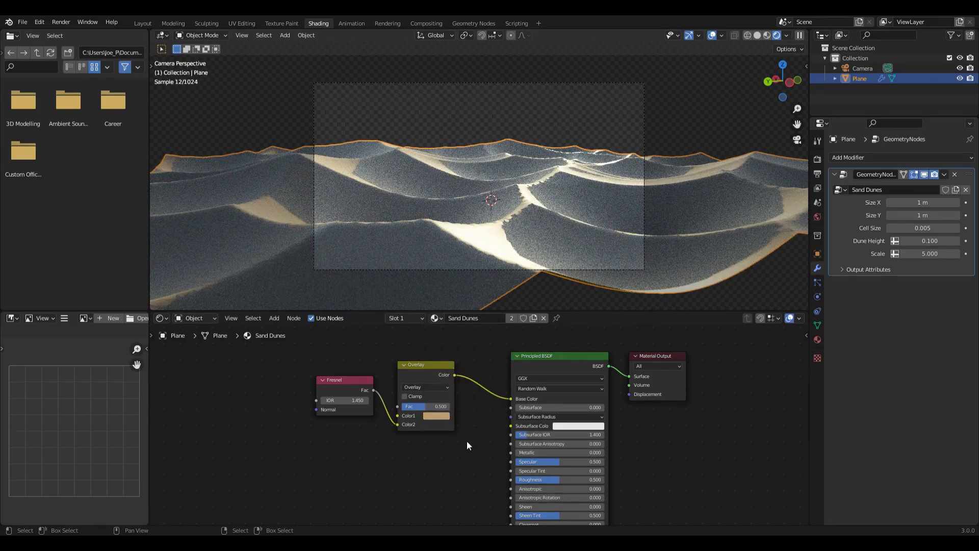
Step: Set the Overlay node's Color1 to the hex color A8815C
{"action": "left_click", "coordinate": [437, 418]}
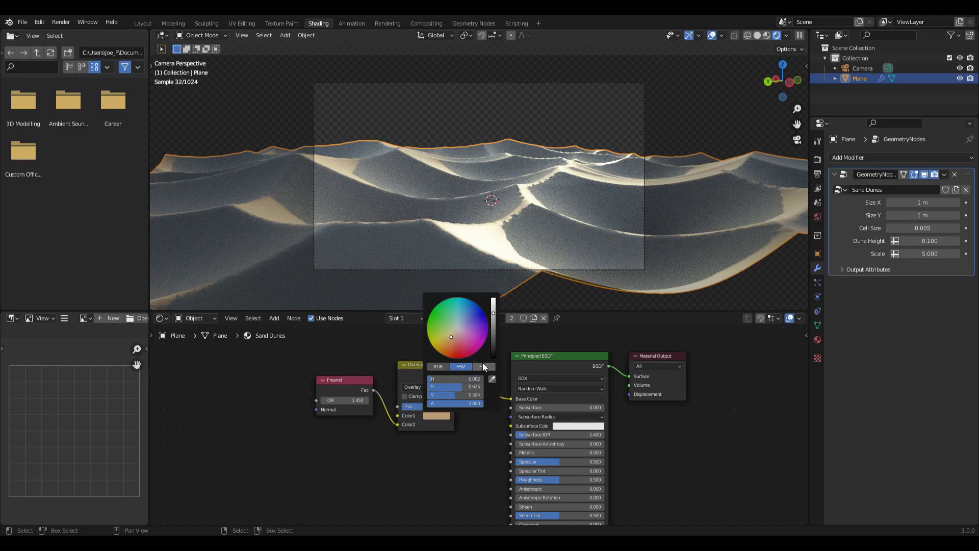
{"action": "left_click", "coordinate": [483, 366]}
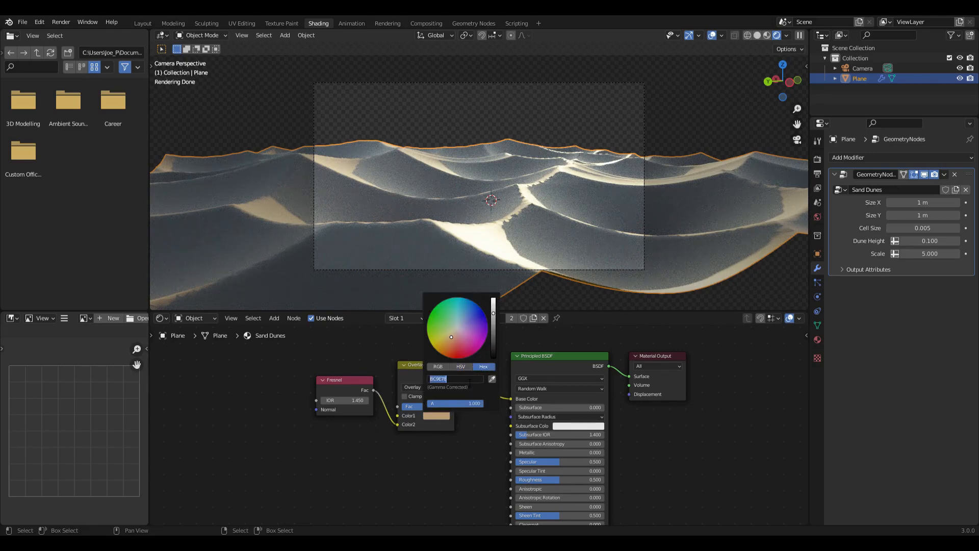
{"action": "type", "text": "A8815C"}
{"action": "key", "text": "Return"}
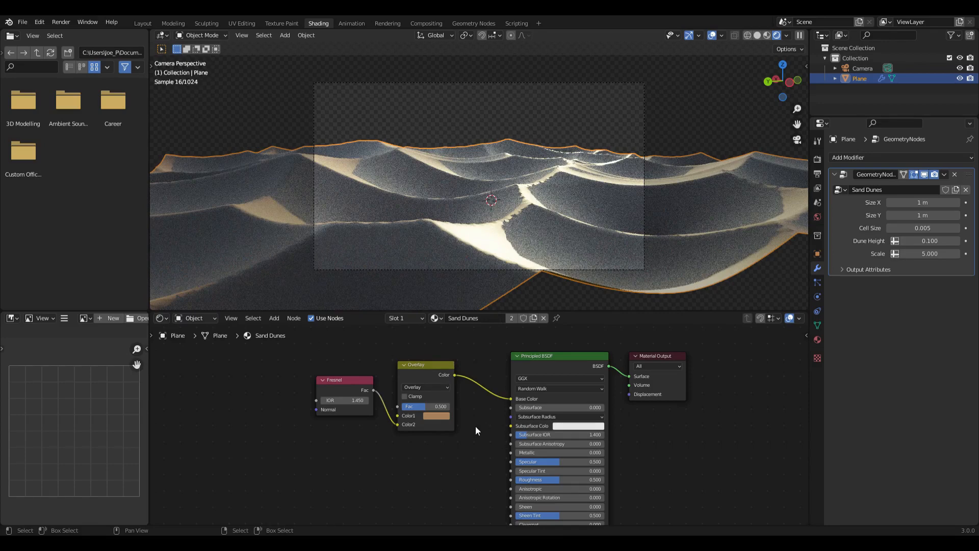
Step: Switch the shader editor to World and rotate the HDRI to about 73° around Z in the Mapping node
{"action": "left_click", "coordinate": [192, 316]}
{"action": "left_click", "coordinate": [197, 340]}
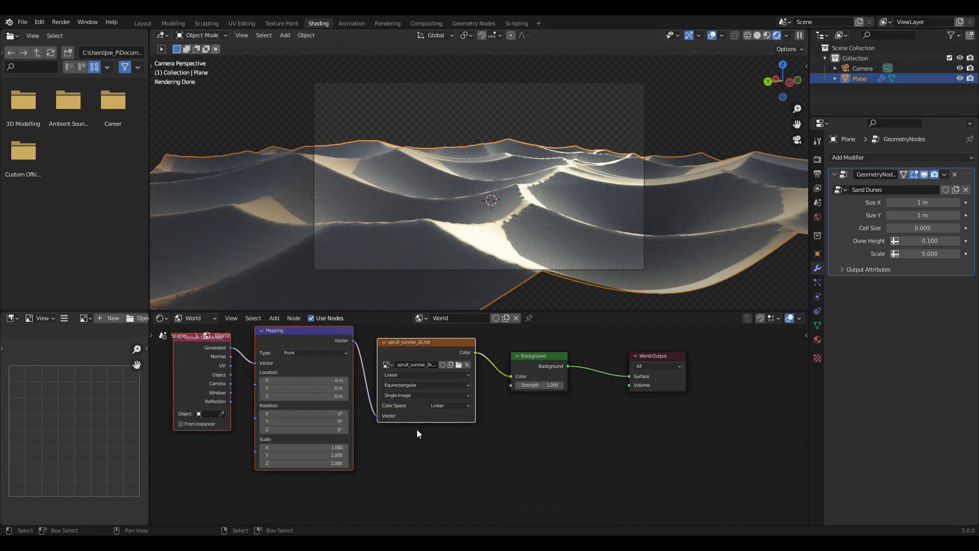
{"action": "key", "text": "Home"}
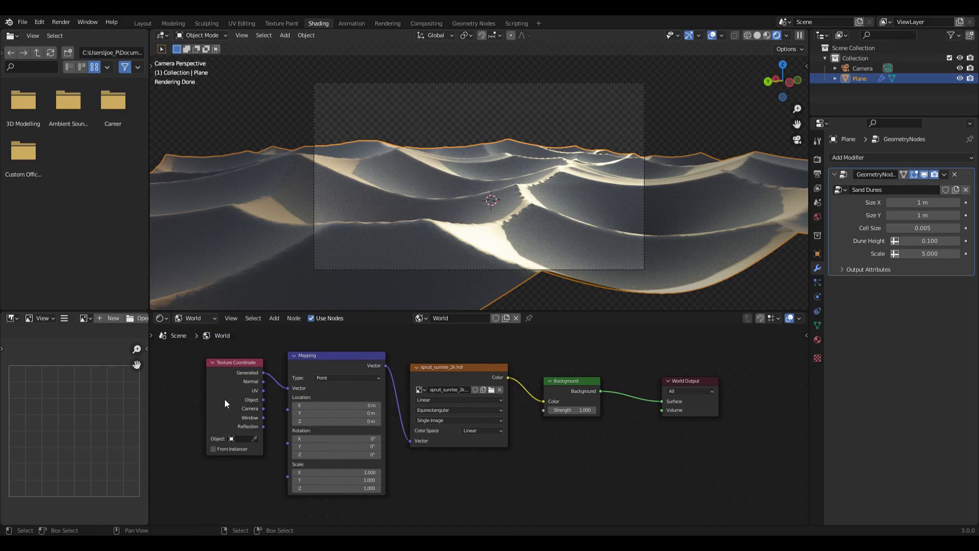
{"action": "middle_click_drag", "start_coordinate": [433, 502], "coordinate": [464, 502]}
{"action": "left_click_drag", "start_coordinate": [361, 453], "coordinate": [398, 453]}
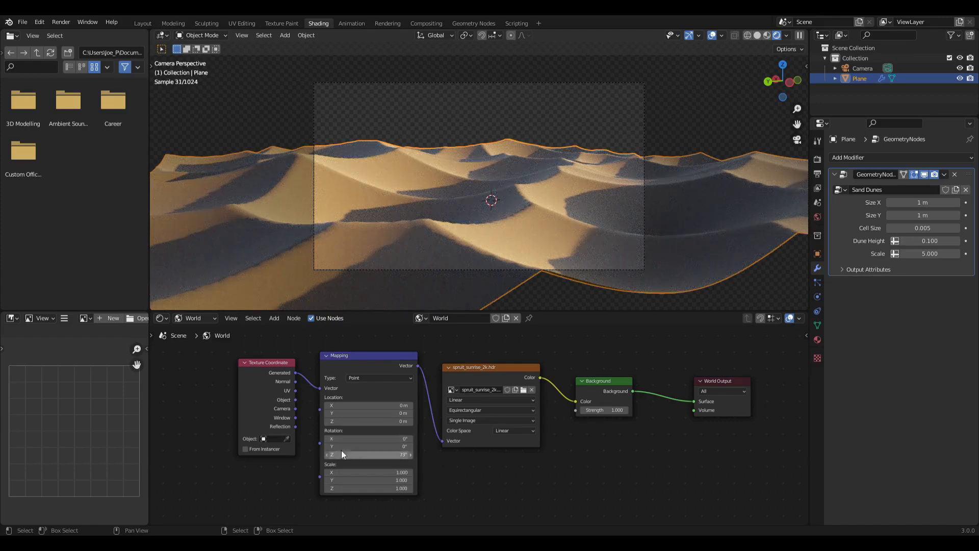
Step: Return to the Object shader and preview the outputs of the Fresnel, Overlay and Principled BSDF nodes in turn
{"action": "left_click", "coordinate": [187, 317]}
{"action": "left_click", "coordinate": [196, 329]}
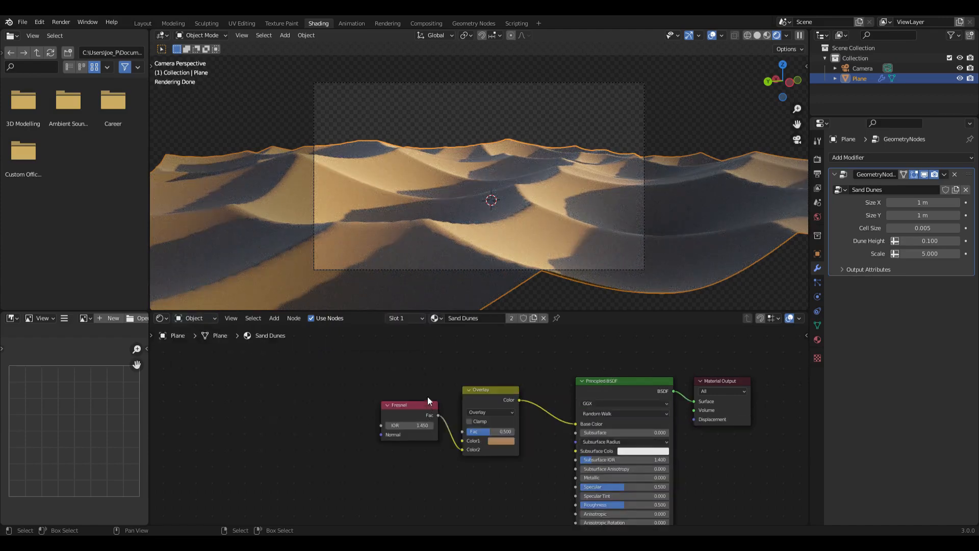
{"action": "middle_click_drag", "start_coordinate": [416, 409], "coordinate": [356, 367]}
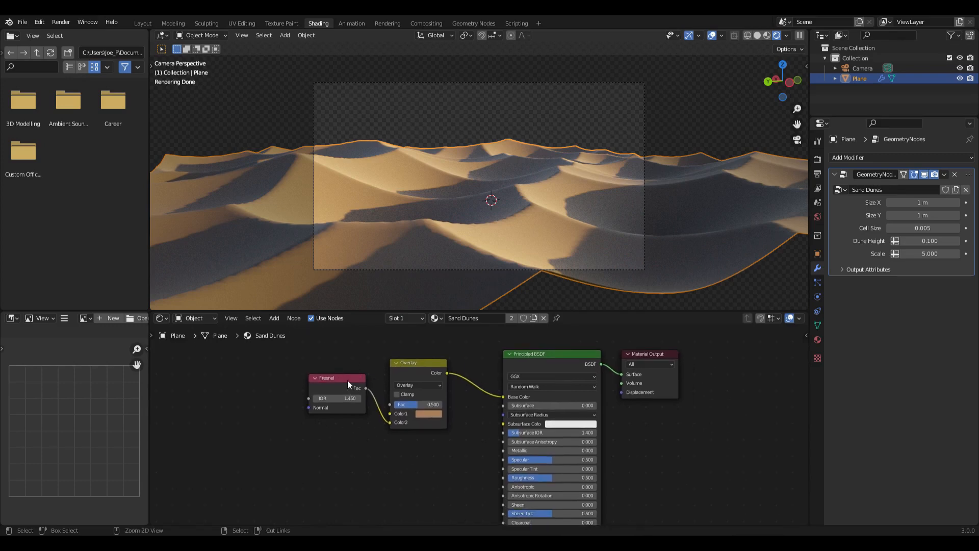
{"action": "left_click", "coordinate": [348, 380], "text": "ctrl+shift"}
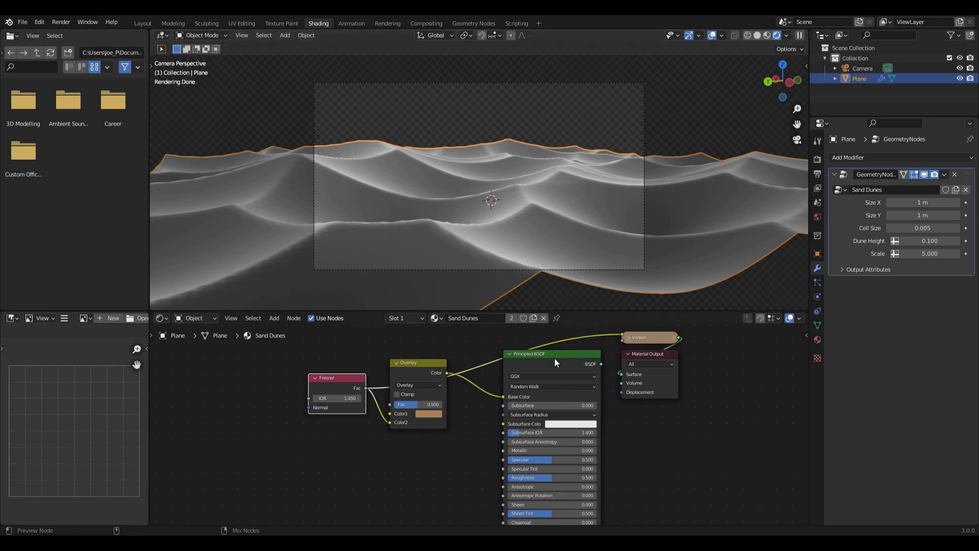
{"action": "left_click", "coordinate": [420, 362], "text": "ctrl+shift"}
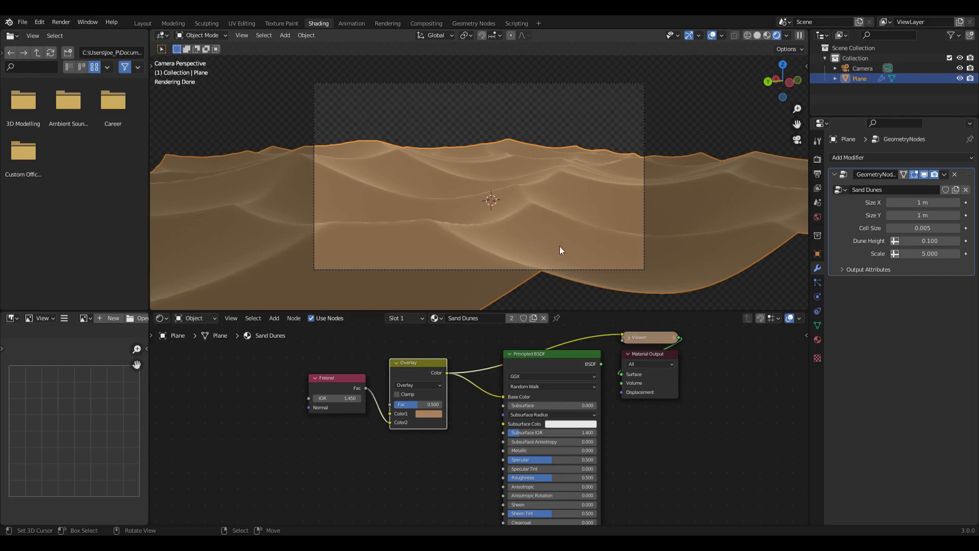
{"action": "left_click", "coordinate": [561, 357], "text": "ctrl+shift"}
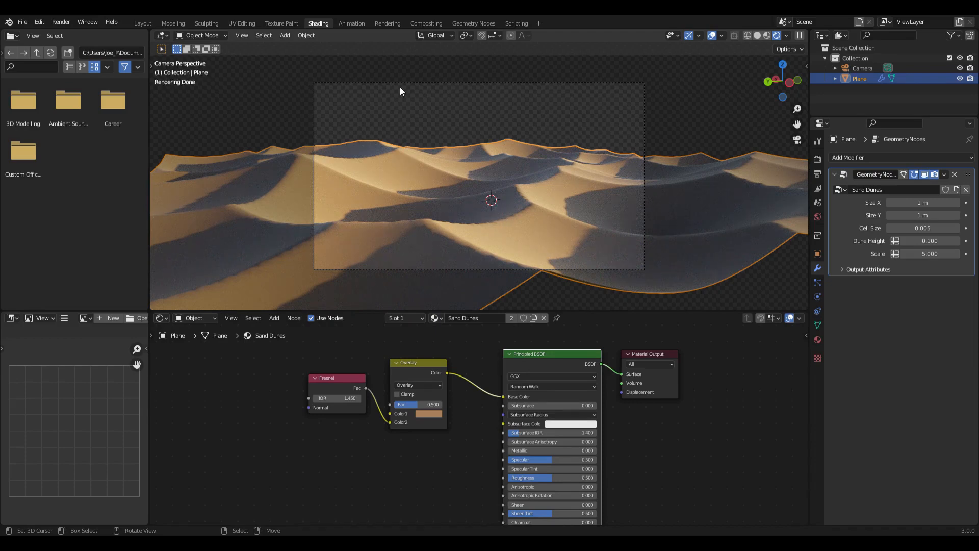
Step: Open the Geometry Nodes workspace and inspect the dunes through the camera and from above, with the Voronoi Texture nodes in view
{"action": "left_click", "coordinate": [469, 22]}
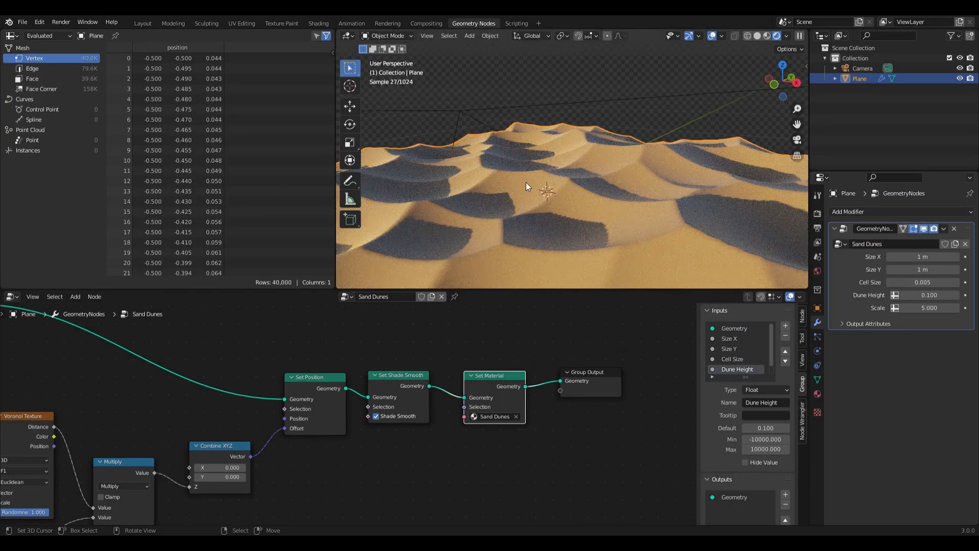
{"action": "key", "text": "KP_0"}
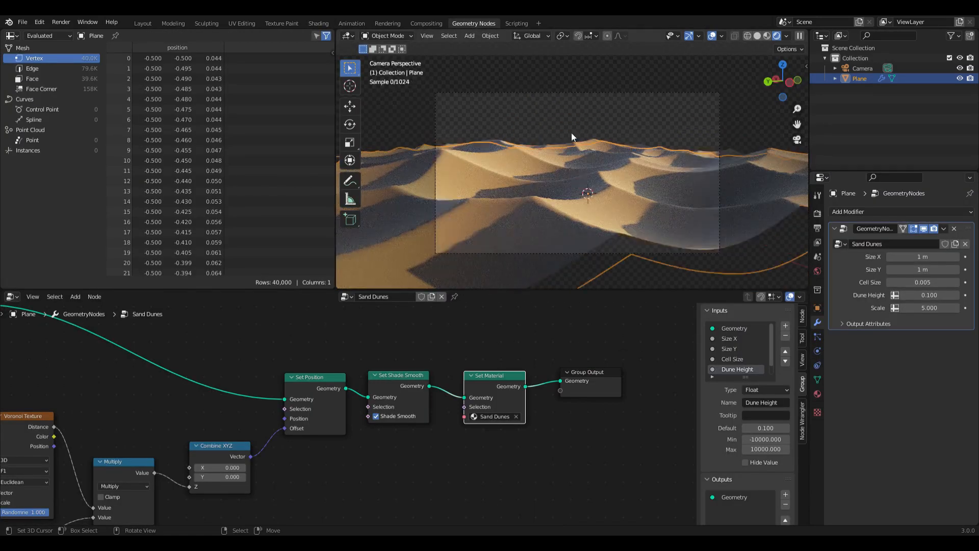
{"action": "scroll", "coordinate": [571, 132], "scroll_direction": "up", "scroll_amount": 2}
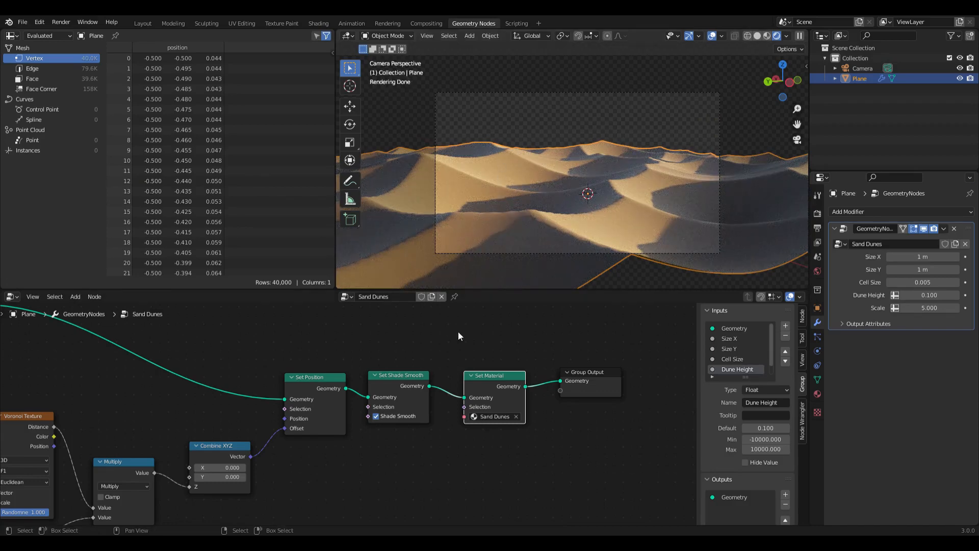
{"action": "scroll", "coordinate": [411, 350], "scroll_direction": "down", "scroll_amount": 3}
{"action": "middle_click_drag", "start_coordinate": [274, 366], "coordinate": [367, 362]}
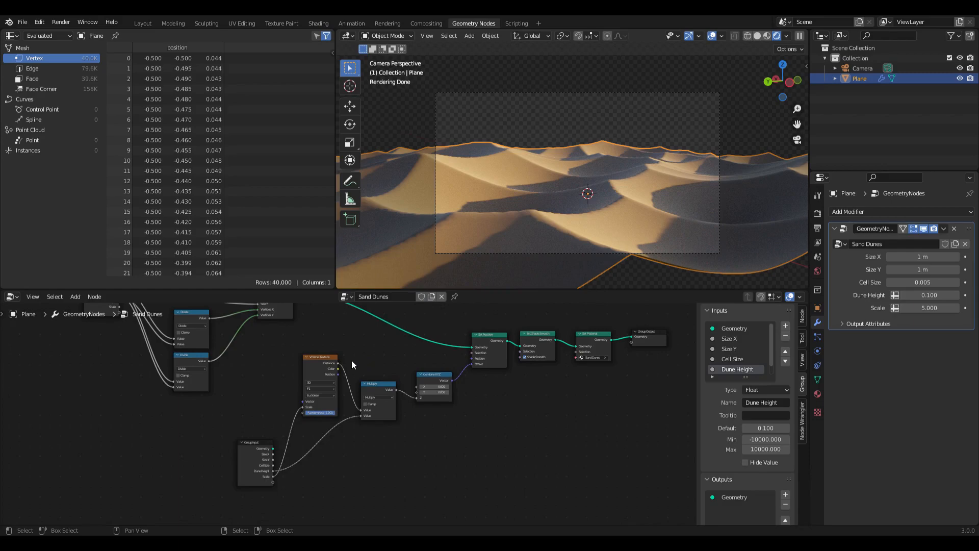
{"action": "middle_click_drag", "start_coordinate": [353, 367], "coordinate": [423, 353]}
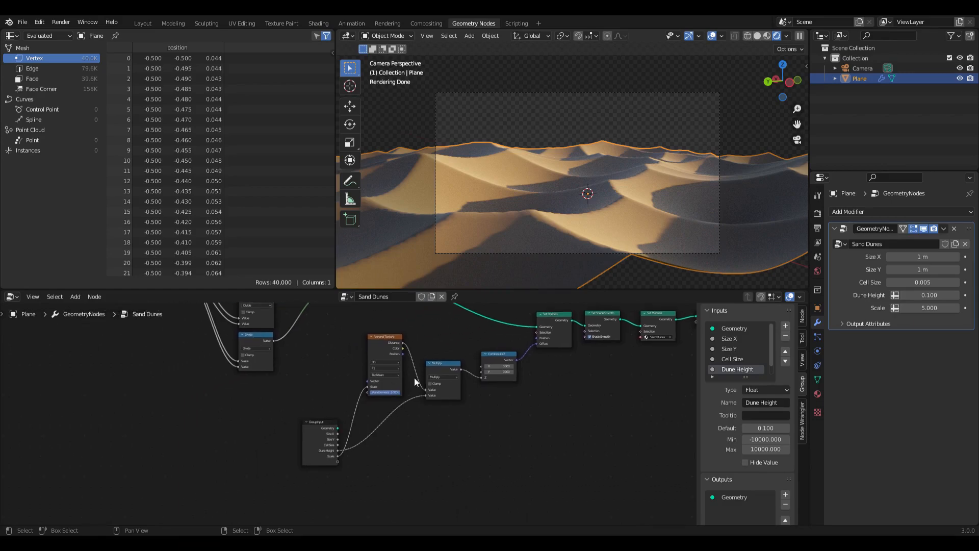
{"action": "middle_click_drag", "start_coordinate": [534, 277], "coordinate": [567, 209]}
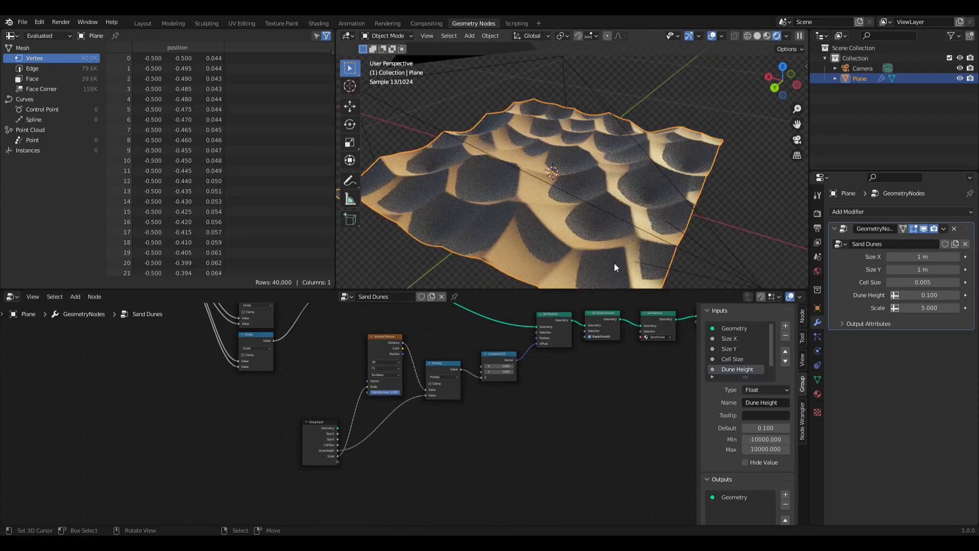
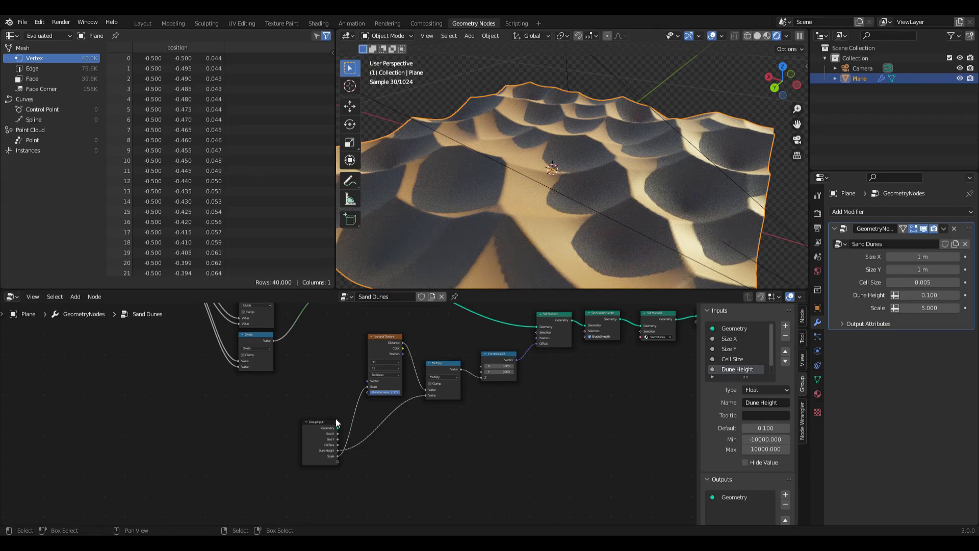
Step: Shift the Multiply node closer to Combine XYZ and add a Noise Texture node beside the lower Group Input node
{"action": "scroll", "coordinate": [328, 393], "scroll_direction": "down", "scroll_amount": 1}
{"action": "middle_click_drag", "start_coordinate": [328, 391], "coordinate": [311, 371]}
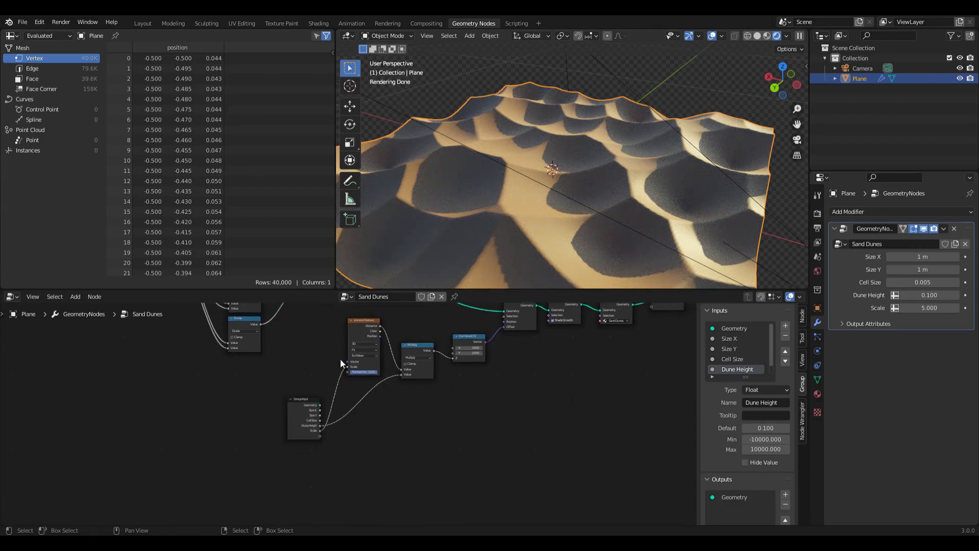
{"action": "left_click_drag", "start_coordinate": [420, 345], "coordinate": [432, 345]}
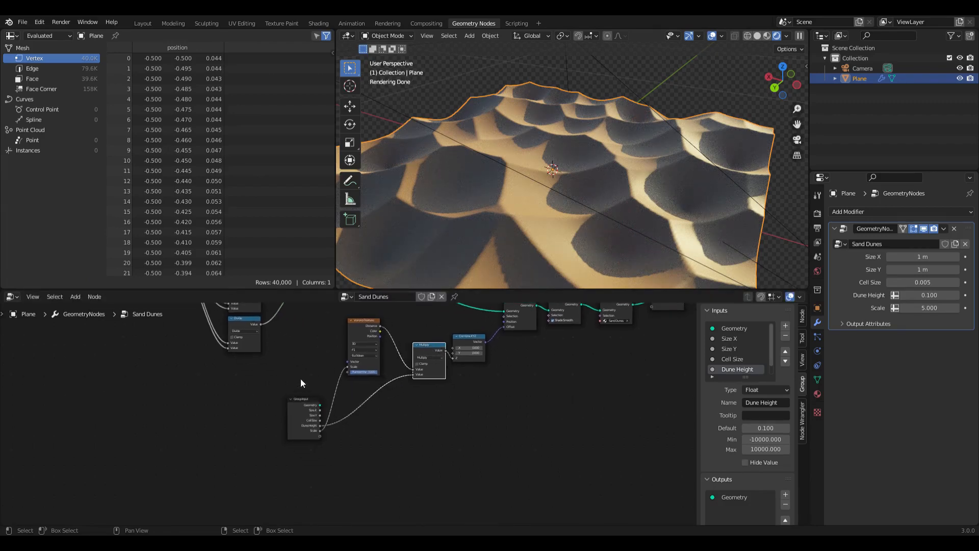
{"action": "left_click", "coordinate": [280, 365]}
{"action": "key", "text": "shift+a"}
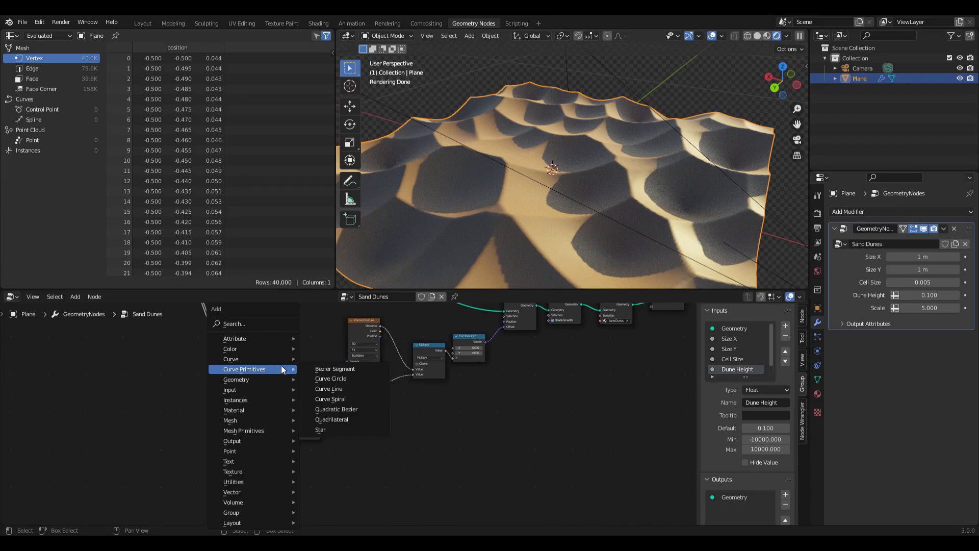
{"action": "mouse_move", "coordinate": [265, 471]}
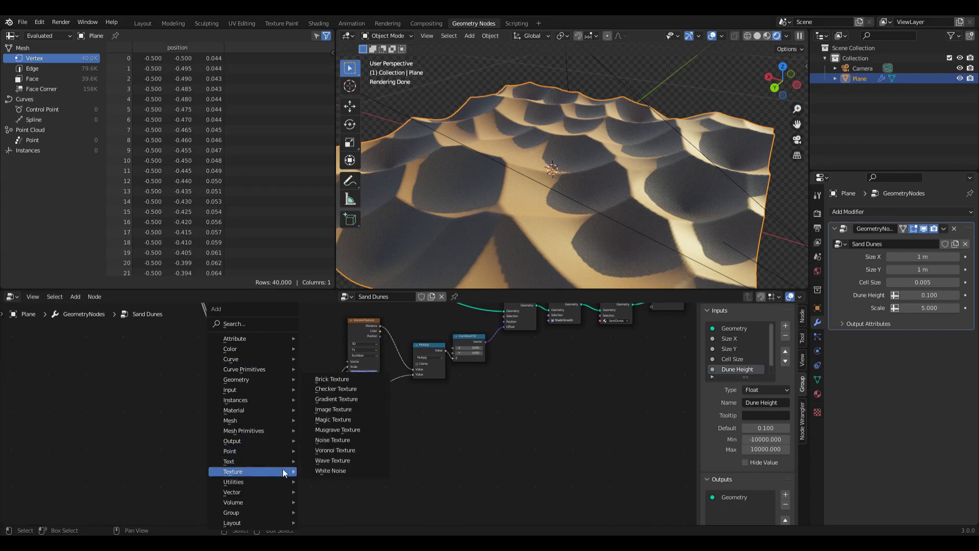
{"action": "left_click", "coordinate": [333, 440]}
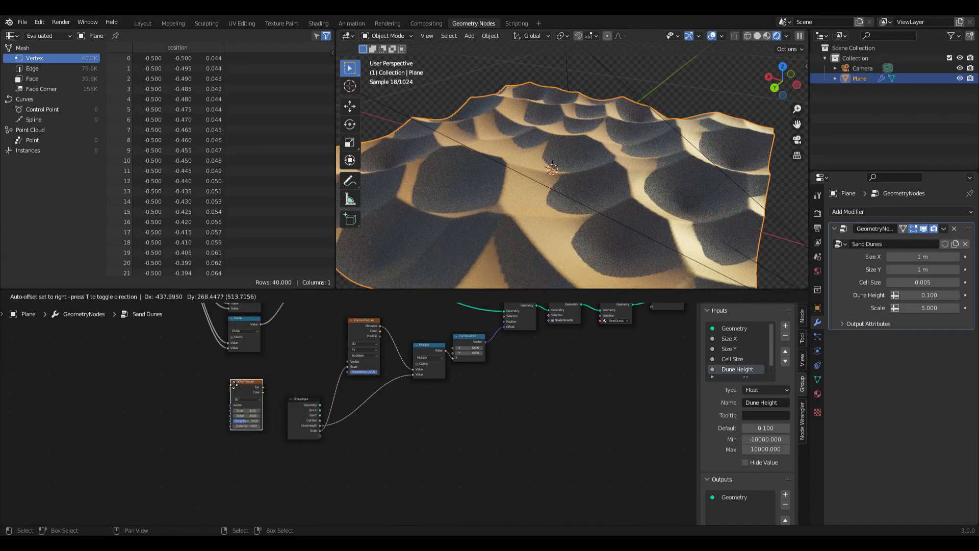
{"action": "left_click", "coordinate": [210, 402]}
Step: Connect the Noise Texture's Color output to the Voronoi Texture's Vector input and check the distorted dunes
{"action": "middle_click_drag", "start_coordinate": [253, 364], "coordinate": [317, 386]}
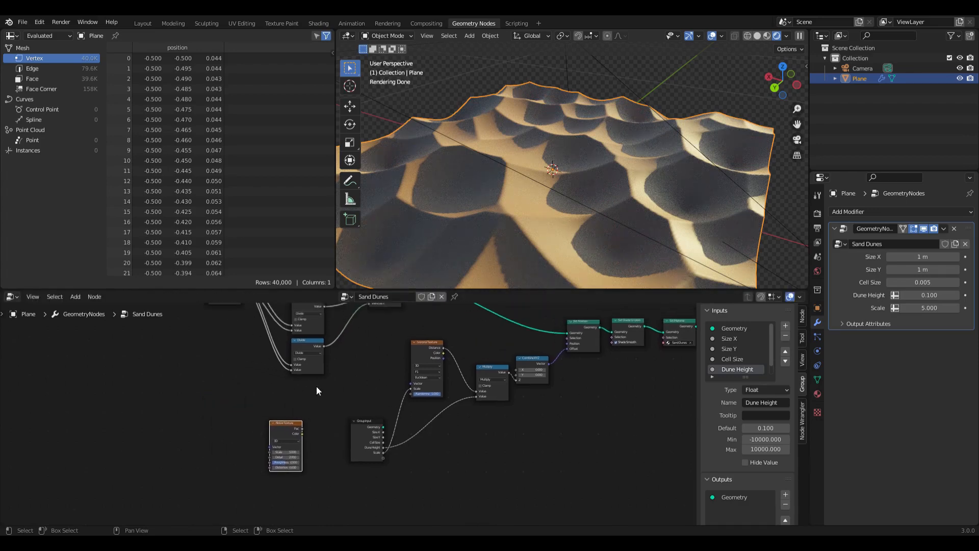
{"action": "scroll", "coordinate": [320, 409], "scroll_direction": "up", "scroll_amount": 1}
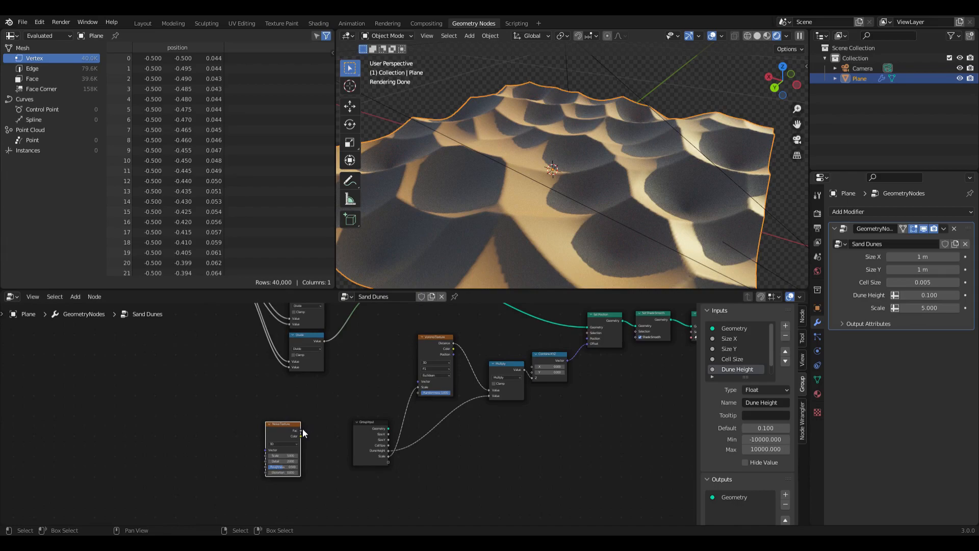
{"action": "left_click_drag", "start_coordinate": [302, 435], "coordinate": [417, 384]}
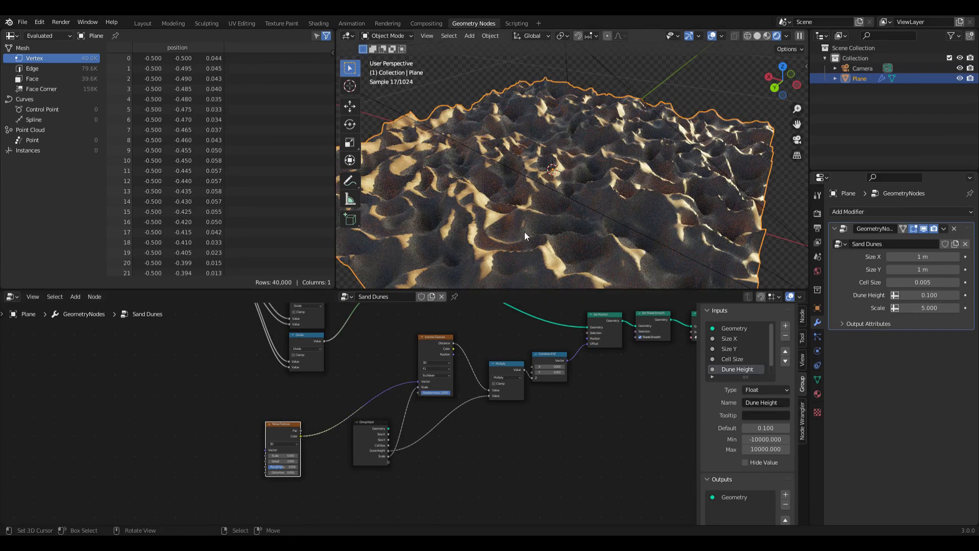
{"action": "middle_click_drag", "start_coordinate": [524, 173], "coordinate": [519, 236]}
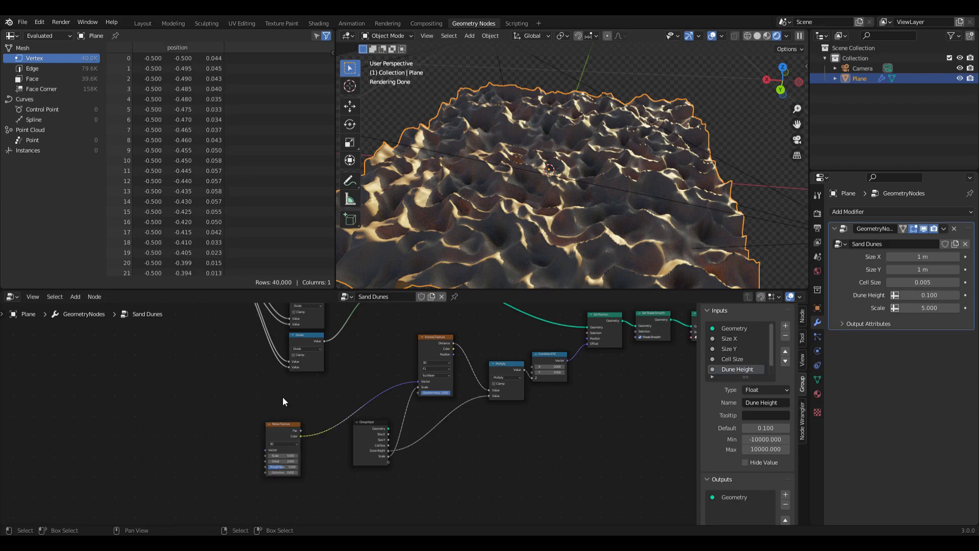
Step: Add a Position input node directly above the Noise Texture node
{"action": "key", "text": "shift+a"}
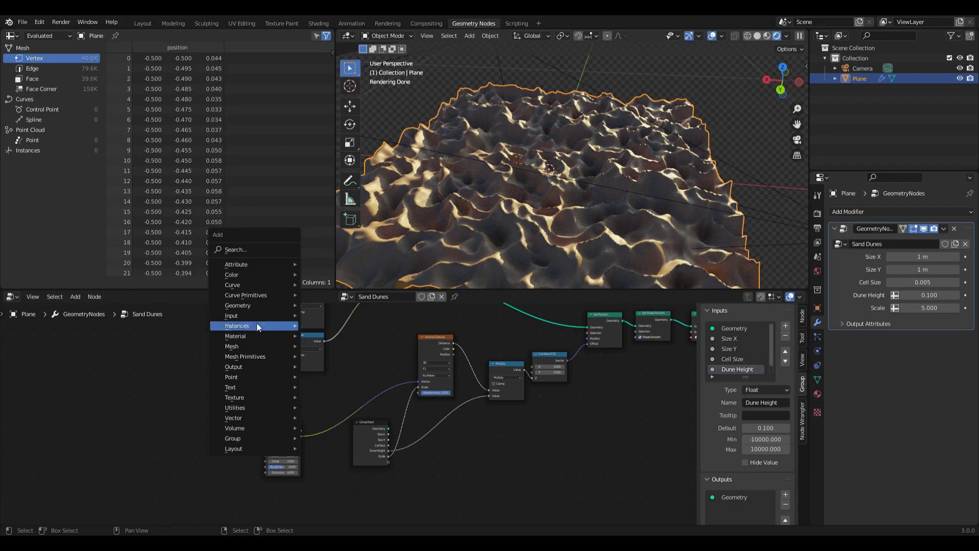
{"action": "mouse_move", "coordinate": [247, 313]}
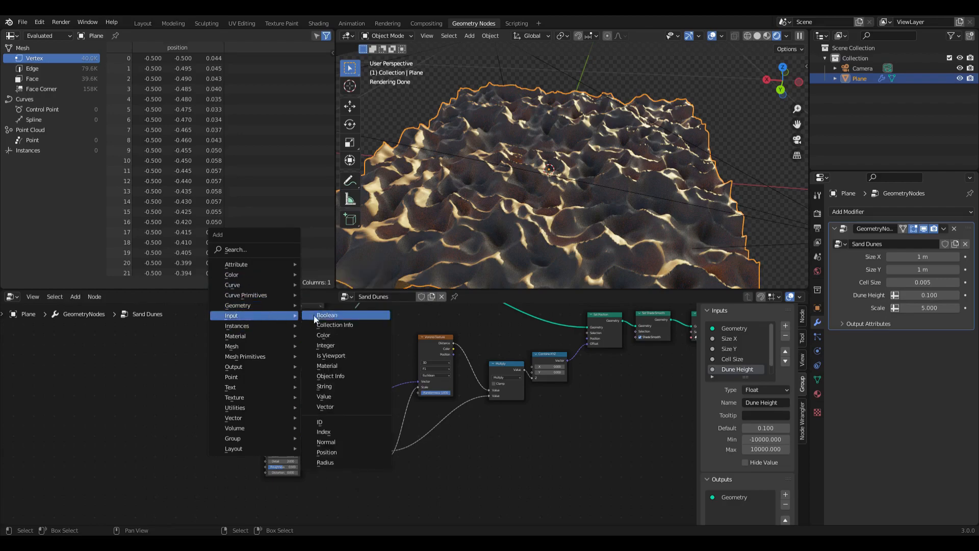
{"action": "left_click", "coordinate": [326, 452]}
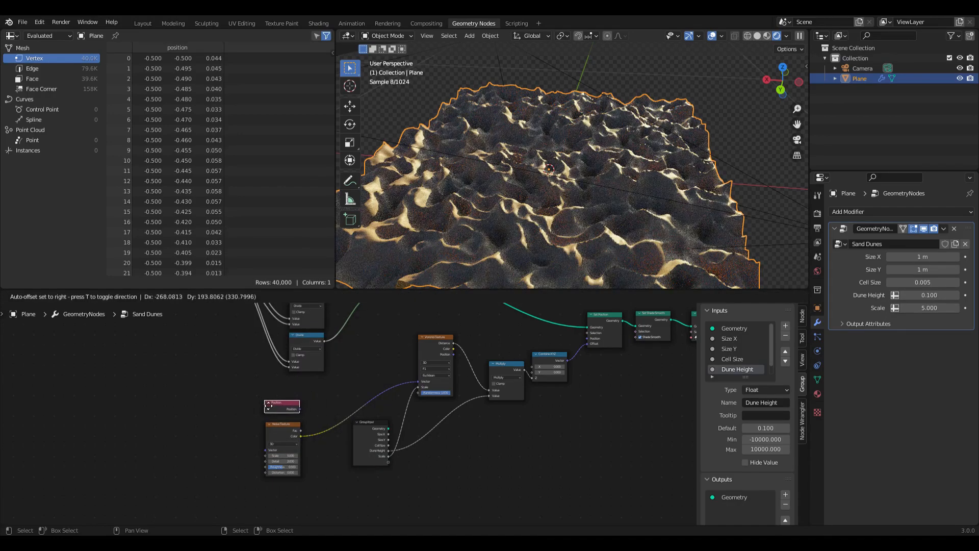
{"action": "left_click", "coordinate": [270, 404]}
{"action": "scroll", "coordinate": [326, 388], "scroll_direction": "up", "scroll_amount": 2}
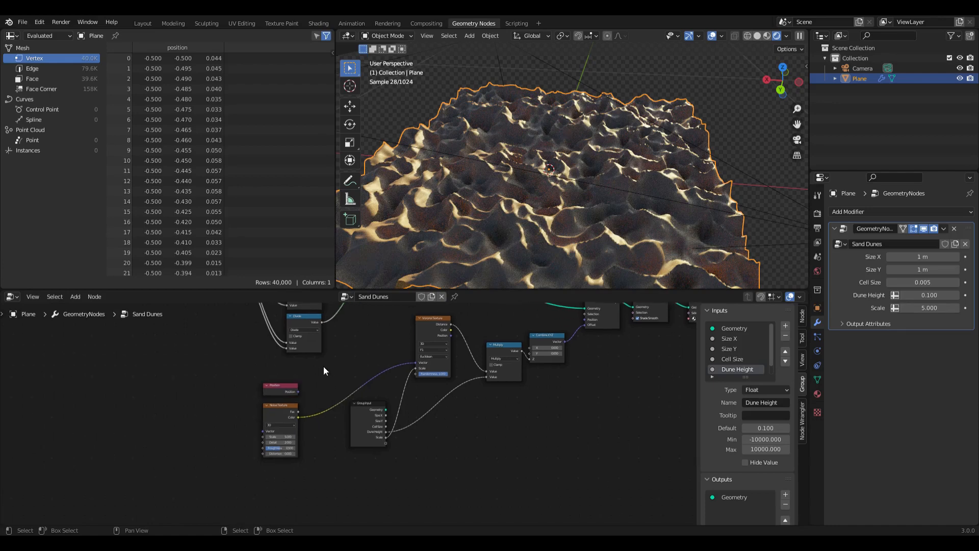
Step: Insert a MixRGB node before the Voronoi Texture's Vector input, with Position feeding Color1 and the Noise Texture's Color feeding Color2
{"action": "key", "text": "shift+a"}
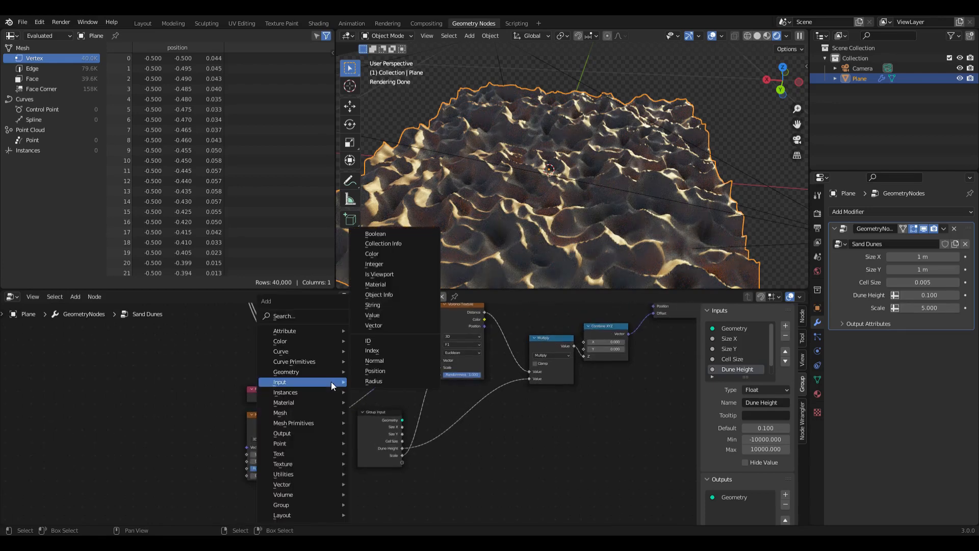
{"action": "mouse_move", "coordinate": [307, 344]}
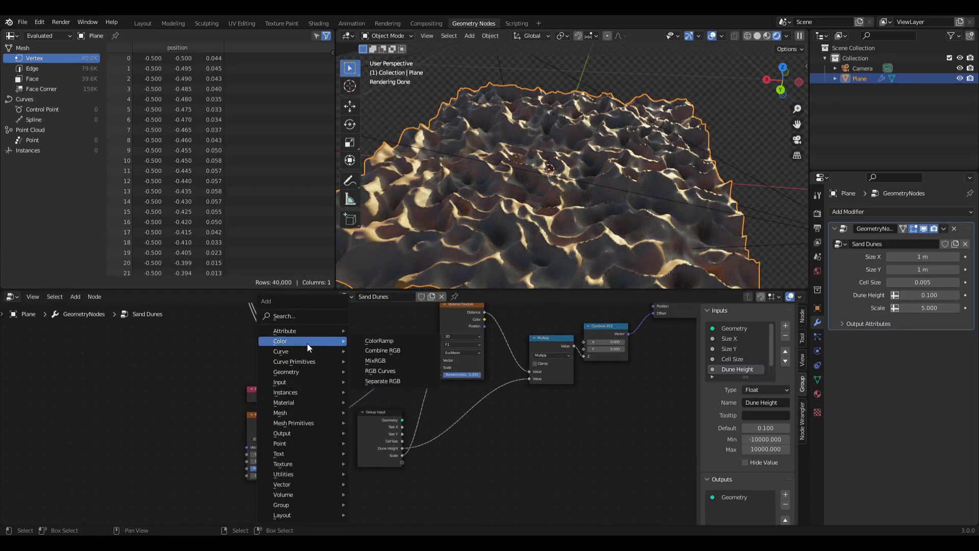
{"action": "left_click", "coordinate": [375, 360]}
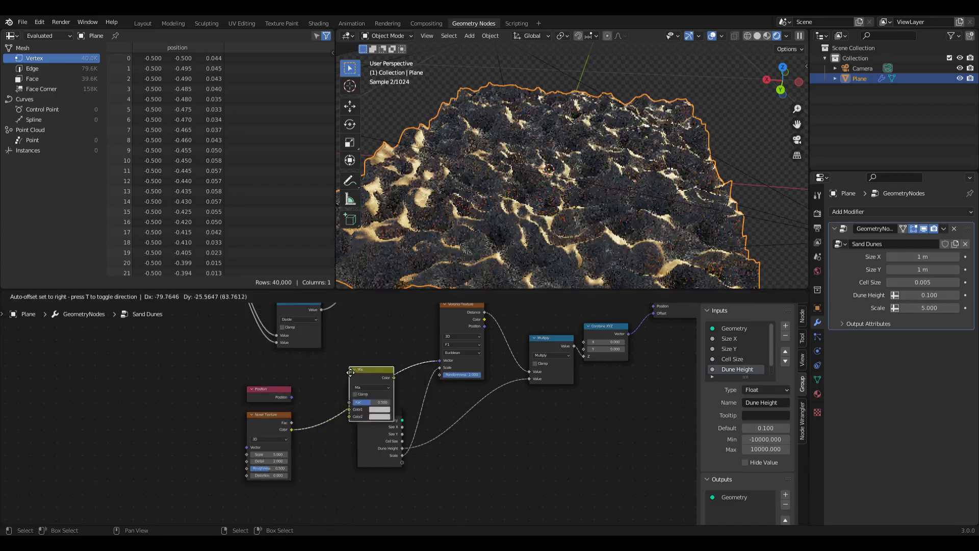
{"action": "left_click", "coordinate": [312, 375]}
{"action": "left_click_drag", "start_coordinate": [312, 375], "coordinate": [307, 363]}
{"action": "left_click_drag", "start_coordinate": [289, 399], "coordinate": [265, 404]}
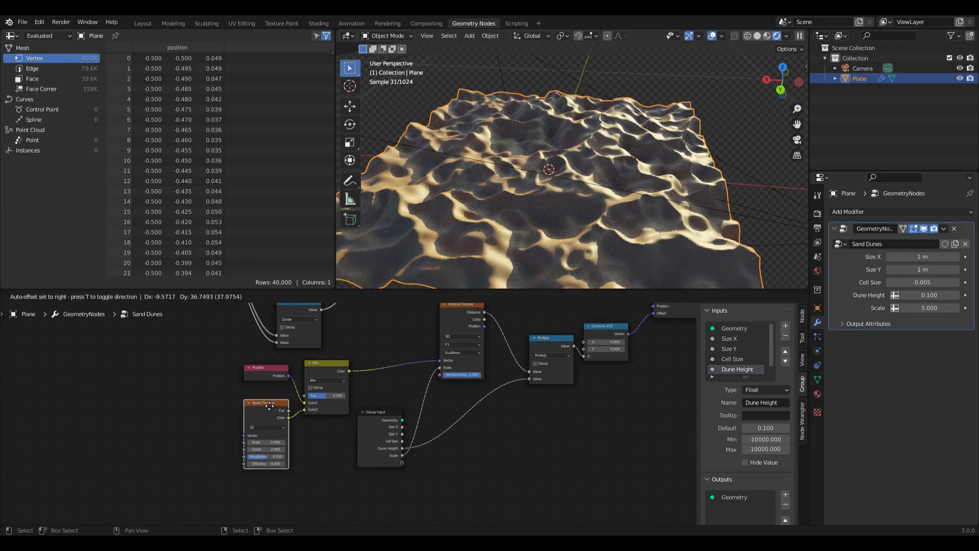
Step: Try Mix node Fac values of 0, about 0.82 and 0.1 to compare the dune distortion
{"action": "scroll", "coordinate": [325, 398], "scroll_direction": "up", "scroll_amount": 1}
{"action": "left_click", "coordinate": [328, 396]}
{"action": "type", "text": "0"}
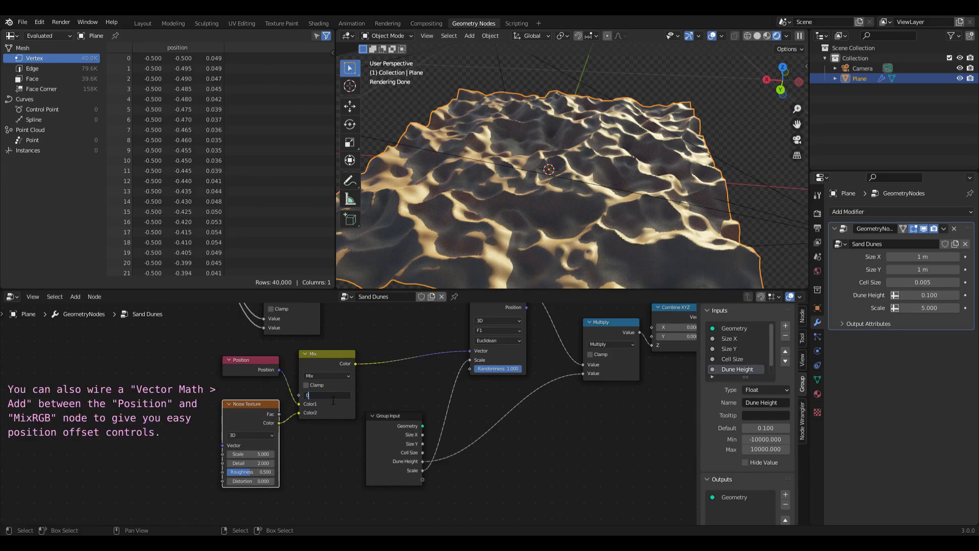
{"action": "key", "text": "Return"}
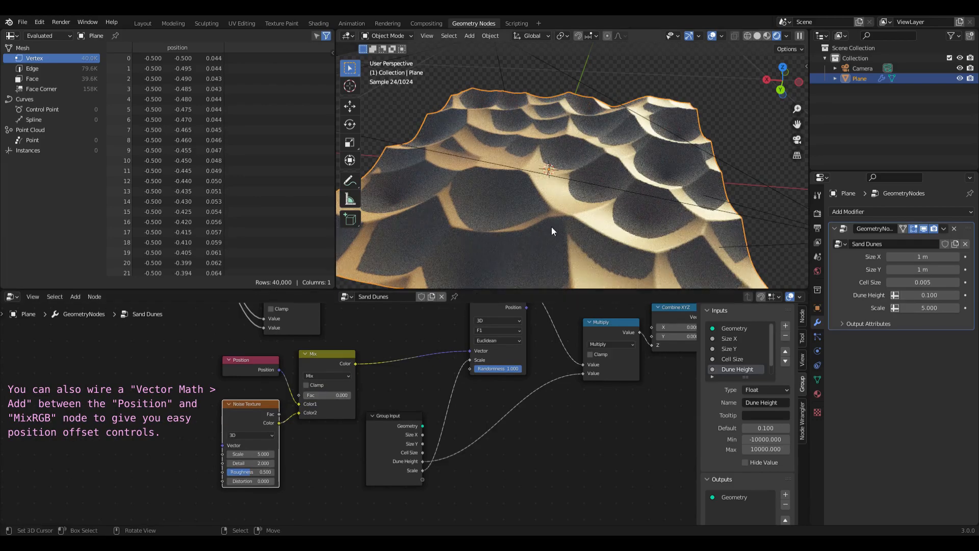
{"action": "left_click_drag", "start_coordinate": [326, 396], "coordinate": [366, 396]}
{"action": "left_click", "coordinate": [326, 396]}
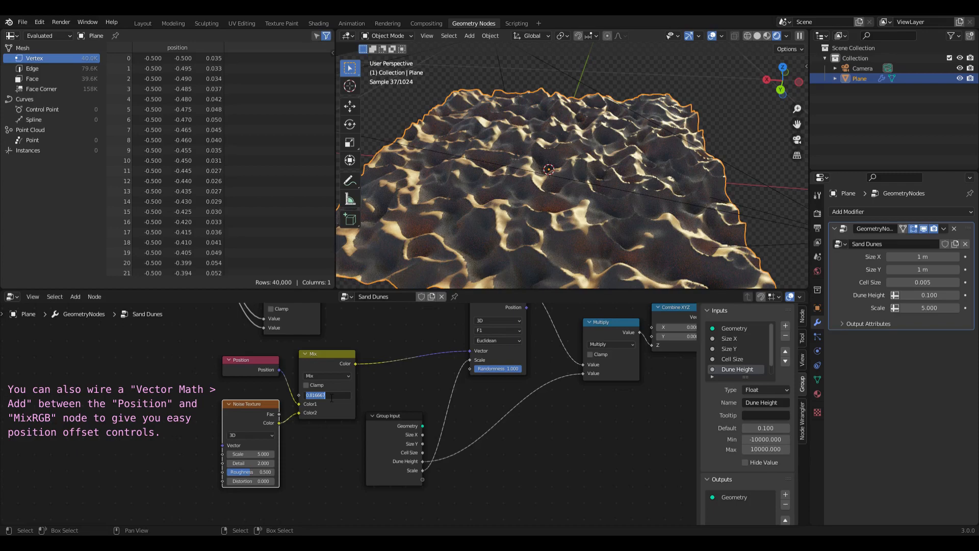
{"action": "type", "text": "0.1"}
{"action": "key", "text": "Return"}
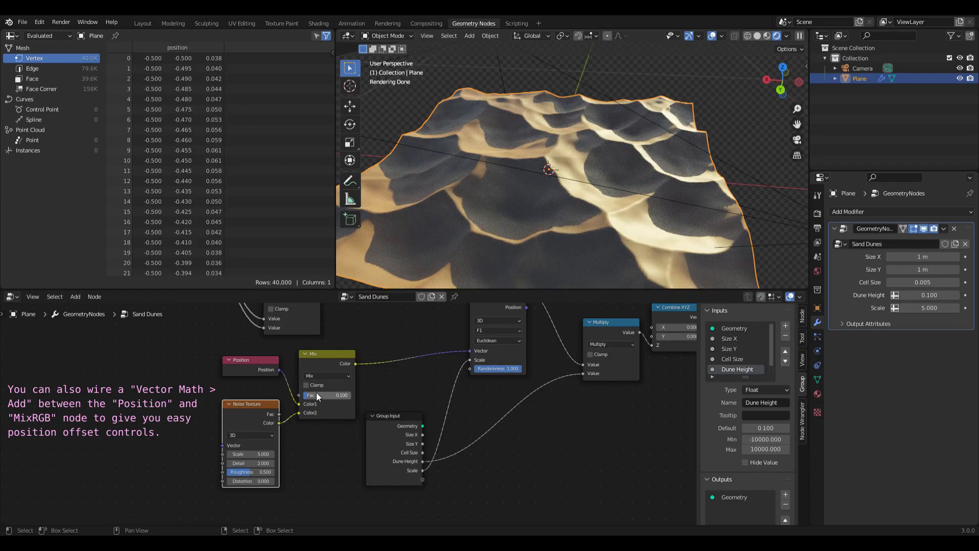
Step: Set the Mix node's Fac to 0.19 and check the dunes through the camera
{"action": "mouse_move", "coordinate": [313, 397]}
{"action": "left_mouse_down"}
{"action": "mouse_move", "coordinate": [323, 397]}
{"action": "mouse_move", "coordinate": [302, 397]}
{"action": "left_mouse_up"}
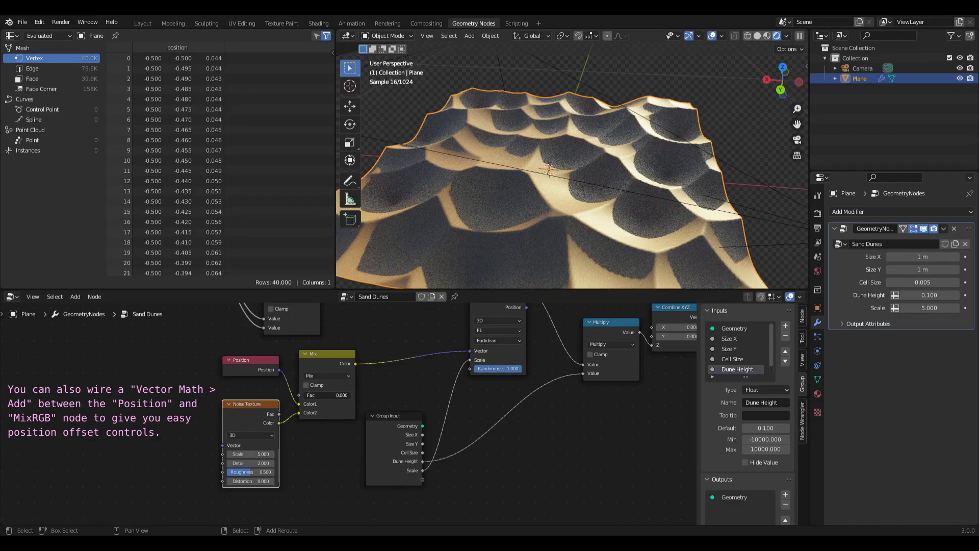
{"action": "left_click_drag", "start_coordinate": [305, 396], "coordinate": [312, 395]}
{"action": "left_click", "coordinate": [312, 396]}
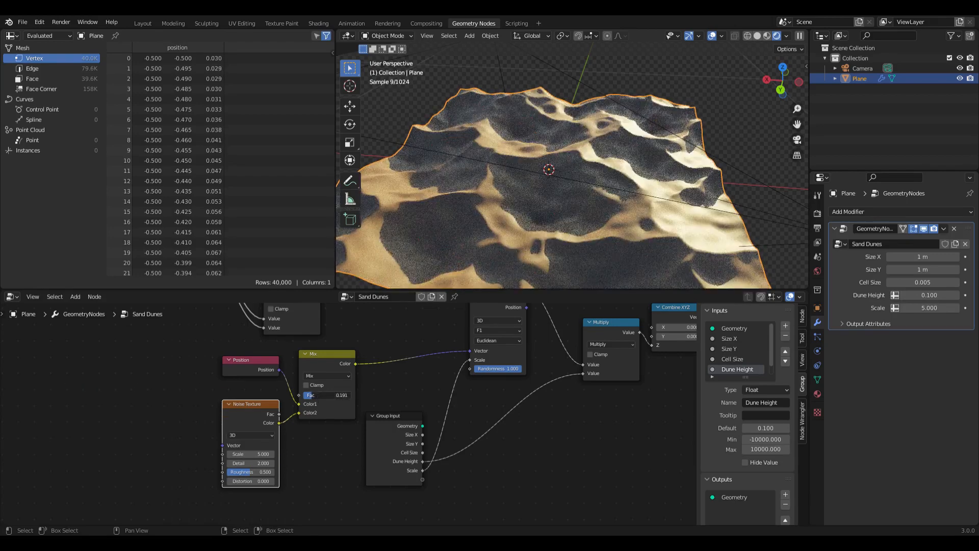
{"action": "type", "text": "0.19"}
{"action": "key", "text": "Return"}
{"action": "middle_click_drag", "start_coordinate": [533, 178], "coordinate": [558, 179]}
{"action": "key", "text": "KP_0"}
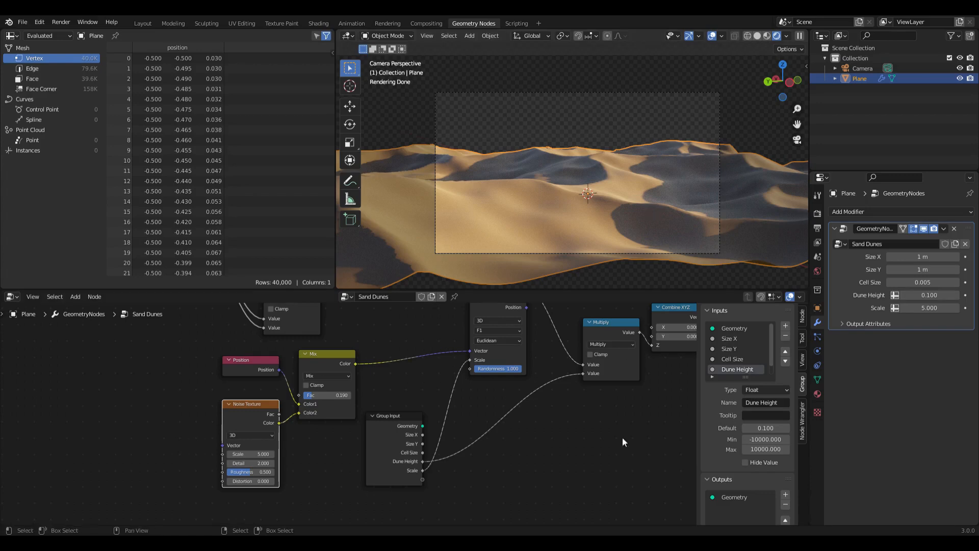
Step: Shift the Voronoi Texture, Multiply and Combine XYZ nodes together slightly down in the node tree
{"action": "scroll", "coordinate": [544, 440], "scroll_direction": "down", "scroll_amount": 2}
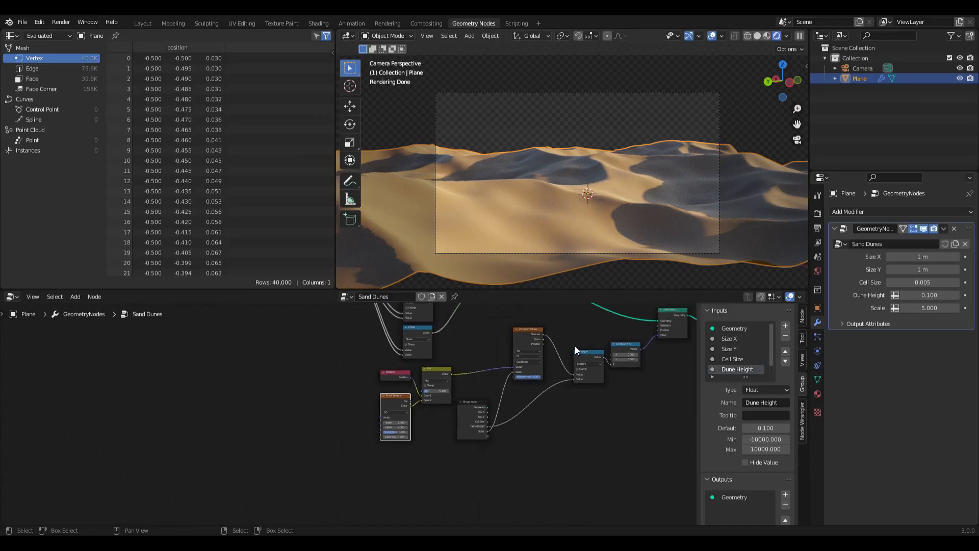
{"action": "middle_click_drag", "start_coordinate": [574, 345], "coordinate": [347, 369]}
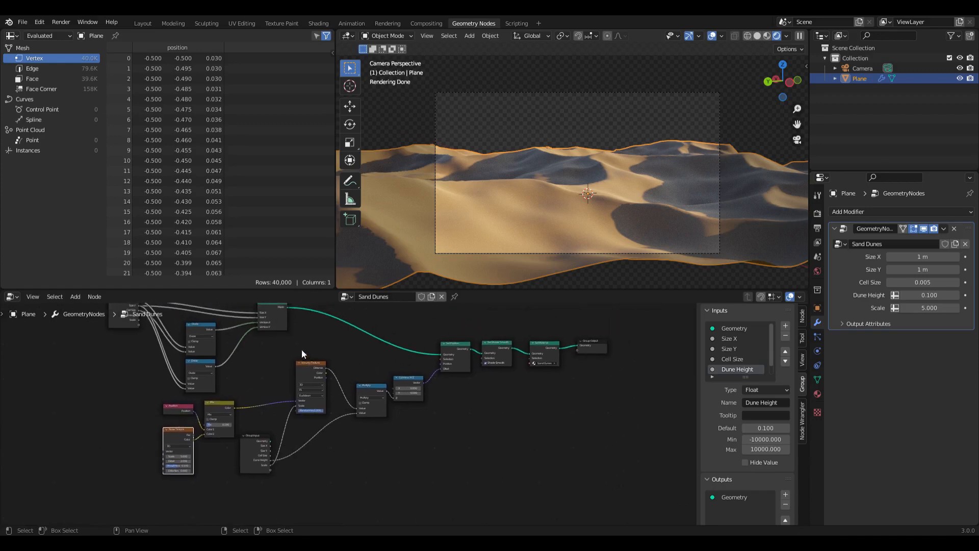
{"action": "left_click_drag", "start_coordinate": [283, 348], "coordinate": [433, 445]}
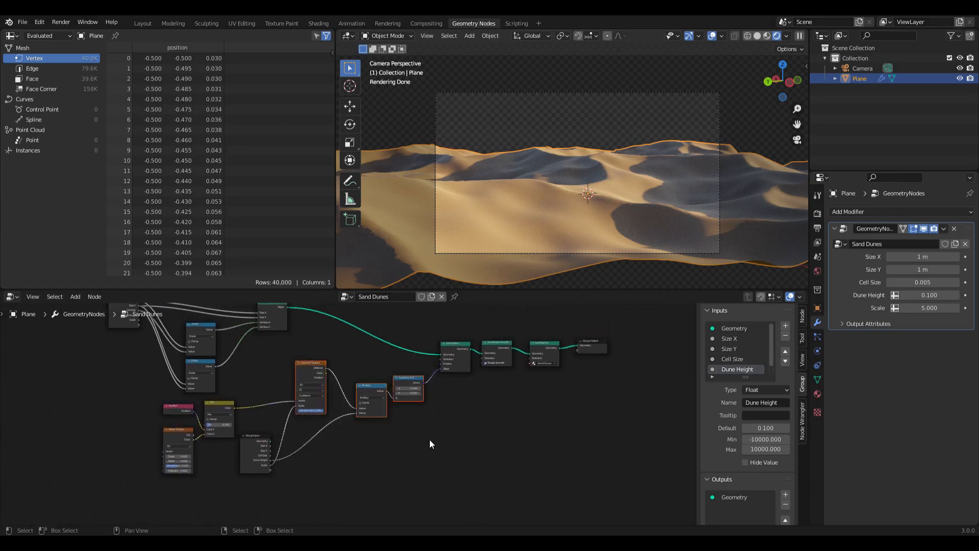
{"action": "left_click", "coordinate": [430, 433]}
{"action": "left_click_drag", "start_coordinate": [294, 347], "coordinate": [431, 446]}
{"action": "key", "text": "g"}
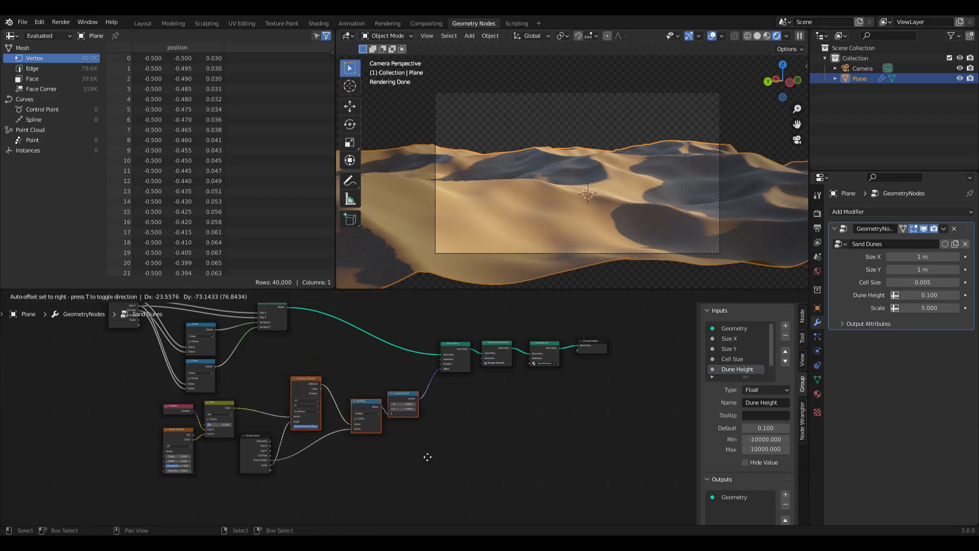
{"action": "left_click", "coordinate": [398, 456]}
Step: Nudge the Voronoi Texture node up and move the lower Group Input node above the Mix-to-Voronoi link
{"action": "middle_click_drag", "start_coordinate": [398, 452], "coordinate": [459, 423]}
{"action": "scroll", "coordinate": [392, 375], "scroll_direction": "up", "scroll_amount": 2}
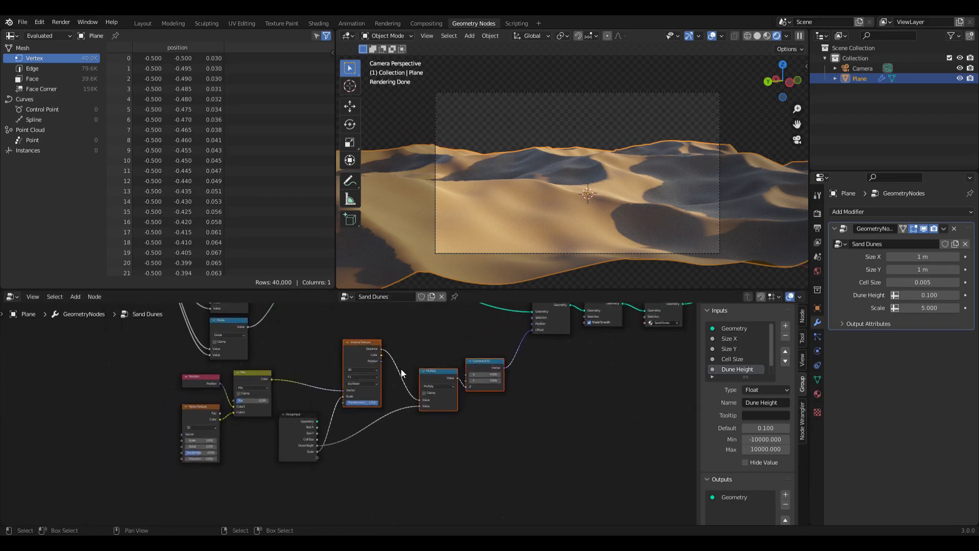
{"action": "left_click", "coordinate": [415, 342]}
{"action": "scroll", "coordinate": [408, 344], "scroll_direction": "down", "scroll_amount": 2}
{"action": "mouse_move", "coordinate": [406, 342]}
{"action": "middle_mouse_down"}
{"action": "mouse_move", "coordinate": [417, 333]}
{"action": "mouse_move", "coordinate": [420, 351]}
{"action": "middle_mouse_up"}
{"action": "scroll", "coordinate": [415, 335], "scroll_direction": "down", "scroll_amount": 2}
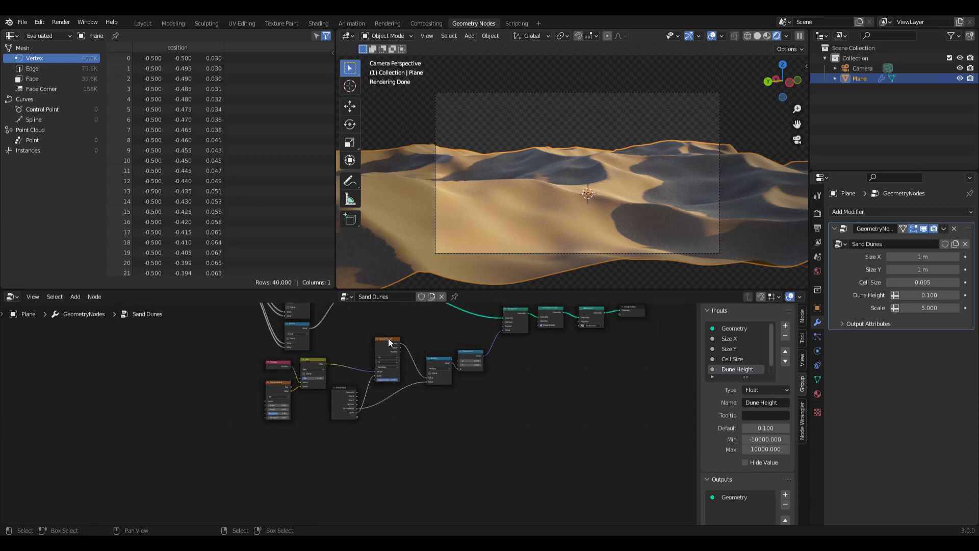
{"action": "left_click_drag", "start_coordinate": [388, 338], "coordinate": [394, 337]}
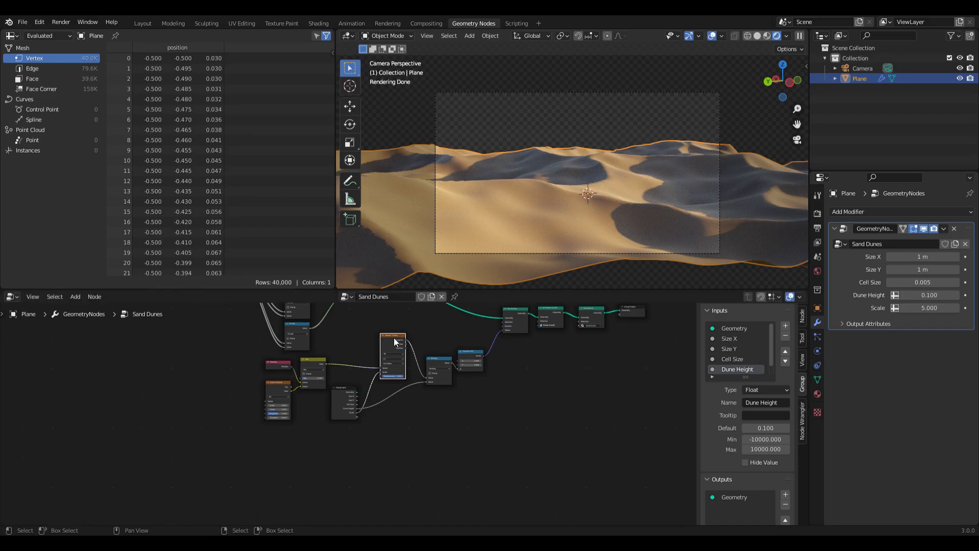
{"action": "middle_click_drag", "start_coordinate": [347, 359], "coordinate": [358, 375]}
{"action": "left_click_drag", "start_coordinate": [361, 404], "coordinate": [366, 340]}
{"action": "left_click", "coordinate": [403, 419]}
Step: Duplicate the Voronoi Texture node and place the copy below the original
{"action": "scroll", "coordinate": [432, 416], "scroll_direction": "up", "scroll_amount": 1}
{"action": "middle_click_drag", "start_coordinate": [440, 419], "coordinate": [399, 430]}
{"action": "scroll", "coordinate": [362, 365], "scroll_direction": "up", "scroll_amount": 1}
{"action": "left_click", "coordinate": [362, 361]}
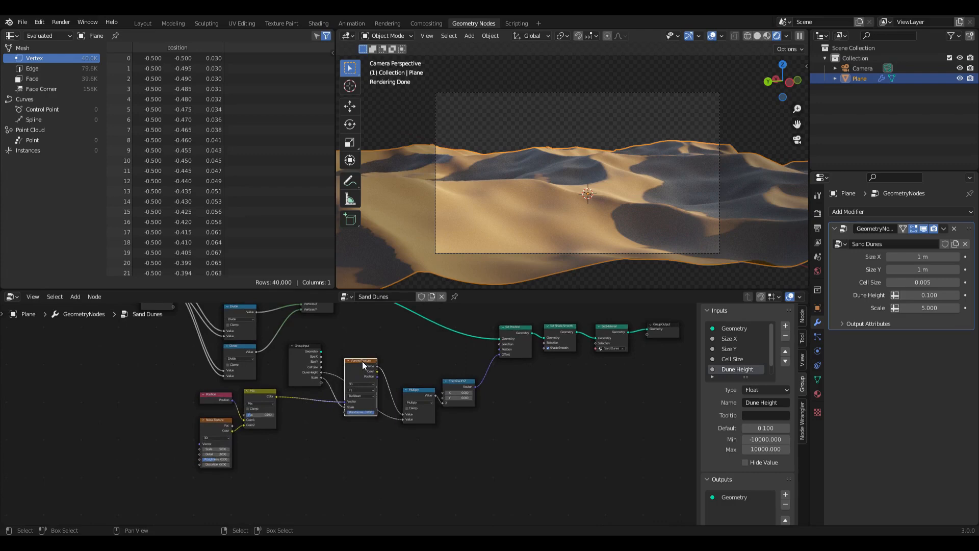
{"action": "scroll", "coordinate": [362, 360], "scroll_direction": "down", "scroll_amount": 1}
{"action": "middle_click_drag", "start_coordinate": [395, 359], "coordinate": [419, 335]}
{"action": "key", "text": "shift+d"}
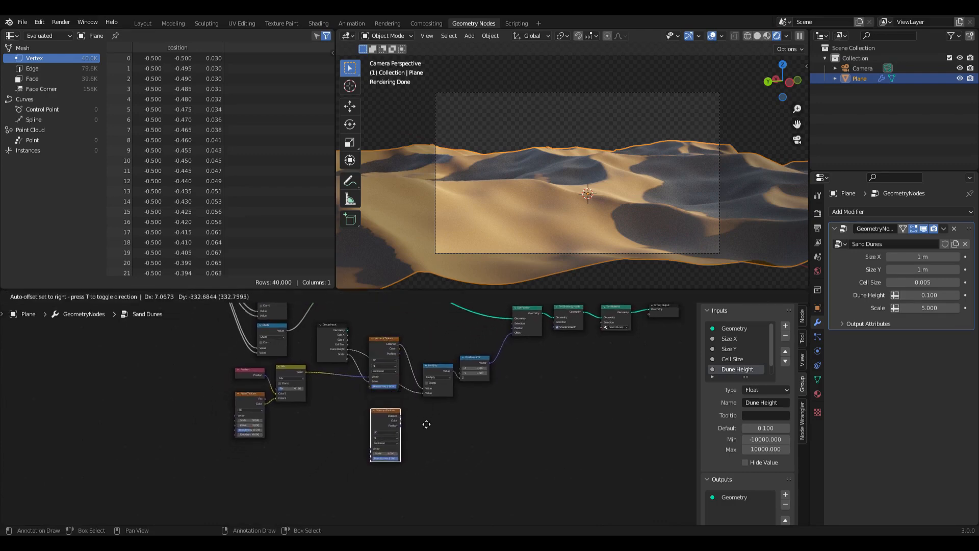
{"action": "left_click", "coordinate": [411, 420]}
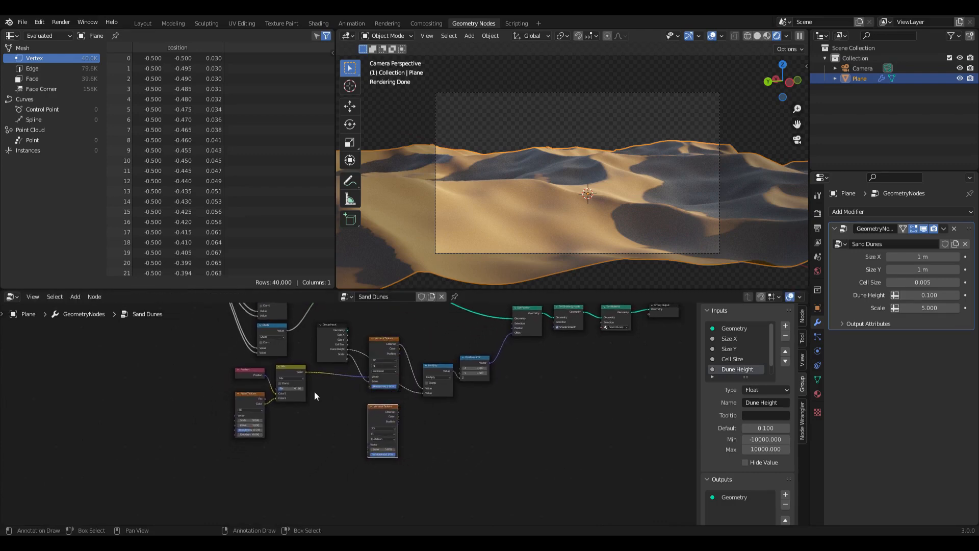
{"action": "scroll", "coordinate": [314, 388], "scroll_direction": "up", "scroll_amount": 1}
{"action": "middle_click_drag", "start_coordinate": [318, 378], "coordinate": [325, 364]}
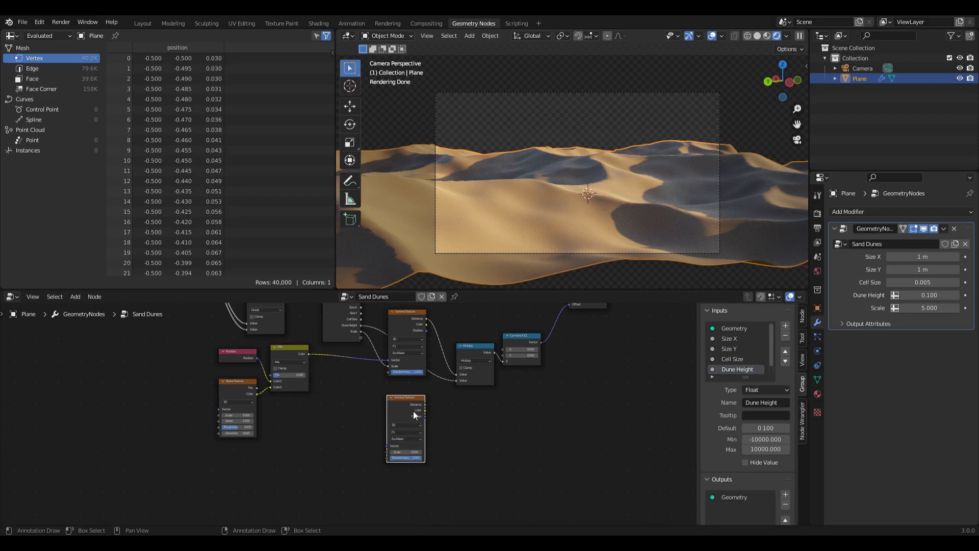
{"action": "left_click_drag", "start_coordinate": [415, 403], "coordinate": [438, 398]}
Step: Add a Vector Math node beside the duplicated Voronoi Texture and set its operation to Multiply
{"action": "mouse_move", "coordinate": [531, 211]}
{"action": "middle_mouse_down"}
{"action": "mouse_move", "coordinate": [541, 221]}
{"action": "mouse_move", "coordinate": [529, 229]}
{"action": "middle_mouse_up"}
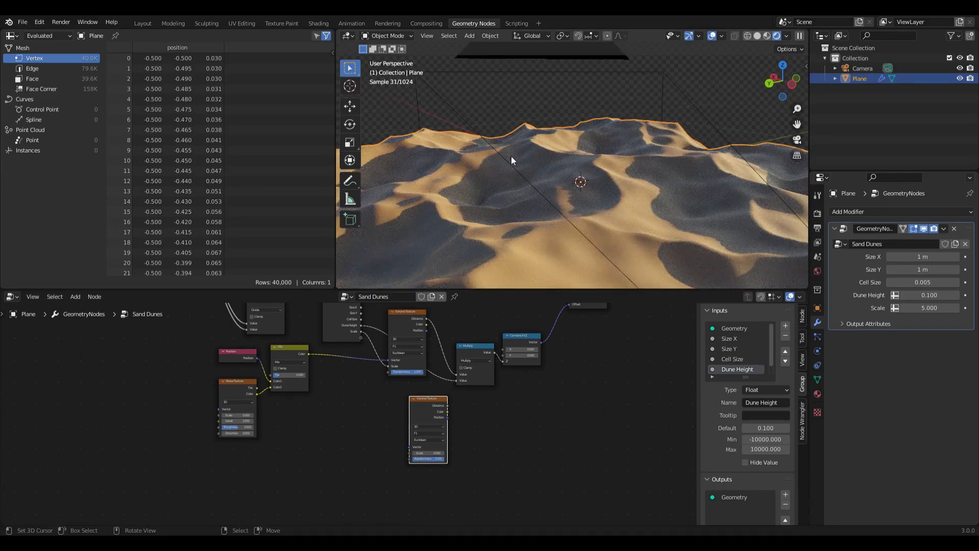
{"action": "scroll", "coordinate": [349, 399], "scroll_direction": "up", "scroll_amount": 1}
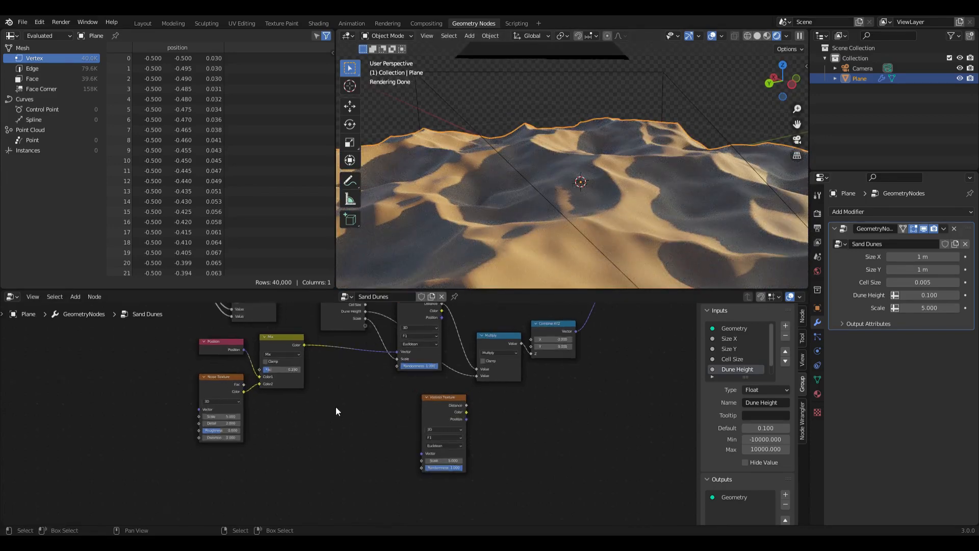
{"action": "key", "text": "shift+a"}
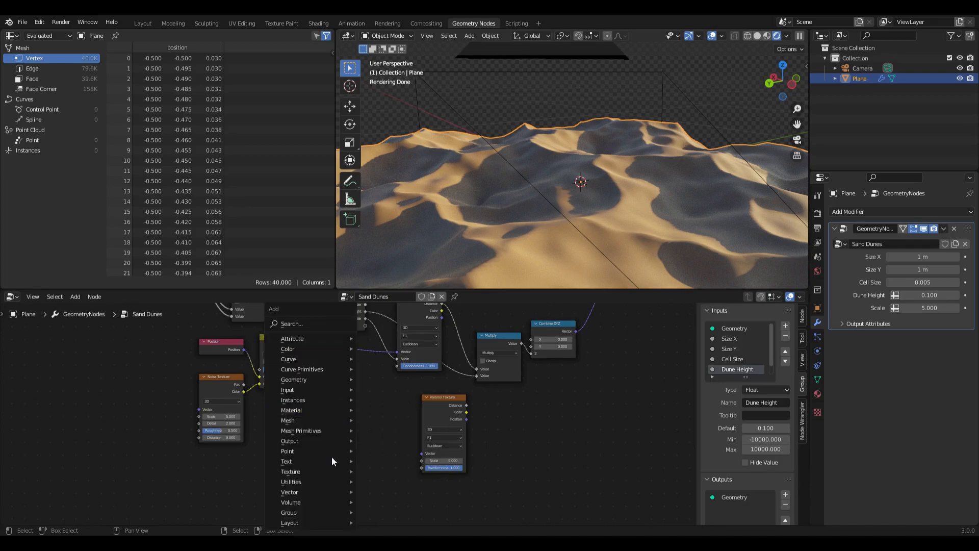
{"action": "mouse_move", "coordinate": [319, 493]}
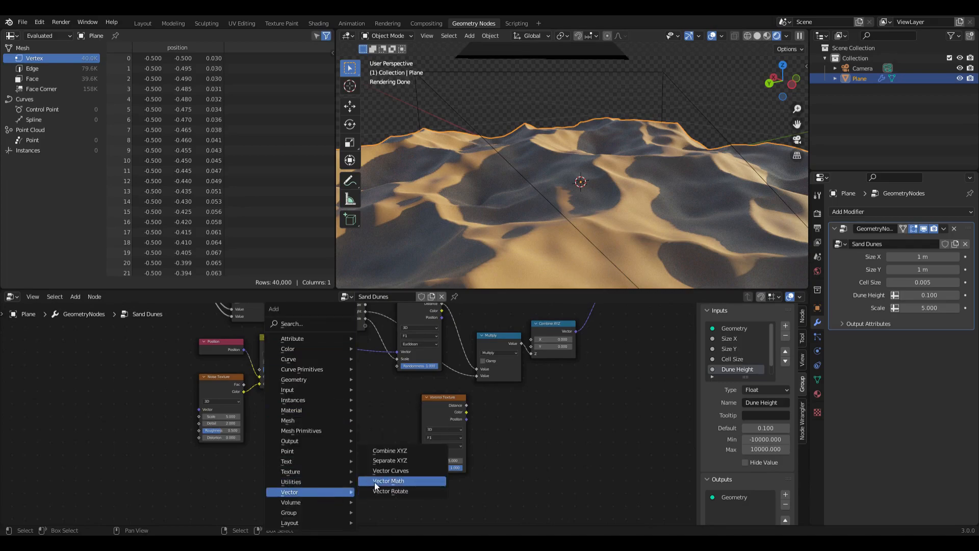
{"action": "left_click", "coordinate": [416, 483]}
{"action": "left_click", "coordinate": [346, 387]}
{"action": "left_click", "coordinate": [365, 405]}
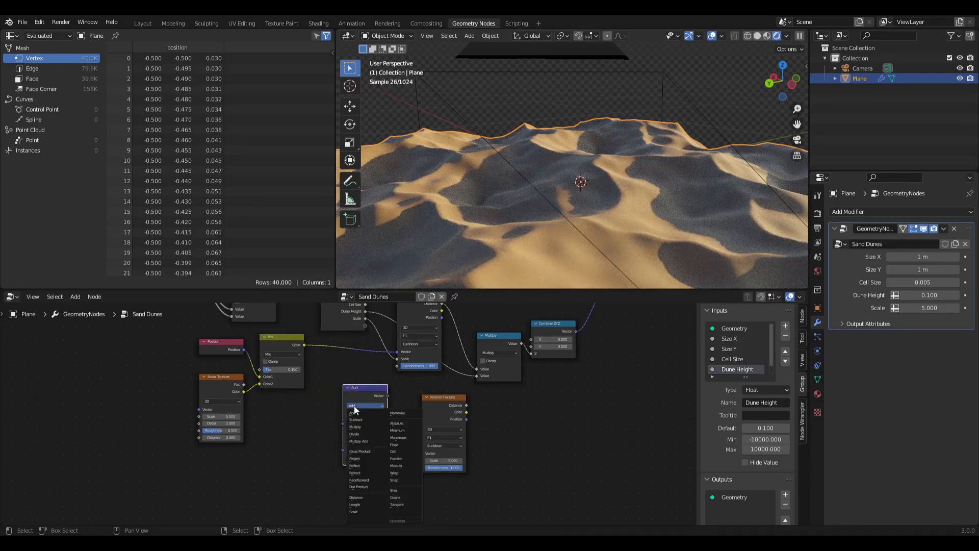
{"action": "left_click", "coordinate": [359, 426]}
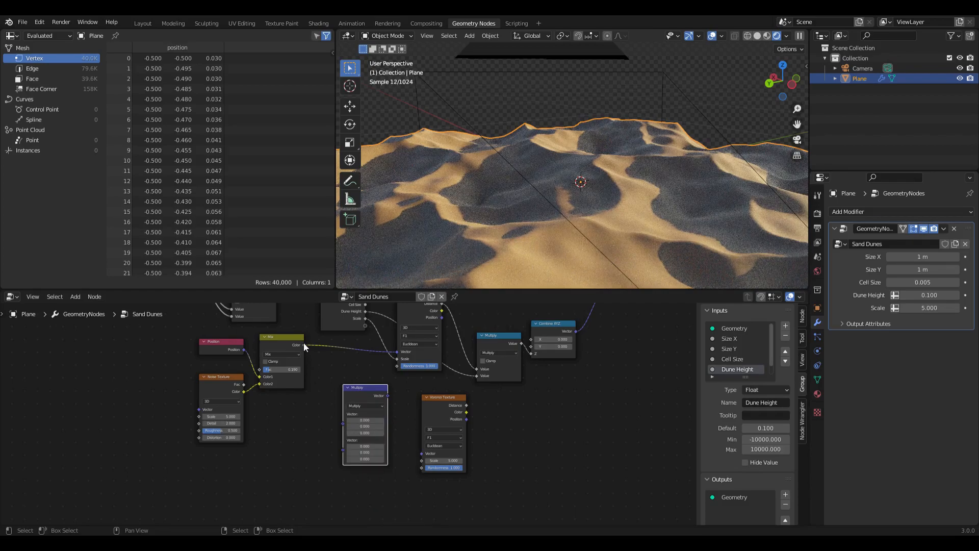
Step: Wire the vector Multiply node between the Mix node's Color and the lower Voronoi Texture's Vector, with a second vector of 1, 1, 1
{"action": "left_click_drag", "start_coordinate": [304, 345], "coordinate": [342, 423]}
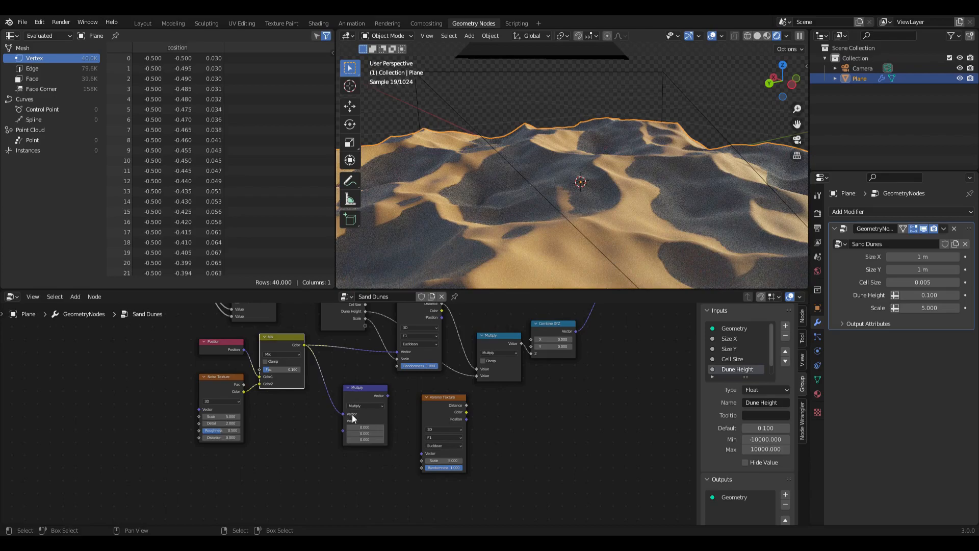
{"action": "left_click", "coordinate": [377, 431]}
{"action": "type", "text": "1"}
{"action": "key", "text": "Tab"}
{"action": "type", "text": "1"}
{"action": "key", "text": "Tab"}
{"action": "type", "text": "1"}
{"action": "key", "text": "Tab"}
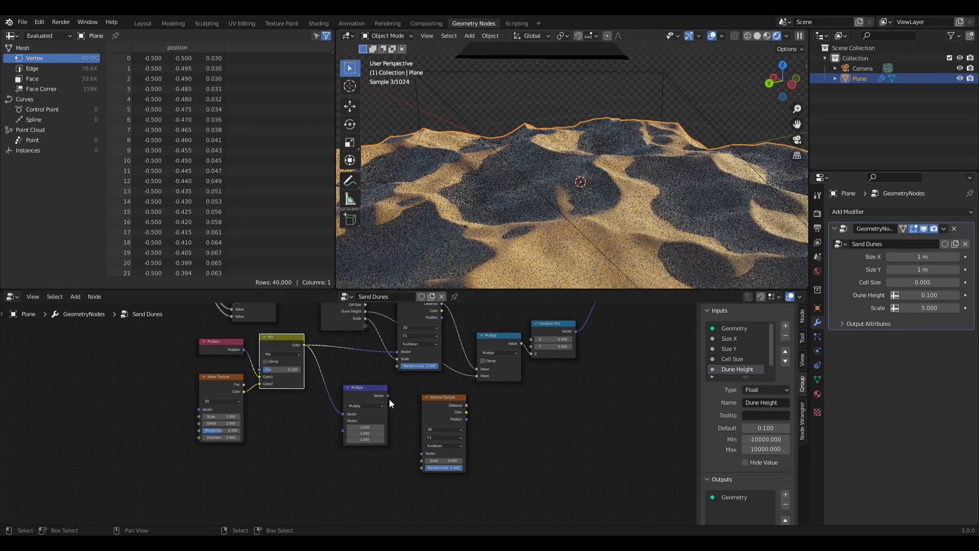
{"action": "left_click_drag", "start_coordinate": [387, 395], "coordinate": [422, 454]}
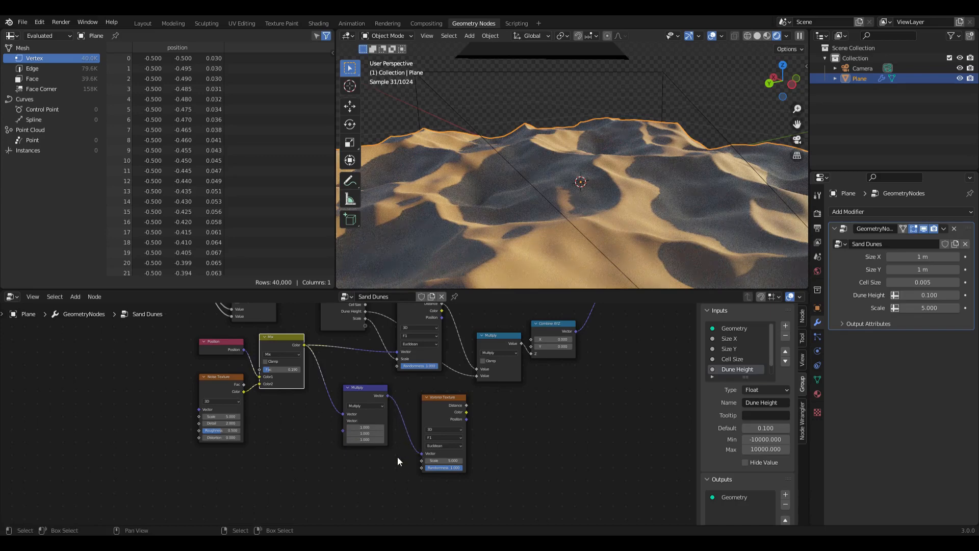
Step: Move the Multiply, Combine XYZ and final geometry nodes through Group Output farther right to free space after the Voronoi Textures
{"action": "middle_click_drag", "start_coordinate": [483, 410], "coordinate": [398, 413]}
{"action": "scroll", "coordinate": [444, 409], "scroll_direction": "down", "scroll_amount": 3}
{"action": "middle_click_drag", "start_coordinate": [445, 384], "coordinate": [412, 412]}
{"action": "middle_click_drag", "start_coordinate": [398, 358], "coordinate": [320, 365]}
{"action": "scroll", "coordinate": [300, 341], "scroll_direction": "down", "scroll_amount": 2}
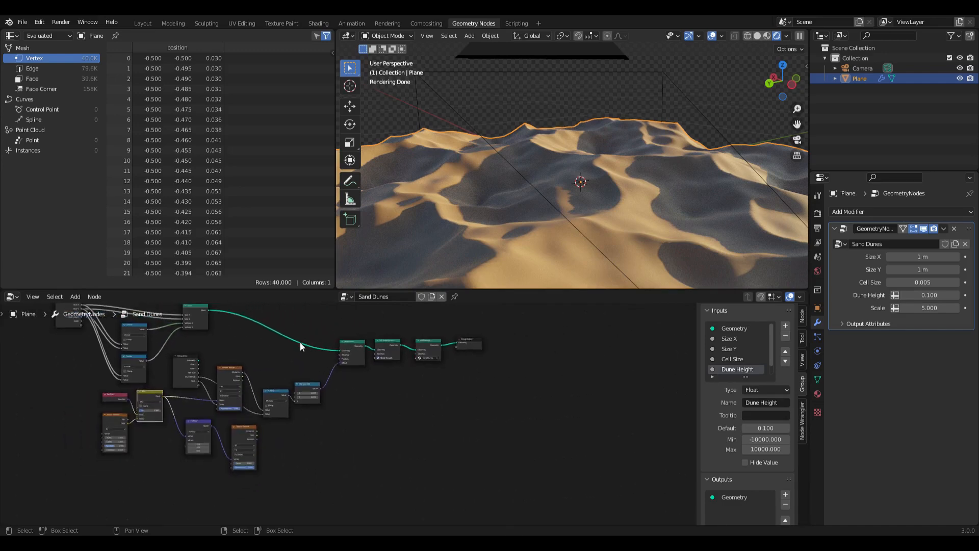
{"action": "middle_click_drag", "start_coordinate": [286, 328], "coordinate": [299, 350]}
{"action": "left_click_drag", "start_coordinate": [271, 326], "coordinate": [476, 416]}
{"action": "key", "text": "g"}
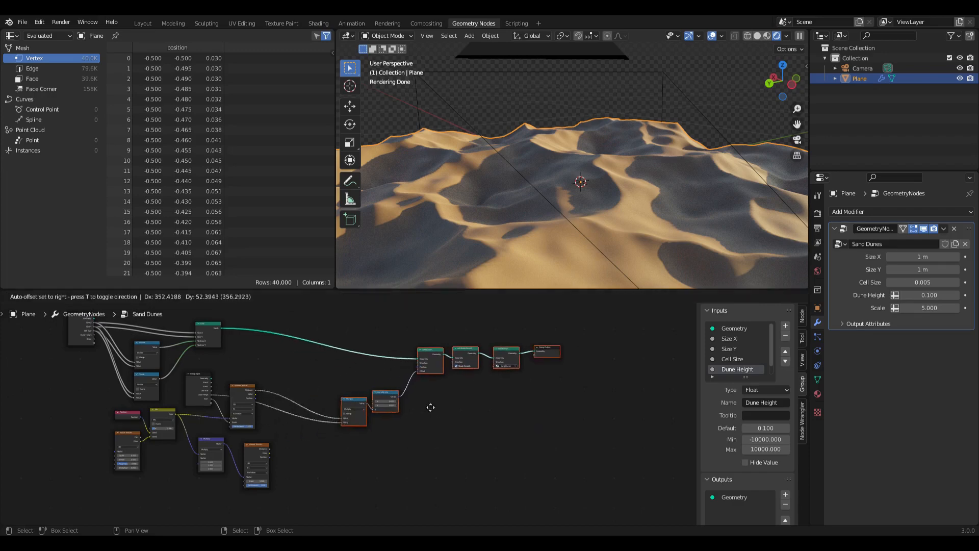
{"action": "left_click", "coordinate": [522, 388]}
Step: Add a MixRGB node in the free space beyond the Voronoi Textures and set its blending mode to Overlay
{"action": "middle_click_drag", "start_coordinate": [335, 442], "coordinate": [462, 395]}
{"action": "scroll", "coordinate": [429, 372], "scroll_direction": "up", "scroll_amount": 2}
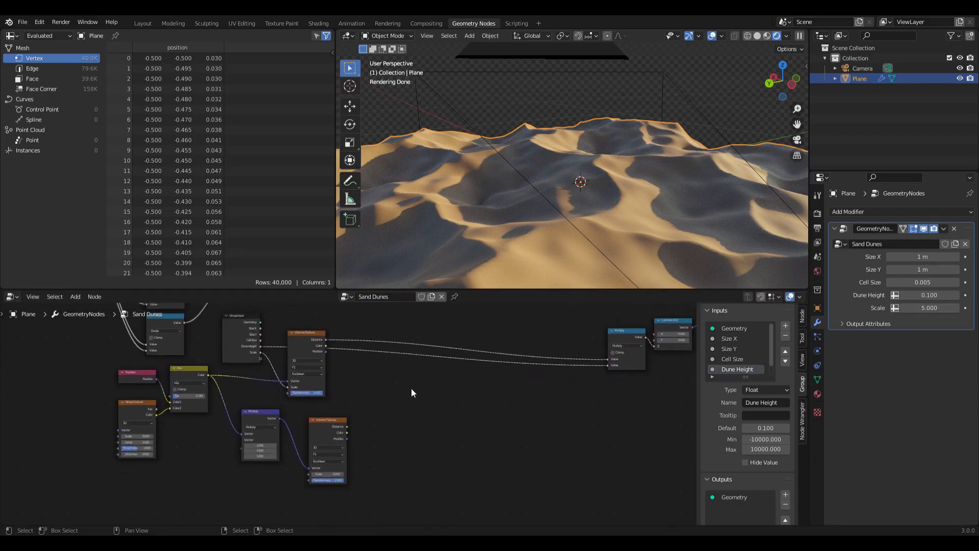
{"action": "middle_click_drag", "start_coordinate": [429, 381], "coordinate": [416, 395]}
{"action": "key", "text": "shift+a"}
{"action": "mouse_move", "coordinate": [417, 395]}
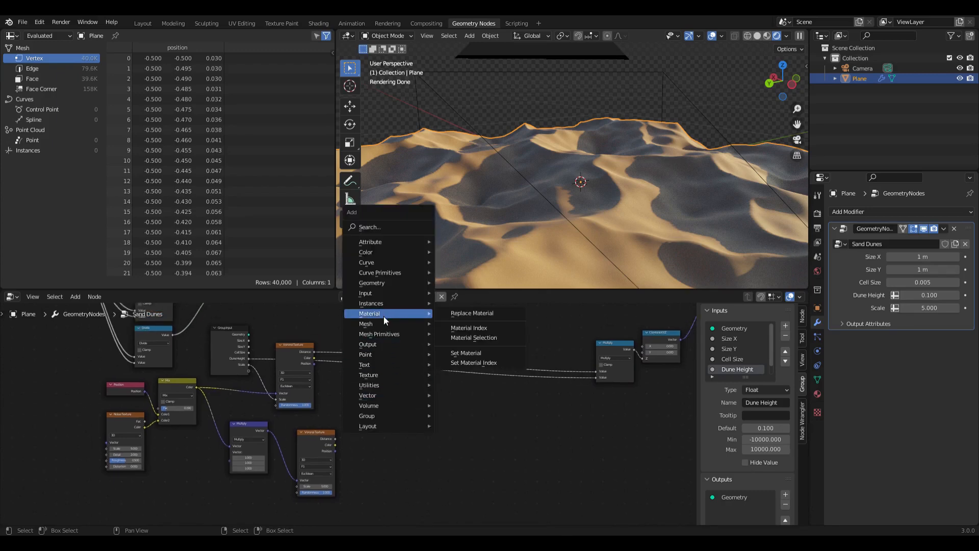
{"action": "mouse_move", "coordinate": [380, 252]}
{"action": "left_click", "coordinate": [467, 276]}
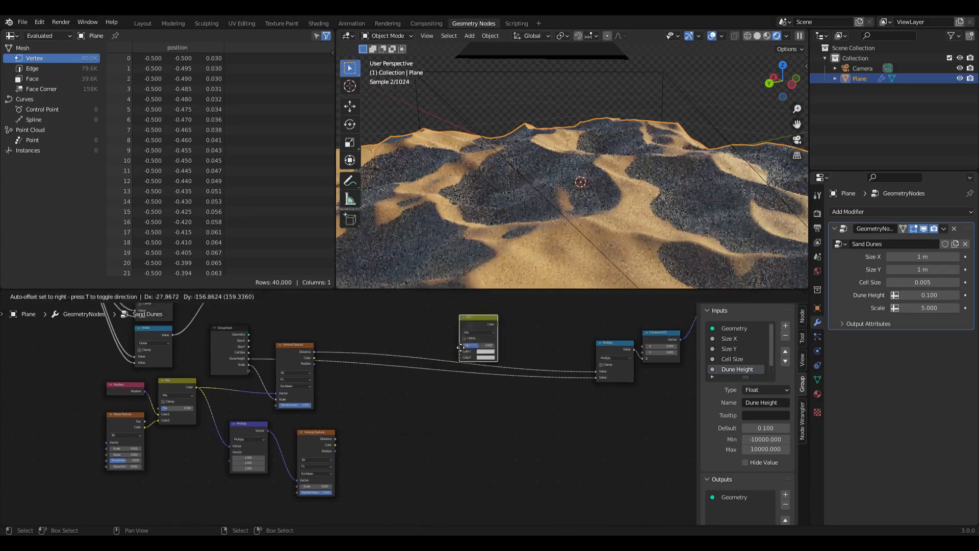
{"action": "left_click", "coordinate": [450, 391]}
{"action": "scroll", "coordinate": [464, 405], "scroll_direction": "up", "scroll_amount": 1}
{"action": "left_click", "coordinate": [466, 405]}
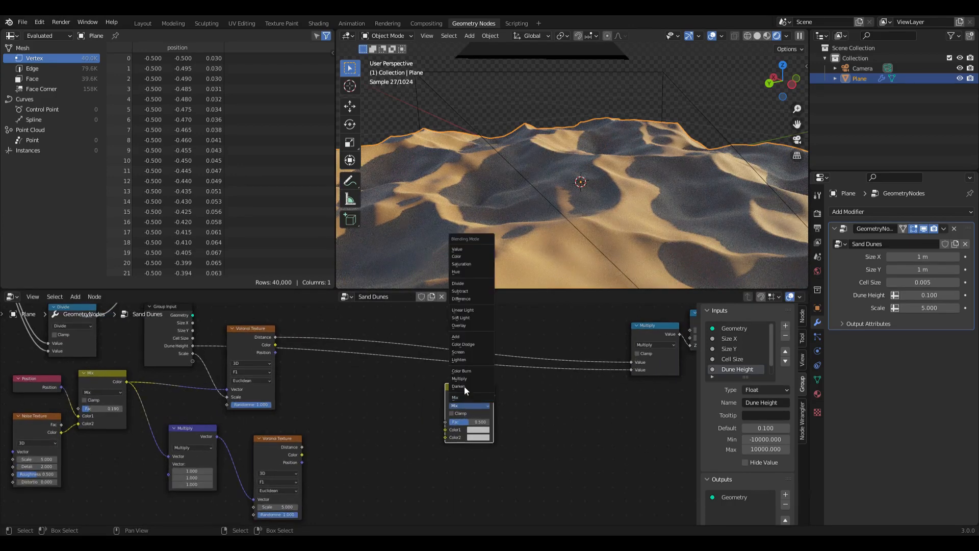
{"action": "left_click", "coordinate": [466, 327]}
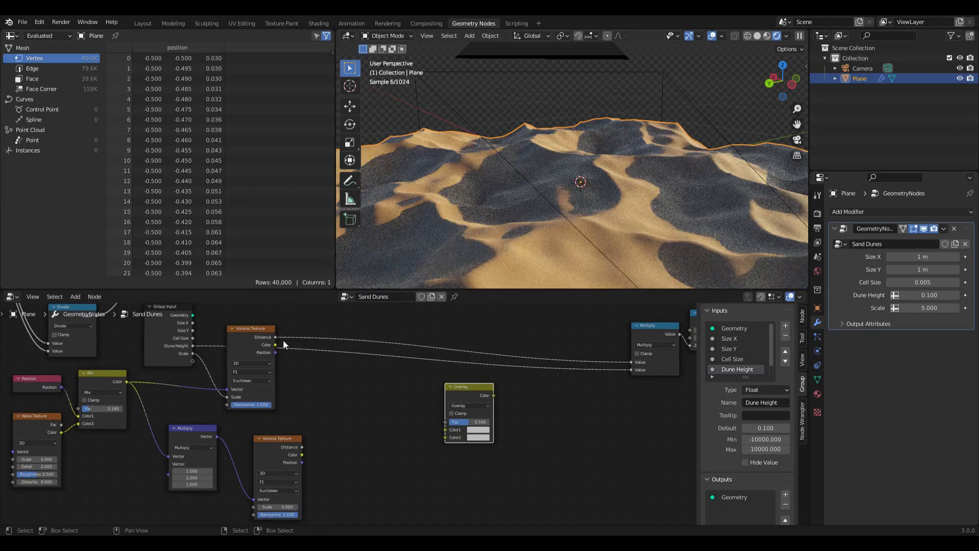
Step: Wire the upper Voronoi Texture's Distance into Overlay's Color1 and the lower Voronoi Texture's Distance into Color2
{"action": "mouse_move", "coordinate": [275, 337]}
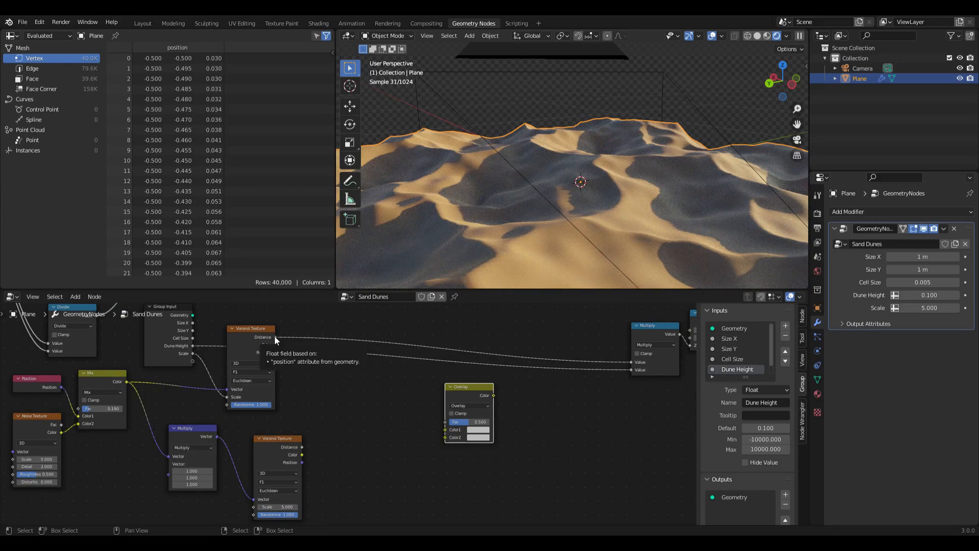
{"action": "left_click_drag", "start_coordinate": [275, 337], "coordinate": [445, 431]}
{"action": "middle_click_drag", "start_coordinate": [314, 453], "coordinate": [334, 418]}
{"action": "scroll", "coordinate": [328, 417], "scroll_direction": "up", "scroll_amount": 2}
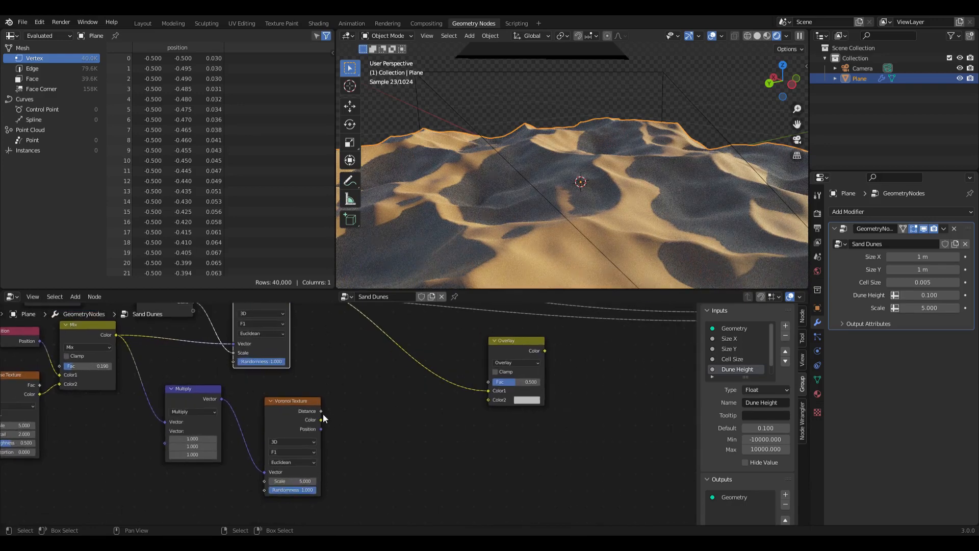
{"action": "left_click_drag", "start_coordinate": [321, 409], "coordinate": [485, 400]}
Step: Connect the Overlay node's Color output to the first Value of the Multiply node feeding Combine XYZ
{"action": "middle_click_drag", "start_coordinate": [560, 379], "coordinate": [453, 425]}
{"action": "scroll", "coordinate": [450, 400], "scroll_direction": "down", "scroll_amount": 1}
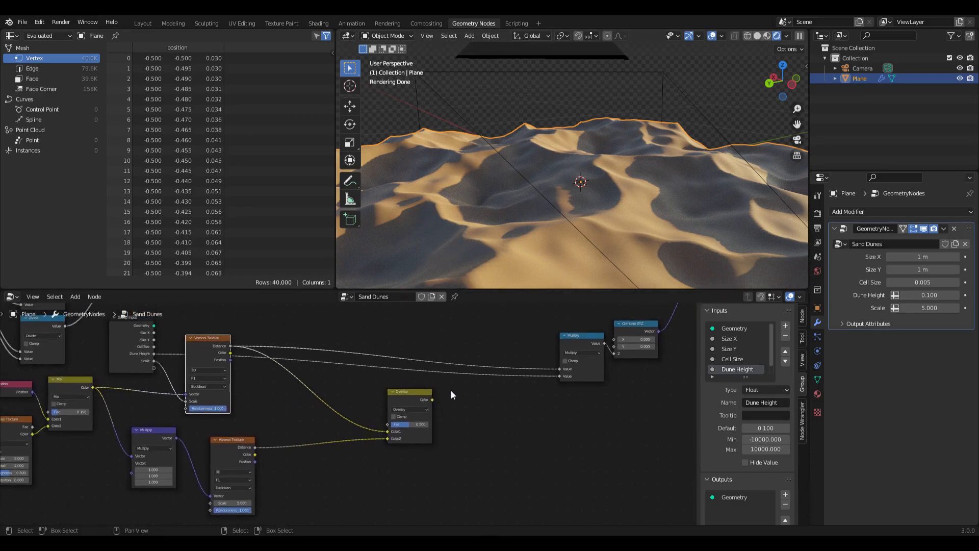
{"action": "middle_click_drag", "start_coordinate": [439, 391], "coordinate": [433, 396]}
{"action": "left_click_drag", "start_coordinate": [425, 405], "coordinate": [557, 374]}
{"action": "middle_click_drag", "start_coordinate": [545, 228], "coordinate": [525, 219]}
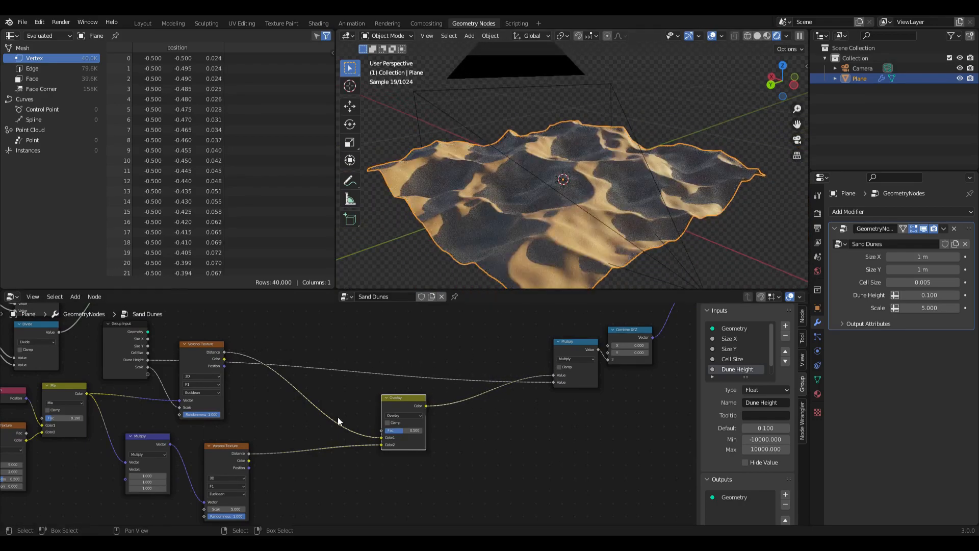
Step: Set the lower Voronoi Texture's Scale to 500 and check the displaced surface
{"action": "middle_click_drag", "start_coordinate": [354, 392], "coordinate": [407, 377]}
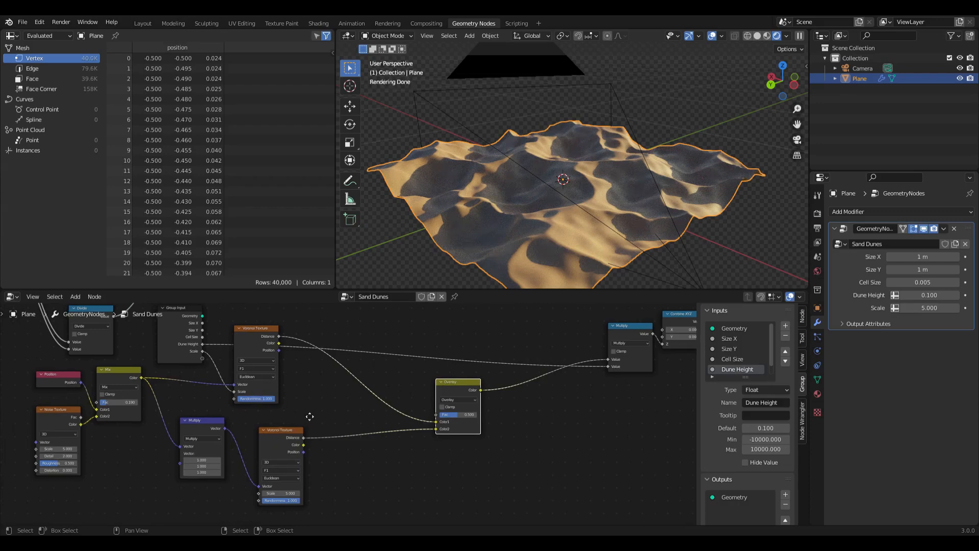
{"action": "middle_click_drag", "start_coordinate": [286, 487], "coordinate": [336, 484]}
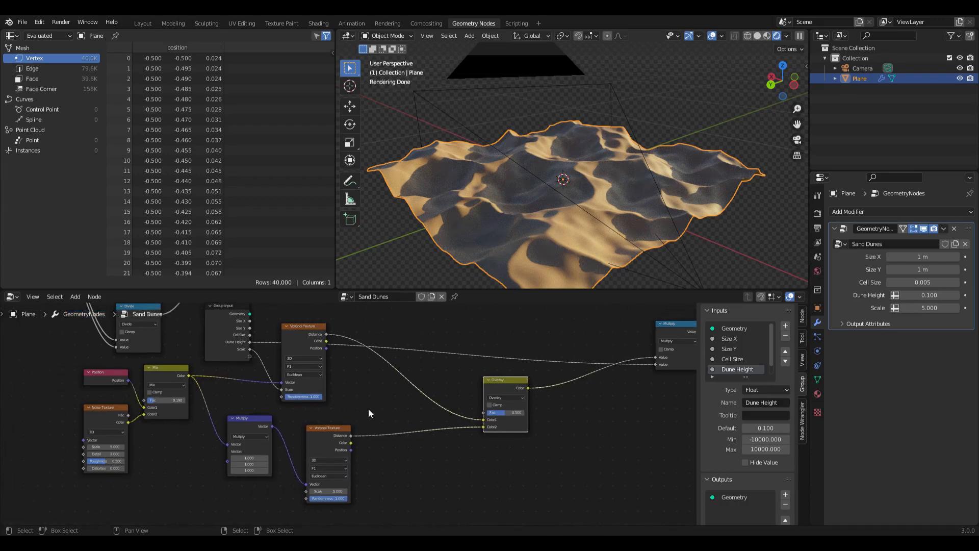
{"action": "middle_click_drag", "start_coordinate": [368, 409], "coordinate": [372, 387]}
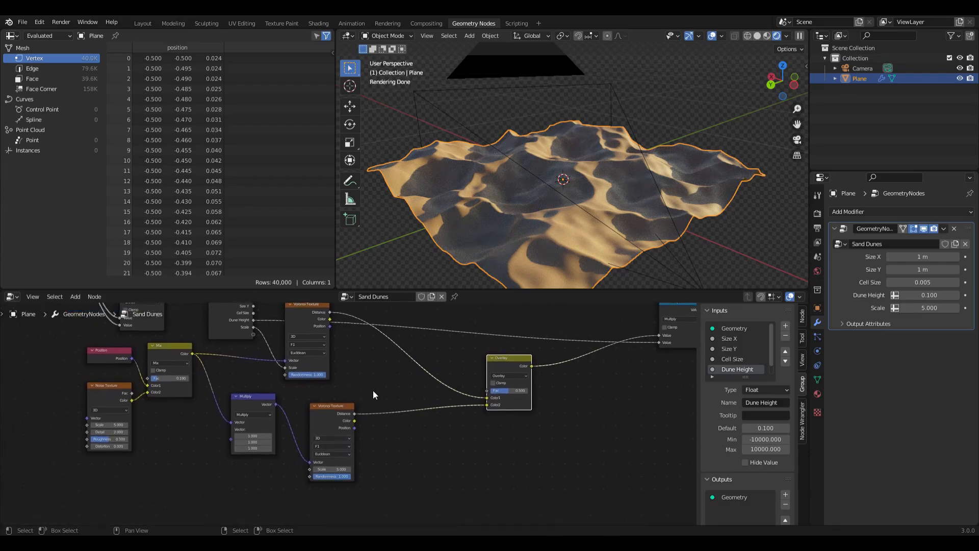
{"action": "middle_click_drag", "start_coordinate": [407, 451], "coordinate": [427, 443]}
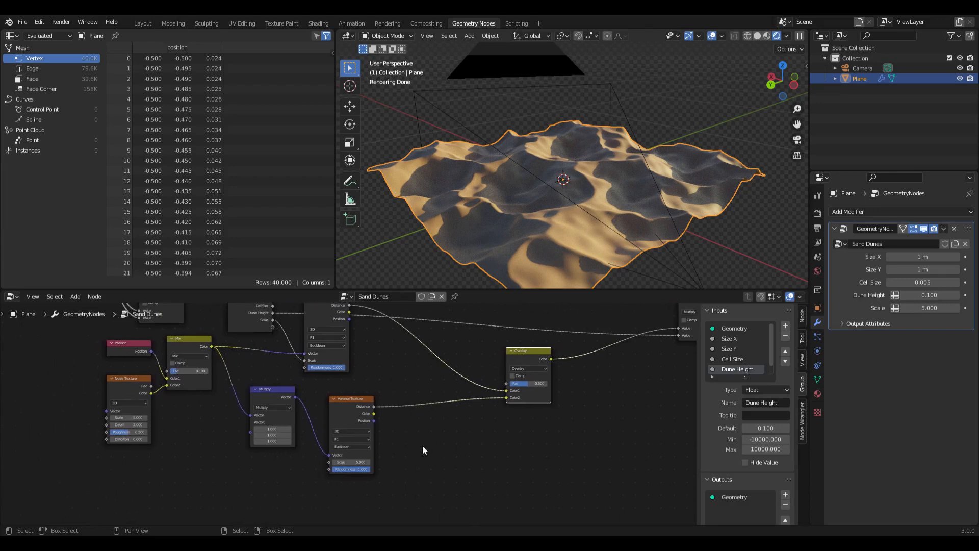
{"action": "scroll", "coordinate": [351, 468], "scroll_direction": "up", "scroll_amount": 2}
{"action": "left_click", "coordinate": [357, 462]}
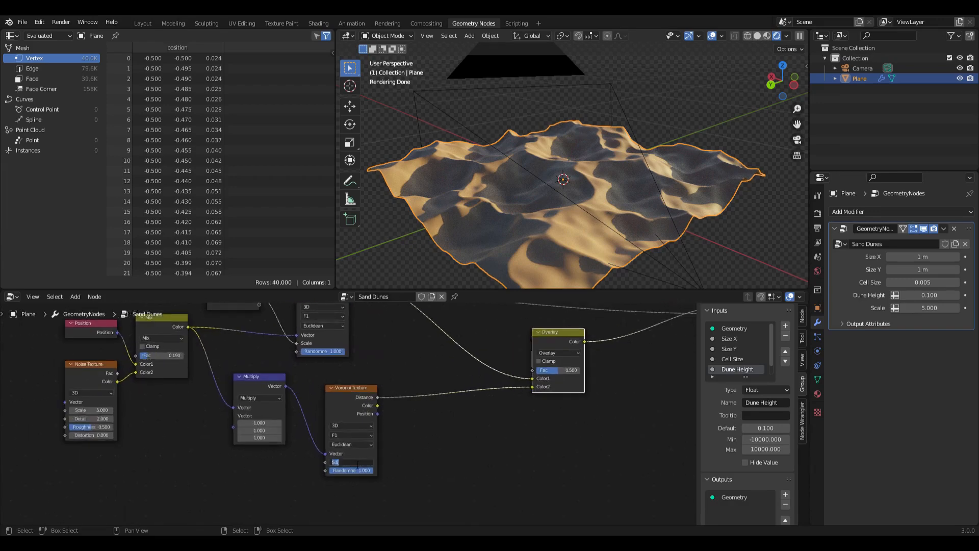
{"action": "type", "text": "50"}
{"action": "key", "text": "Return"}
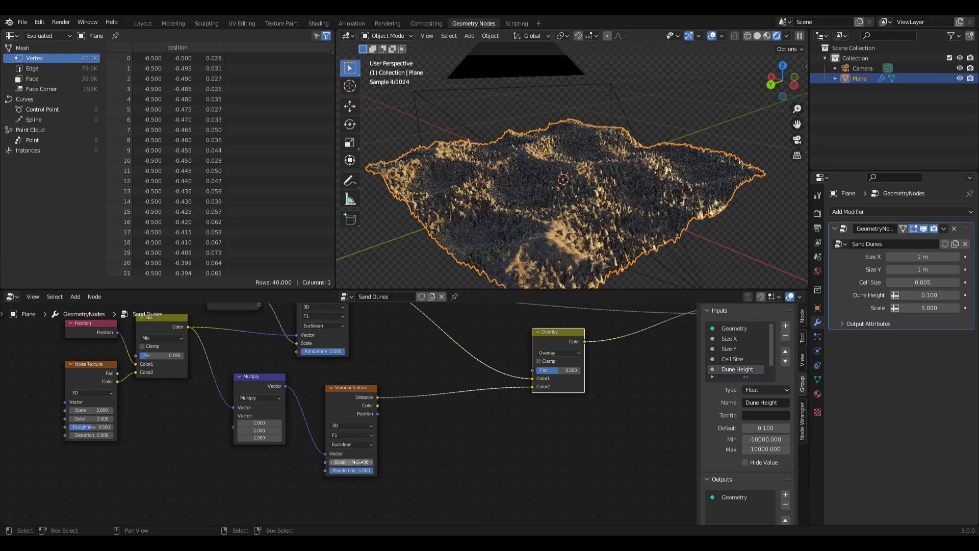
{"action": "middle_click_drag", "start_coordinate": [537, 203], "coordinate": [586, 216]}
{"action": "scroll", "coordinate": [516, 191], "scroll_direction": "up", "scroll_amount": 4}
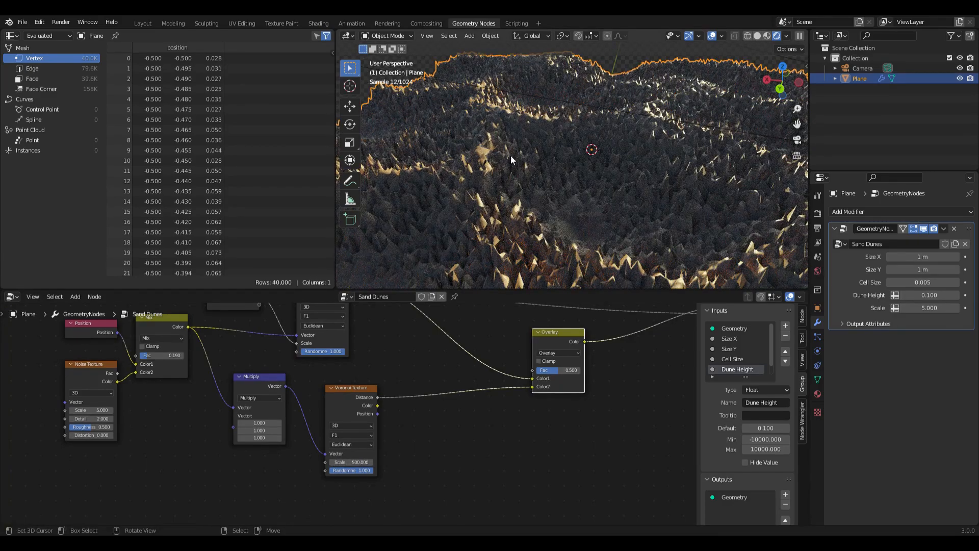
{"action": "scroll", "coordinate": [576, 179], "scroll_direction": "down", "scroll_amount": 3}
{"action": "middle_click_drag", "start_coordinate": [576, 178], "coordinate": [538, 175]}
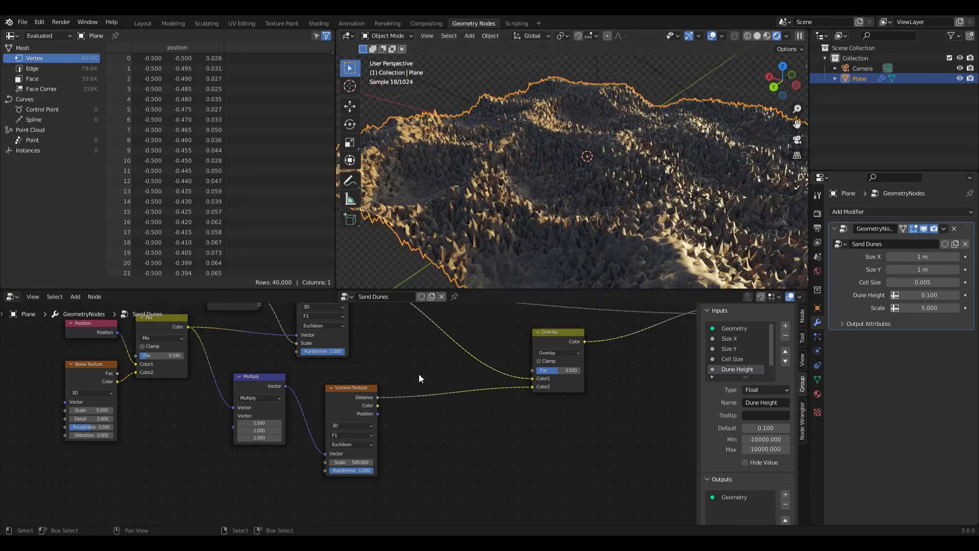
Step: Insert a Math node set to Multiply between the lower Voronoi Texture's Distance and Overlay's Color2, with a value of 0.1
{"action": "middle_click_drag", "start_coordinate": [407, 363], "coordinate": [403, 367]}
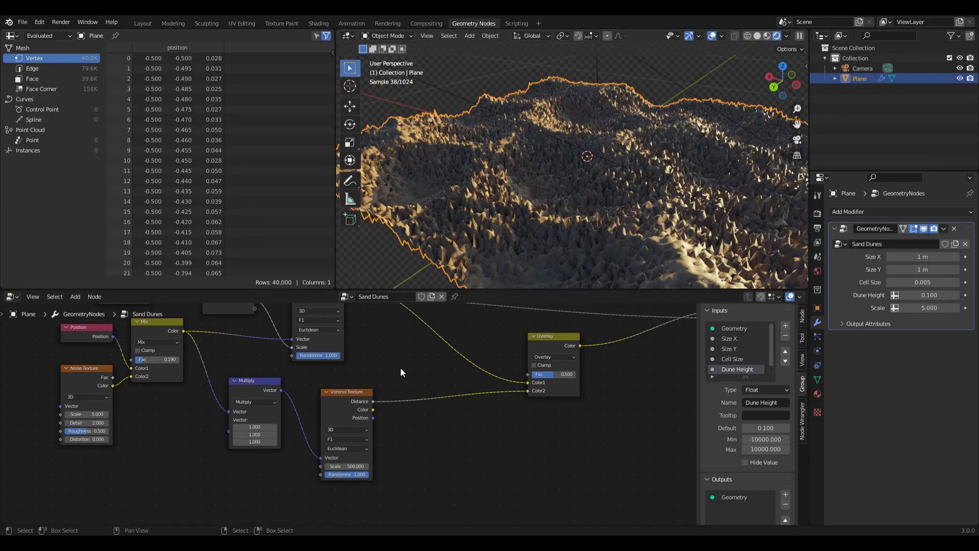
{"action": "key", "text": "shift+a"}
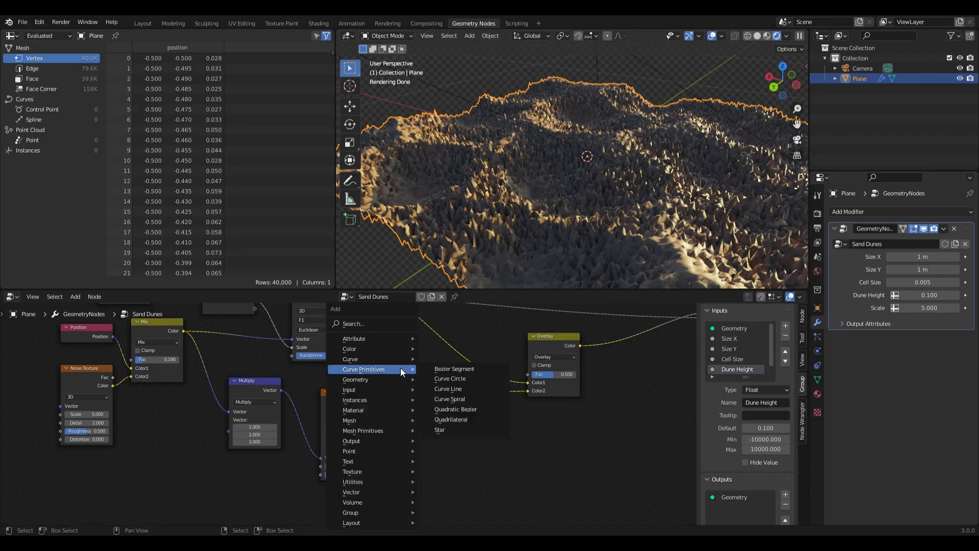
{"action": "mouse_move", "coordinate": [384, 483]}
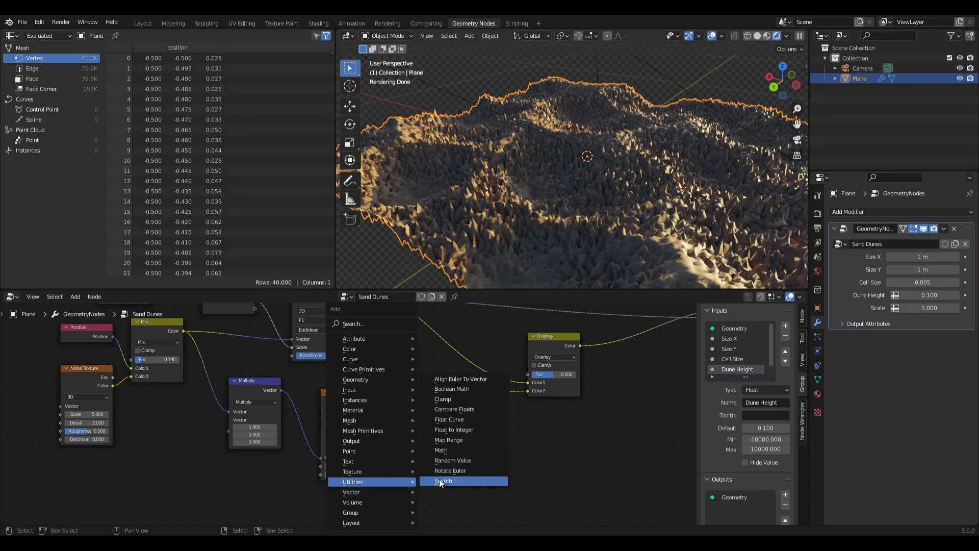
{"action": "left_click", "coordinate": [448, 451]}
{"action": "left_click", "coordinate": [437, 400]}
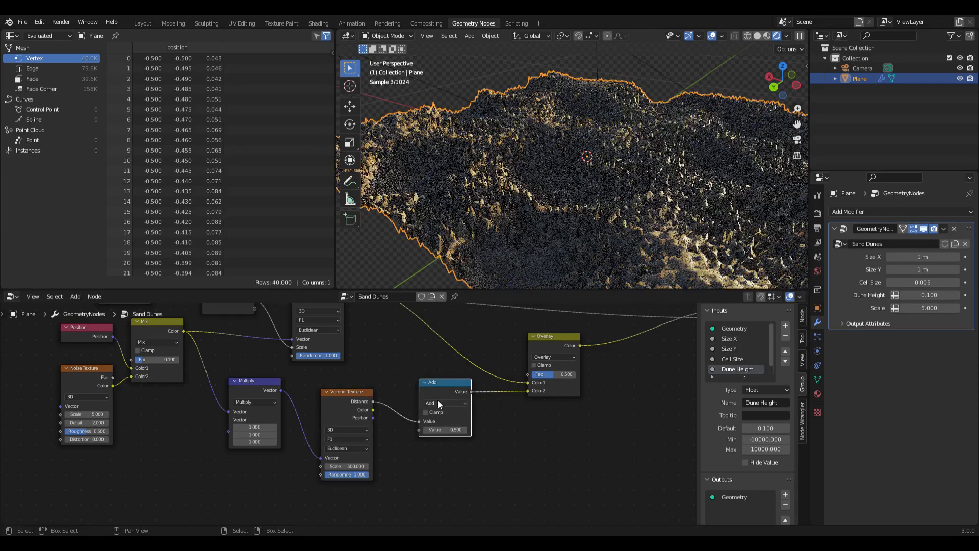
{"action": "left_click", "coordinate": [444, 403]}
{"action": "left_click", "coordinate": [437, 440]}
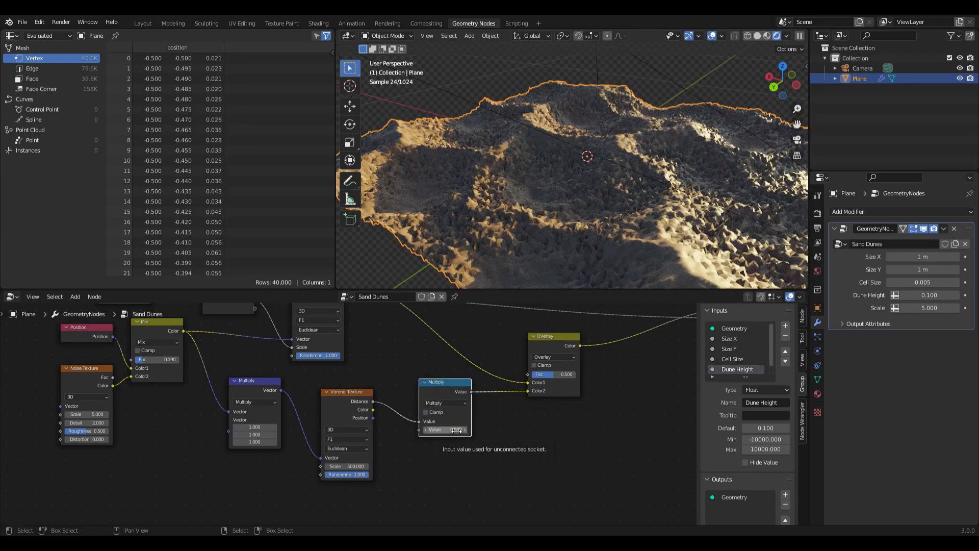
{"action": "left_click", "coordinate": [457, 430]}
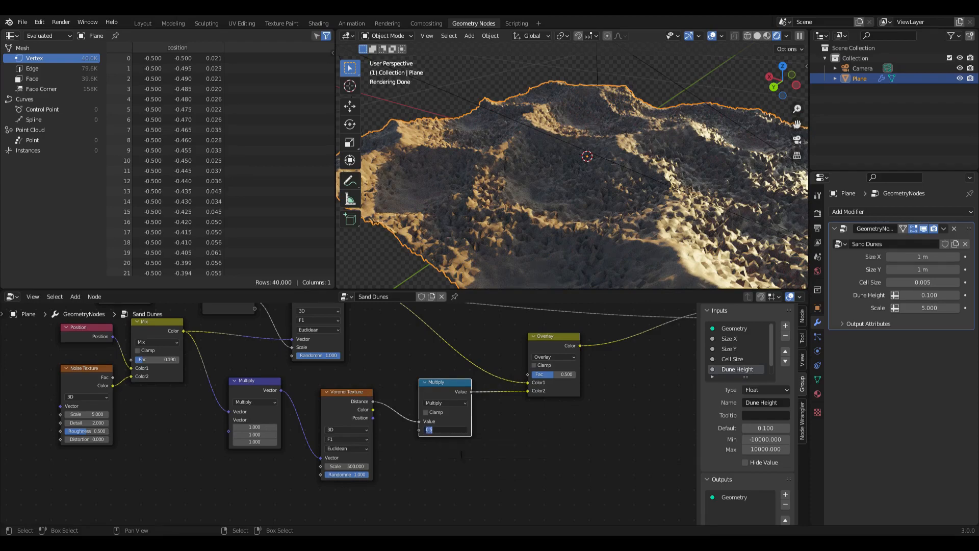
{"action": "type", "text": "0.1"}
{"action": "key", "text": "Return"}
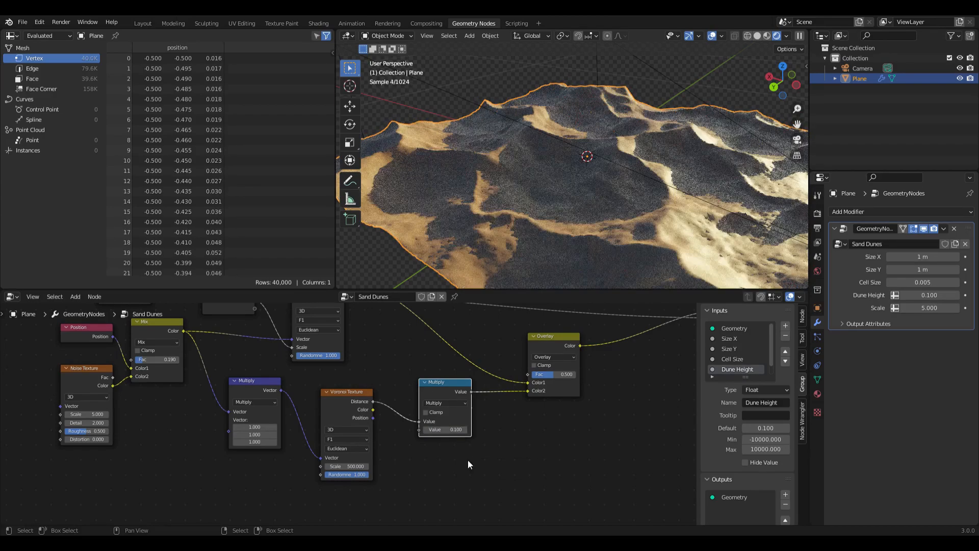
Step: Set the value of the Multiply node after the lower Voronoi Texture to 0.5
{"action": "middle_click_drag", "start_coordinate": [526, 204], "coordinate": [484, 198], "text": "shift"}
{"action": "left_click", "coordinate": [449, 429]}
{"action": "key", "text": "BackSpace"}
{"action": "type", "text": "0.5"}
{"action": "key", "text": "Return"}
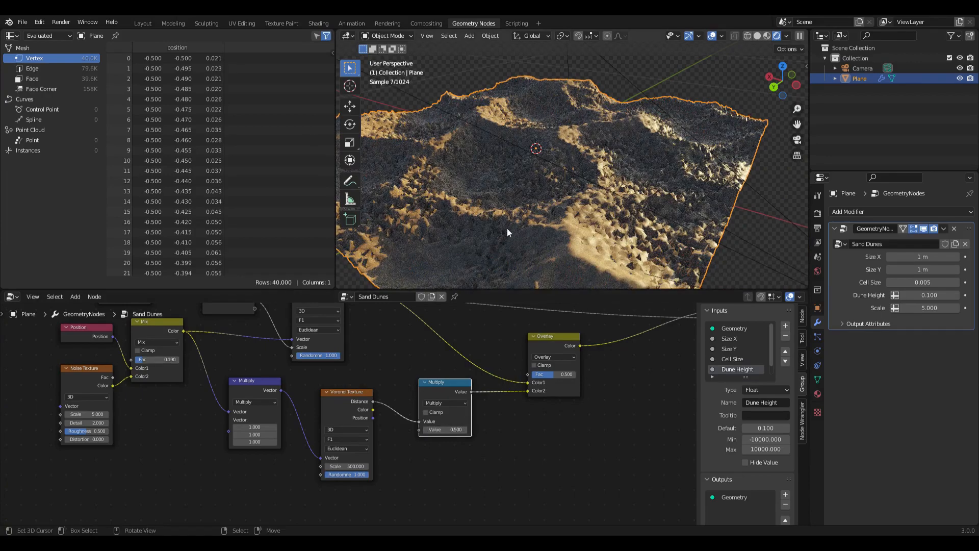
Step: Set the Y component of the vector Multiply node before the lower Voronoi Texture to 0.05
{"action": "middle_click_drag", "start_coordinate": [360, 384], "coordinate": [387, 379]}
{"action": "scroll", "coordinate": [408, 311], "scroll_direction": "up", "scroll_amount": 1}
{"action": "middle_click_drag", "start_coordinate": [452, 200], "coordinate": [492, 198]}
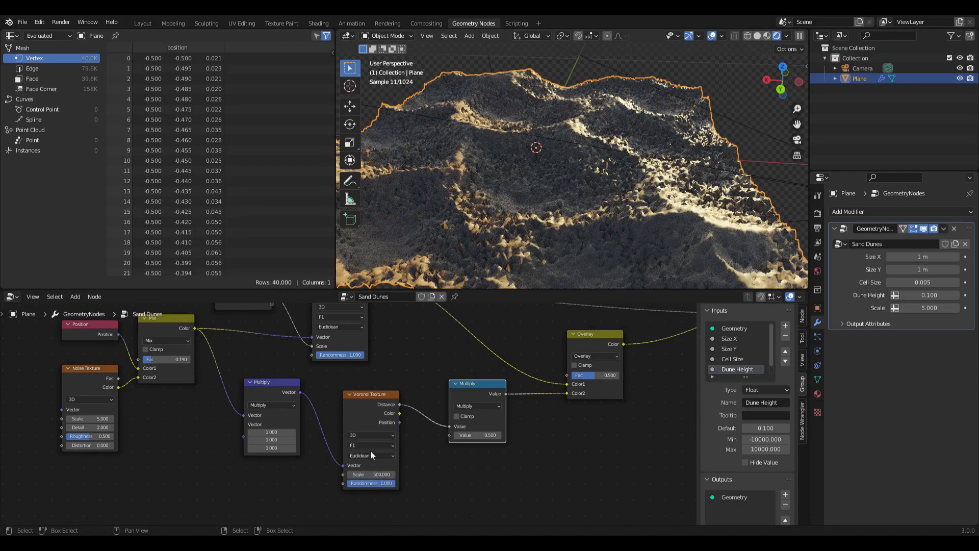
{"action": "middle_click_drag", "start_coordinate": [301, 445], "coordinate": [349, 442]}
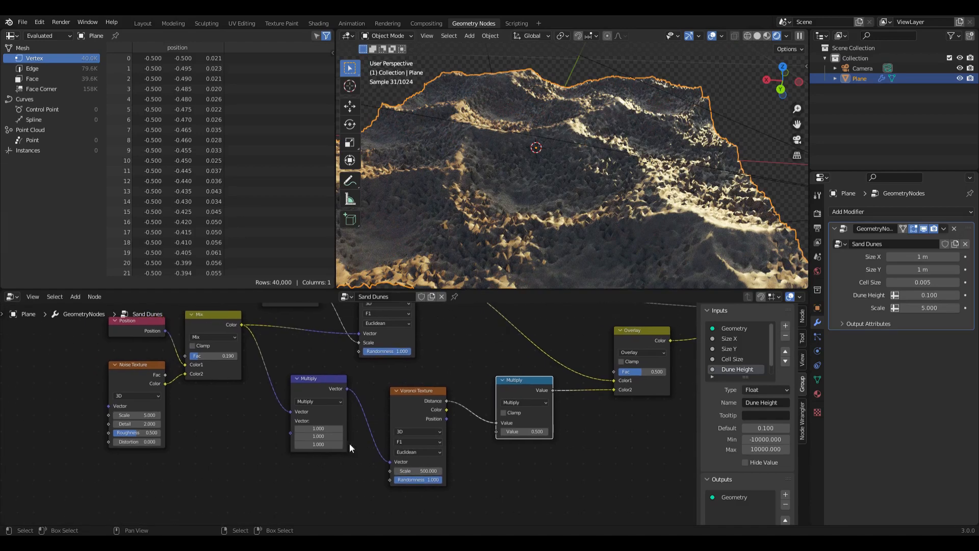
{"action": "left_click", "coordinate": [319, 437]}
{"action": "type", "text": "0.05"}
{"action": "key", "text": "Return"}
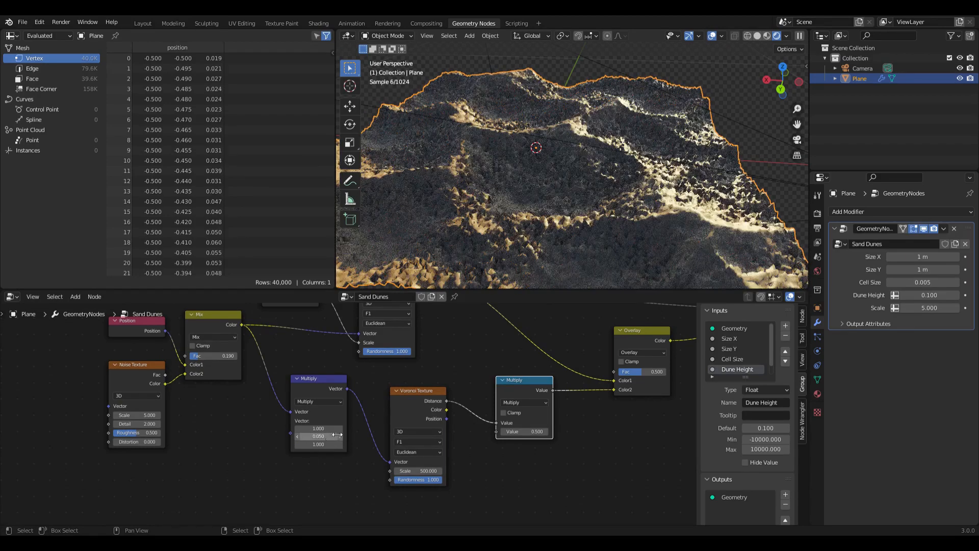
Step: Wire the lower Voronoi's Multiply node straight into the final Multiply's first Value, bypassing Overlay, and set its value to 0.1
{"action": "middle_click_drag", "start_coordinate": [457, 360], "coordinate": [298, 382]}
{"action": "scroll", "coordinate": [400, 362], "scroll_direction": "down", "scroll_amount": 4}
{"action": "middle_click_drag", "start_coordinate": [418, 351], "coordinate": [363, 366]}
{"action": "left_click_drag", "start_coordinate": [346, 414], "coordinate": [549, 349]}
{"action": "middle_click_drag", "start_coordinate": [498, 209], "coordinate": [561, 206]}
{"action": "mouse_move", "coordinate": [336, 445]}
{"action": "left_mouse_down"}
{"action": "mouse_move", "coordinate": [311, 445]}
{"action": "mouse_move", "coordinate": [334, 445]}
{"action": "left_mouse_up"}
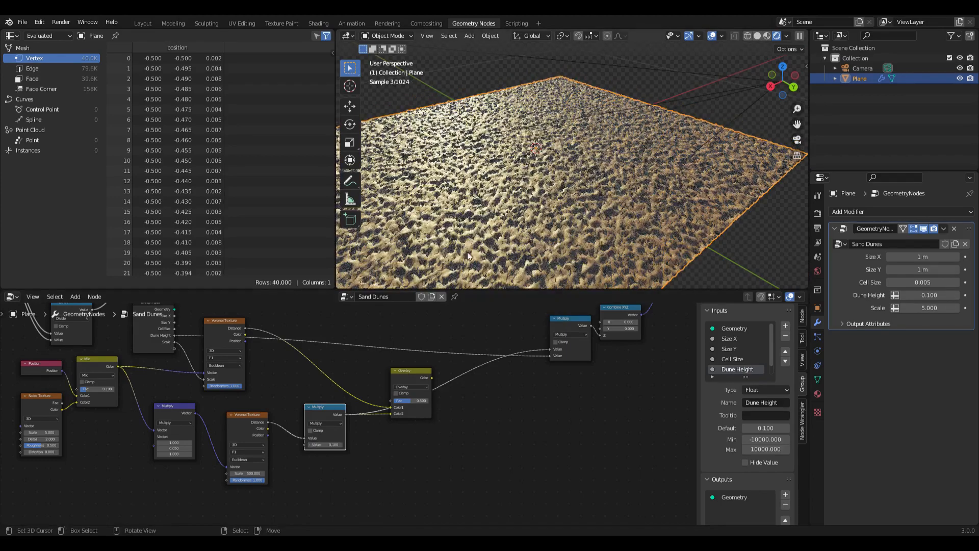
{"action": "middle_click_drag", "start_coordinate": [484, 198], "coordinate": [527, 212]}
Step: Move the Overlay node and the lower math Multiply node closer to the Voronoi Textures
{"action": "left_click_drag", "start_coordinate": [418, 372], "coordinate": [375, 356]}
{"action": "left_click_drag", "start_coordinate": [331, 410], "coordinate": [315, 420]}
{"action": "middle_click_drag", "start_coordinate": [310, 415], "coordinate": [369, 375]}
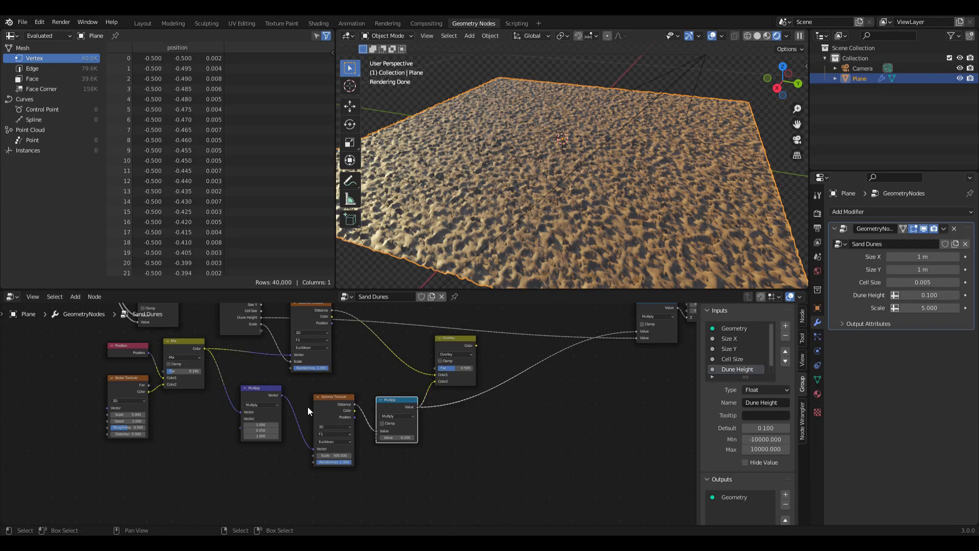
Step: Keep the lower math Multiply at 0.1 and set the lower Voronoi Texture's Scale to 100
{"action": "scroll", "coordinate": [392, 428], "scroll_direction": "up", "scroll_amount": 2}
{"action": "double_click", "coordinate": [403, 440]}
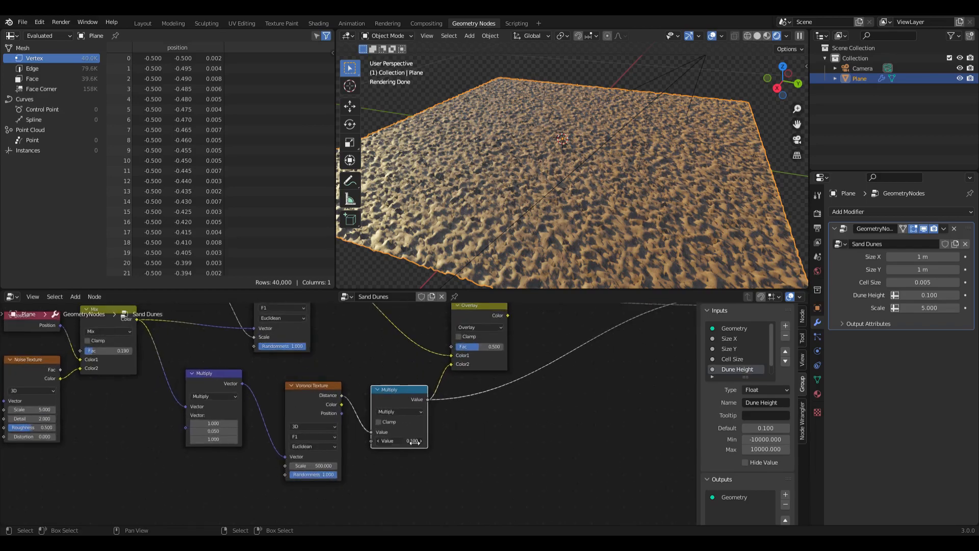
{"action": "key", "text": "Return"}
{"action": "double_click", "coordinate": [324, 465]}
{"action": "type", "text": "100"}
{"action": "key", "text": "Return"}
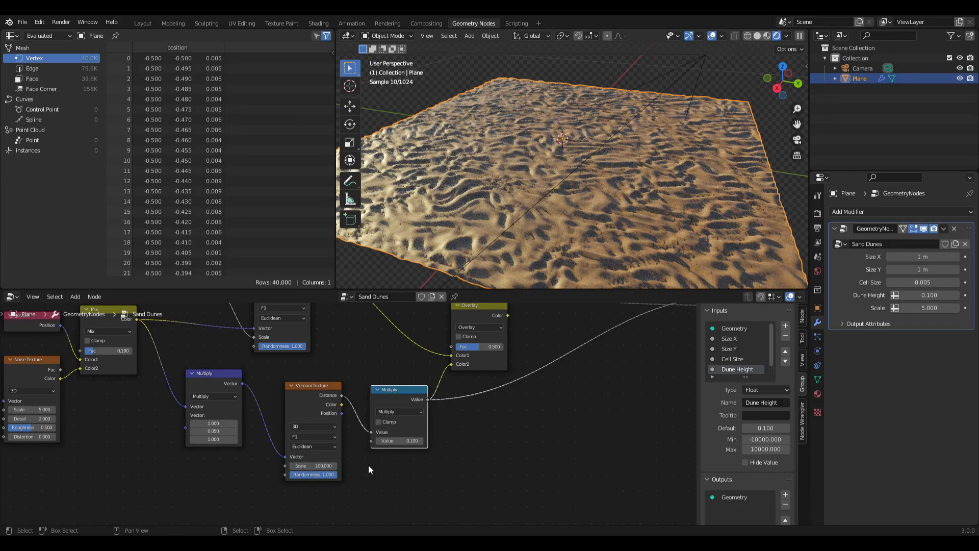
{"action": "scroll", "coordinate": [165, 382], "scroll_direction": "down", "scroll_amount": 3}
{"action": "middle_click_drag", "start_coordinate": [149, 391], "coordinate": [209, 402]}
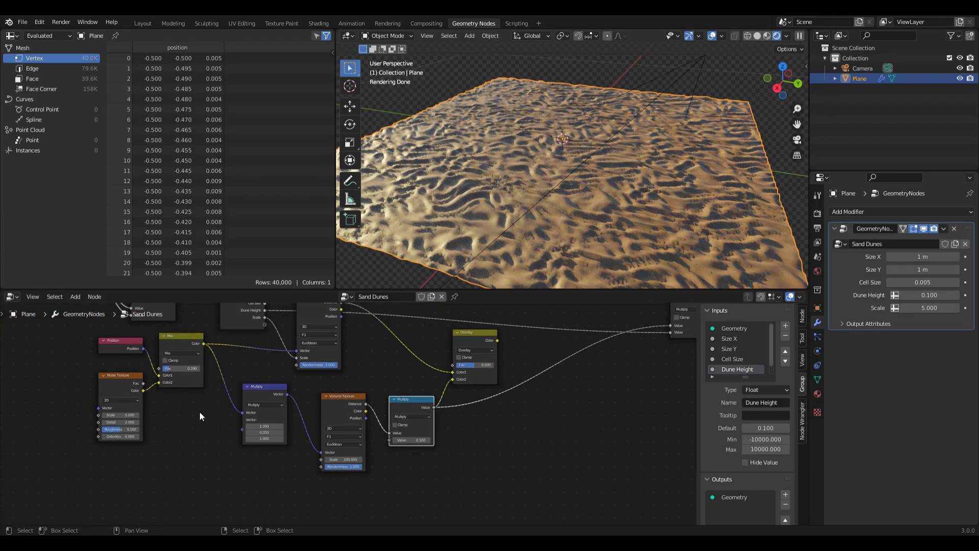
{"action": "middle_click_drag", "start_coordinate": [200, 413], "coordinate": [206, 419]}
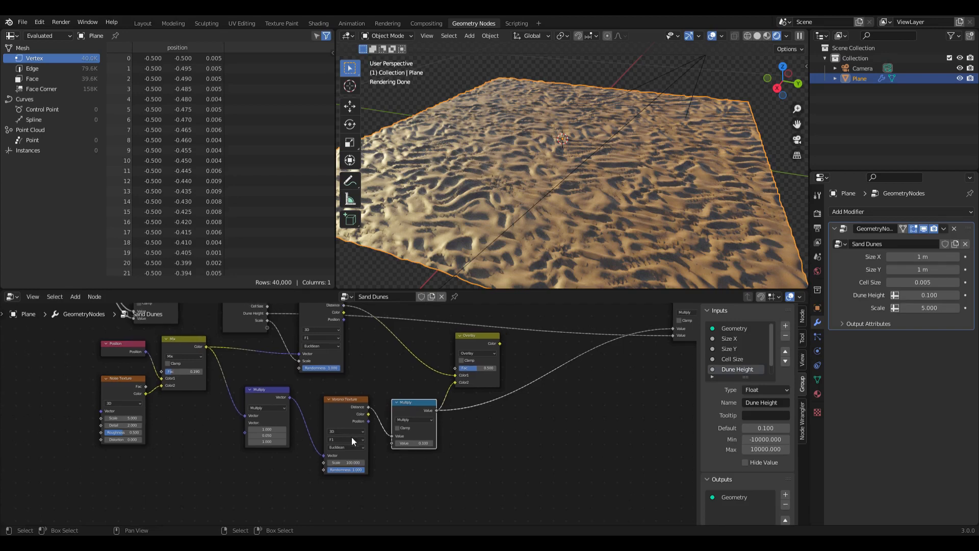
{"action": "scroll", "coordinate": [401, 447], "scroll_direction": "up", "scroll_amount": 1}
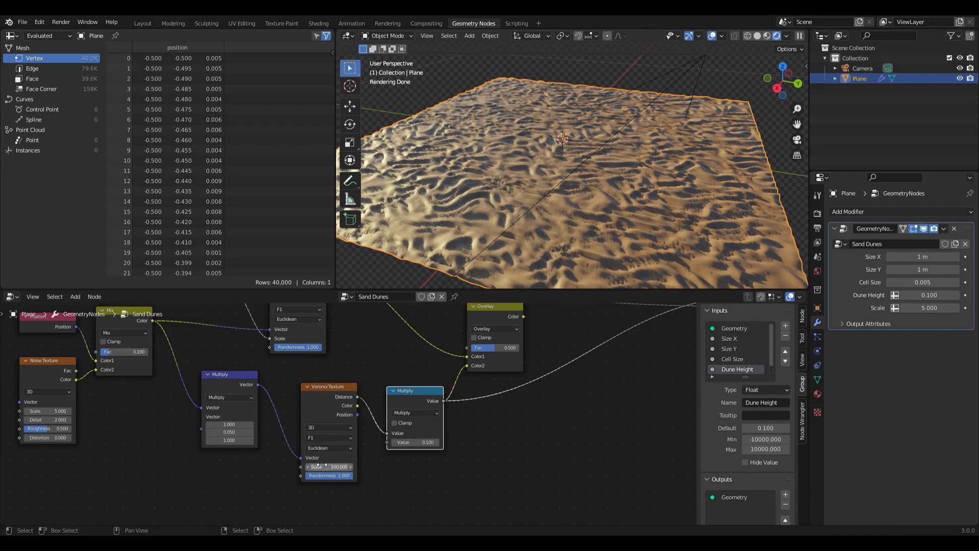
Step: Set the vector Multiply node's Y component to 0.1 and the lower Voronoi Texture's Scale to 250
{"action": "left_click_drag", "start_coordinate": [247, 432], "coordinate": [246, 432]}
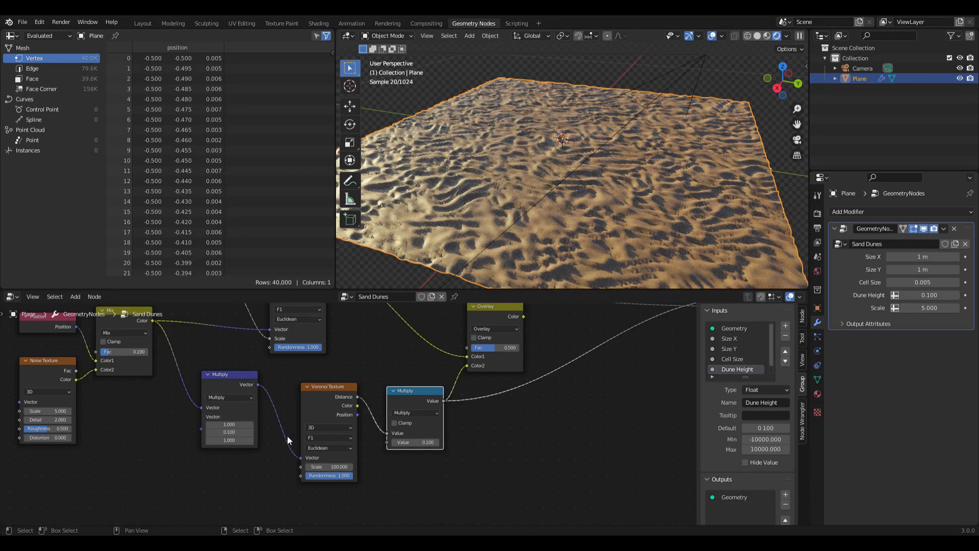
{"action": "double_click", "coordinate": [337, 467]}
{"action": "type", "text": "200"}
{"action": "key", "text": "Return"}
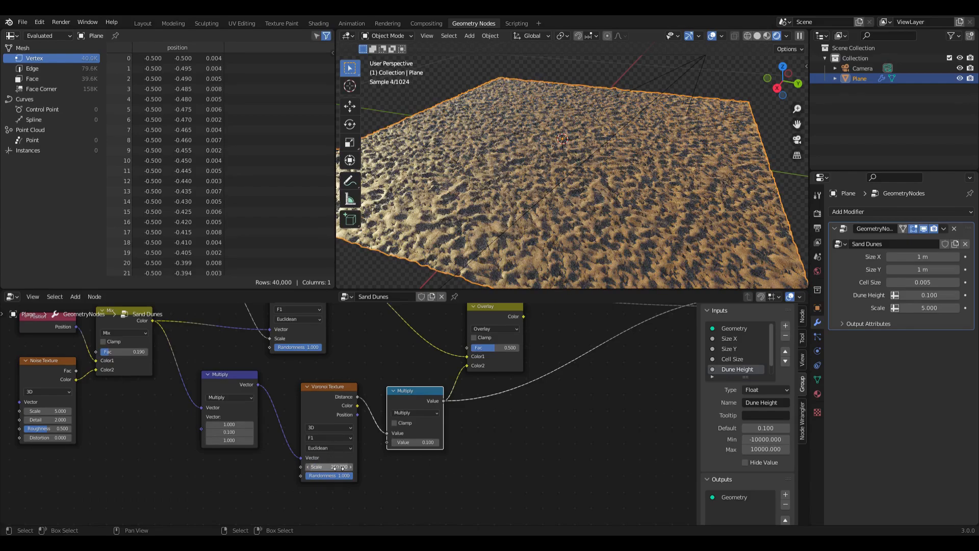
Step: Try 0.01 as the Y component of the vector Multiply node feeding the lower Voronoi Texture
{"action": "middle_click_drag", "start_coordinate": [555, 167], "coordinate": [510, 199]}
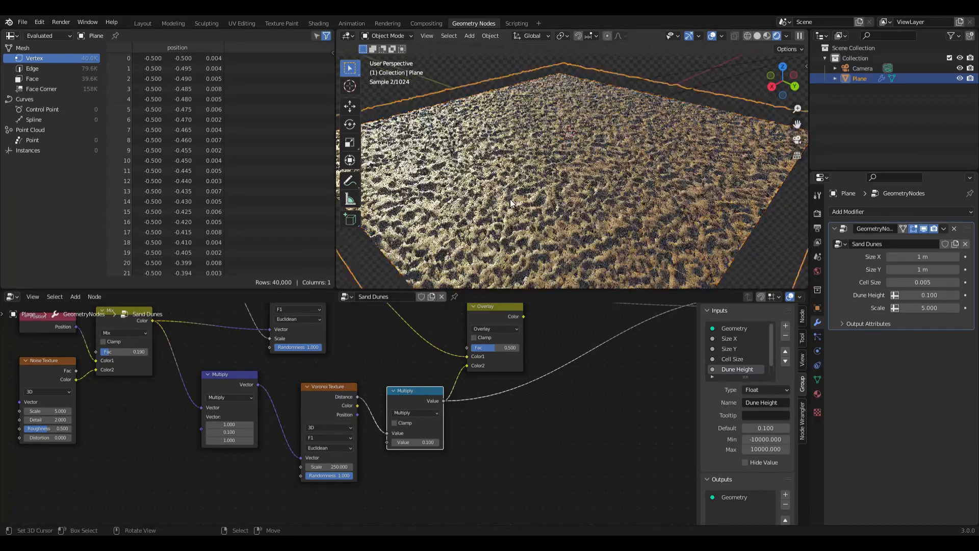
{"action": "type", "text": "0.01"}
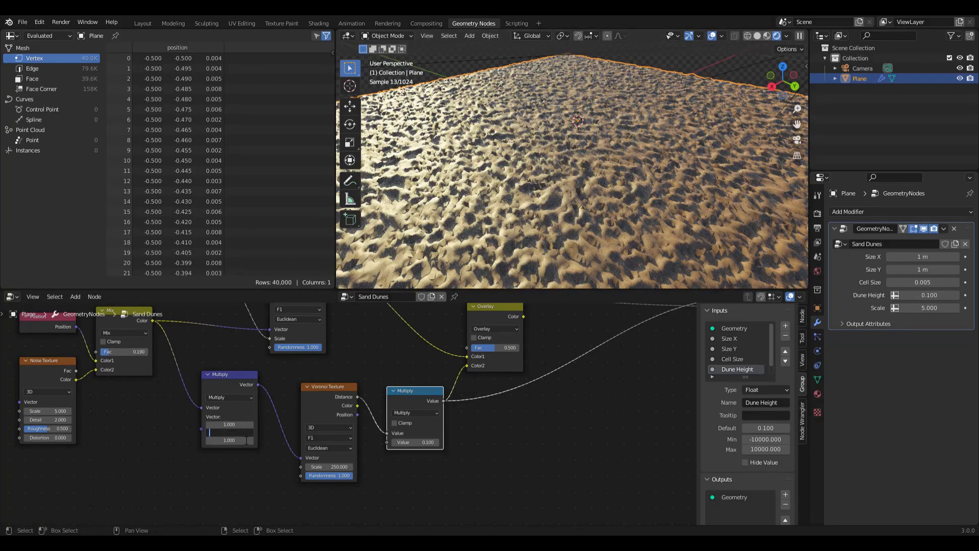
{"action": "key", "text": "Return"}
{"action": "scroll", "coordinate": [507, 179], "scroll_direction": "down", "scroll_amount": 5}
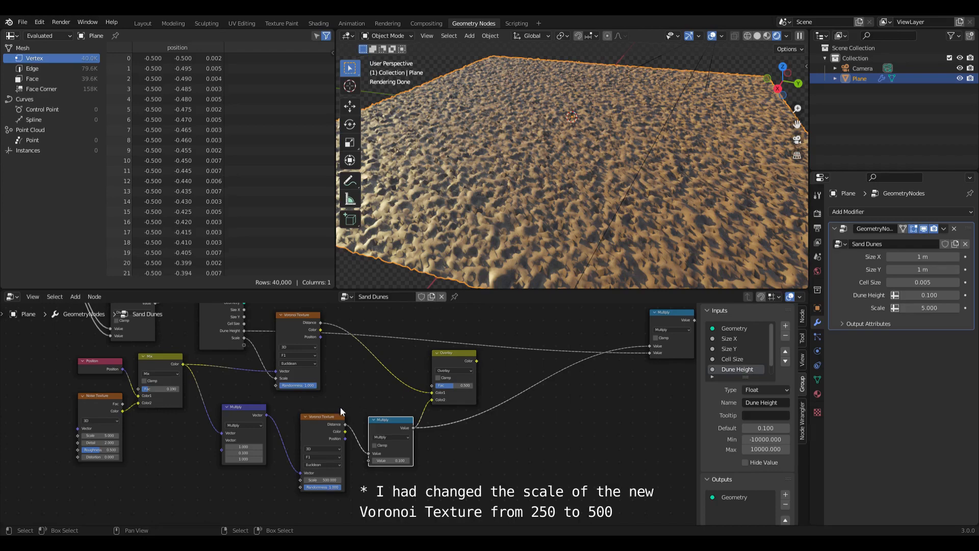
Step: Set the Y component of the vector Multiply node feeding the lower Voronoi Texture to 0.05
{"action": "middle_click_drag", "start_coordinate": [344, 401], "coordinate": [329, 418]}
{"action": "scroll", "coordinate": [278, 414], "scroll_direction": "up", "scroll_amount": 1}
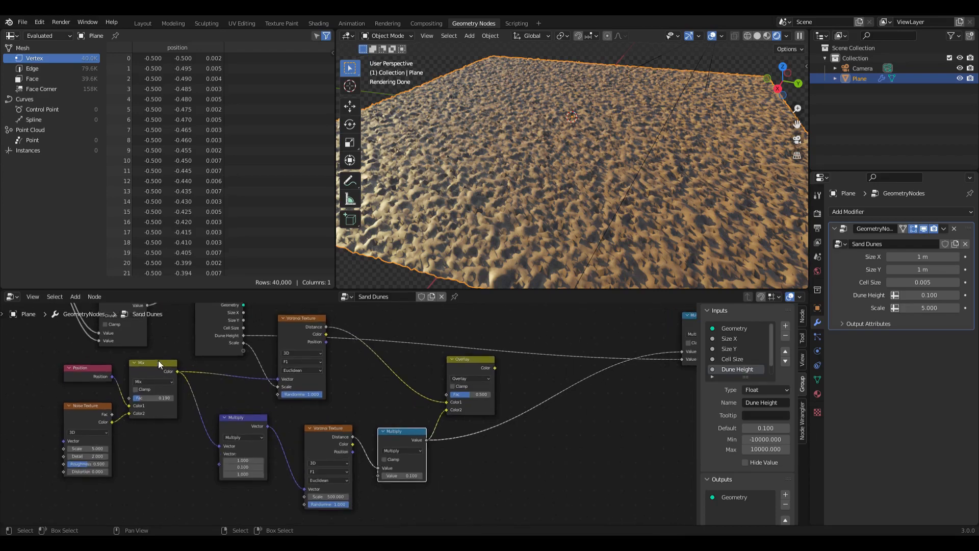
{"action": "double_click", "coordinate": [235, 466]}
{"action": "key", "text": "BackSpace"}
{"action": "type", "text": ".05"}
{"action": "key", "text": "Return"}
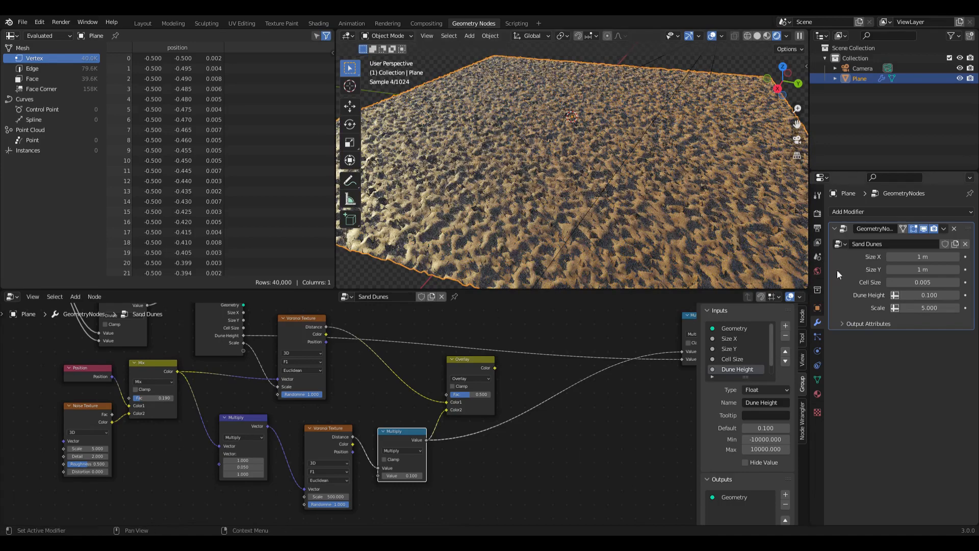
Step: Set the Sand Dunes modifier's Cell Size to 0.002 and inspect the finer ripples up close
{"action": "double_click", "coordinate": [922, 283]}
{"action": "key", "text": "BackSpace"}
{"action": "type", "text": "2"}
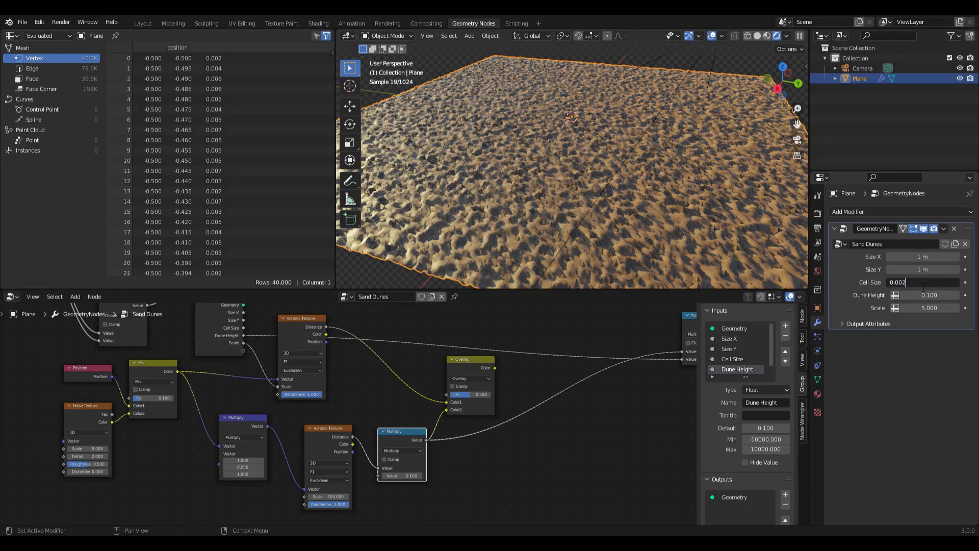
{"action": "key", "text": "Return"}
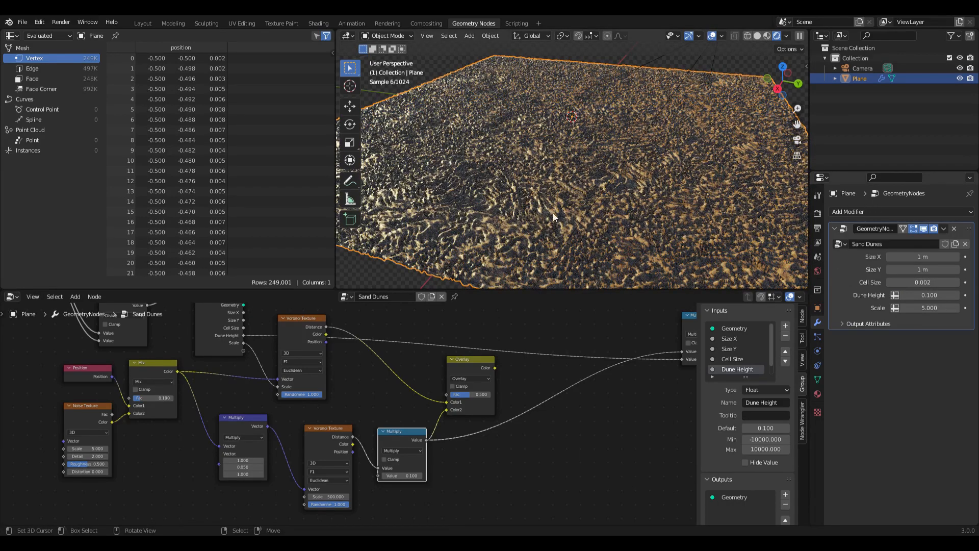
{"action": "middle_click_drag", "start_coordinate": [543, 196], "coordinate": [601, 198]}
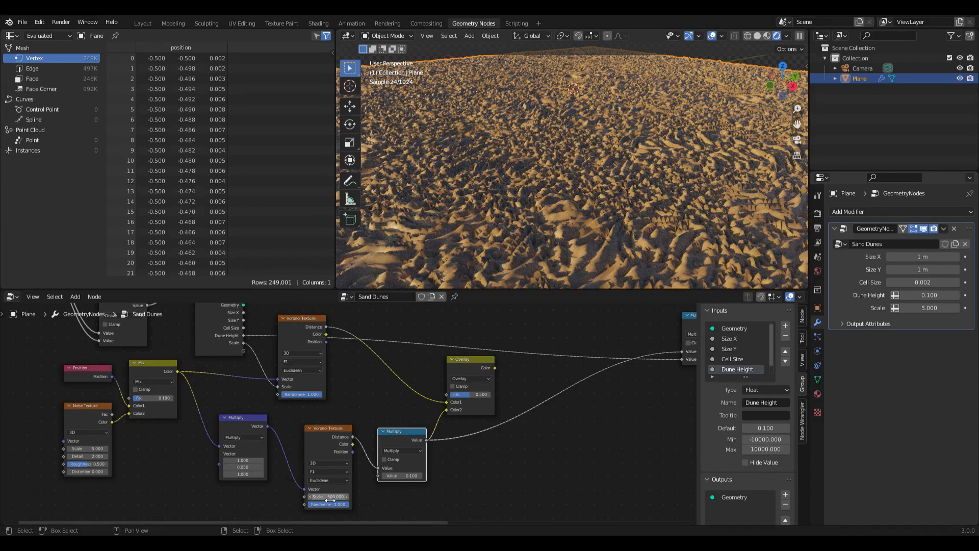
Step: Set the value of the math Multiply node after the lower Voronoi Texture to 0.05
{"action": "middle_click_drag", "start_coordinate": [468, 445], "coordinate": [476, 422]}
{"action": "left_click", "coordinate": [418, 454]}
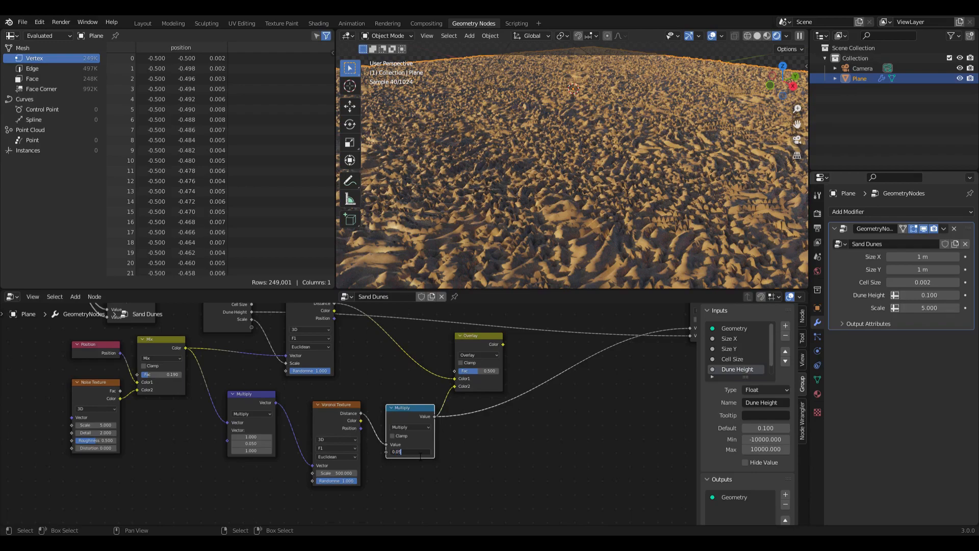
{"action": "key", "text": "Return"}
{"action": "middle_click_drag", "start_coordinate": [563, 197], "coordinate": [570, 241]}
{"action": "scroll", "coordinate": [560, 204], "scroll_direction": "up", "scroll_amount": 3}
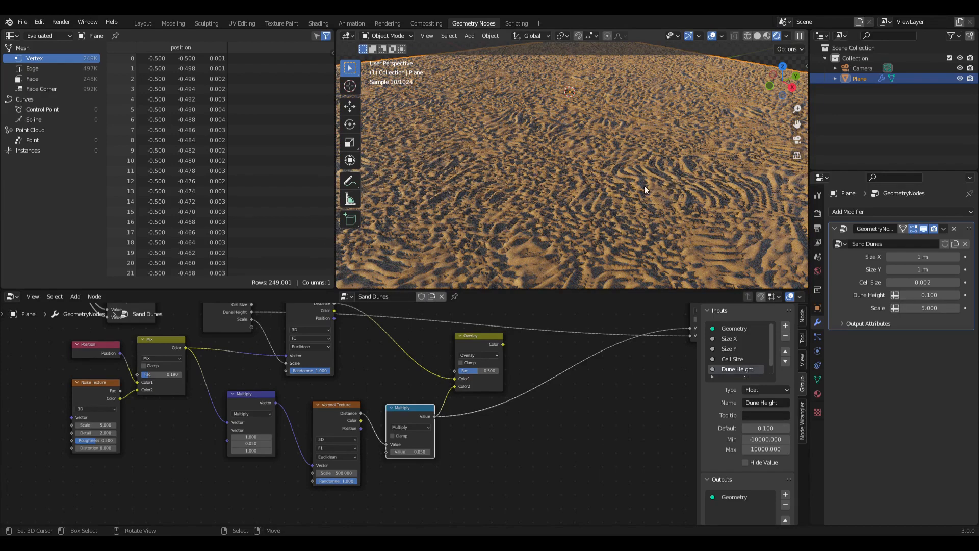
Step: Reconnect the Overlay node's Color to the final Multiply's first Value and view the combined dunes through the camera
{"action": "middle_click_drag", "start_coordinate": [509, 356], "coordinate": [435, 393]}
{"action": "left_click_drag", "start_coordinate": [438, 381], "coordinate": [626, 364]}
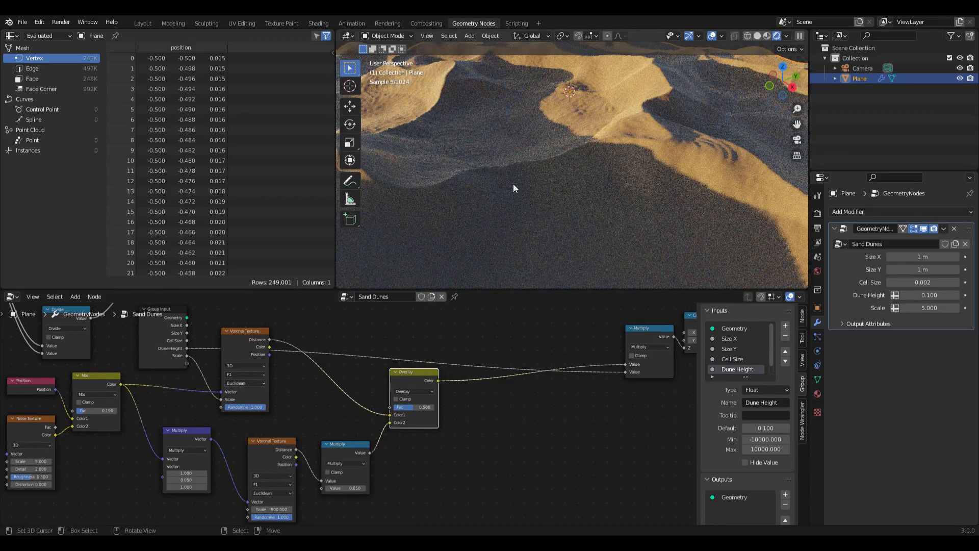
{"action": "middle_click_drag", "start_coordinate": [537, 170], "coordinate": [621, 197]}
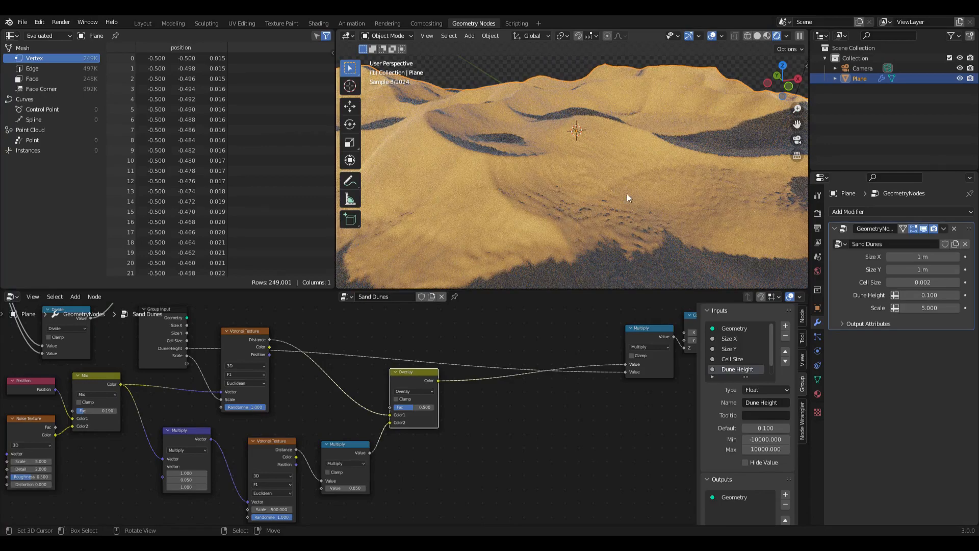
{"action": "middle_click_drag", "start_coordinate": [529, 175], "coordinate": [572, 212]}
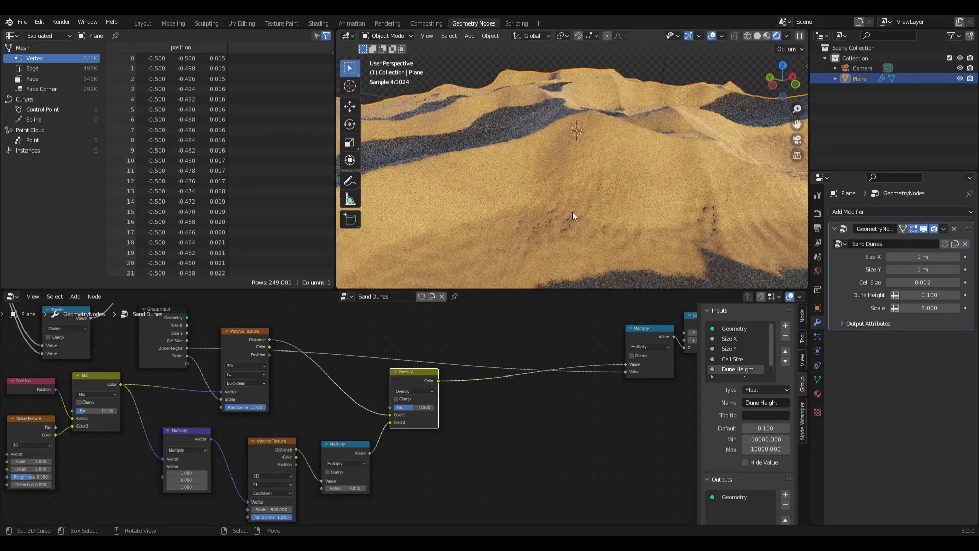
{"action": "middle_click_drag", "start_coordinate": [563, 153], "coordinate": [609, 175]}
{"action": "key", "text": "KP_0"}
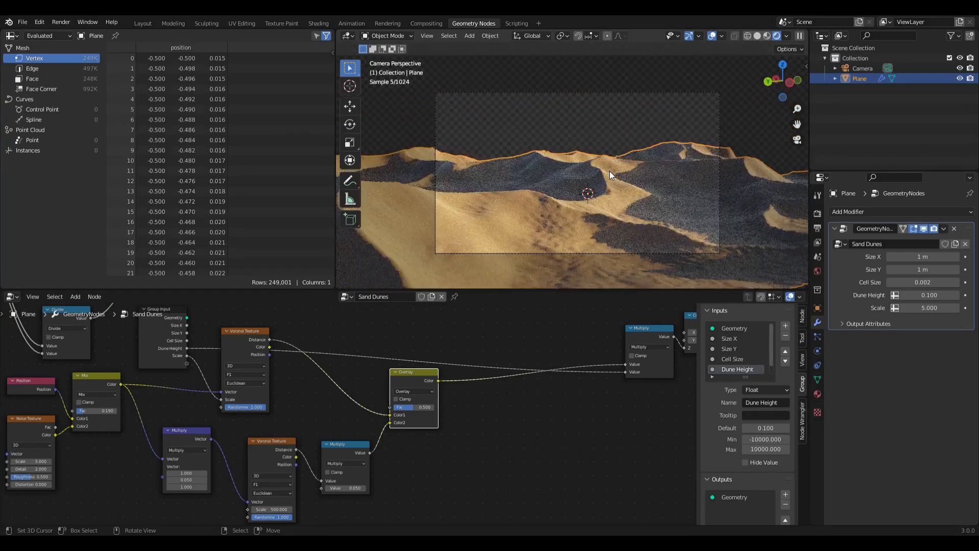
{"action": "scroll", "coordinate": [539, 200], "scroll_direction": "up", "scroll_amount": 2}
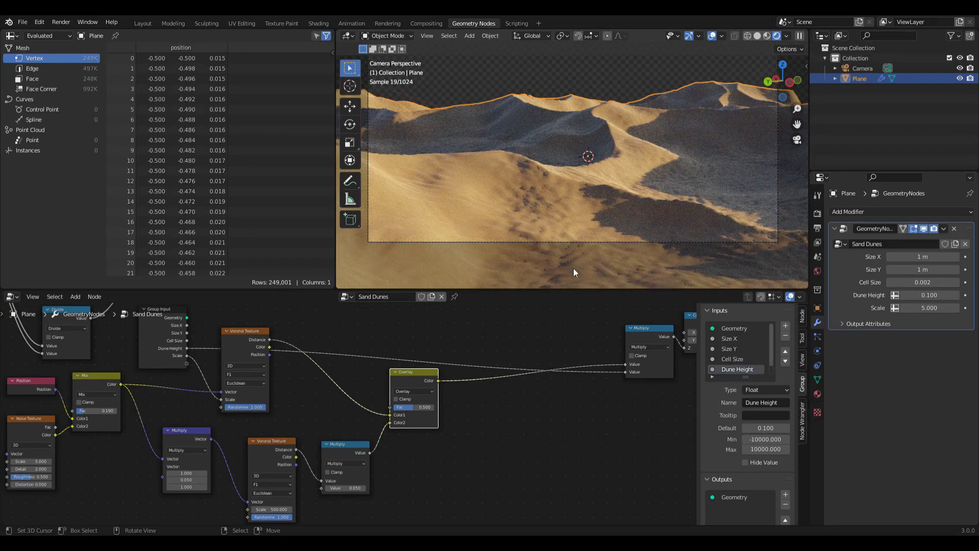
Step: Set the Overlay node's Fac to 0.3
{"action": "mouse_move", "coordinate": [413, 407]}
{"action": "left_mouse_down"}
{"action": "mouse_move", "coordinate": [434, 407]}
{"action": "mouse_move", "coordinate": [403, 406]}
{"action": "left_mouse_up"}
{"action": "type", "text": "0.3"}
{"action": "key", "text": "Return"}
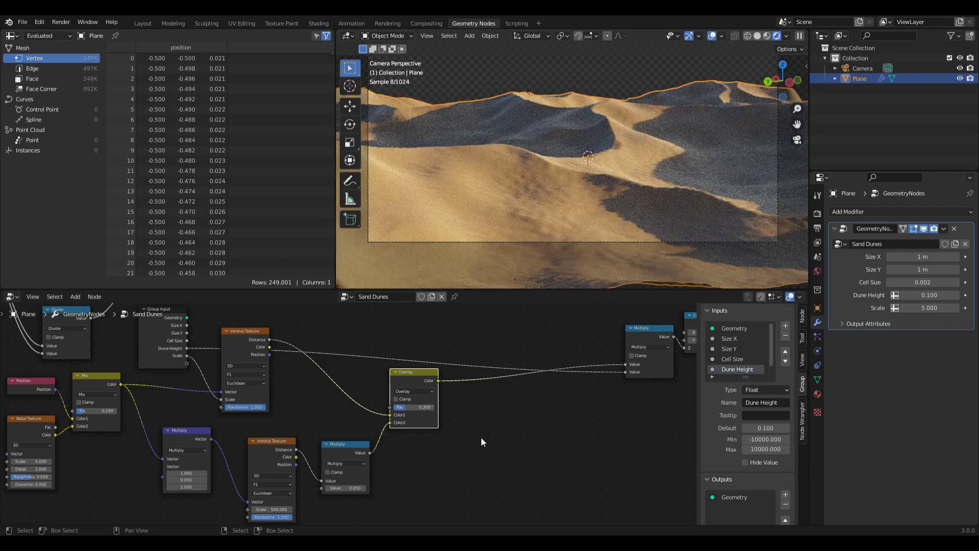
Step: Try a value of 0.1 in the lower math Multiply node and restore it to 0.05
{"action": "double_click", "coordinate": [357, 488]}
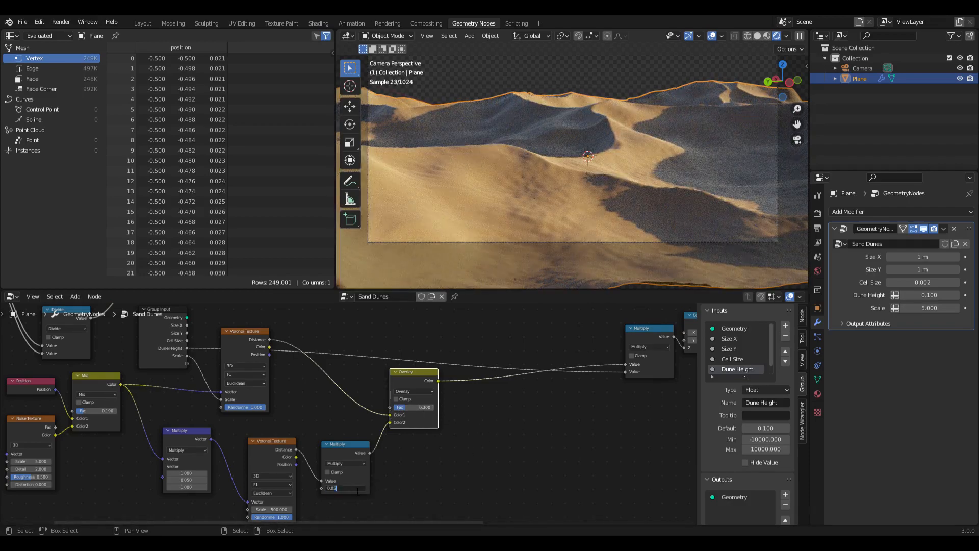
{"action": "type", "text": "0.1"}
{"action": "key", "text": "Return"}
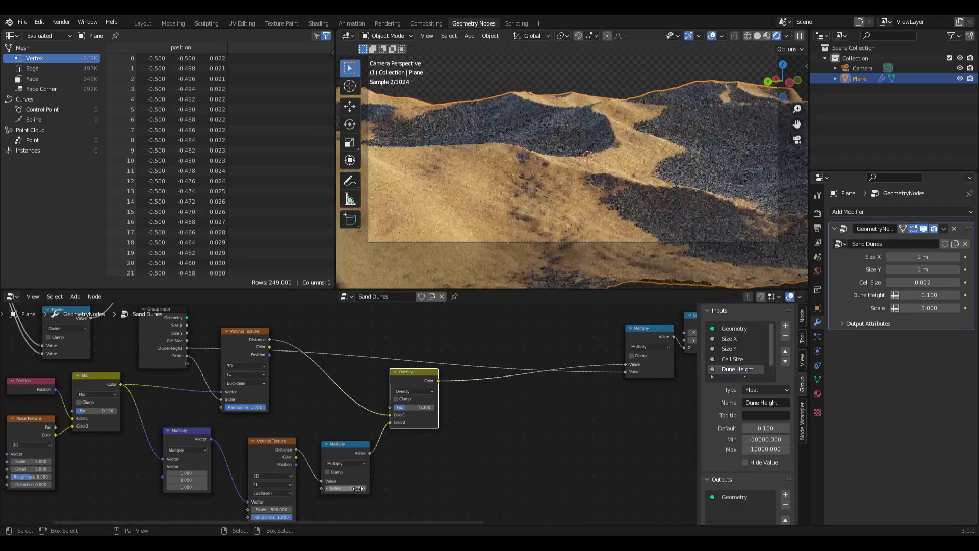
{"action": "double_click", "coordinate": [349, 489]}
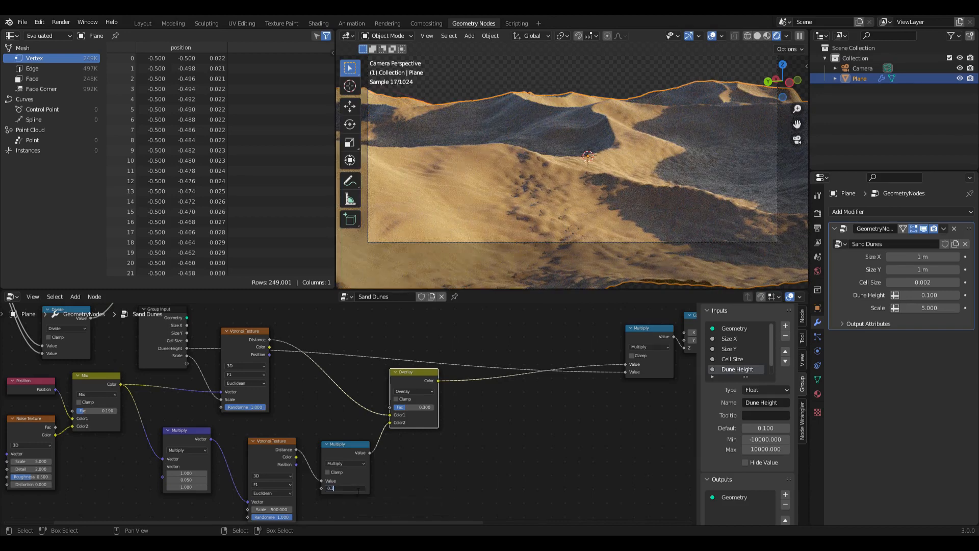
{"action": "key", "text": "BackSpace"}
{"action": "key", "text": "BackSpace"}
{"action": "key", "text": "Return"}
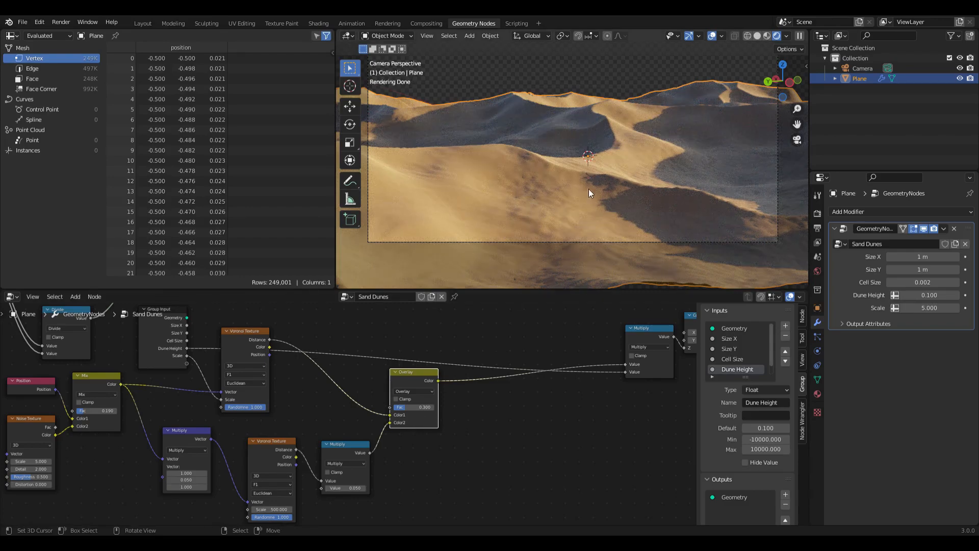
Step: Move the vector Multiply, lower Voronoi Texture and math Multiply nodes closer beneath the upper Voronoi Texture
{"action": "scroll", "coordinate": [576, 172], "scroll_direction": "down", "scroll_amount": 2}
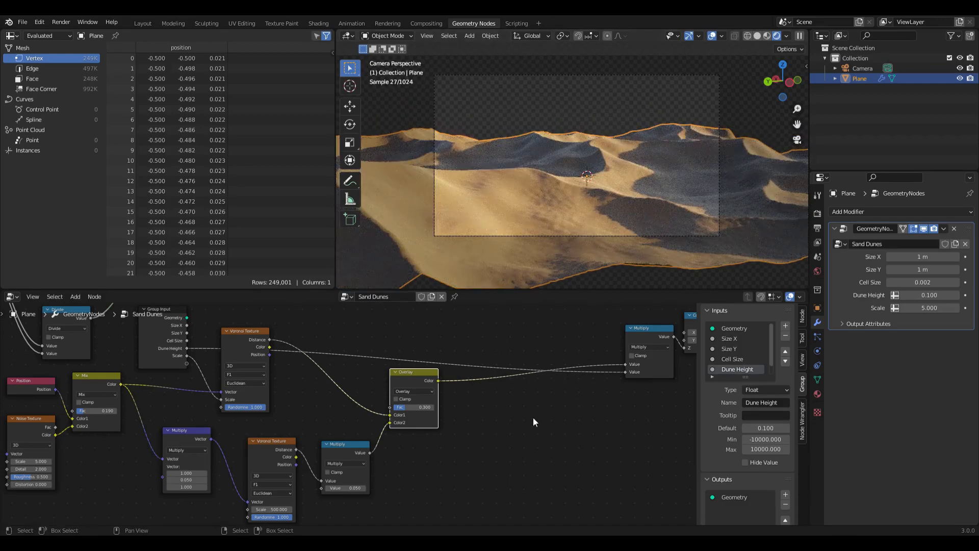
{"action": "scroll", "coordinate": [531, 422], "scroll_direction": "down", "scroll_amount": 2}
{"action": "middle_click_drag", "start_coordinate": [509, 432], "coordinate": [546, 407]}
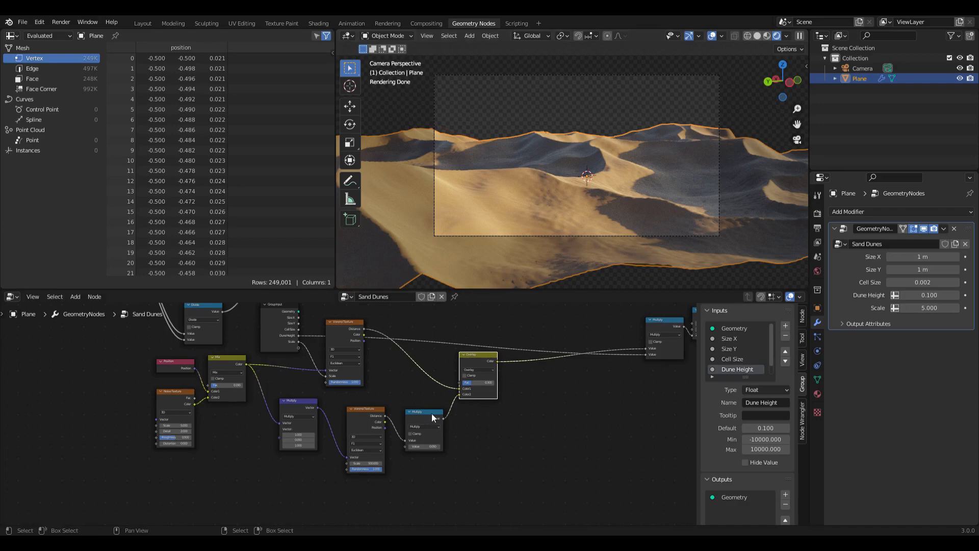
{"action": "left_click_drag", "start_coordinate": [367, 412], "coordinate": [296, 396]}
{"action": "left_click_drag", "start_coordinate": [407, 418], "coordinate": [393, 411]}
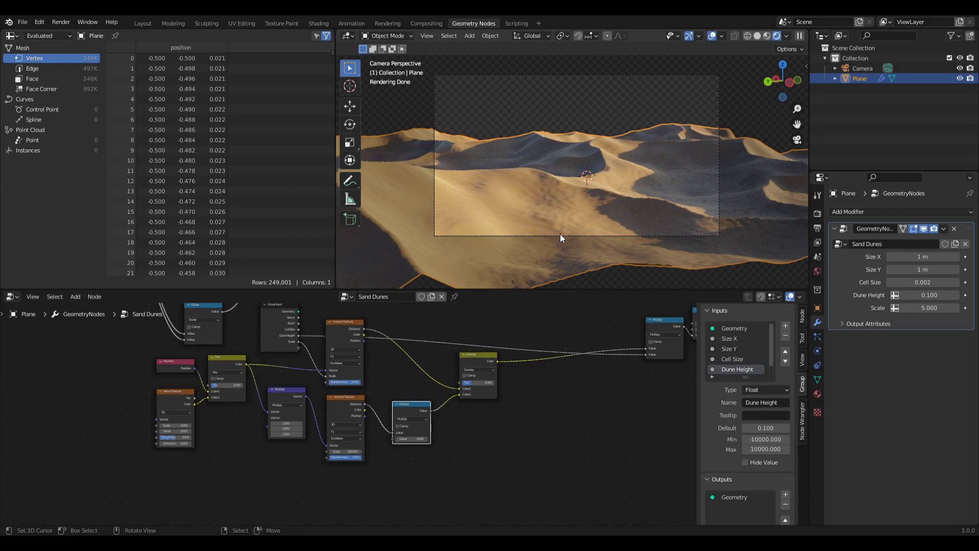
Step: Add a Noise Texture node and place it directly below the lower Voronoi Texture
{"action": "scroll", "coordinate": [494, 366], "scroll_direction": "down", "scroll_amount": 3}
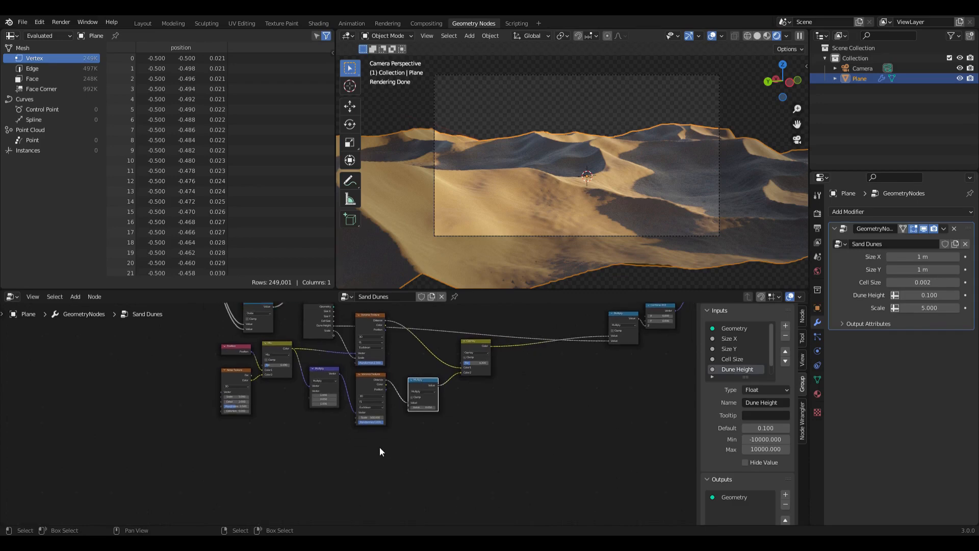
{"action": "middle_click_drag", "start_coordinate": [399, 444], "coordinate": [393, 482]}
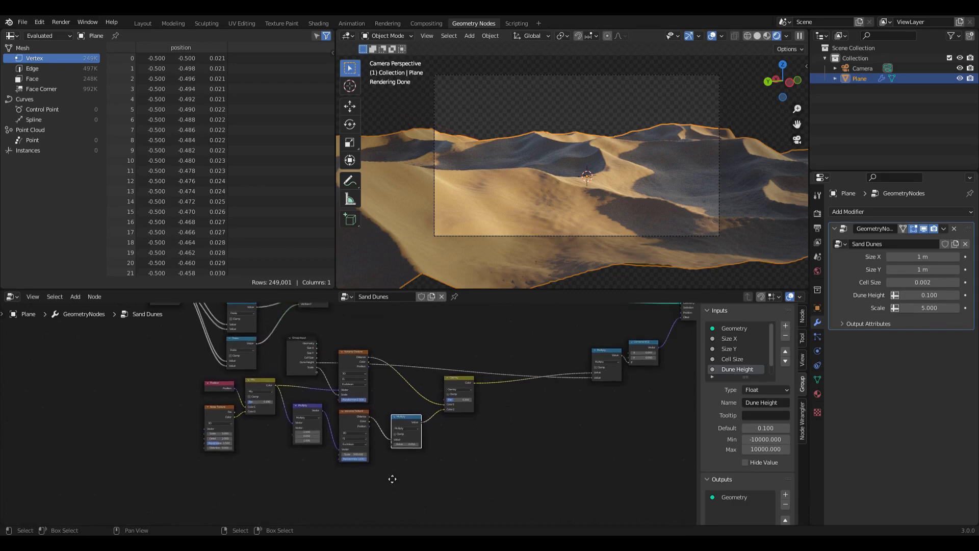
{"action": "middle_click_drag", "start_coordinate": [469, 414], "coordinate": [493, 372]}
{"action": "key", "text": "shift+a"}
{"action": "mouse_move", "coordinate": [382, 438]}
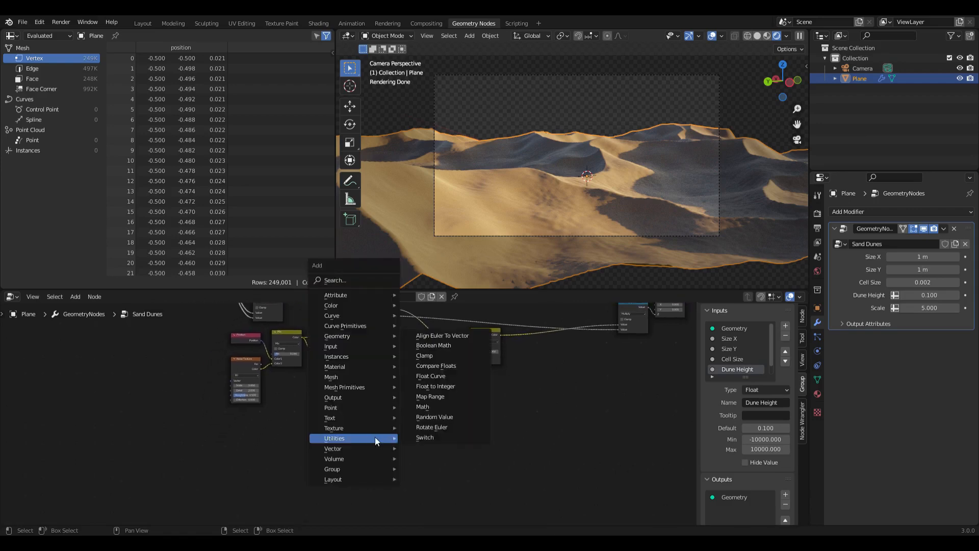
{"action": "left_click", "coordinate": [433, 396]}
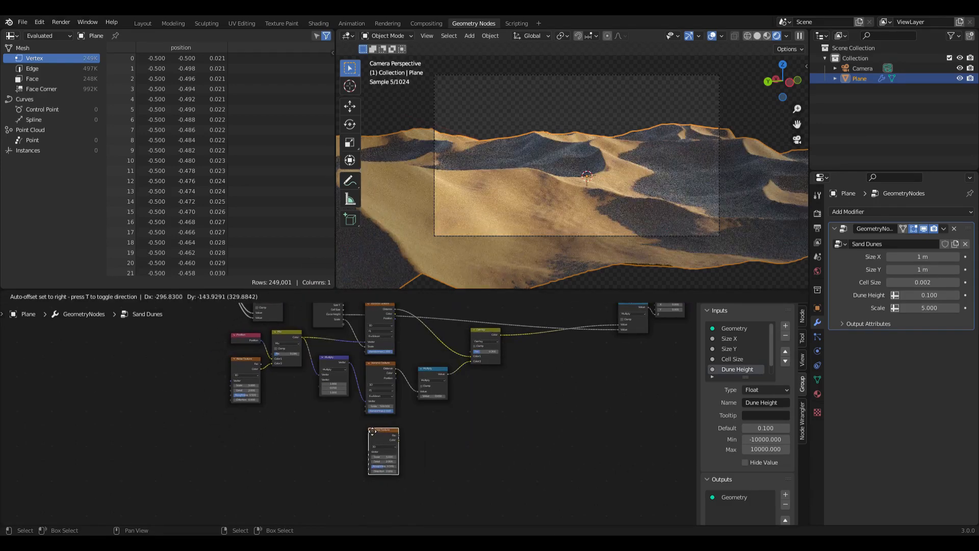
{"action": "left_click", "coordinate": [369, 426]}
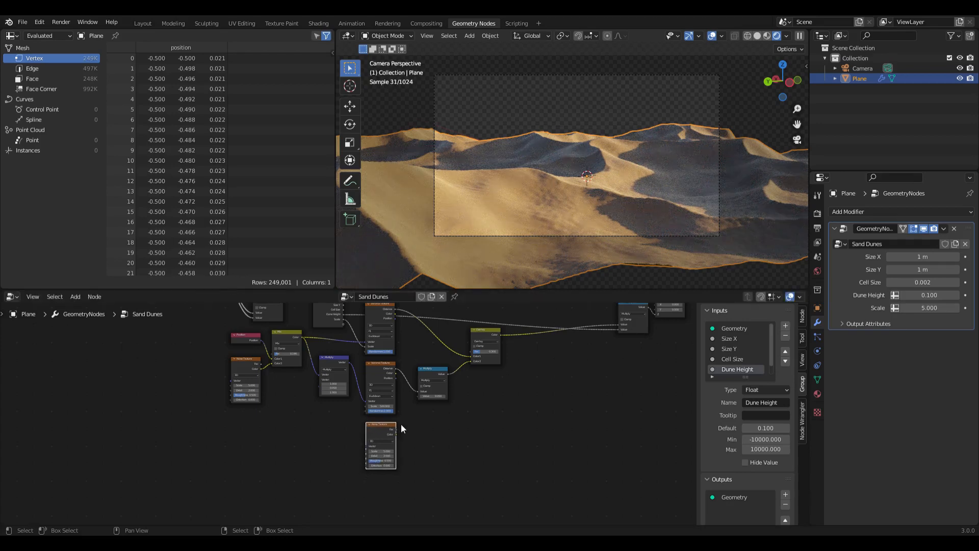
Step: Move the Overlay and lower math Multiply nodes farther from the Voronoi Textures to make room between them
{"action": "middle_click_drag", "start_coordinate": [478, 389], "coordinate": [469, 408]}
{"action": "left_click", "coordinate": [477, 349]}
{"action": "left_click_drag", "start_coordinate": [476, 348], "coordinate": [532, 358]}
{"action": "left_click_drag", "start_coordinate": [434, 396], "coordinate": [479, 398]}
Step: Duplicate the Overlay node and place the copy between the Noise Texture and the lower math Multiply node
{"action": "left_click", "coordinate": [540, 359]}
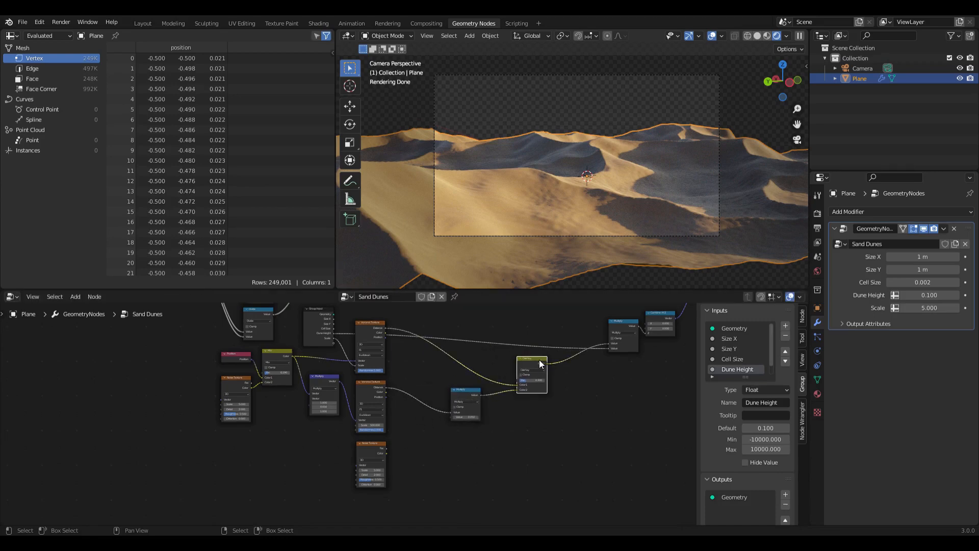
{"action": "key", "text": "shift+d"}
{"action": "left_click", "coordinate": [430, 427]}
{"action": "scroll", "coordinate": [408, 391], "scroll_direction": "up", "scroll_amount": 5}
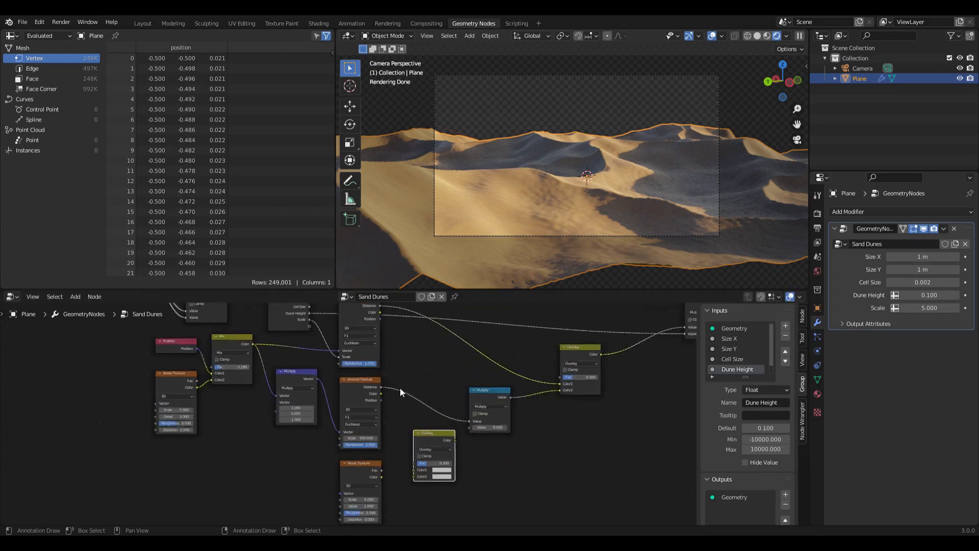
{"action": "middle_click_drag", "start_coordinate": [401, 382], "coordinate": [339, 414]}
Step: Wire the lower Voronoi's Distance into the final Multiply's first Value, replacing it with the lower math Multiply's output to bypass Overlay
{"action": "left_click_drag", "start_coordinate": [312, 419], "coordinate": [639, 354]}
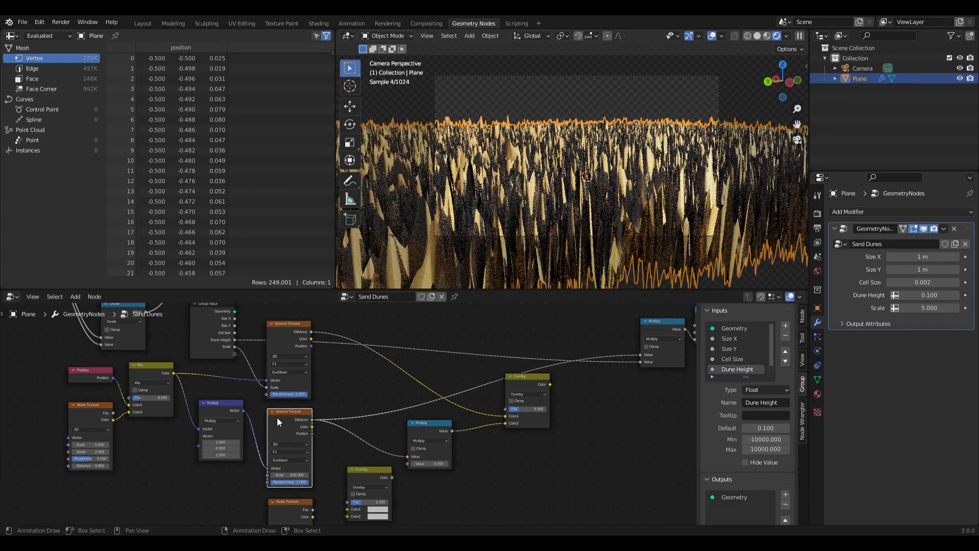
{"action": "middle_click_drag", "start_coordinate": [529, 196], "coordinate": [543, 214]}
{"action": "left_click", "coordinate": [449, 440]}
{"action": "left_click_drag", "start_coordinate": [549, 383], "coordinate": [640, 354]}
{"action": "middle_click_drag", "start_coordinate": [534, 219], "coordinate": [555, 204]}
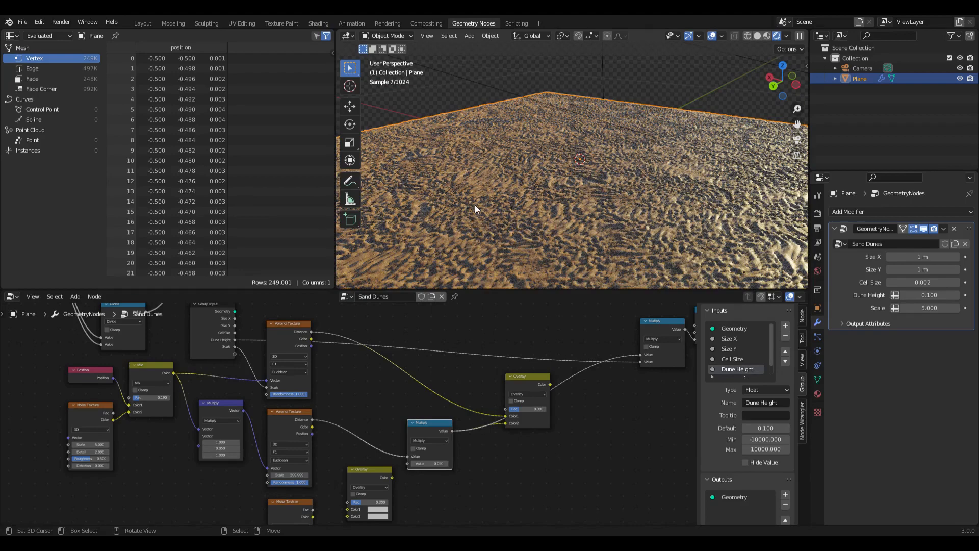
{"action": "middle_click_drag", "start_coordinate": [381, 419], "coordinate": [382, 394]}
{"action": "scroll", "coordinate": [553, 204], "scroll_direction": "down", "scroll_amount": 2}
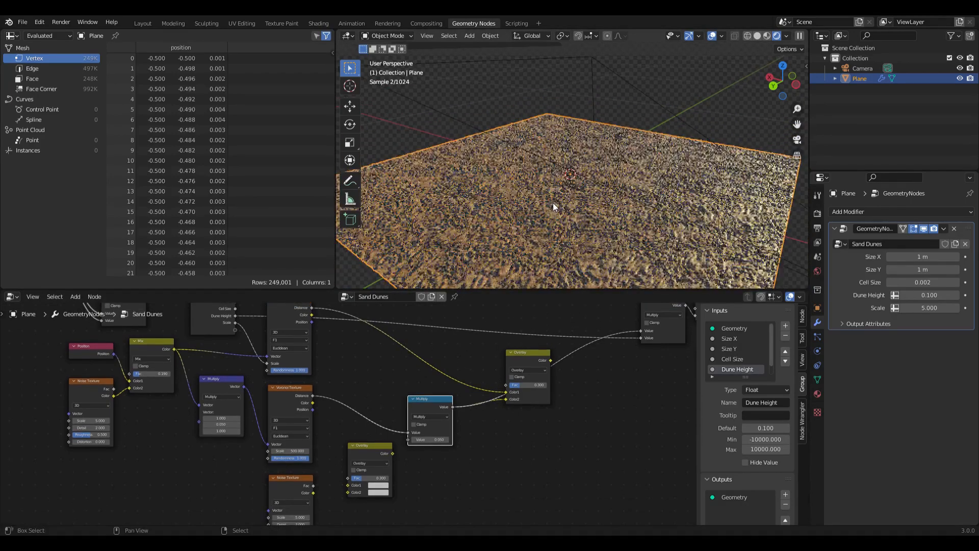
Step: Wire the lowest Noise Texture's Fac into the new Overlay's Color1 and the lower Voronoi's Distance into its Color2
{"action": "middle_click_drag", "start_coordinate": [553, 203], "coordinate": [537, 187], "text": "shift"}
{"action": "middle_click_drag", "start_coordinate": [391, 403], "coordinate": [407, 364]}
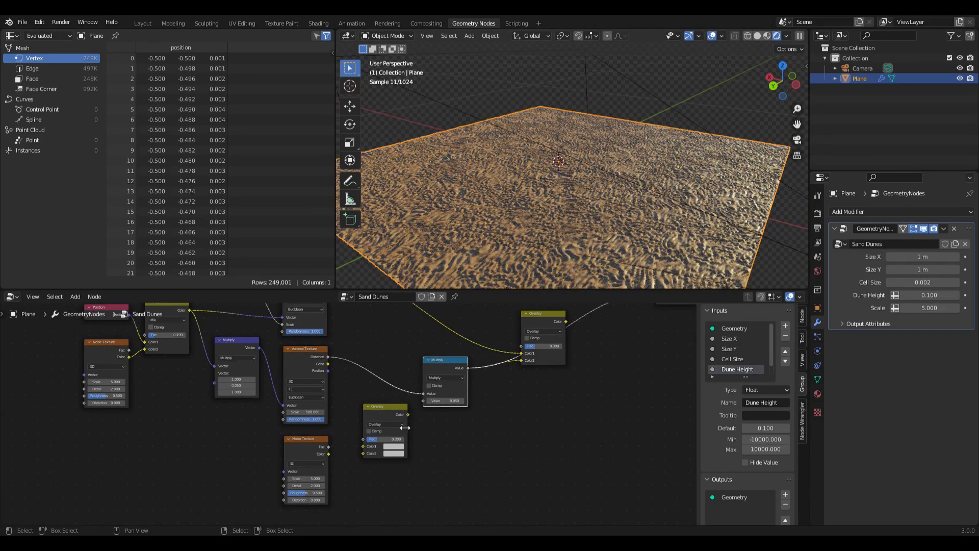
{"action": "scroll", "coordinate": [337, 438], "scroll_direction": "up", "scroll_amount": 2}
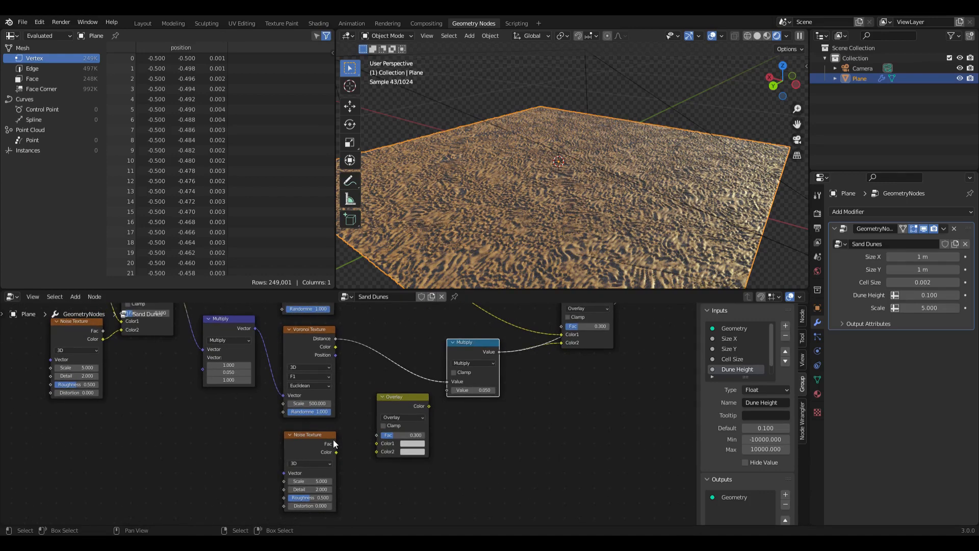
{"action": "left_click_drag", "start_coordinate": [335, 444], "coordinate": [377, 443]}
{"action": "middle_click_drag", "start_coordinate": [356, 356], "coordinate": [362, 370]}
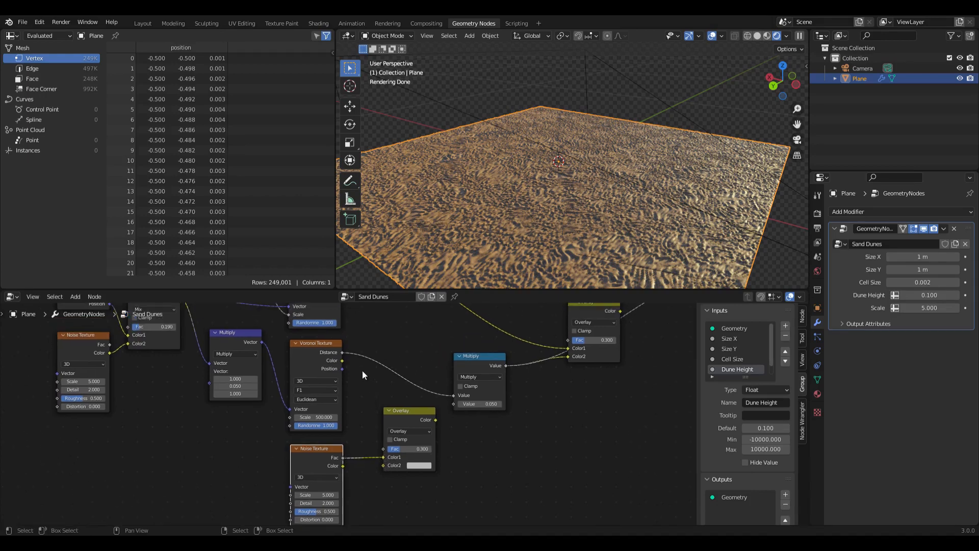
{"action": "left_click_drag", "start_coordinate": [341, 352], "coordinate": [347, 362]}
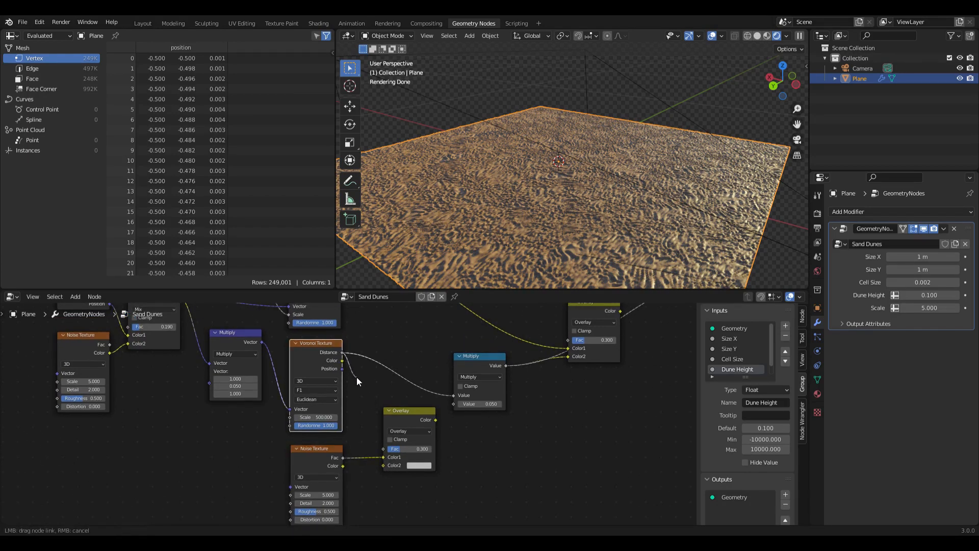
{"action": "left_click_drag", "start_coordinate": [372, 423], "coordinate": [385, 467]}
Step: Connect the Mix node's Color output to the Vector input of the lowest Noise Texture
{"action": "scroll", "coordinate": [228, 399], "scroll_direction": "down", "scroll_amount": 3}
{"action": "middle_click_drag", "start_coordinate": [214, 367], "coordinate": [270, 382]}
{"action": "left_click_drag", "start_coordinate": [245, 334], "coordinate": [333, 482]}
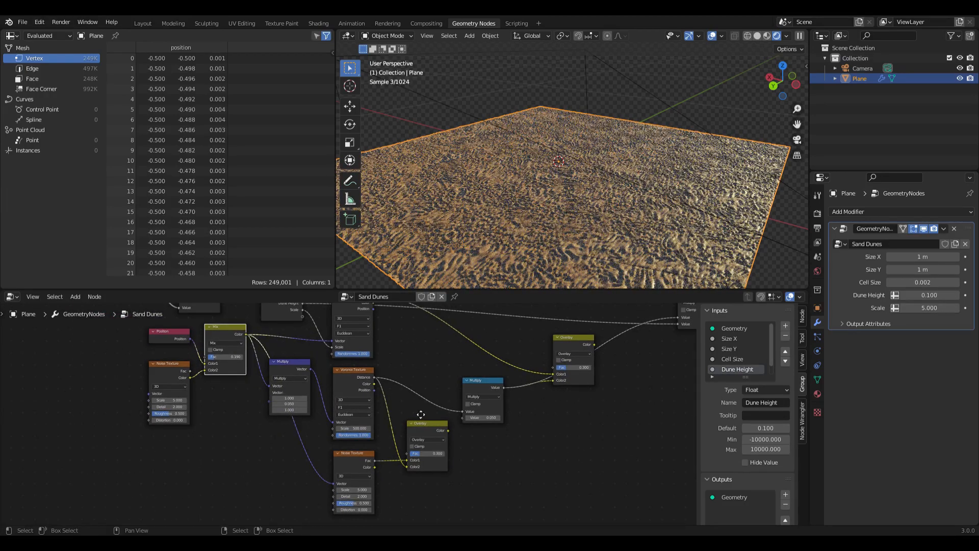
Step: Feed the new Overlay's Color into the lower math Multiply's first Value and remove the Voronoi Distance link from its second Value
{"action": "middle_click_drag", "start_coordinate": [416, 409], "coordinate": [363, 415]}
{"action": "scroll", "coordinate": [376, 422], "scroll_direction": "up", "scroll_amount": 3}
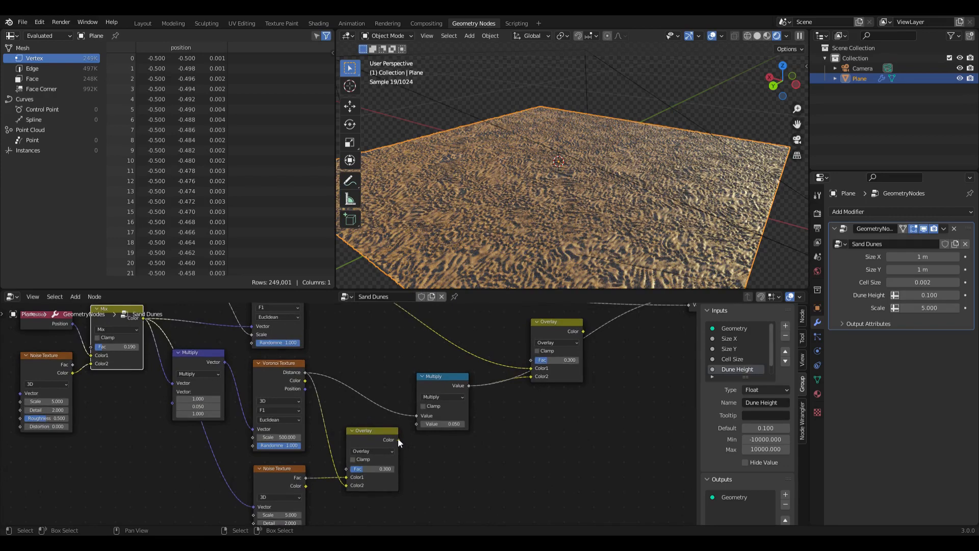
{"action": "left_click_drag", "start_coordinate": [397, 438], "coordinate": [358, 430]}
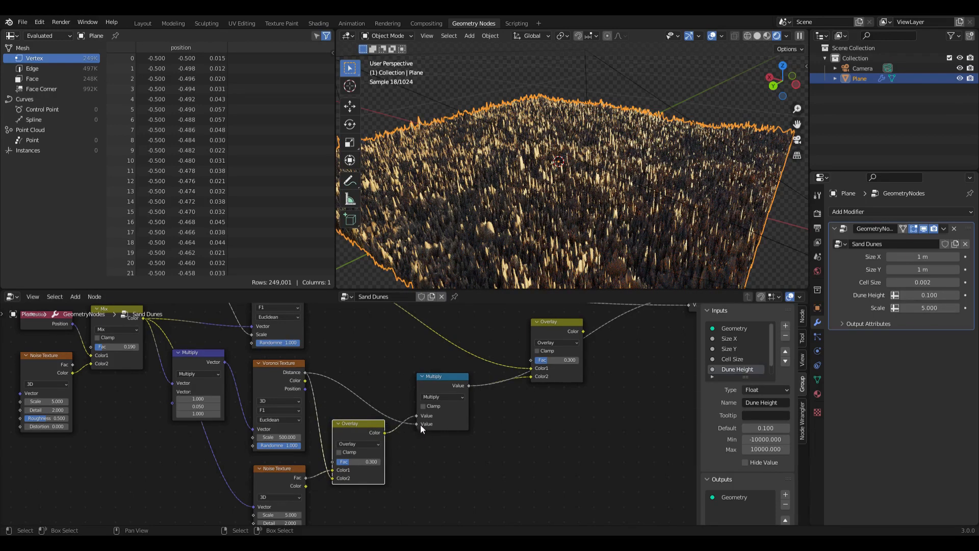
{"action": "scroll", "coordinate": [430, 427], "scroll_direction": "up", "scroll_amount": 2}
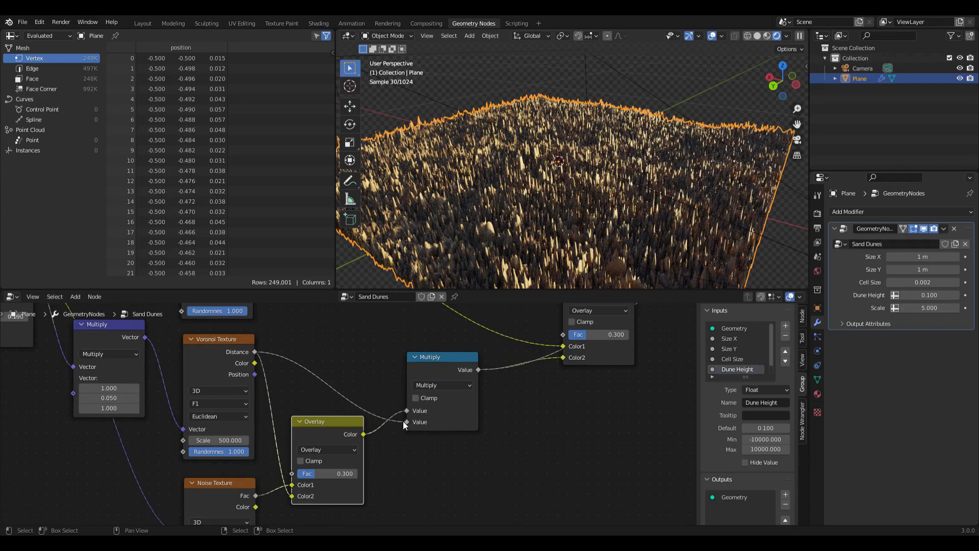
{"action": "left_click_drag", "start_coordinate": [407, 421], "coordinate": [399, 456]}
Step: Raise the new Overlay's Fac to about 0.642 and move the node up beside the lower Voronoi Texture
{"action": "middle_click_drag", "start_coordinate": [516, 231], "coordinate": [595, 216]}
{"action": "scroll", "coordinate": [562, 216], "scroll_direction": "up", "scroll_amount": 2}
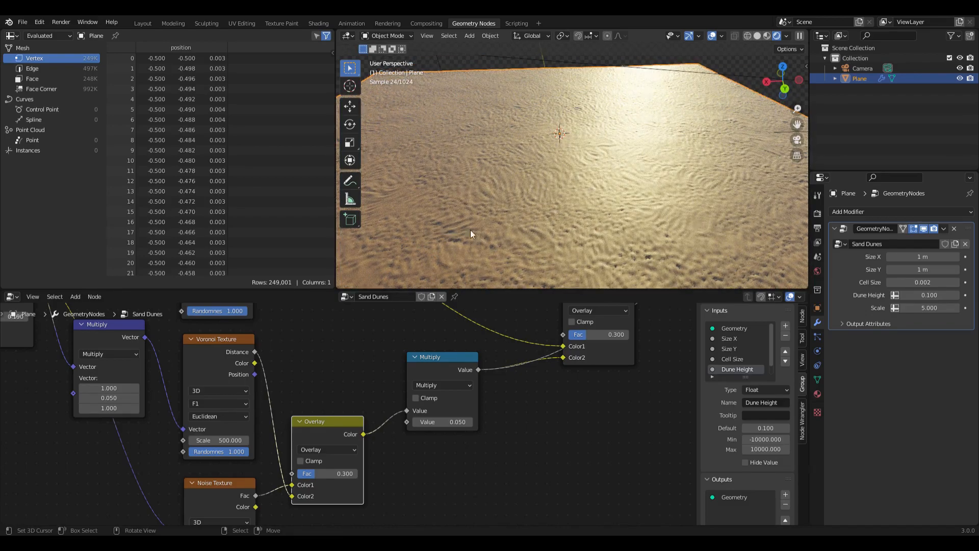
{"action": "left_click_drag", "start_coordinate": [320, 473], "coordinate": [336, 473]}
{"action": "scroll", "coordinate": [581, 207], "scroll_direction": "down", "scroll_amount": 2}
{"action": "middle_click_drag", "start_coordinate": [576, 206], "coordinate": [535, 187]}
{"action": "left_click_drag", "start_coordinate": [348, 424], "coordinate": [358, 380]}
Step: Wire the upper Overlay's Color into the final Multiply's first Value and look through the camera
{"action": "scroll", "coordinate": [568, 397], "scroll_direction": "down", "scroll_amount": 2}
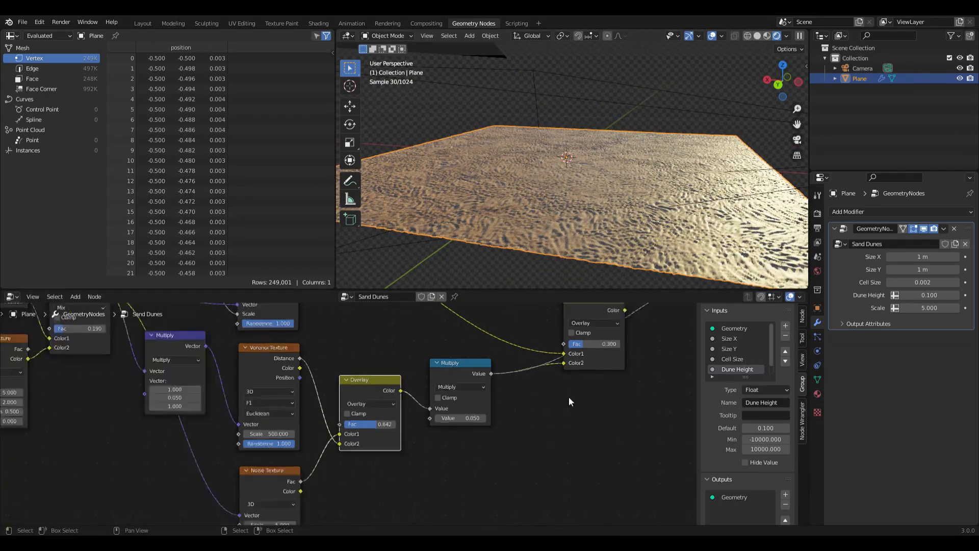
{"action": "middle_click_drag", "start_coordinate": [567, 397], "coordinate": [415, 426]}
{"action": "middle_click_drag", "start_coordinate": [457, 371], "coordinate": [447, 382]}
{"action": "left_click_drag", "start_coordinate": [442, 391], "coordinate": [539, 359]}
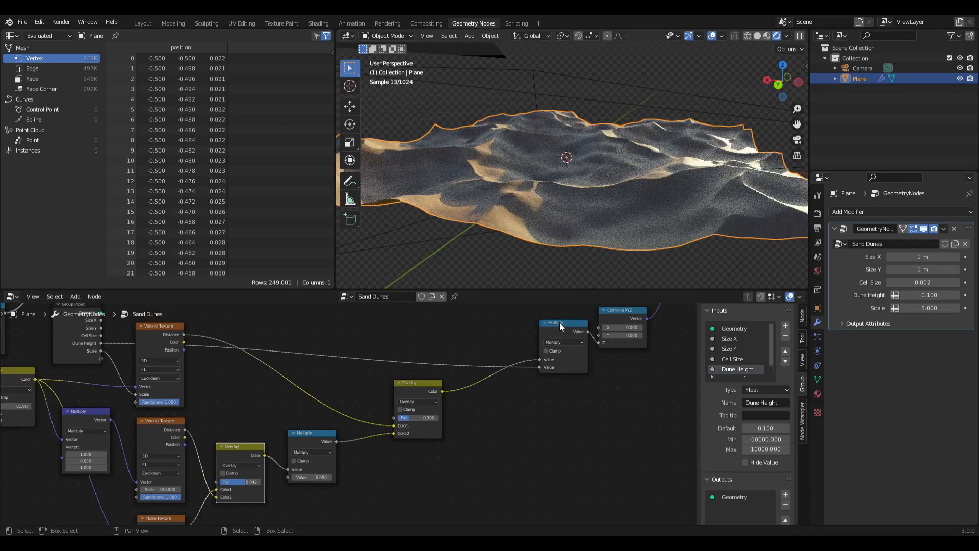
{"action": "key", "text": "KP_0"}
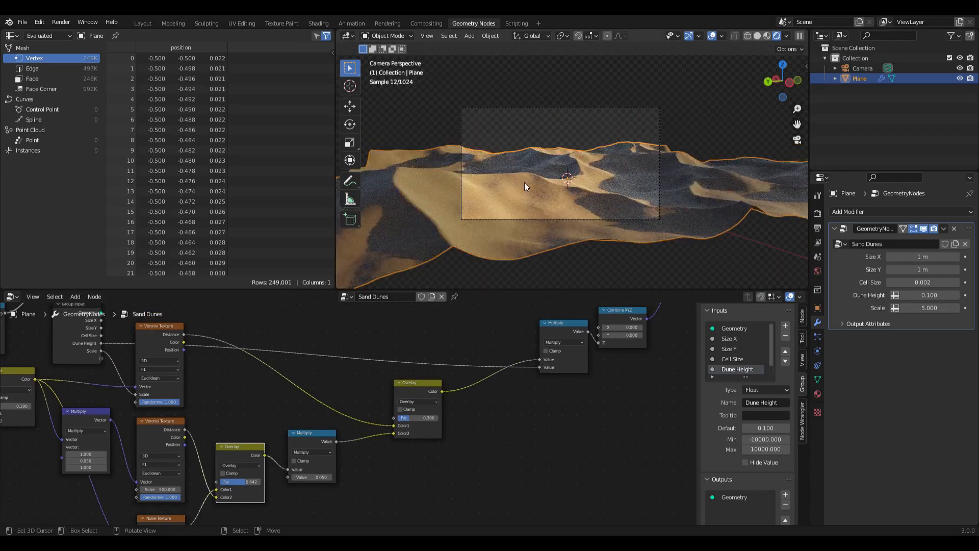
Step: Set the second Value of the lower math Multiply node to 0.1
{"action": "left_click", "coordinate": [321, 477]}
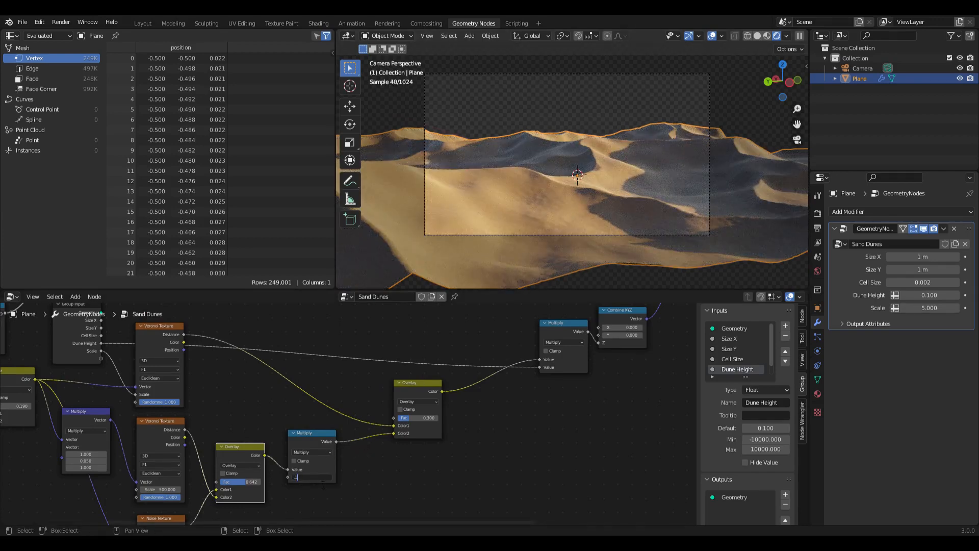
{"action": "type", "text": "1"}
{"action": "key", "text": "Return"}
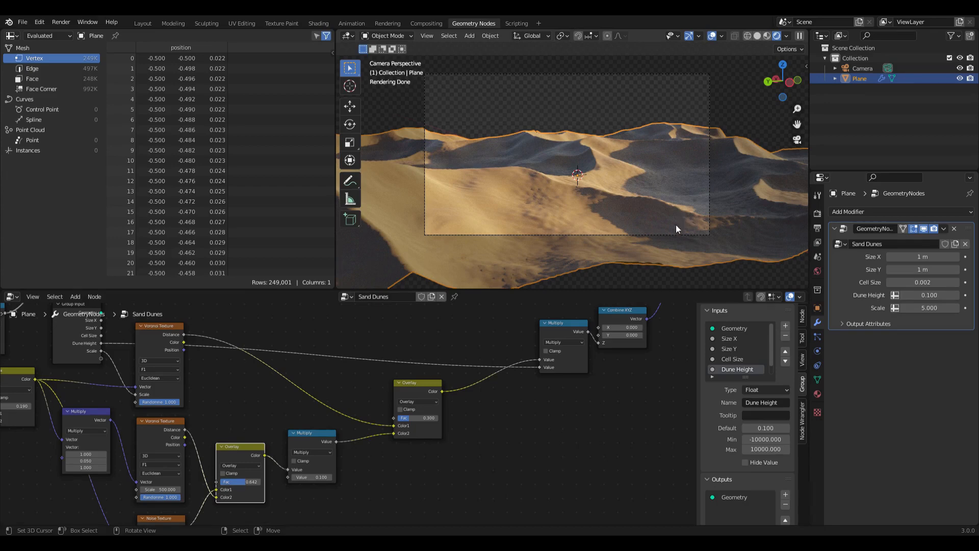
Step: Examine the rippled dune surface from several angles along with the complete node tree
{"action": "scroll", "coordinate": [421, 330], "scroll_direction": "down", "scroll_amount": 3}
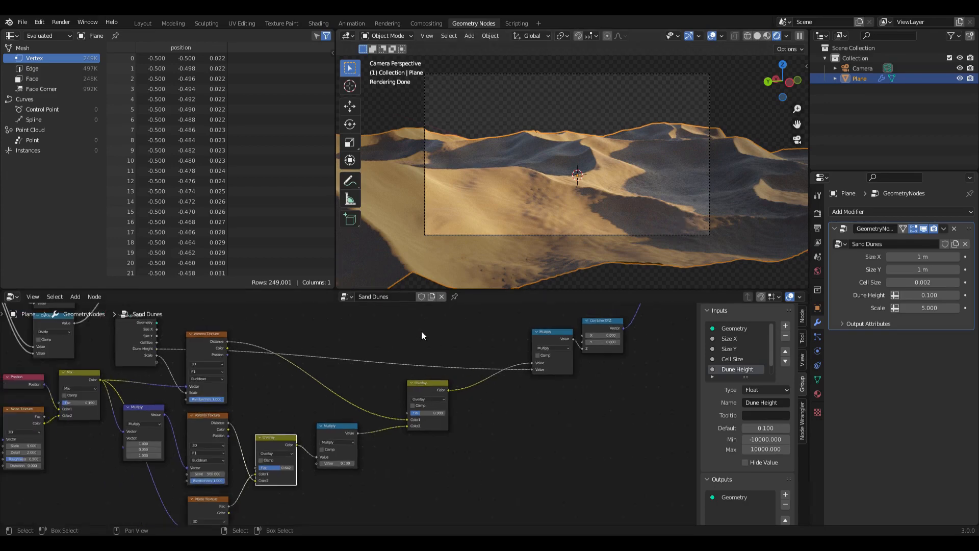
{"action": "middle_click_drag", "start_coordinate": [433, 340], "coordinate": [455, 388]}
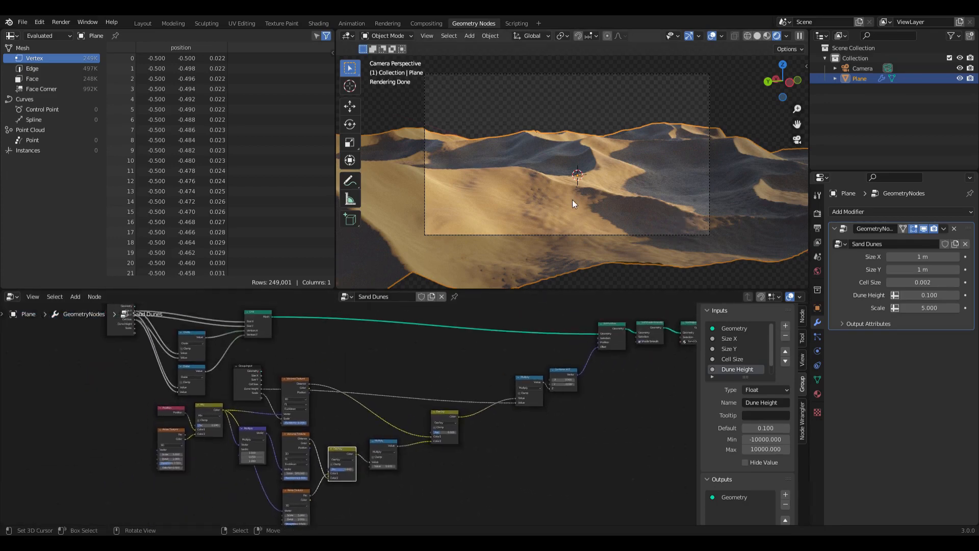
{"action": "middle_click_drag", "start_coordinate": [564, 236], "coordinate": [619, 216]}
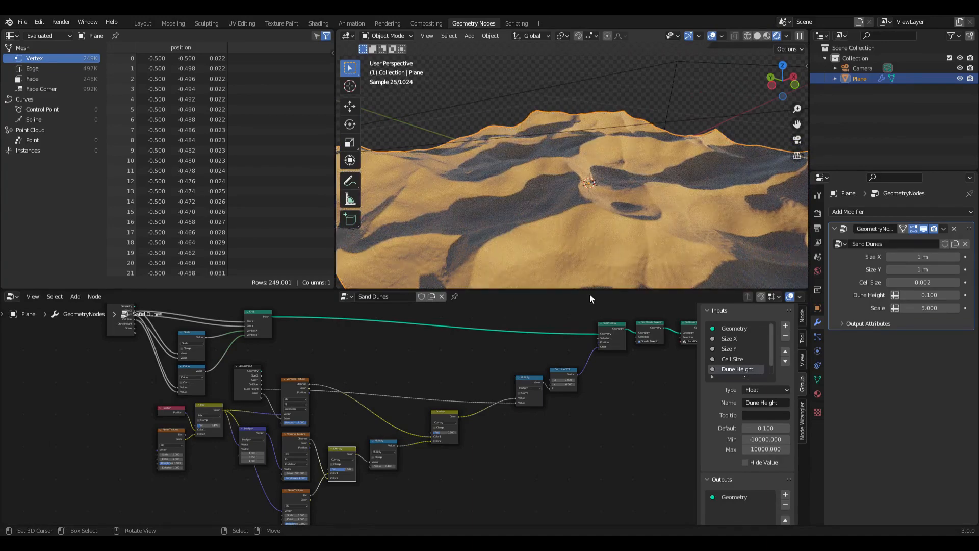
{"action": "scroll", "coordinate": [474, 347], "scroll_direction": "down", "scroll_amount": 3}
{"action": "middle_click_drag", "start_coordinate": [474, 346], "coordinate": [455, 351]}
{"action": "middle_click_drag", "start_coordinate": [601, 169], "coordinate": [586, 229]}
{"action": "scroll", "coordinate": [392, 436], "scroll_direction": "up", "scroll_amount": 2}
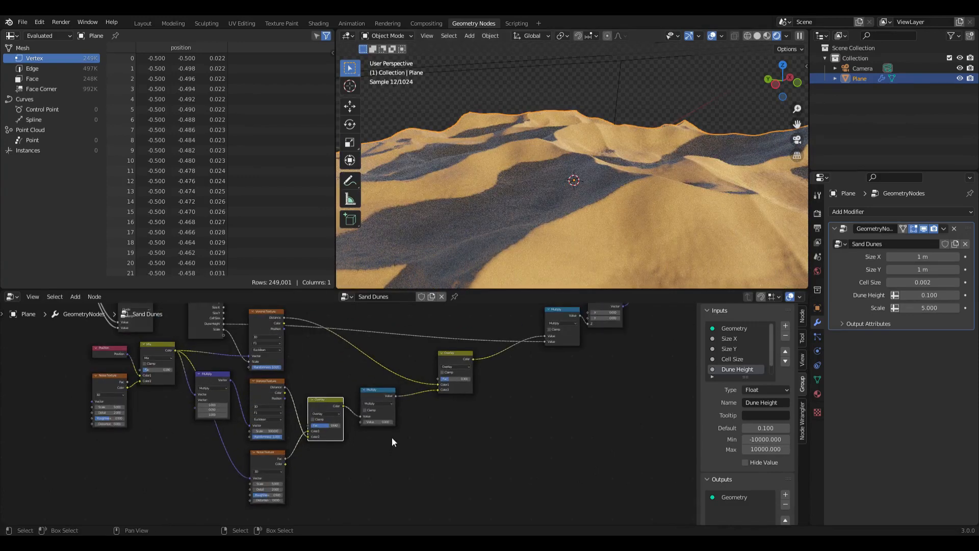
Step: Duplicate the Group Input node and place the copy directly below the lower Overlay node
{"action": "scroll", "coordinate": [392, 436], "scroll_direction": "up", "scroll_amount": 2}
{"action": "scroll", "coordinate": [315, 363], "scroll_direction": "down", "scroll_amount": 4}
{"action": "middle_click_drag", "start_coordinate": [311, 351], "coordinate": [364, 399]}
{"action": "left_click", "coordinate": [219, 315]}
{"action": "scroll", "coordinate": [301, 374], "scroll_direction": "down", "scroll_amount": 5}
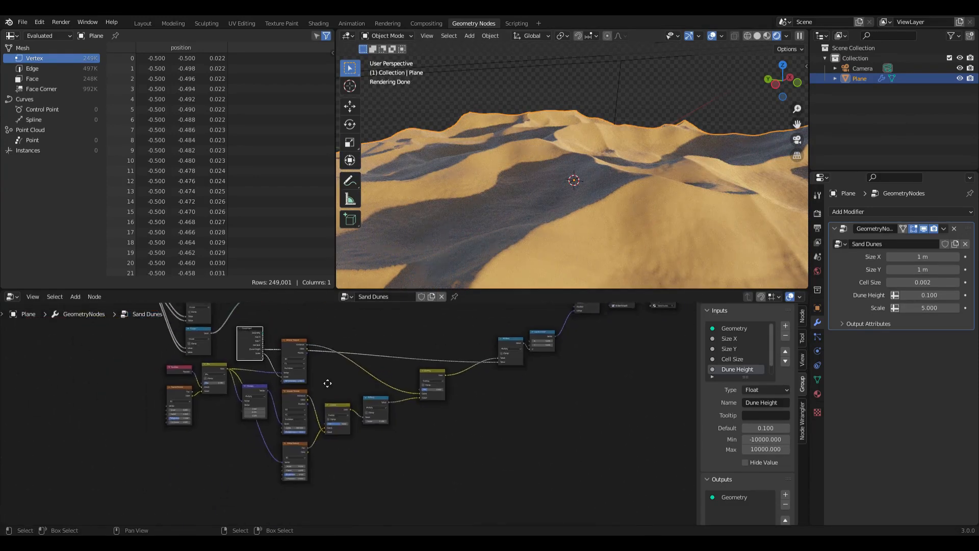
{"action": "key", "text": "g"}
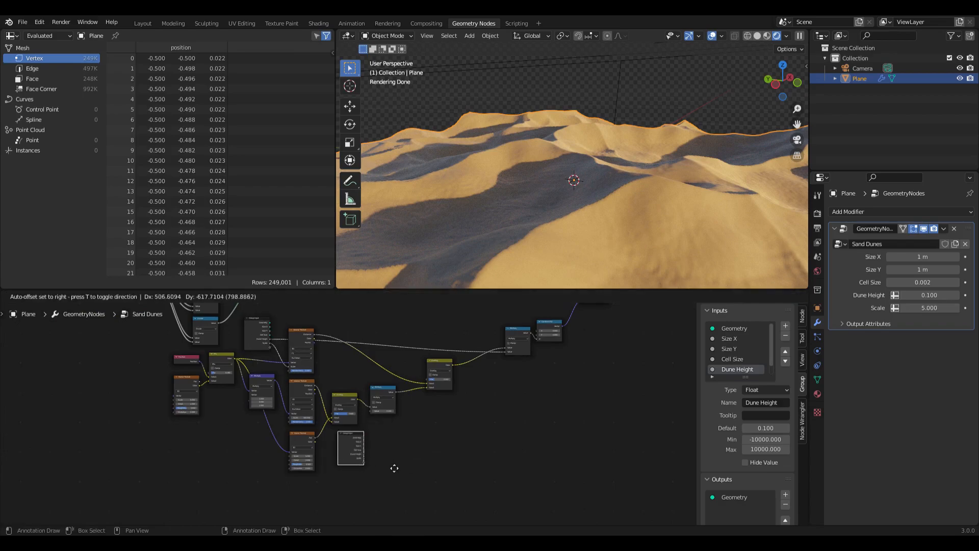
{"action": "left_click", "coordinate": [392, 465]}
Step: Expose the lower math Multiply's second Value as a new group input through the duplicated Group Input's empty socket
{"action": "scroll", "coordinate": [366, 448], "scroll_direction": "up", "scroll_amount": 3}
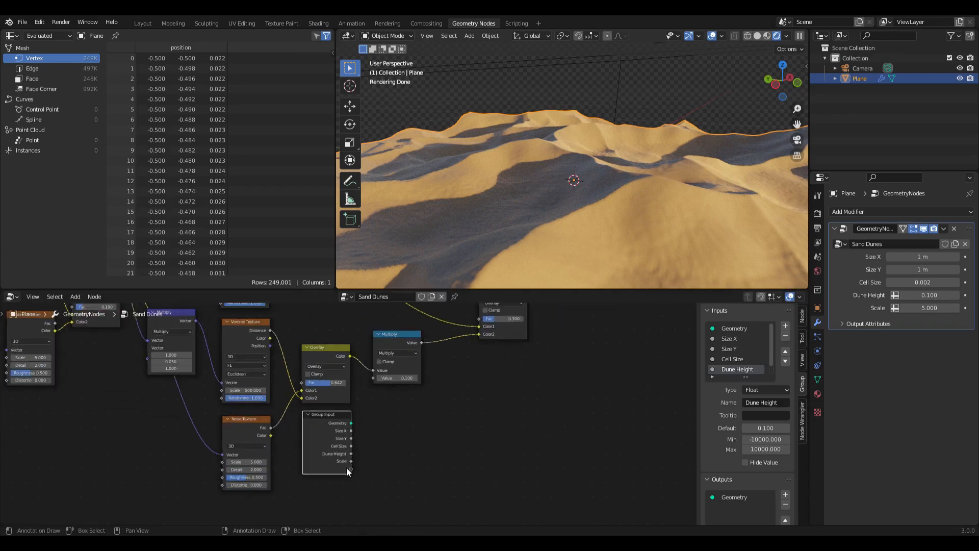
{"action": "left_click_drag", "start_coordinate": [351, 468], "coordinate": [373, 378]}
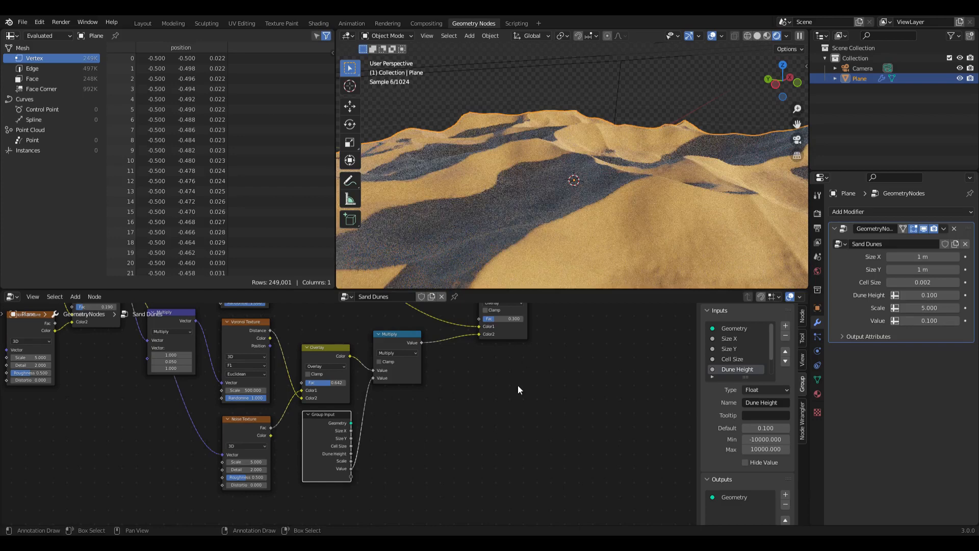
{"action": "scroll", "coordinate": [734, 355], "scroll_direction": "down", "scroll_amount": 2}
Step: Rename the Dune Height group input as "Height (Dunes)"
{"action": "double_click", "coordinate": [738, 350]}
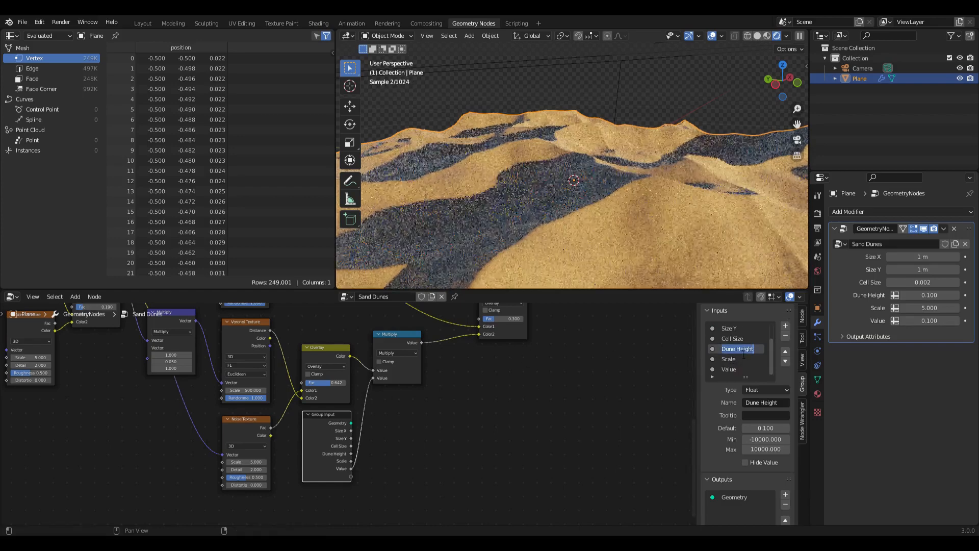
{"action": "type", "text": "Height (Dunes)"}
{"action": "key", "text": "Return"}
Step: Rename the new Value input as "Height (Detail)" and move Height (Dunes) below Scale, directly above it
{"action": "left_click", "coordinate": [729, 370]}
{"action": "double_click", "coordinate": [760, 402]}
{"action": "type", "text": "Height (Detail)"}
{"action": "key", "text": "Return"}
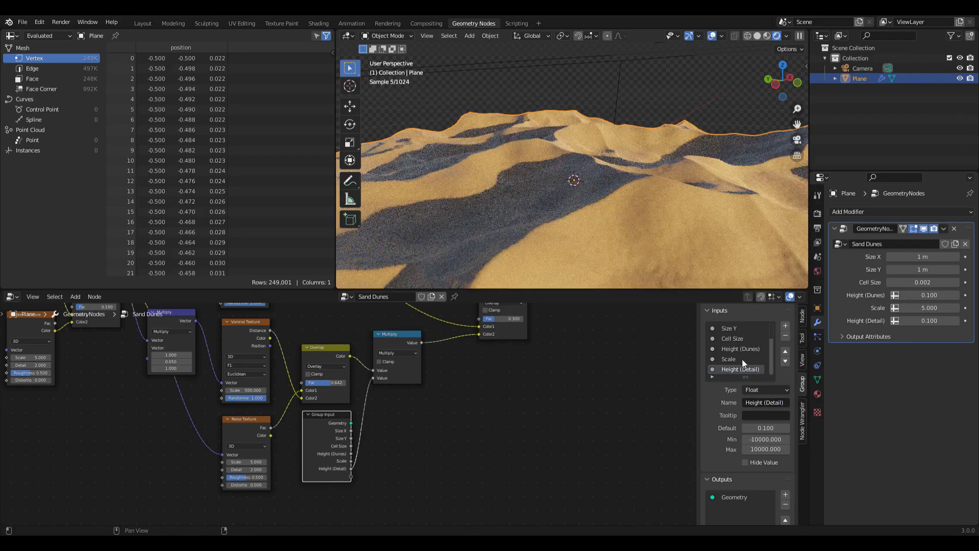
{"action": "left_click", "coordinate": [763, 348]}
{"action": "left_click", "coordinate": [785, 361]}
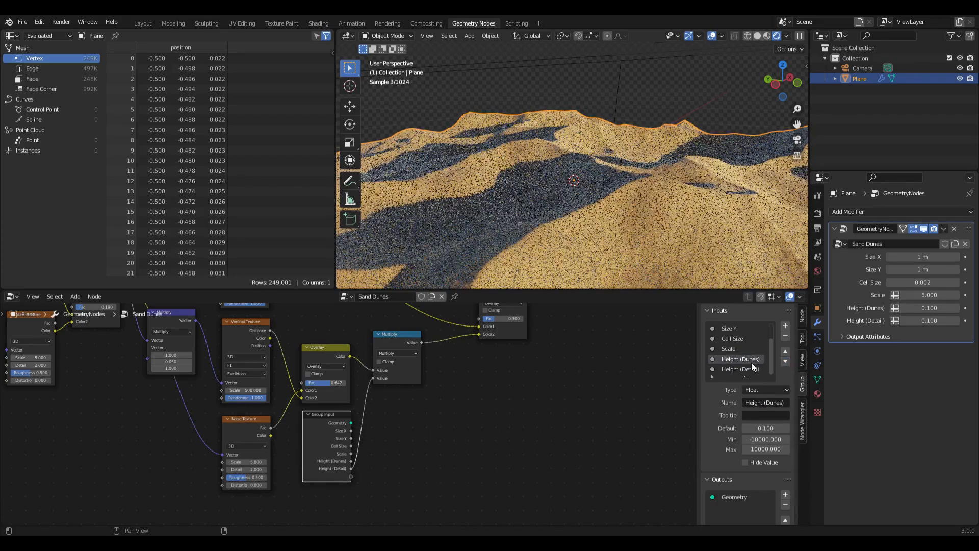
Step: Try a Height (Detail) of 0.5 on the Sand Dunes modifier and set it back to 0.1
{"action": "left_click", "coordinate": [928, 321]}
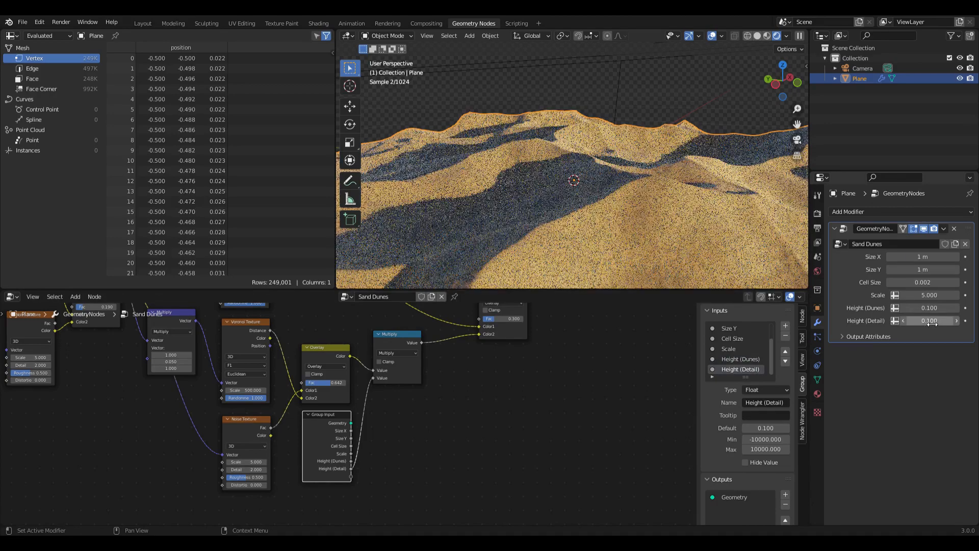
{"action": "type", "text": ".5"}
{"action": "key", "text": "Return"}
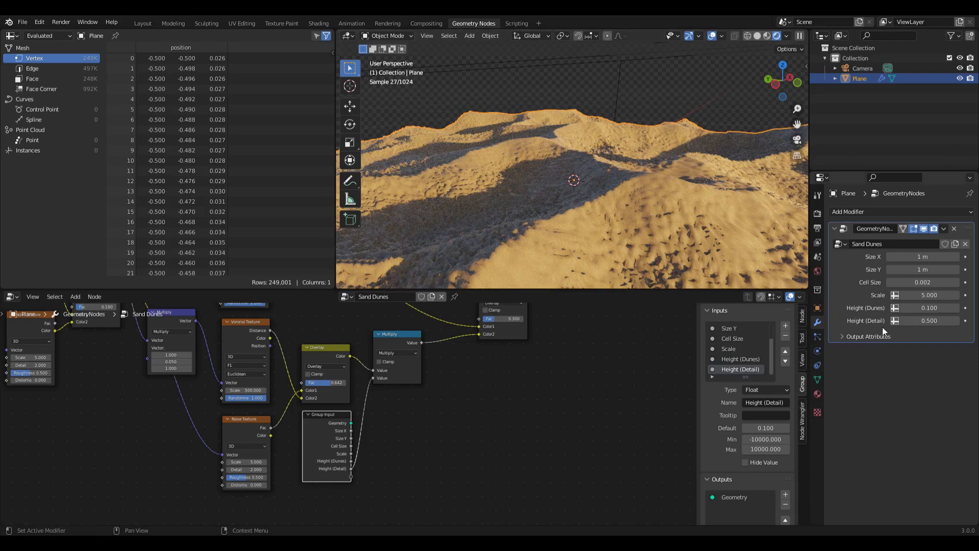
{"action": "left_click", "coordinate": [926, 321]}
{"action": "type", "text": ".1"}
{"action": "key", "text": "Return"}
Step: Raise Height (Dunes) to about 0.126 while viewing the dunes through the camera
{"action": "key", "text": "KP_0"}
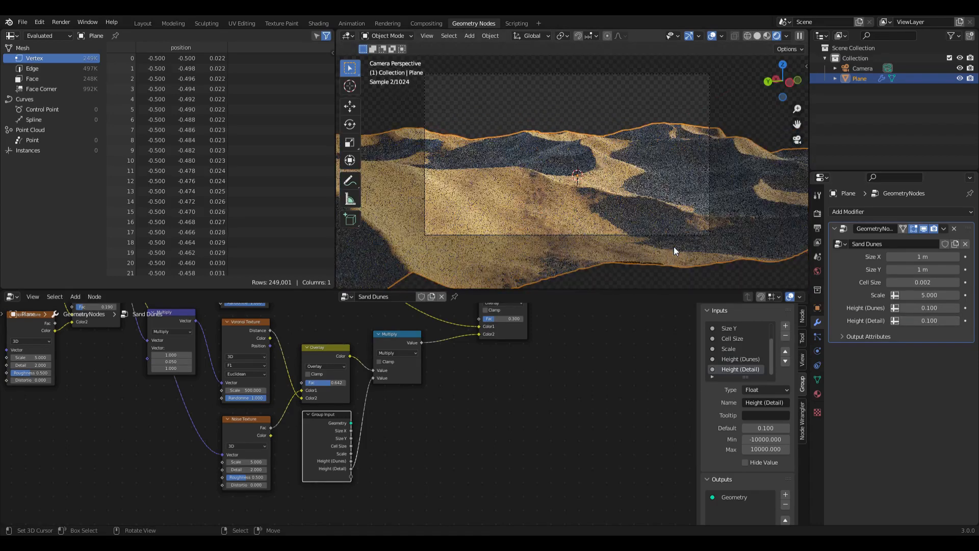
{"action": "left_click_drag", "start_coordinate": [902, 304], "coordinate": [930, 305]}
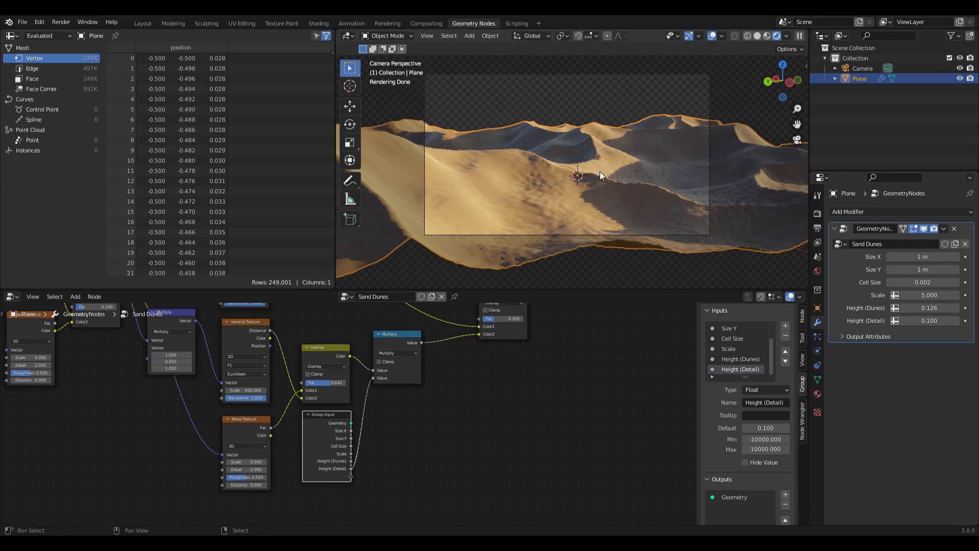
{"action": "middle_click_drag", "start_coordinate": [599, 172], "coordinate": [604, 182], "text": "shift"}
Step: Set the modifier's Cell Size to 0.001 and check the finer ripples in the camera view
{"action": "left_click", "coordinate": [918, 281]}
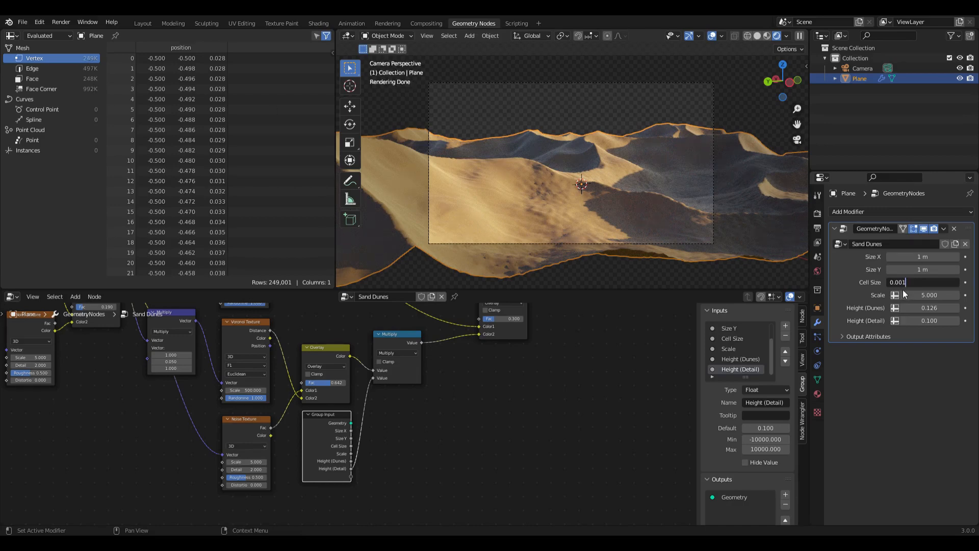
{"action": "key", "text": "Return"}
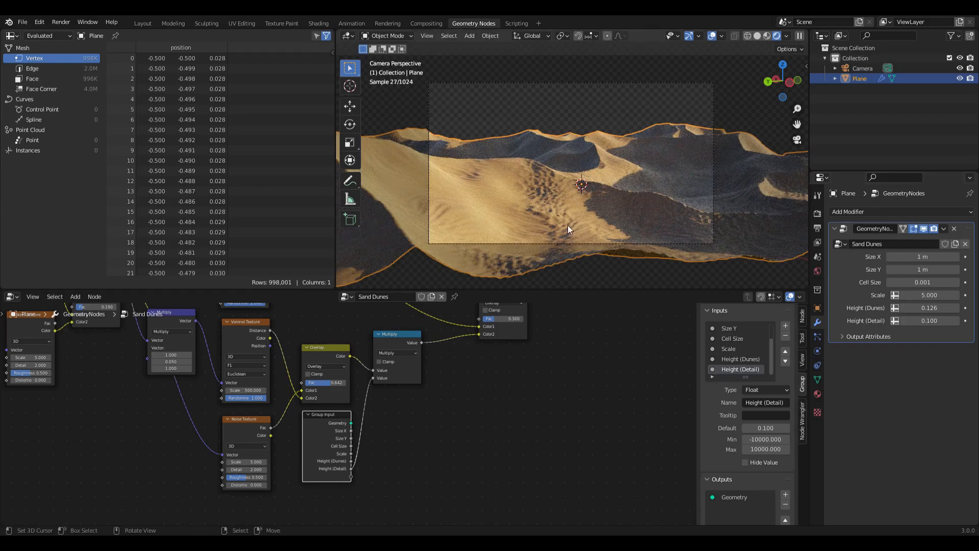
{"action": "scroll", "coordinate": [546, 194], "scroll_direction": "up", "scroll_amount": 2}
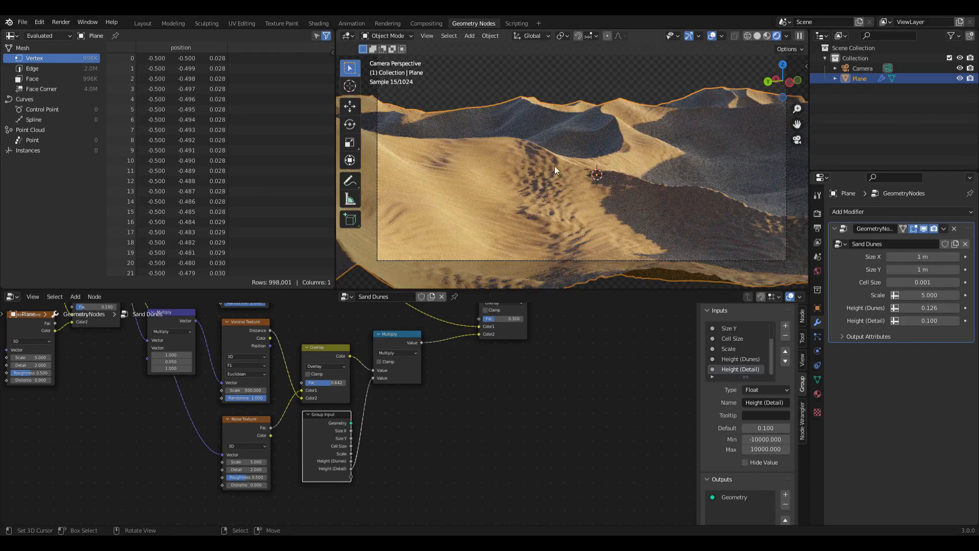
Step: Set Height (Detail) to 0.05 to soften the wind ripples
{"action": "left_click", "coordinate": [939, 321]}
{"action": "type", "text": "0.05"}
{"action": "key", "text": "Return"}
{"action": "middle_click_drag", "start_coordinate": [622, 195], "coordinate": [602, 180], "text": "shift"}
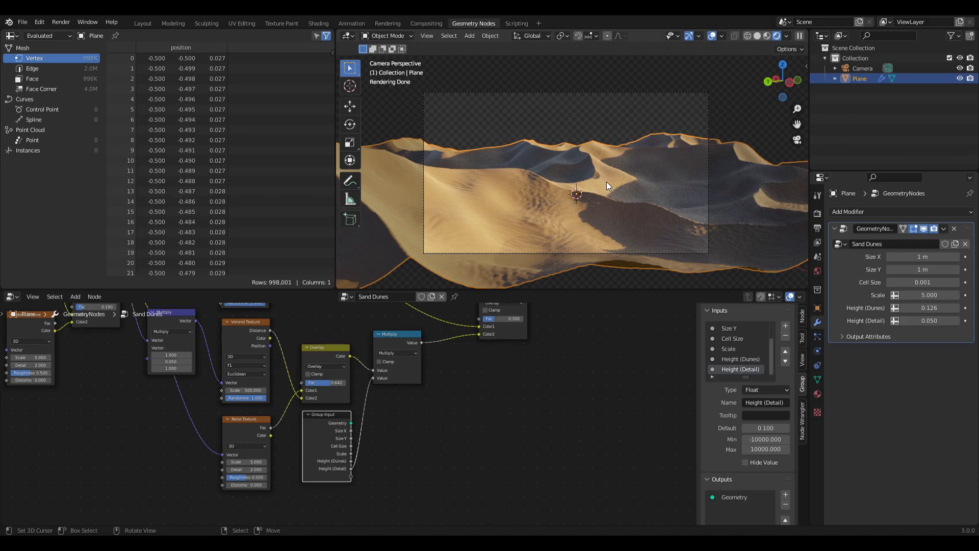
Step: Set the Sand Dunes modifier's Cell Size to 0.2 and its Size X to 4 m
{"action": "middle_click_drag", "start_coordinate": [607, 182], "coordinate": [642, 171]}
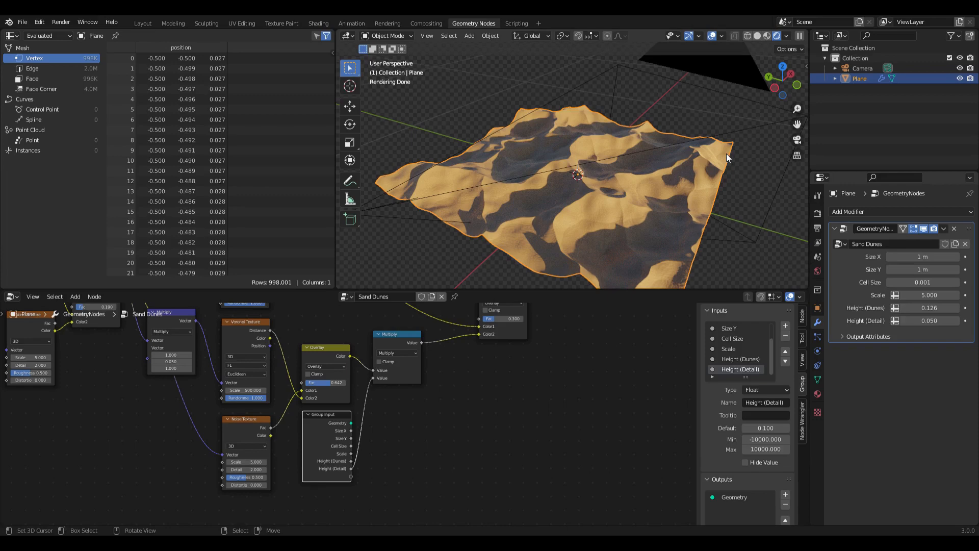
{"action": "double_click", "coordinate": [935, 283]}
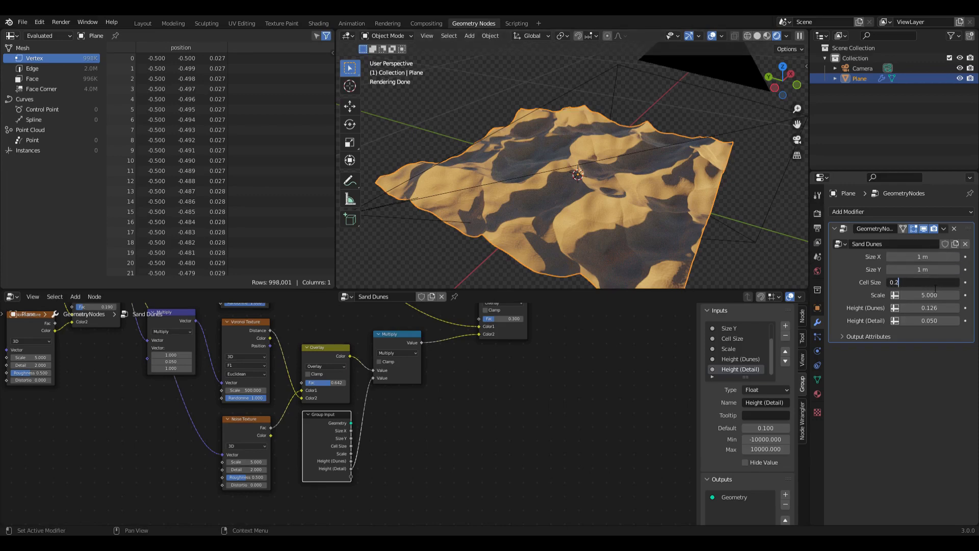
{"action": "type", "text": "0.2"}
{"action": "key", "text": "Return"}
{"action": "double_click", "coordinate": [931, 256]}
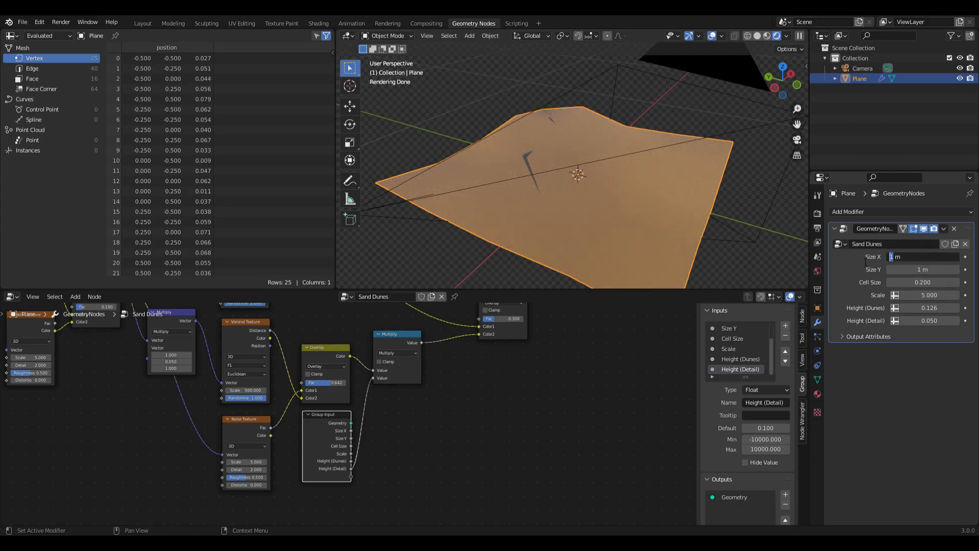
{"action": "type", "text": "4"}
{"action": "key", "text": "Return"}
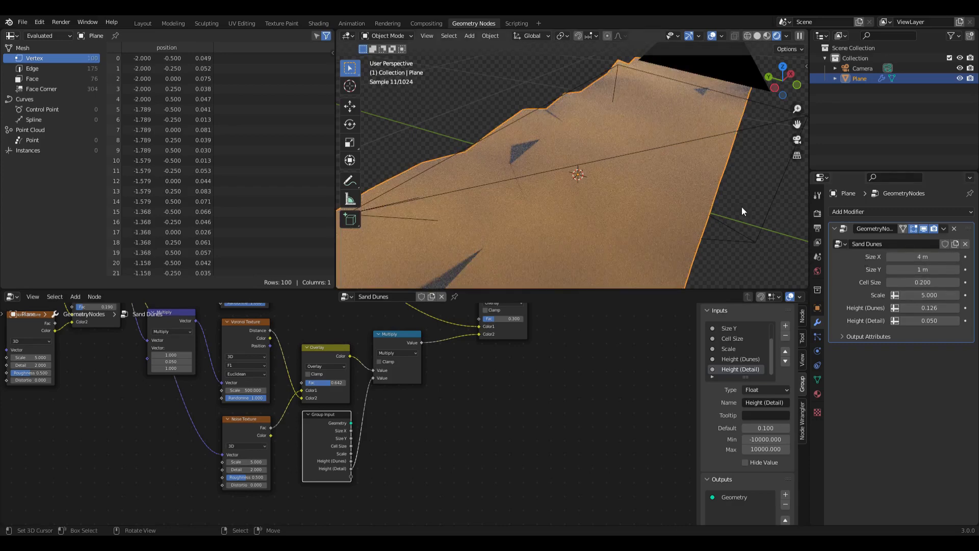
Step: Try a Cell Size of 0.05 on the elongated dunes and inspect the terrain along its length
{"action": "double_click", "coordinate": [931, 282]}
{"action": "type", "text": ".05"}
{"action": "key", "text": "Return"}
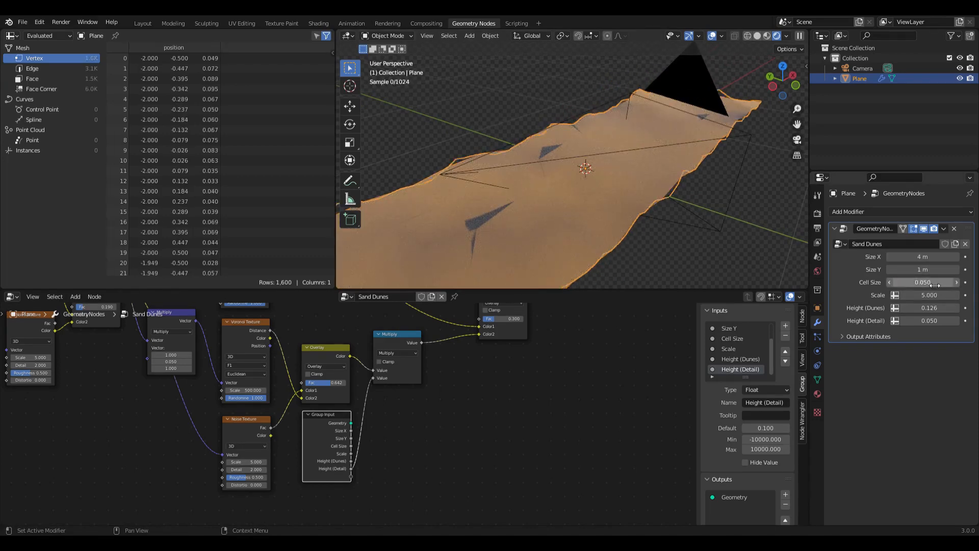
{"action": "middle_click_drag", "start_coordinate": [606, 173], "coordinate": [650, 182]}
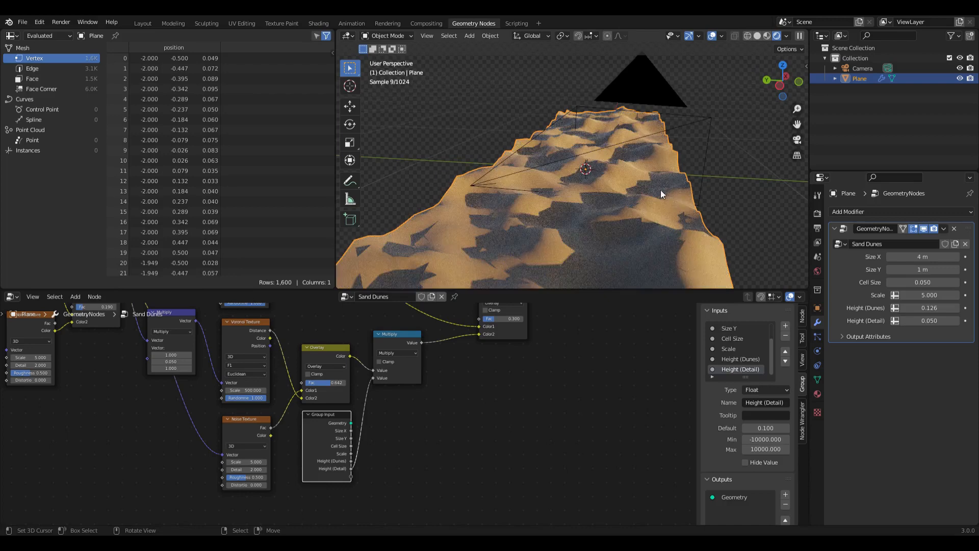
Step: Set the modifier's Cell Size to 0.005 and view the extended dunes through the camera
{"action": "double_click", "coordinate": [930, 285]}
{"action": "type", "text": "0.0"}
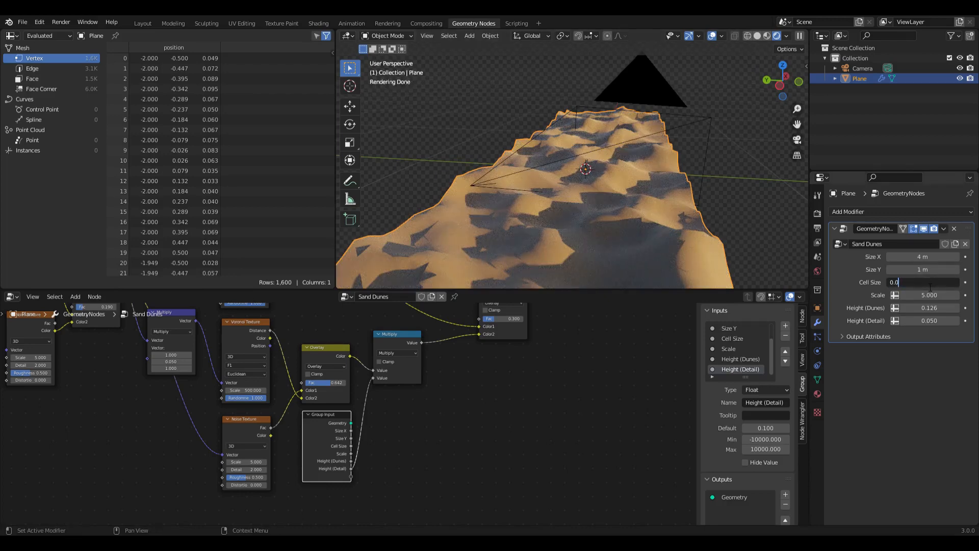
{"action": "type", "text": "05"}
{"action": "key", "text": "Return"}
{"action": "middle_click_drag", "start_coordinate": [725, 210], "coordinate": [656, 198]}
{"action": "key", "text": "KP_0"}
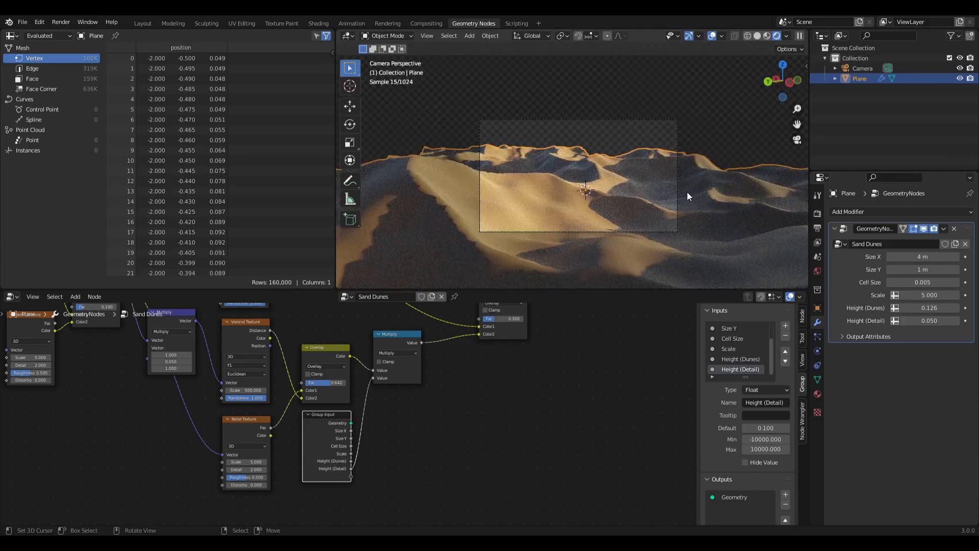
Step: Reduce the Sand Dunes modifier's Size X to 1.35 m
{"action": "middle_click_drag", "start_coordinate": [554, 188], "coordinate": [674, 211]}
{"action": "scroll", "coordinate": [668, 201], "scroll_direction": "down", "scroll_amount": 2}
{"action": "scroll", "coordinate": [674, 211], "scroll_direction": "down", "scroll_amount": 3}
{"action": "left_click_drag", "start_coordinate": [927, 258], "coordinate": [841, 259]}
Step: Examine the shortened dune terrain's shape, lighting and shadows from several angles
{"action": "middle_click_drag", "start_coordinate": [672, 203], "coordinate": [582, 168]}
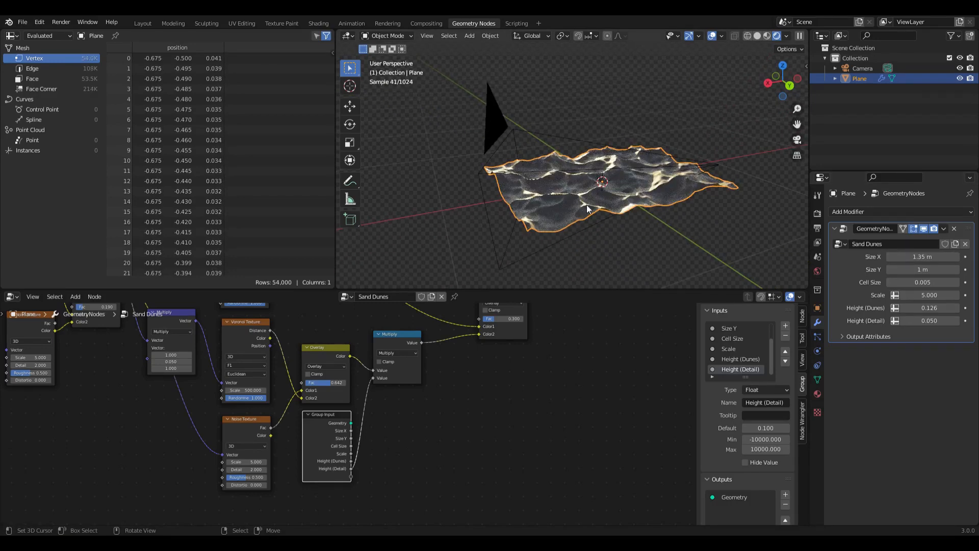
{"action": "scroll", "coordinate": [607, 189], "scroll_direction": "up", "scroll_amount": 3}
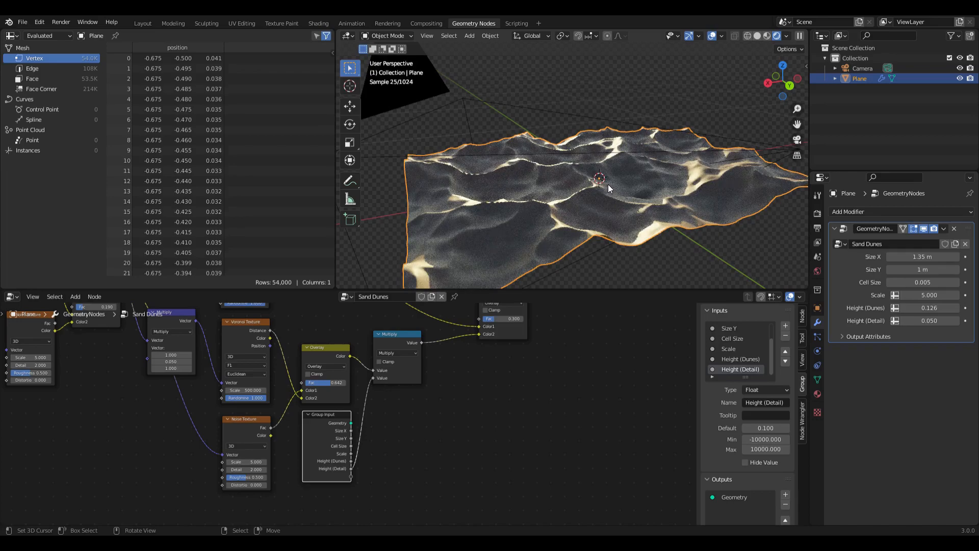
{"action": "scroll", "coordinate": [608, 185], "scroll_direction": "down", "scroll_amount": 3}
{"action": "middle_click_drag", "start_coordinate": [599, 184], "coordinate": [656, 170]}
{"action": "scroll", "coordinate": [636, 172], "scroll_direction": "up", "scroll_amount": 2}
{"action": "middle_click_drag", "start_coordinate": [565, 189], "coordinate": [633, 173]}
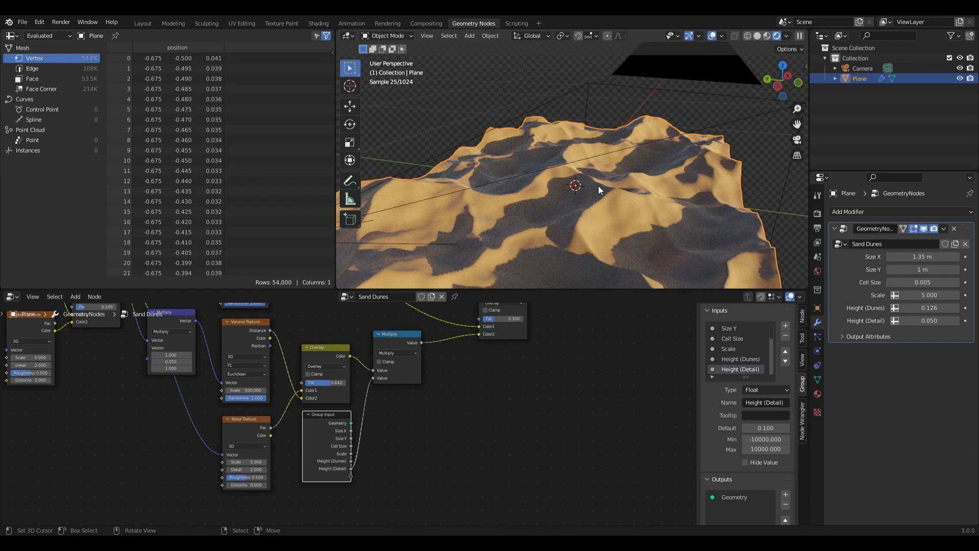
{"action": "middle_click_drag", "start_coordinate": [603, 184], "coordinate": [632, 173]}
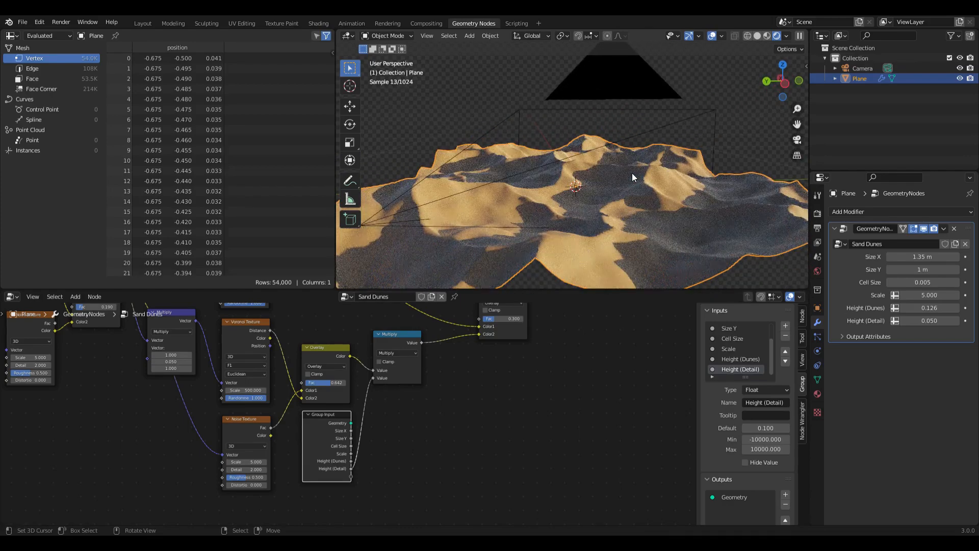
{"action": "middle_click_drag", "start_coordinate": [643, 172], "coordinate": [679, 166]}
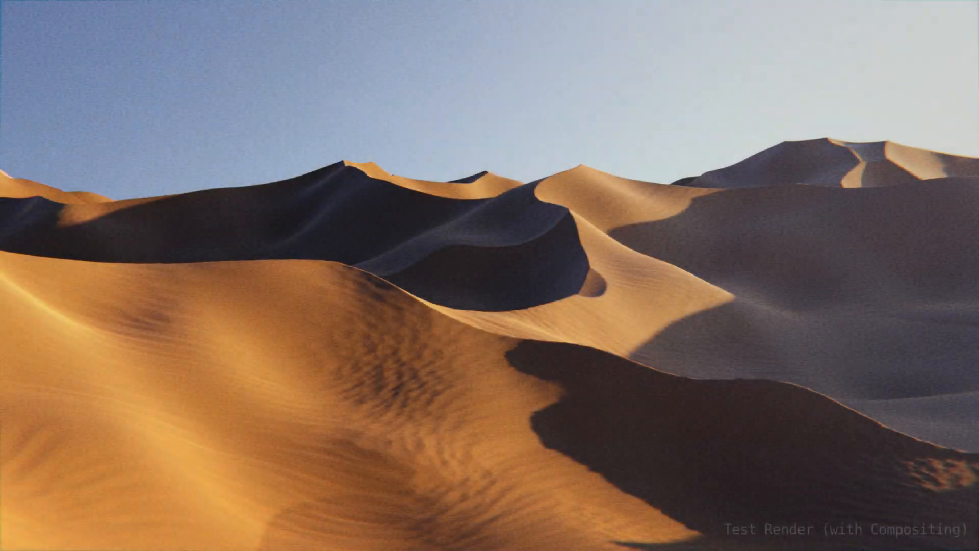